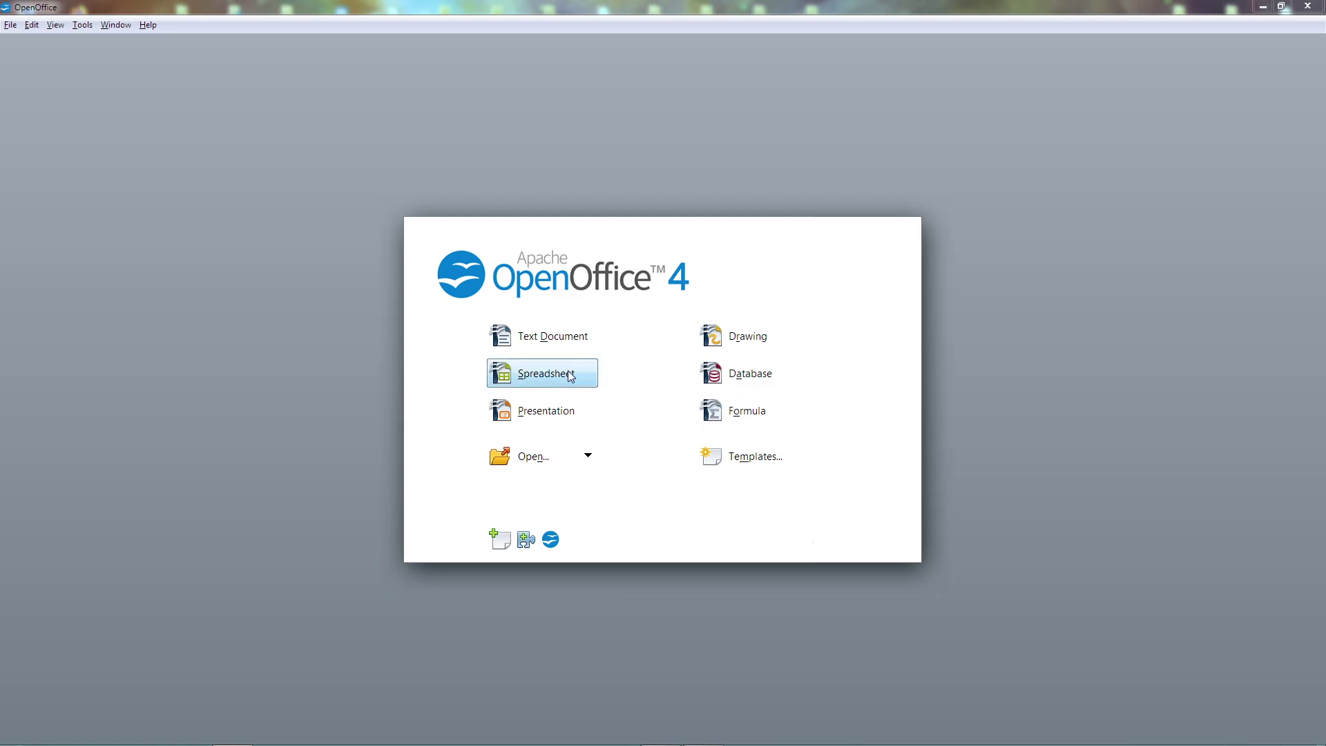
click(537, 338)
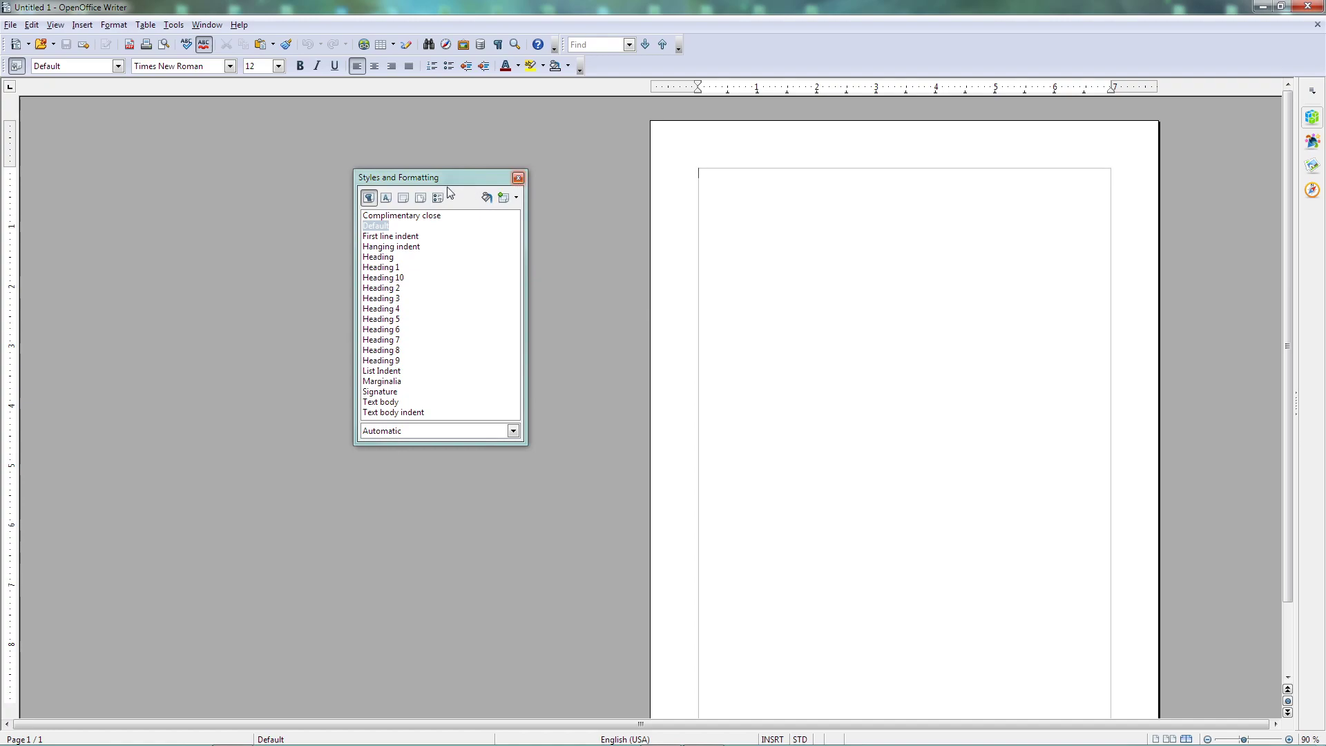
click(518, 178)
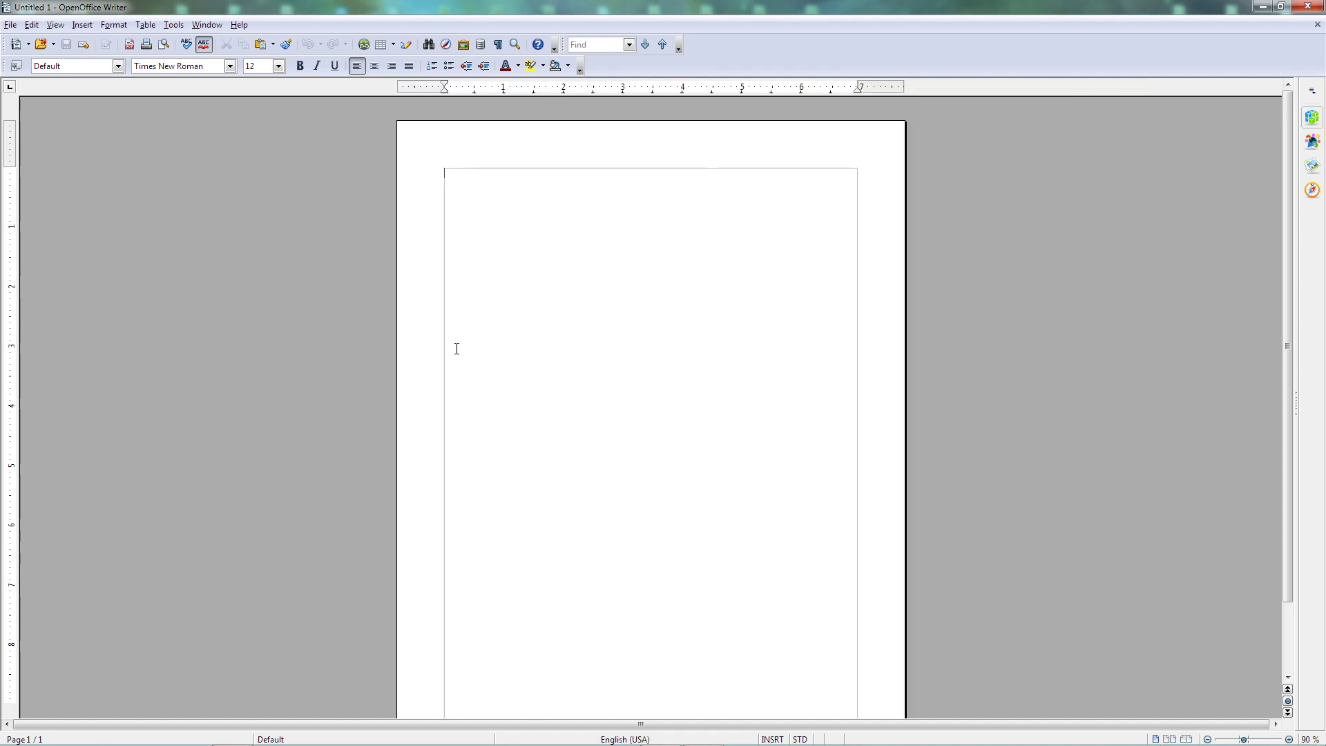
click(1316, 24)
Create a new text document and display its pages in book view
click(504, 344)
click(1186, 738)
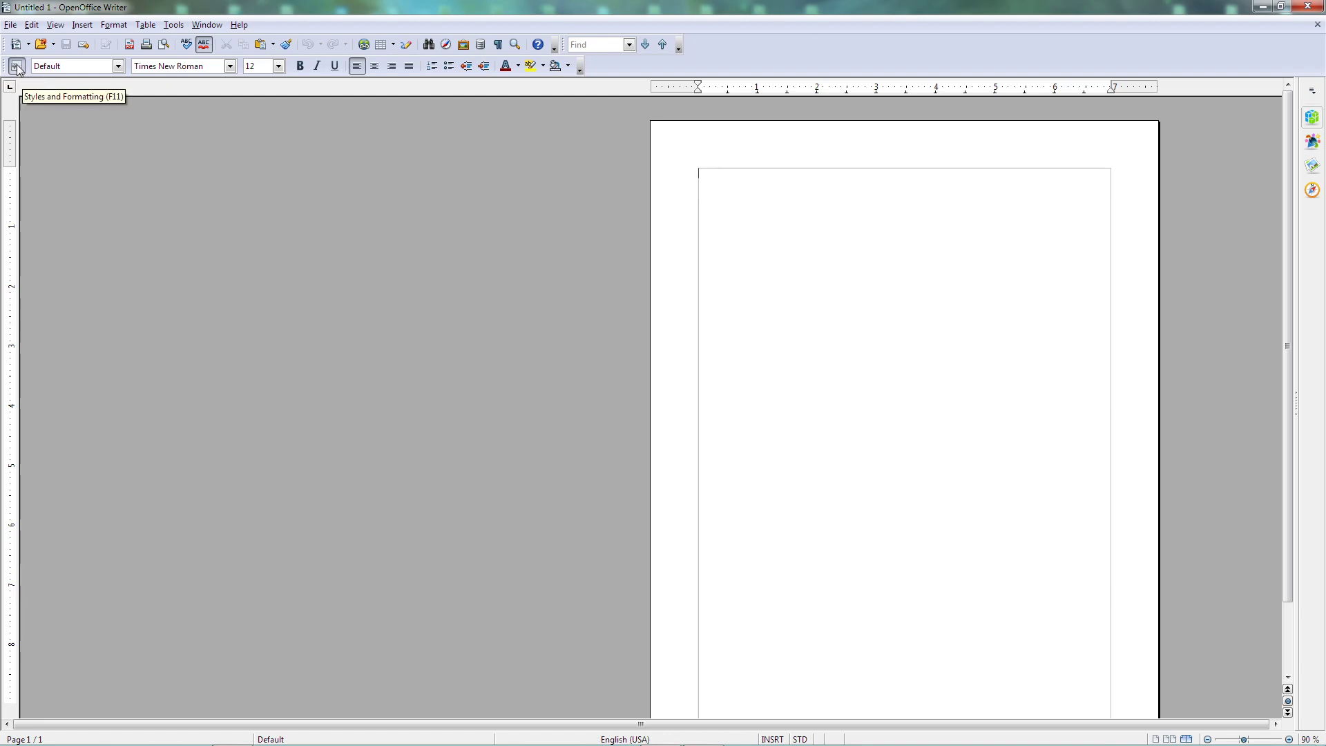
Open the Styles and Formatting window and list the page styles
key(F11)
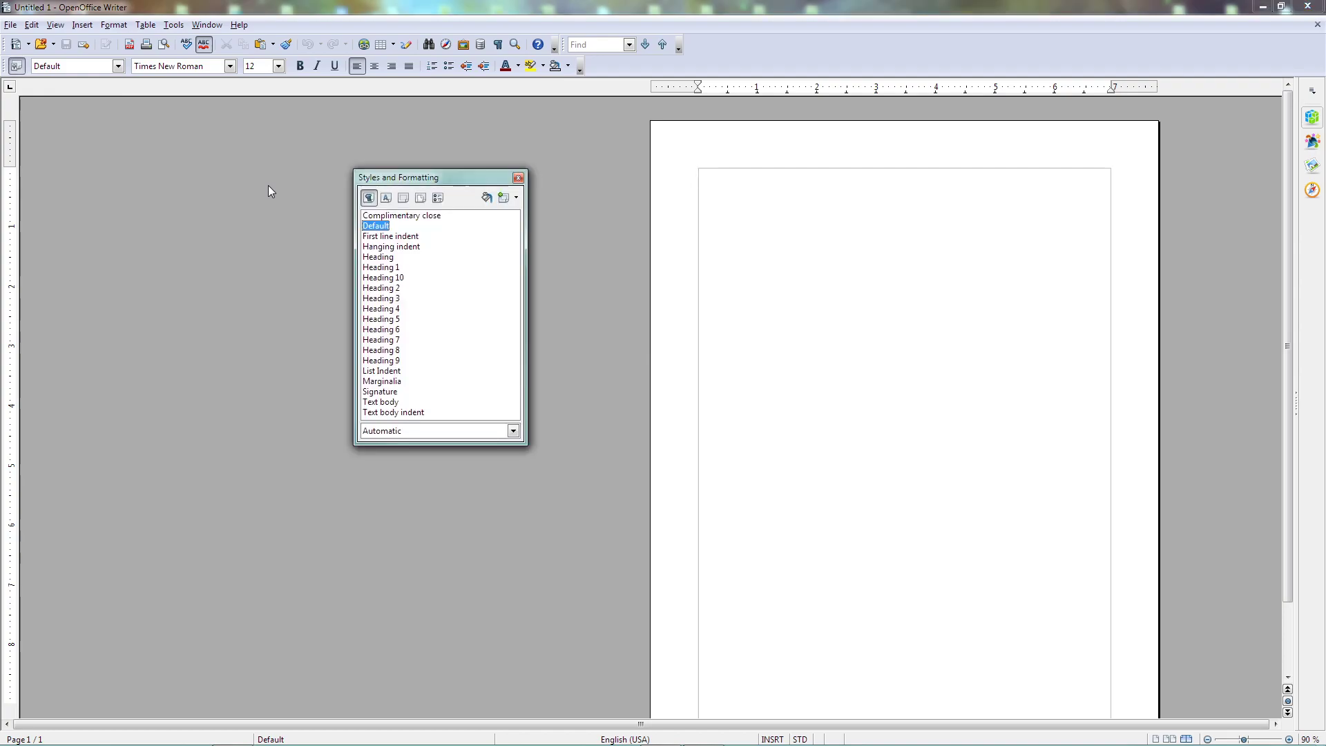
drag(445, 186, 479, 193)
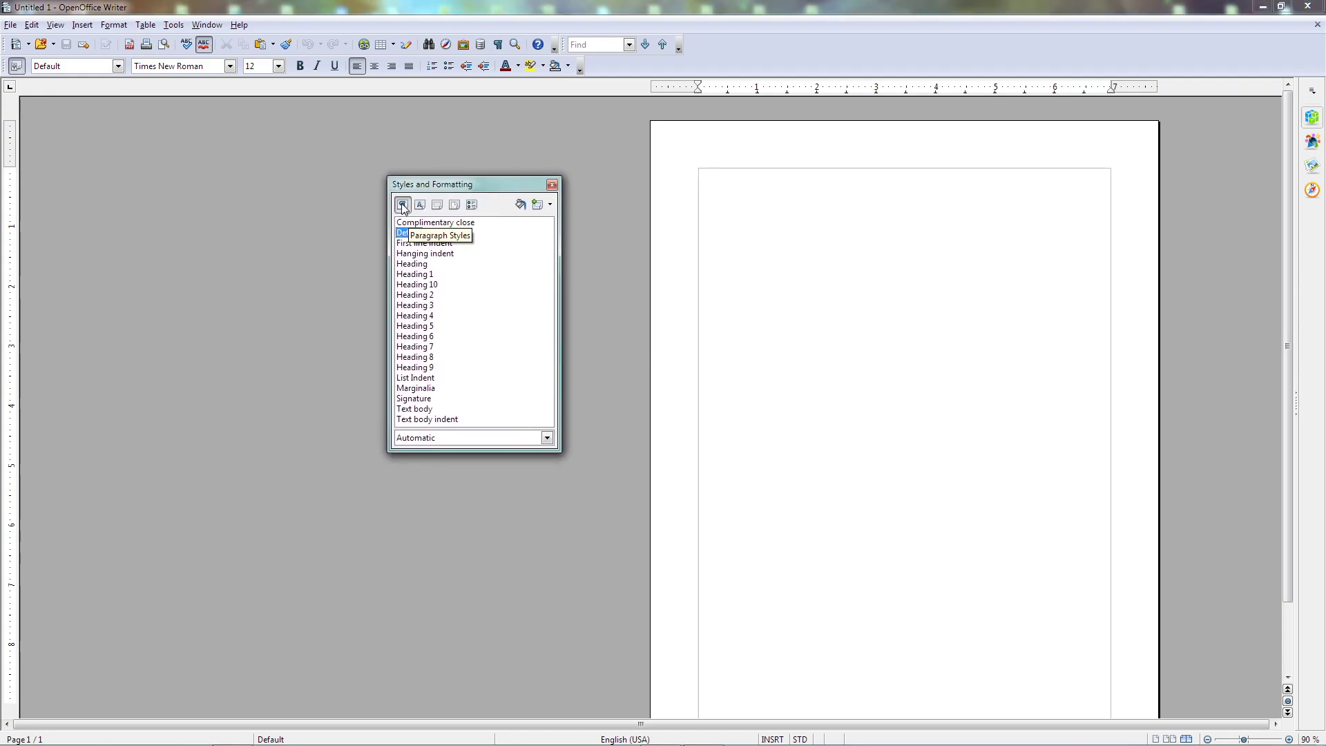
click(454, 205)
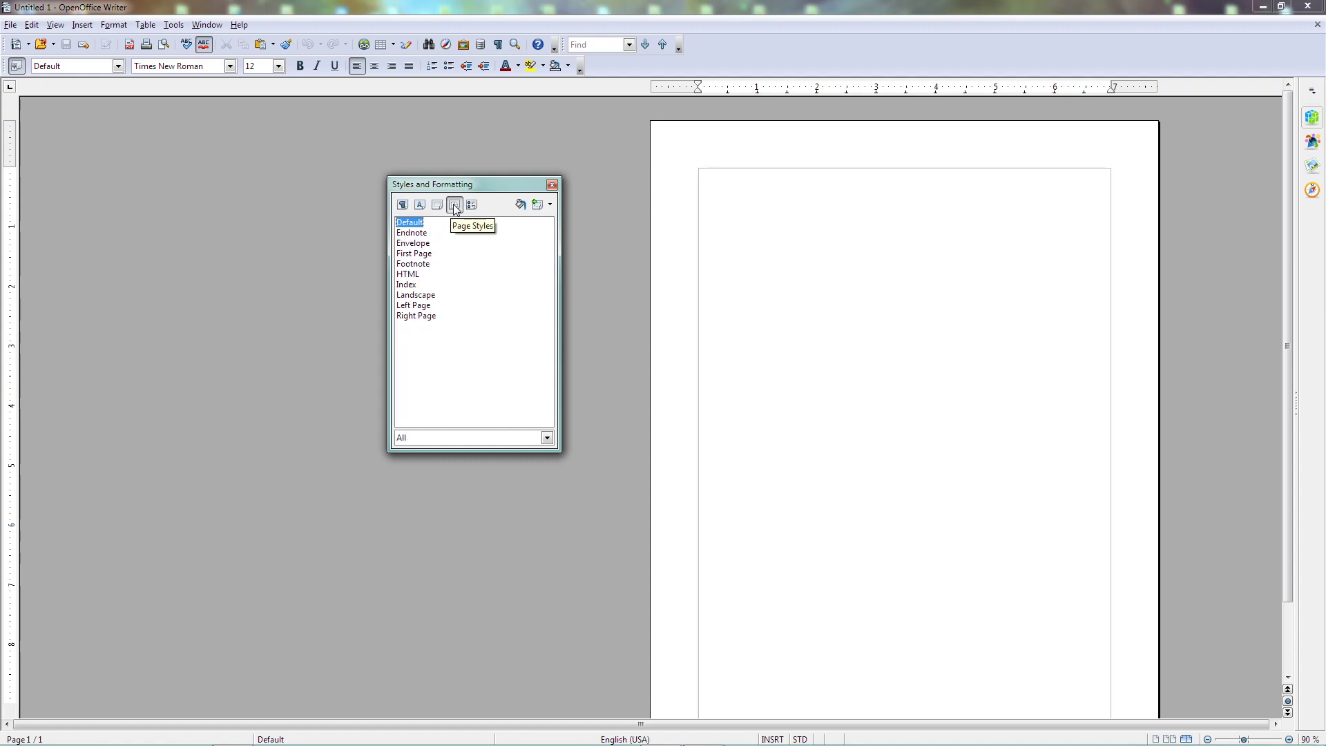
Modify the Default page style to a paper size of 6 inches wide by 9 inches high
right_click(410, 223)
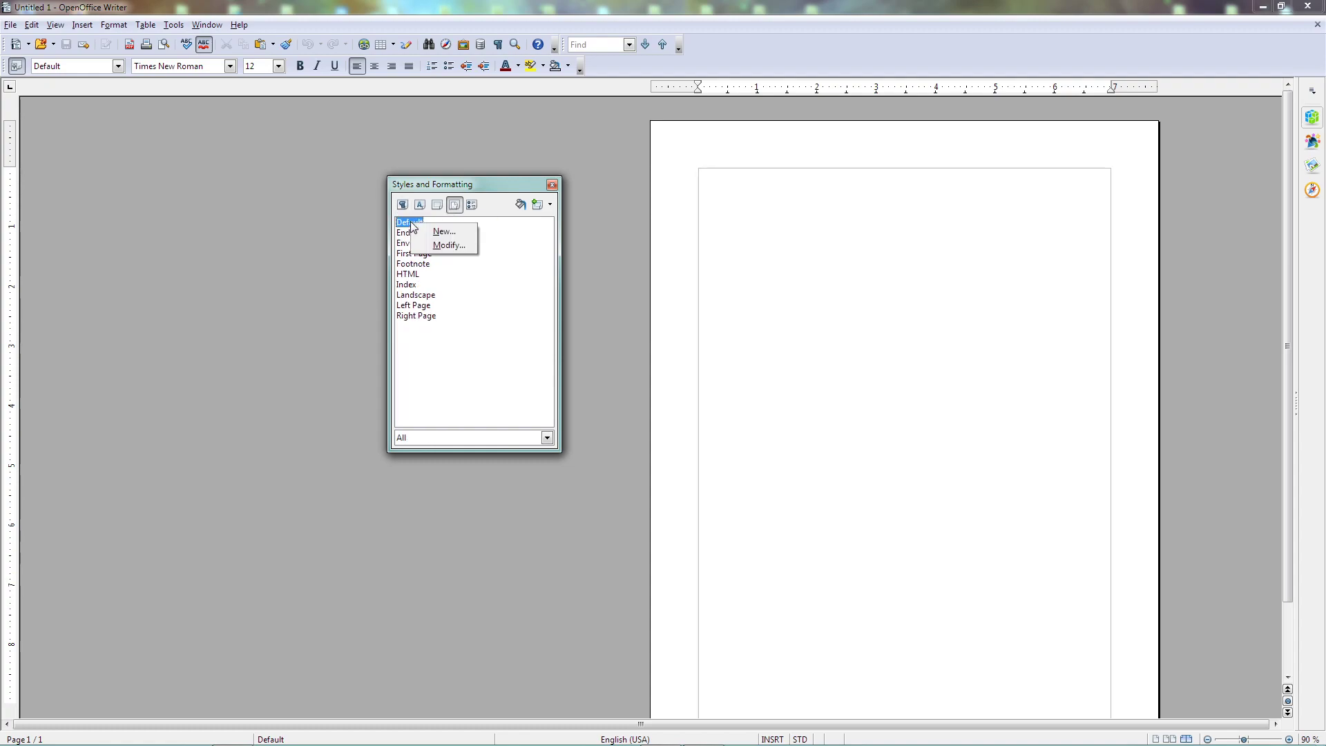
click(448, 245)
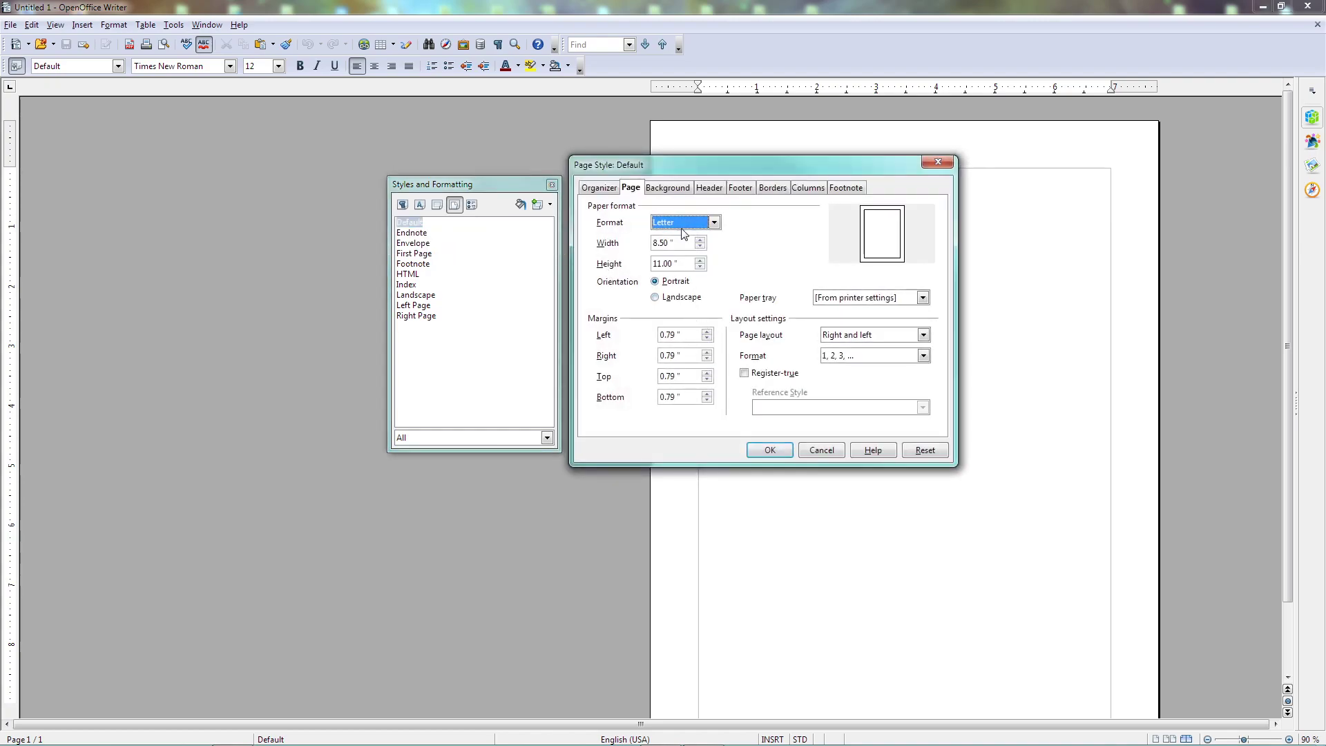
key(Tab)
text(6)
key(Tab)
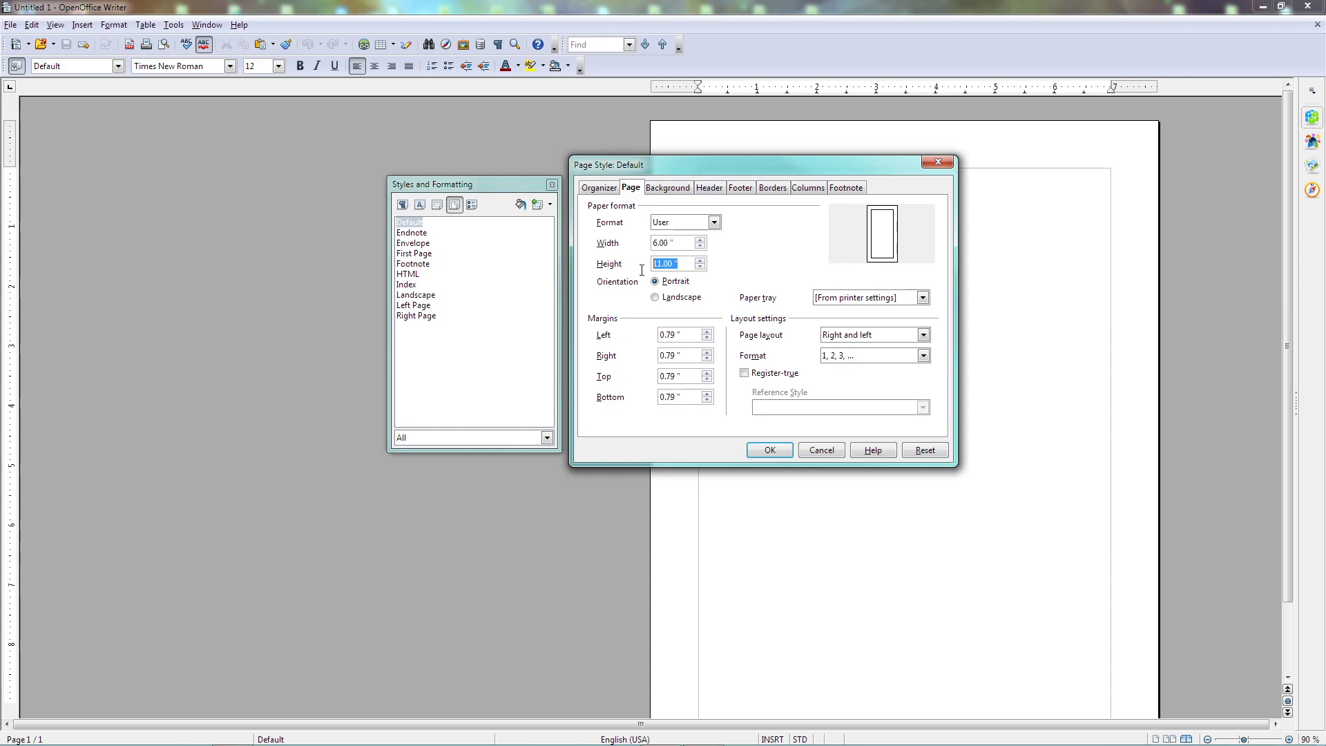
text(9)
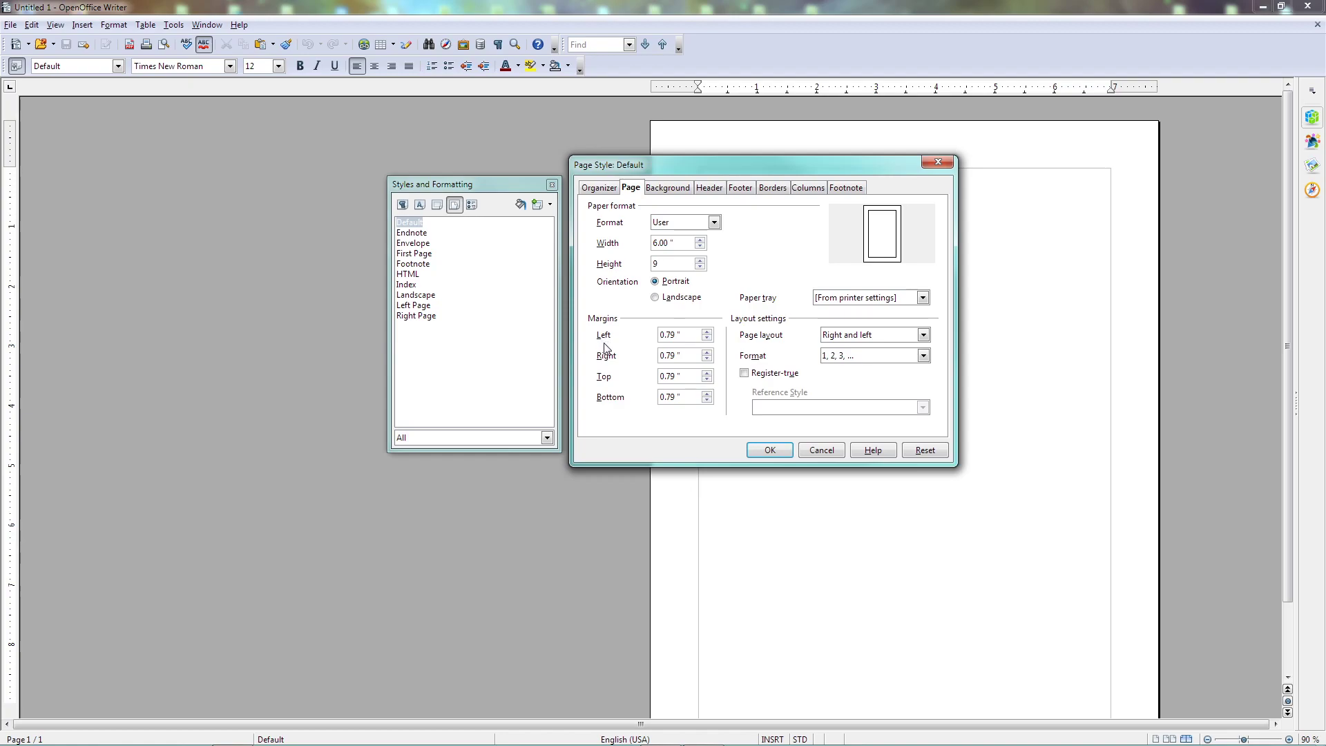
Give the Default page style a Mirrored layout with a 0.75" inner margin and 0.50" outer, top and bottom margins
click(923, 335)
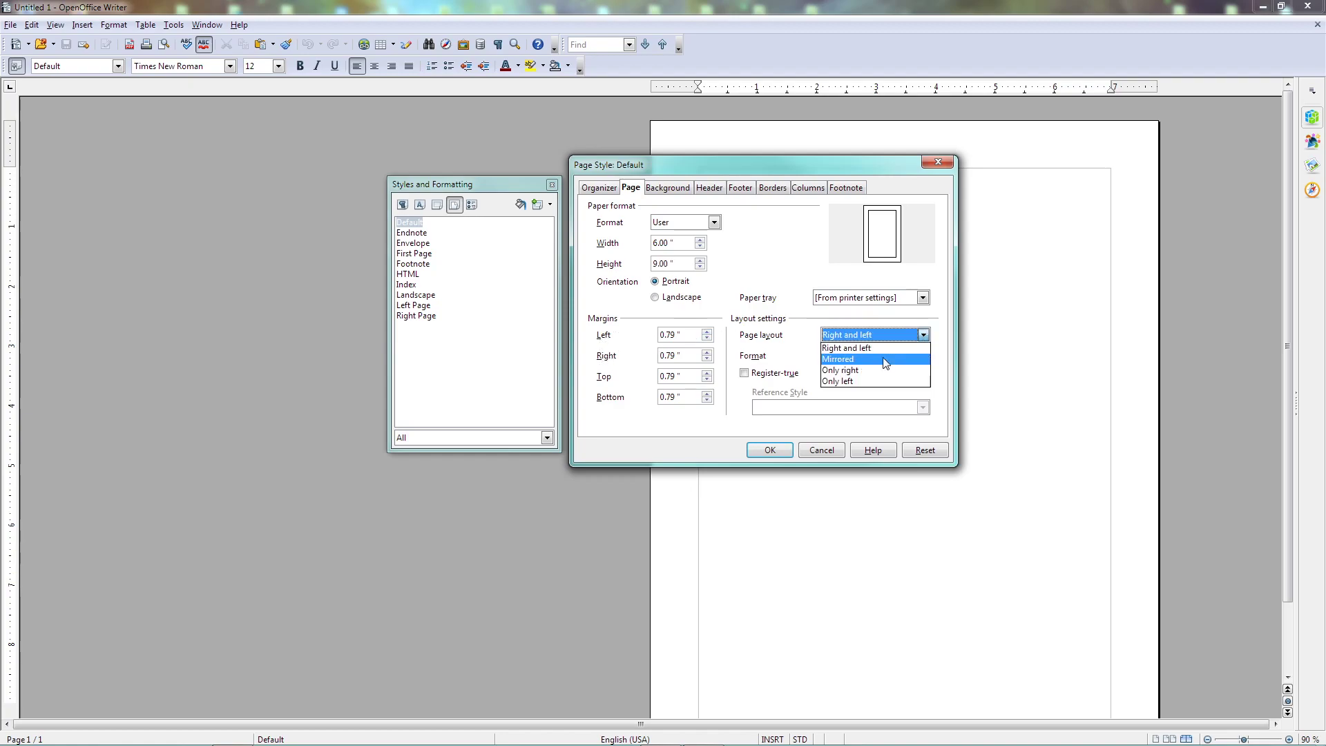
click(847, 360)
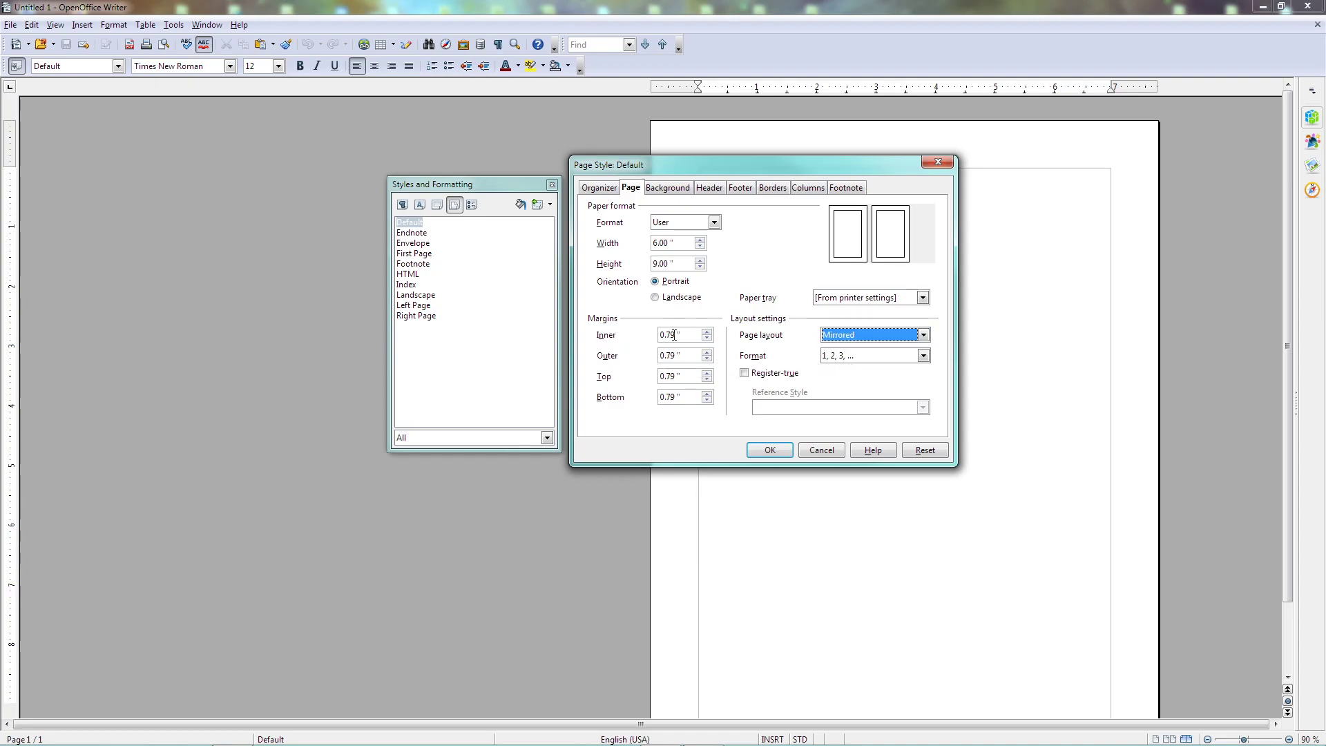
drag(670, 335, 687, 329)
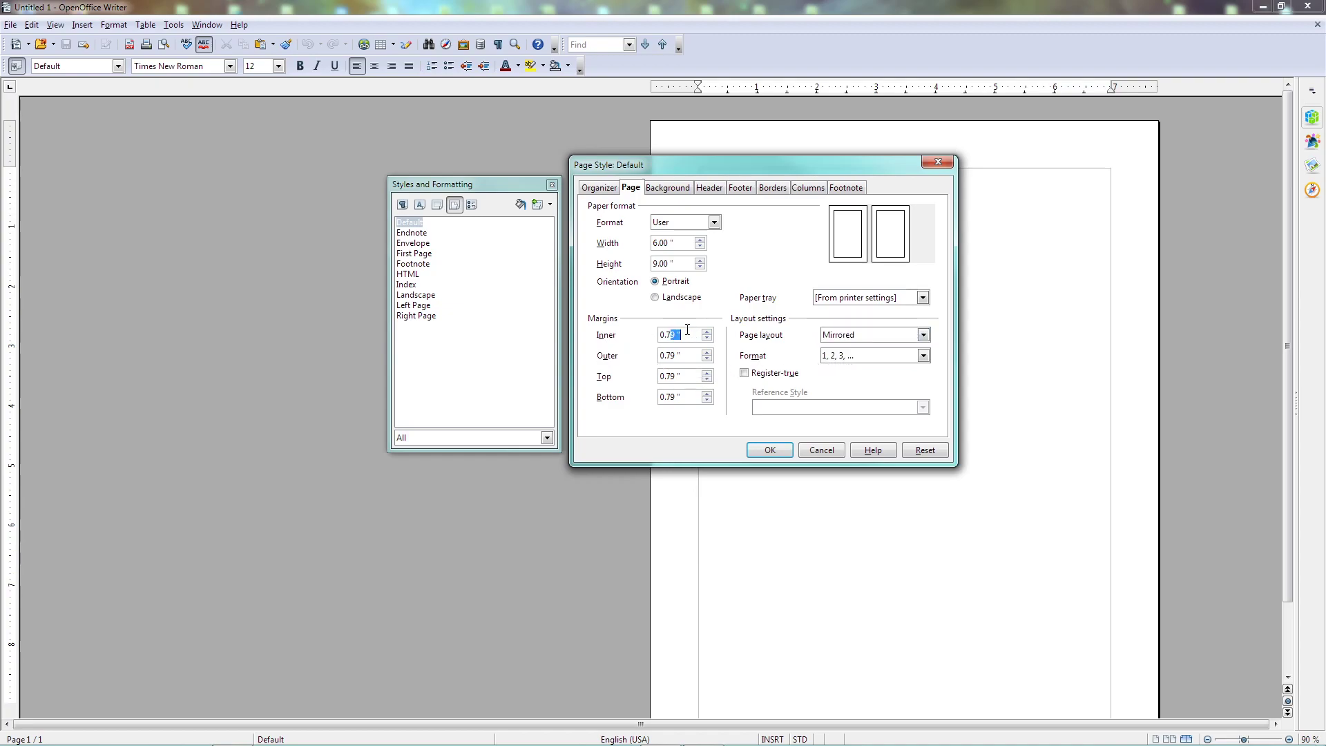
text(5)
drag(666, 355, 684, 354)
text(5)
mouse_move(666, 376)
mouse_down()
mouse_move(680, 376)
mouse_move(681, 395)
mouse_up()
text(55)
click(685, 378)
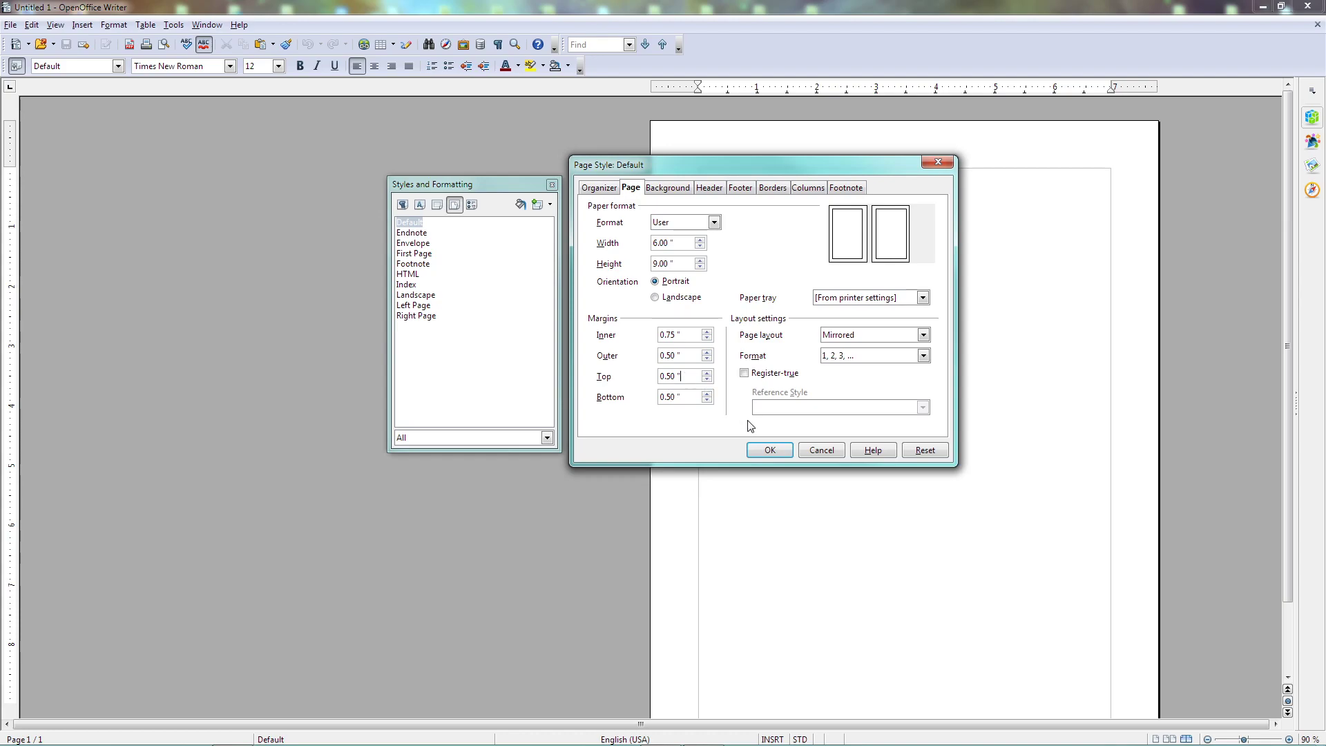
click(767, 449)
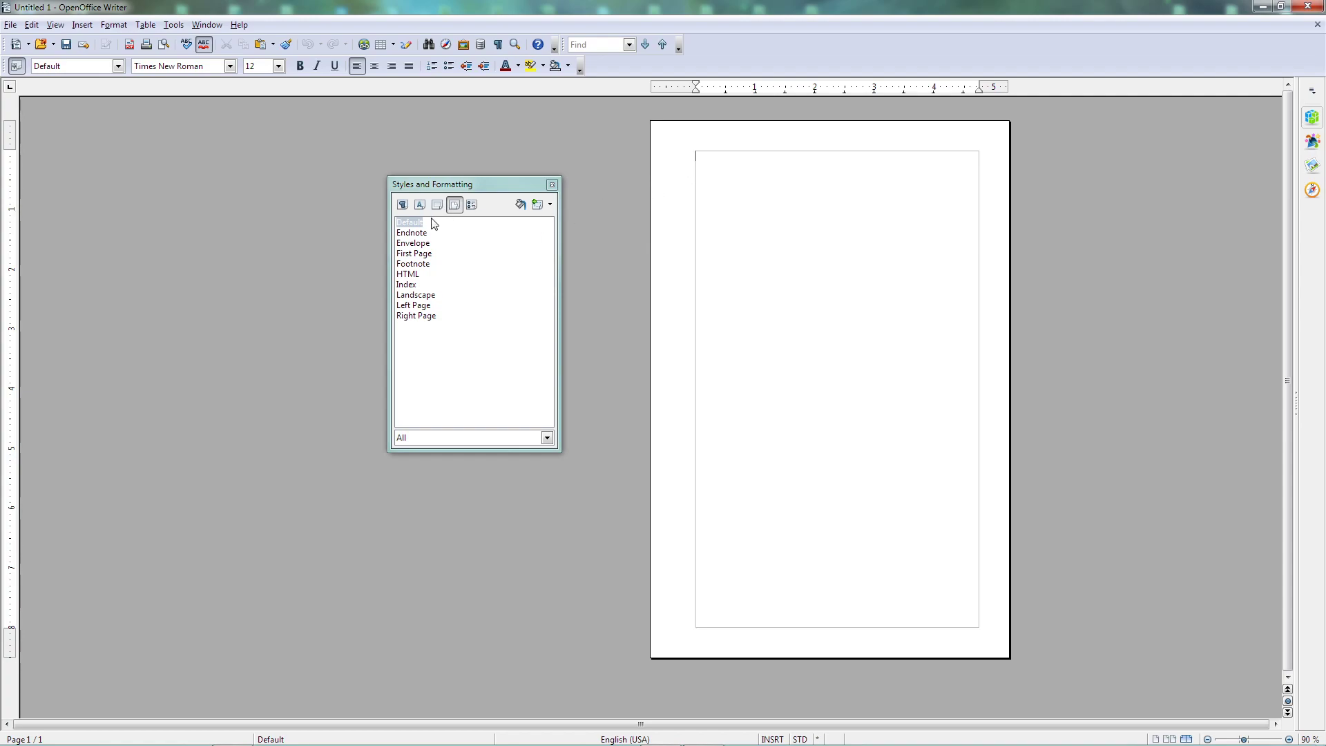
Create a new page style named "abook s1 title" from the Default page style
click(544, 210)
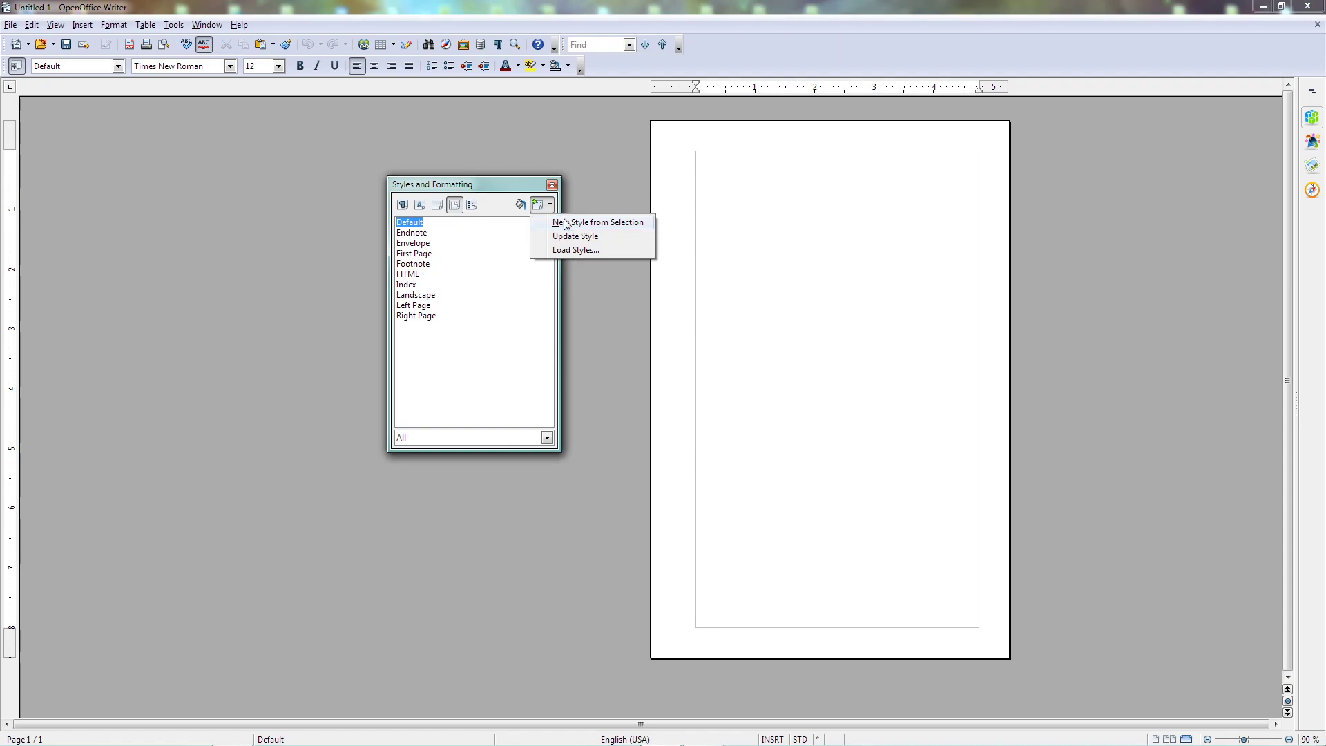
click(564, 221)
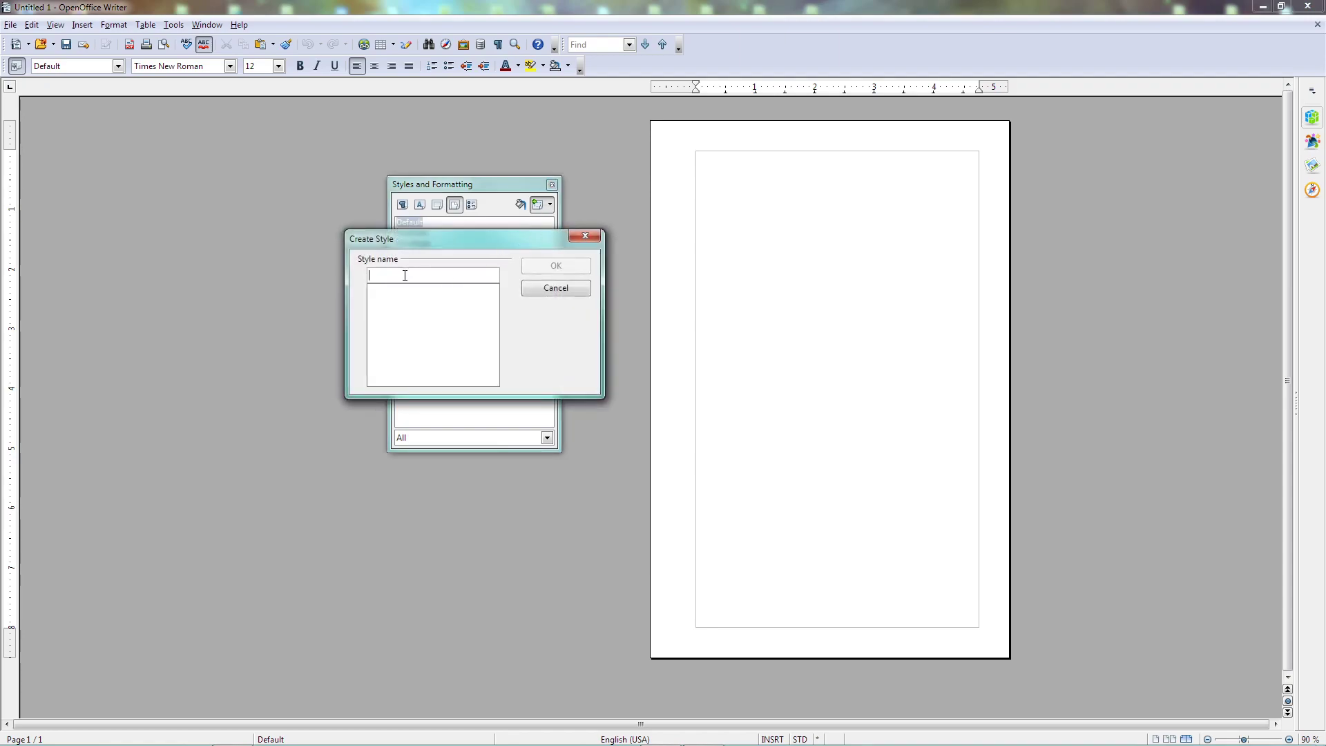
text(abook s1)
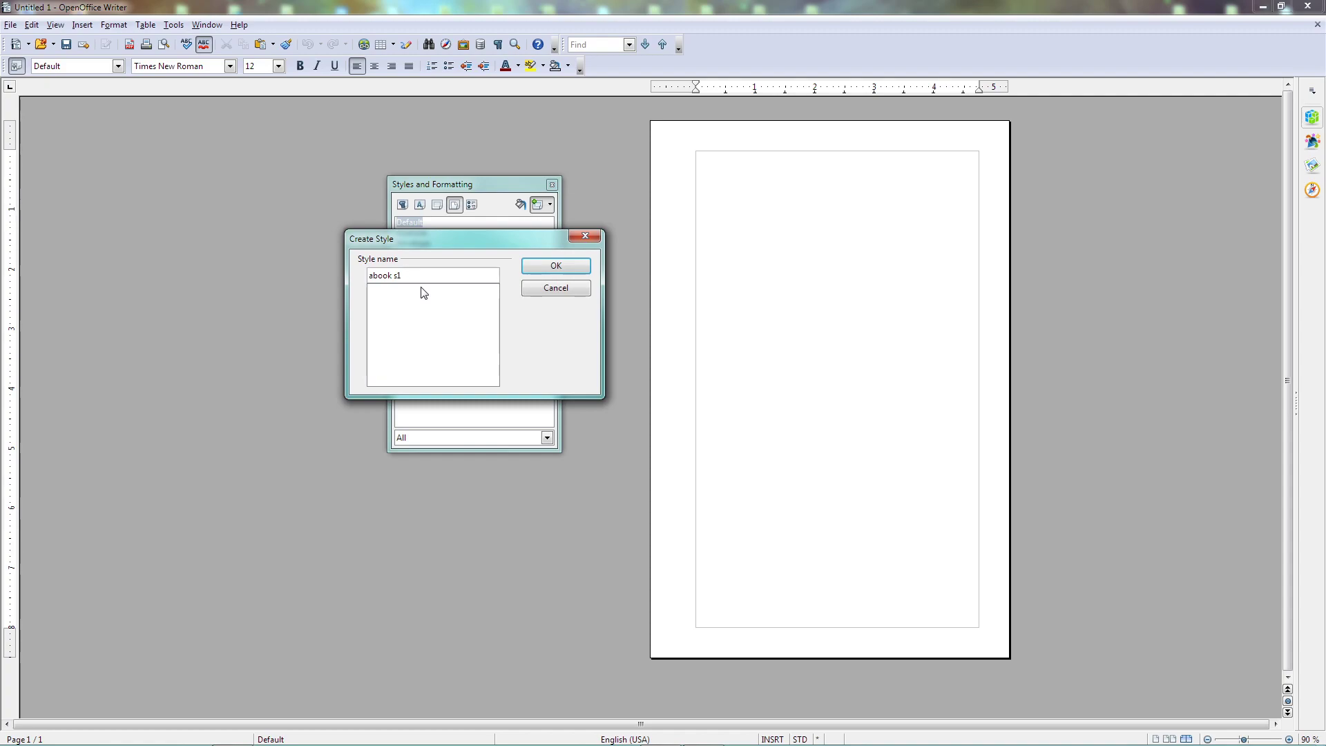
text(title)
click(556, 266)
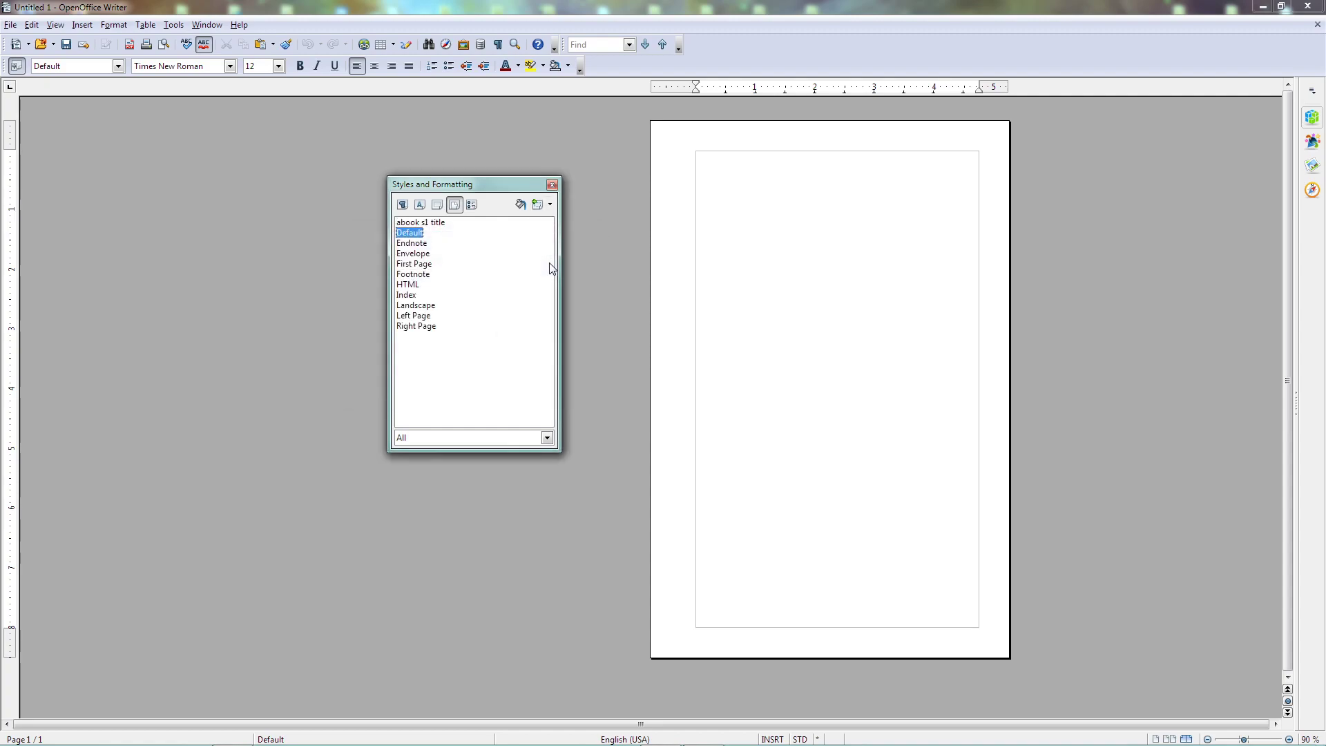
Check the paper size, margins and layout settings of the abook s1 title page style
right_click(430, 223)
click(462, 246)
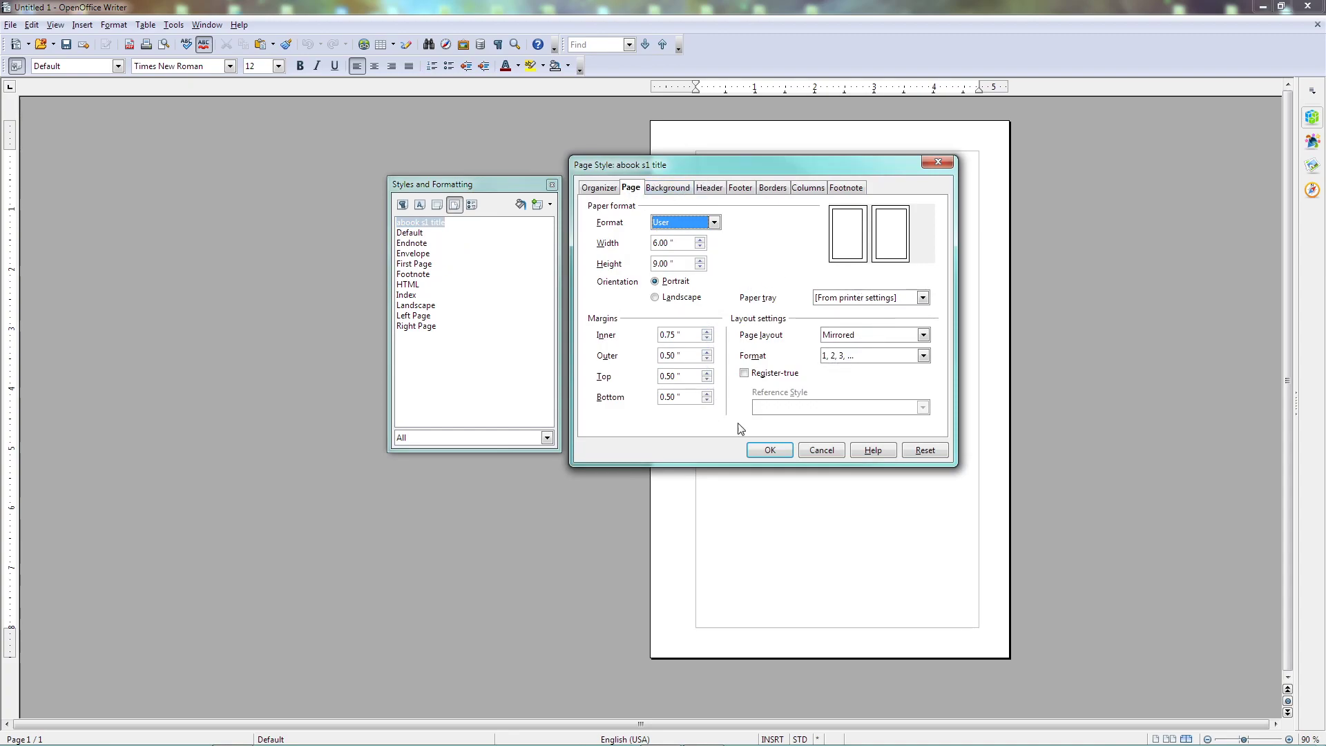
click(767, 453)
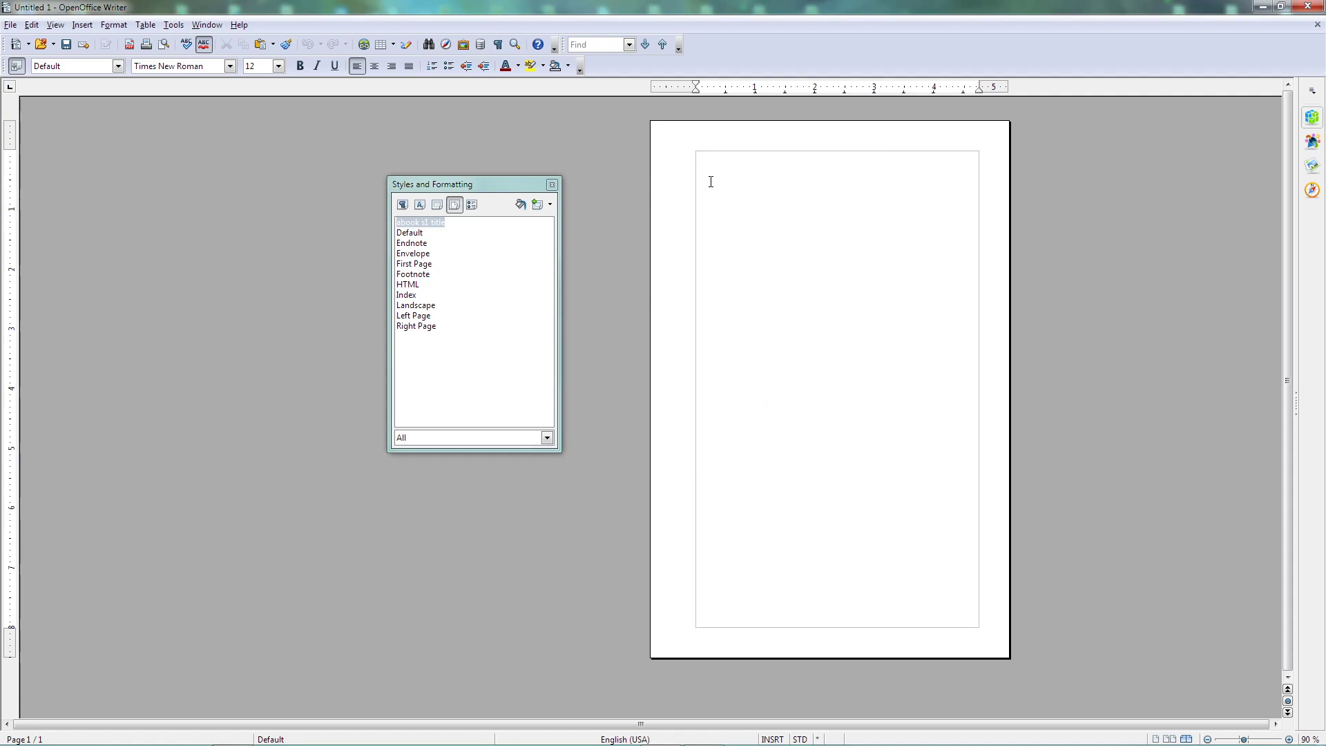
Test the Default page style by adding blank lines until they run onto a second page, and delete them again
key(Return)
key(Return)
key(Return)
key(Return)
key(Return)
key(Return)
key(Return)
key(Return)
key(Return)
key(Return)
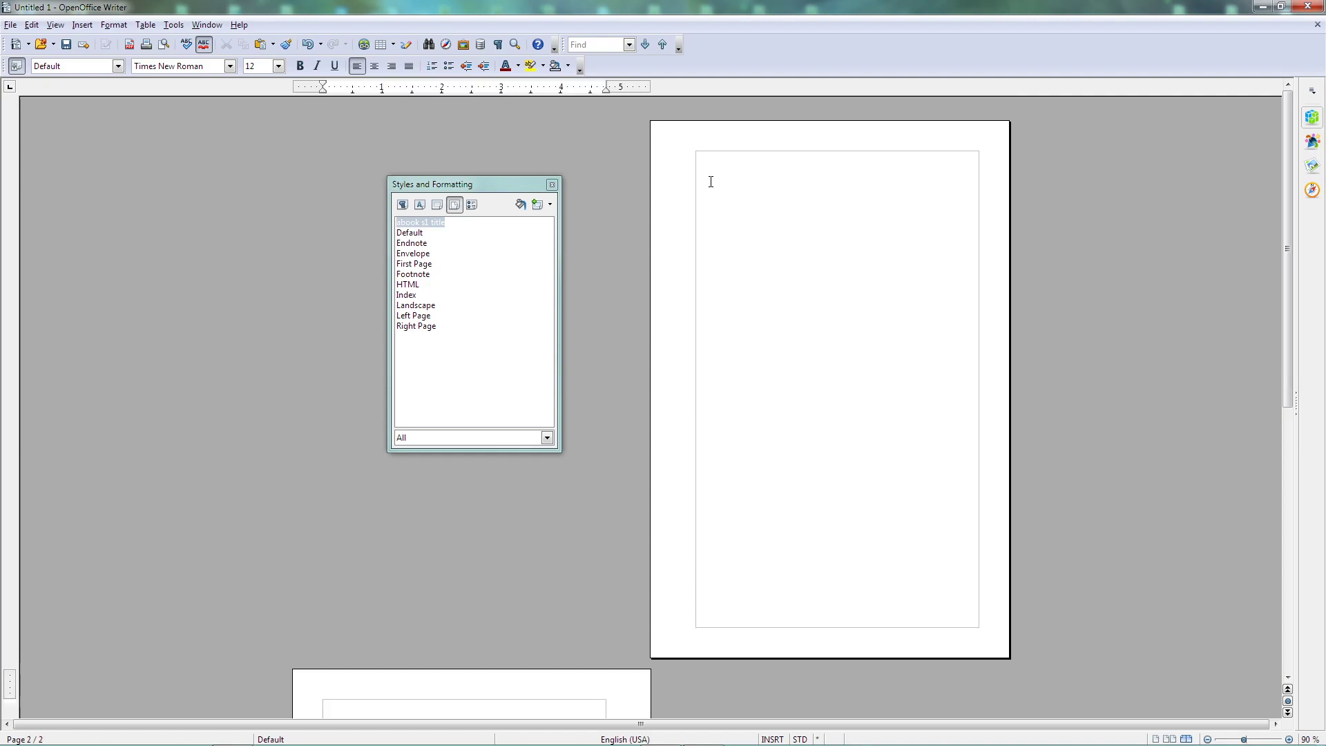
scroll(713, 316, down, 3)
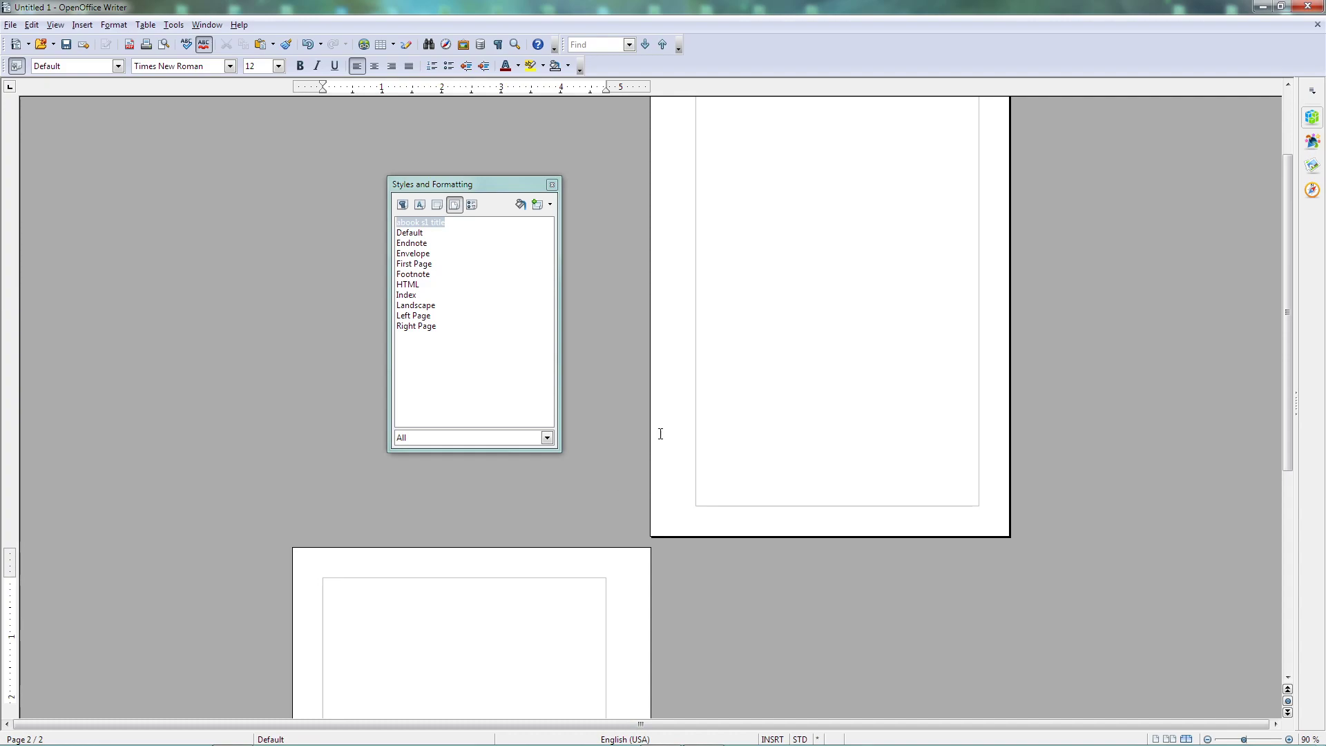
scroll(723, 407, up, 3)
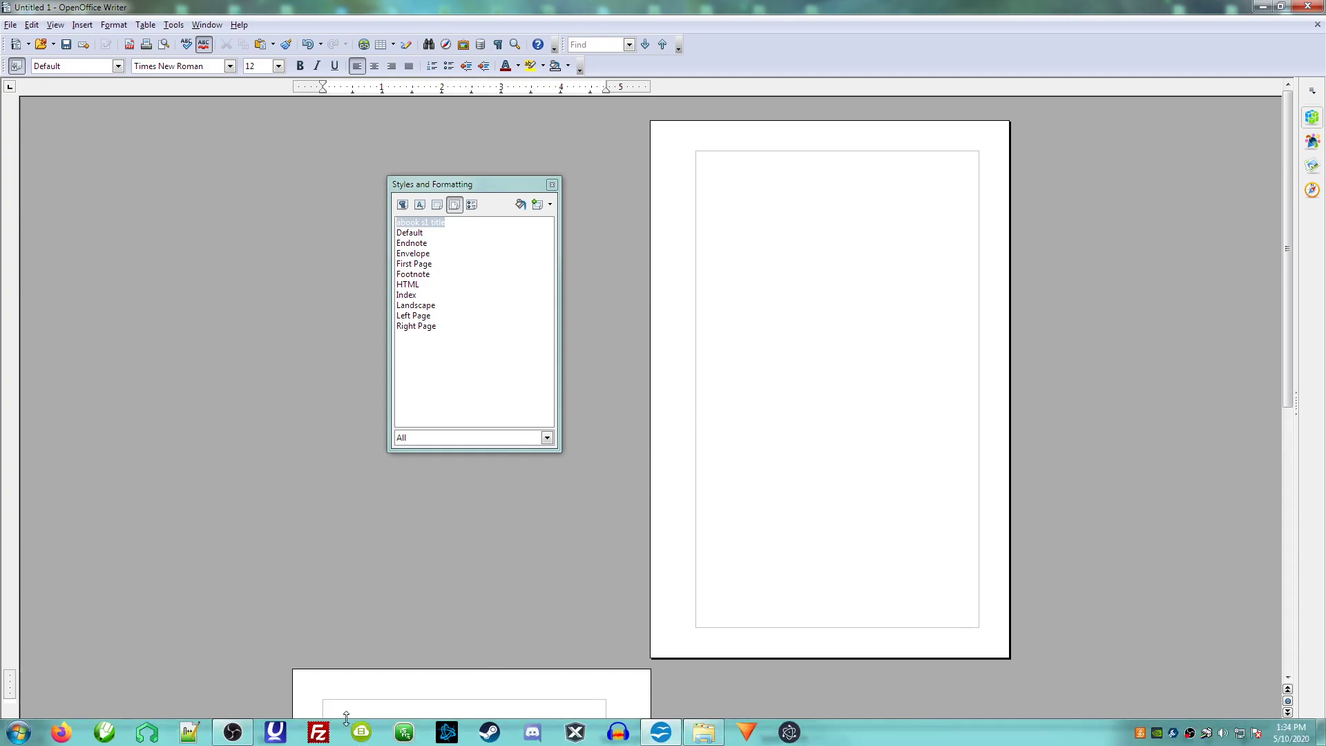
key(BackSpace)
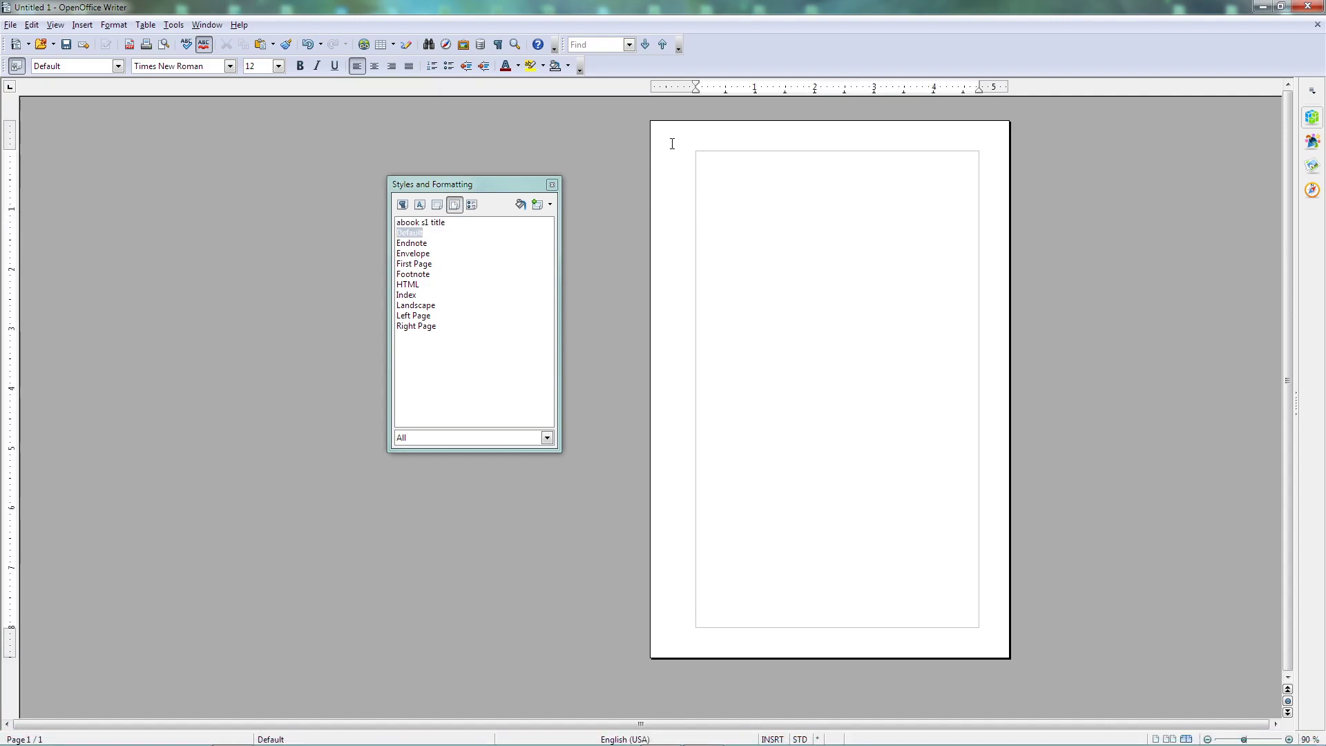
Apply the abook s1 title page style to the first page
double_click(442, 223)
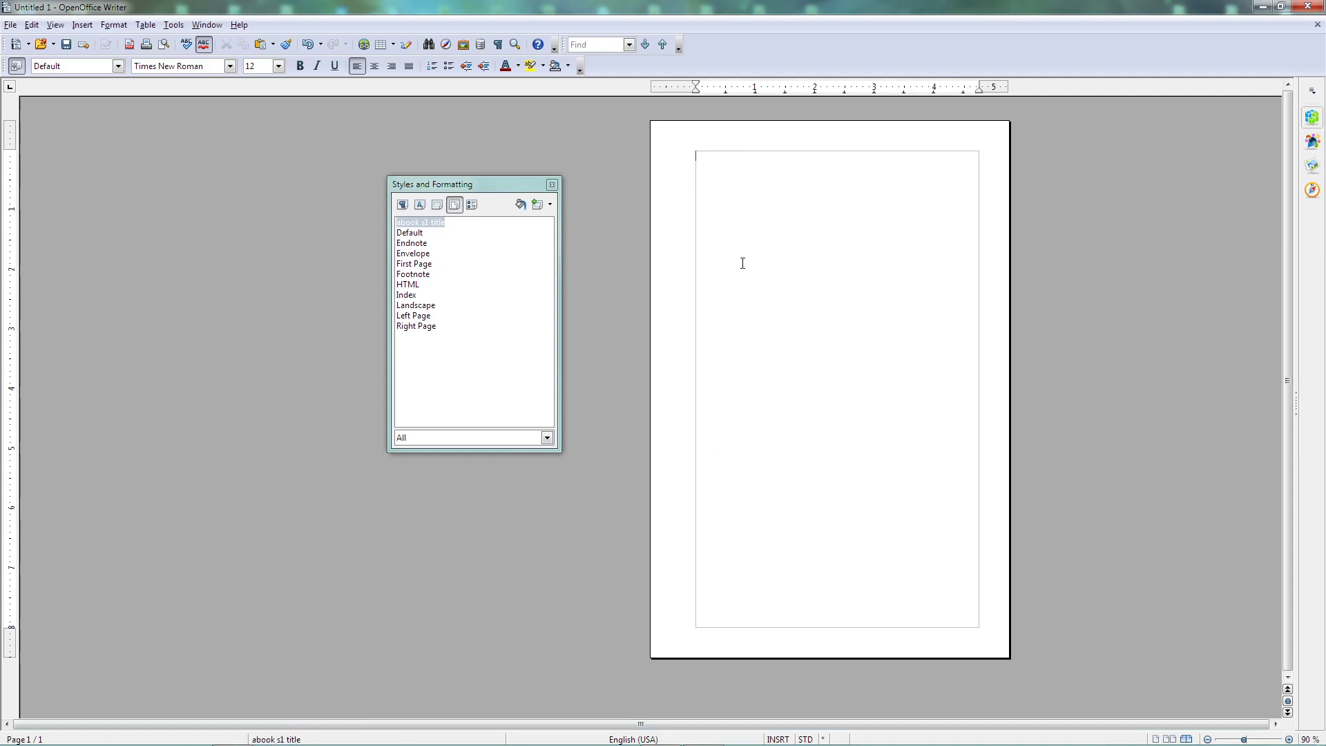
Test whether the abook s1 title style carries onto second and third blank pages, and delete those extra pages
key(ctrl+Return)
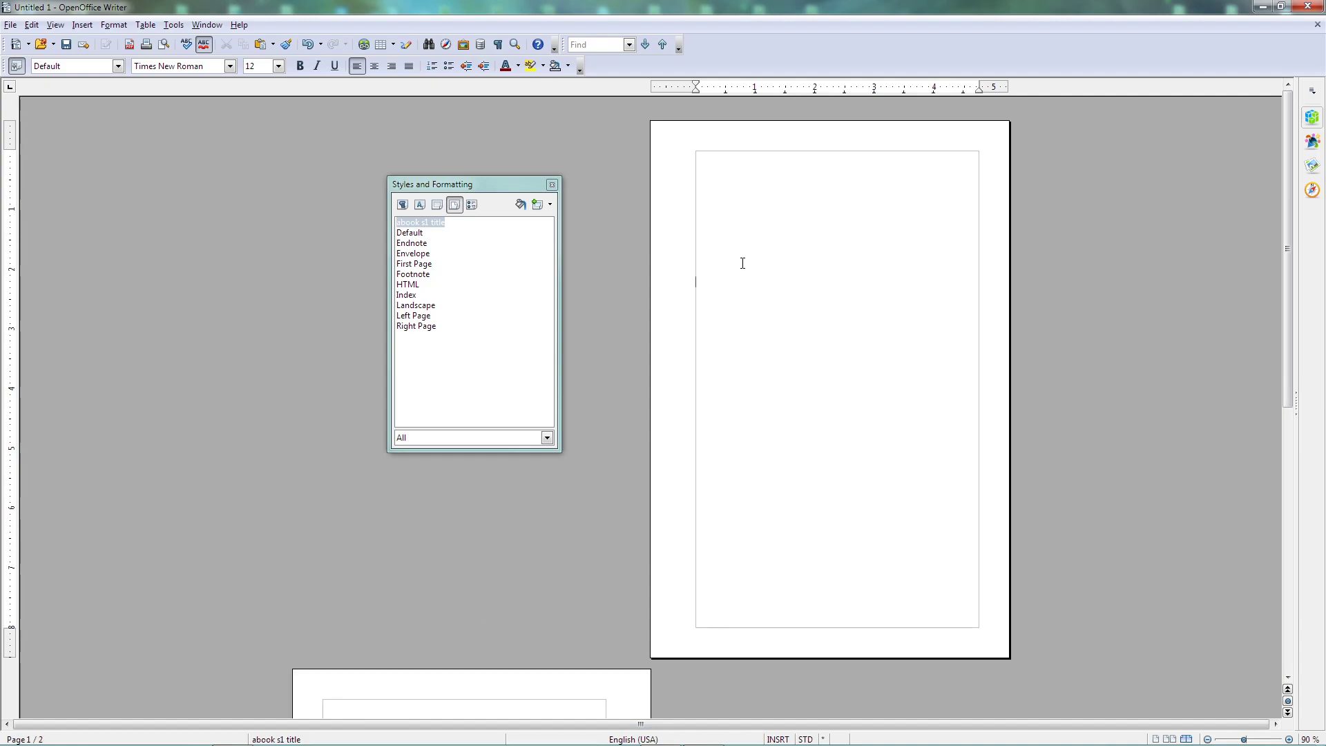
key(ctrl+Return)
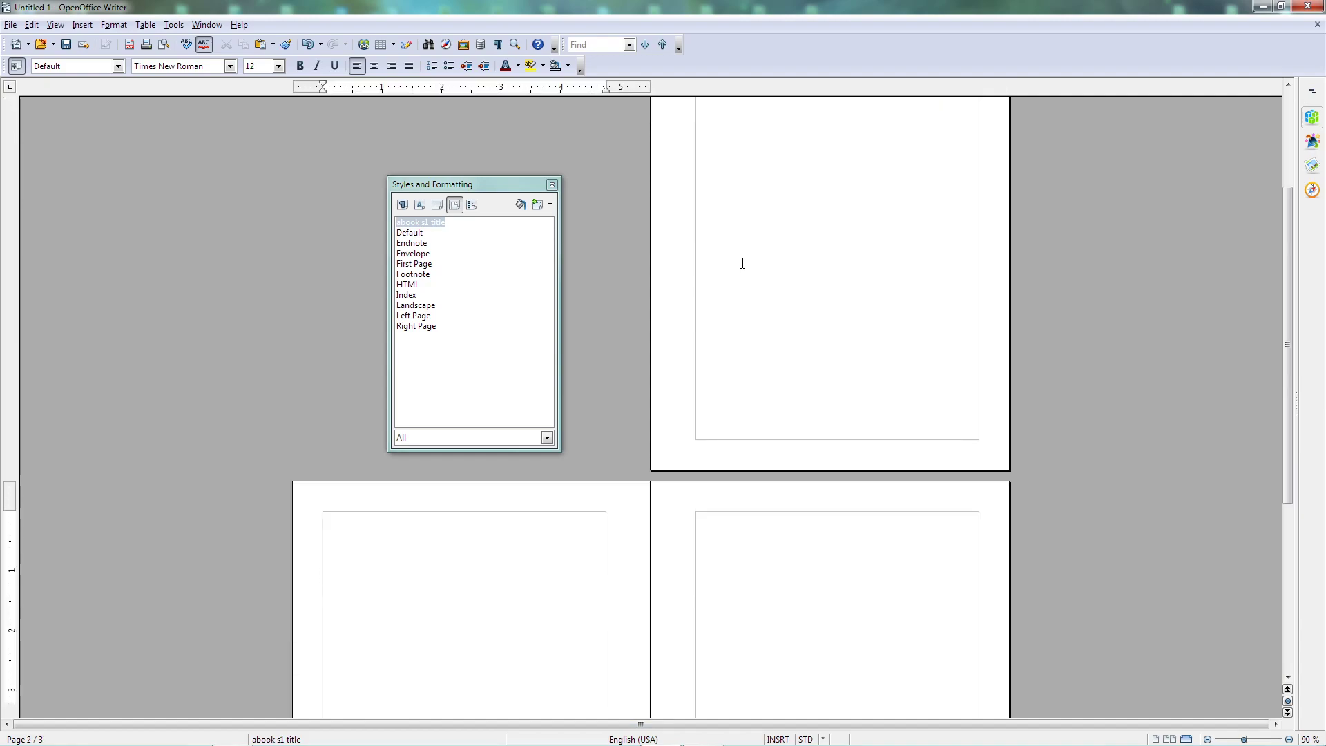
scroll(698, 419, down, 5)
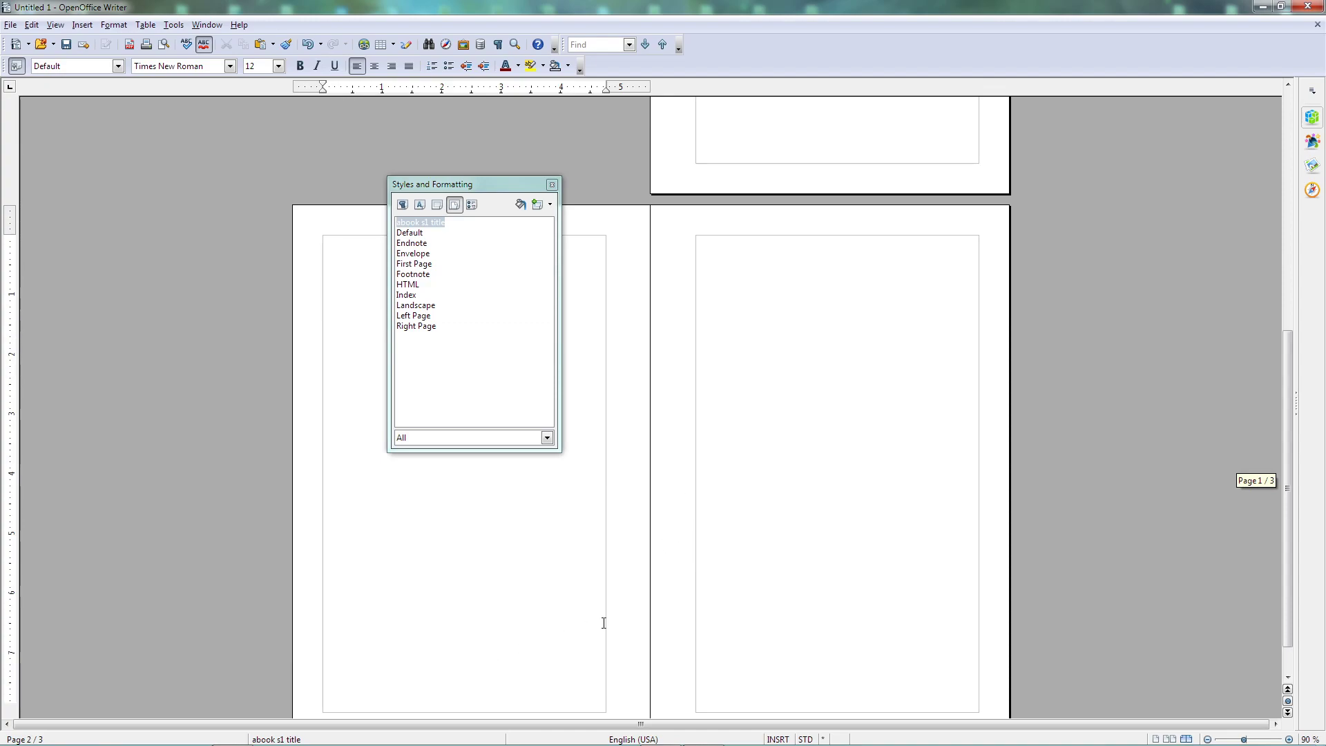
click(813, 581)
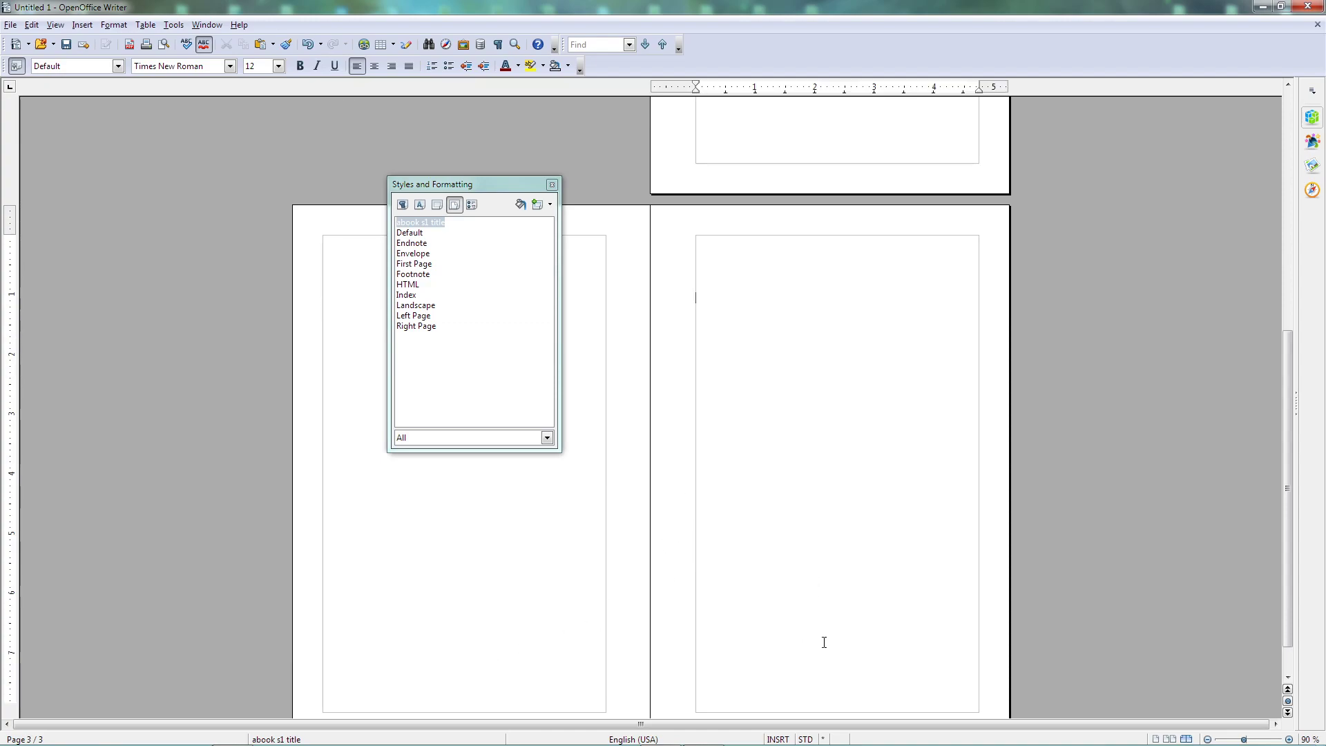
key(BackSpace)
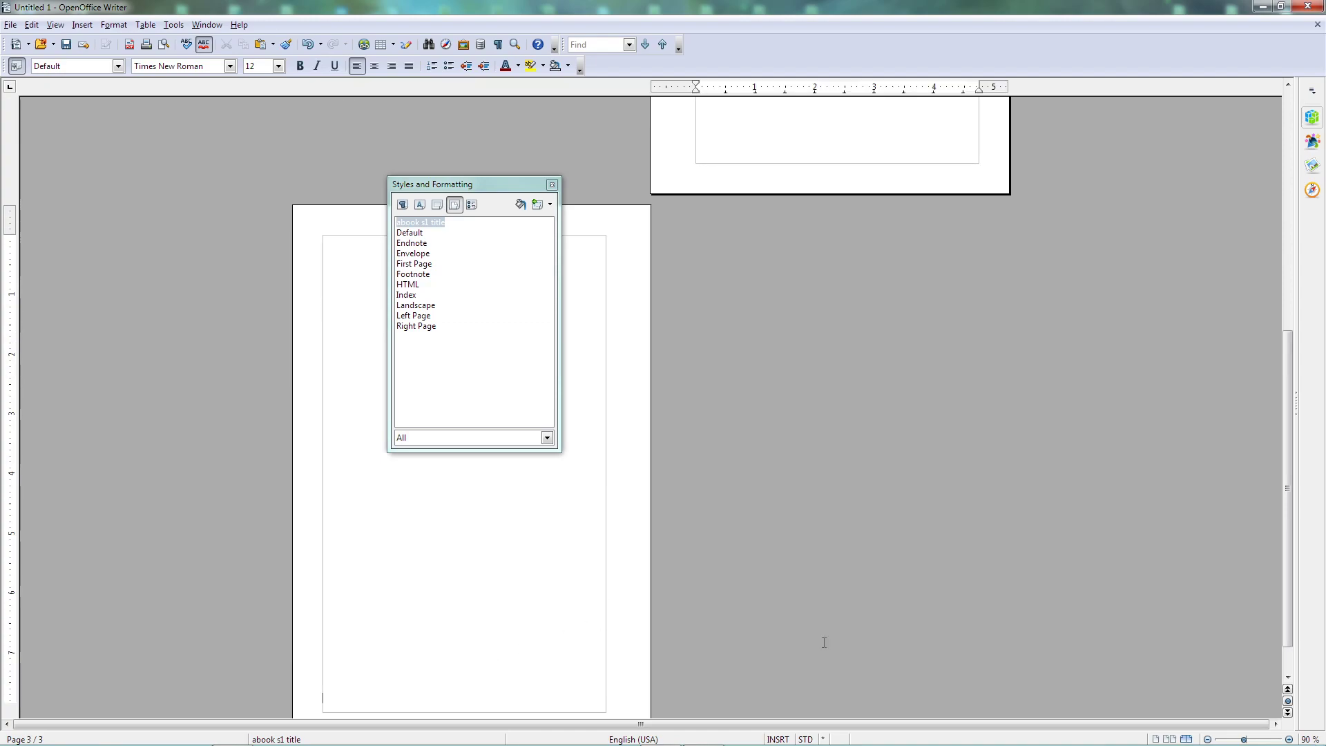
key(BackSpace)
key(BackSpace)
key(BackSpace)
key(BackSpace)
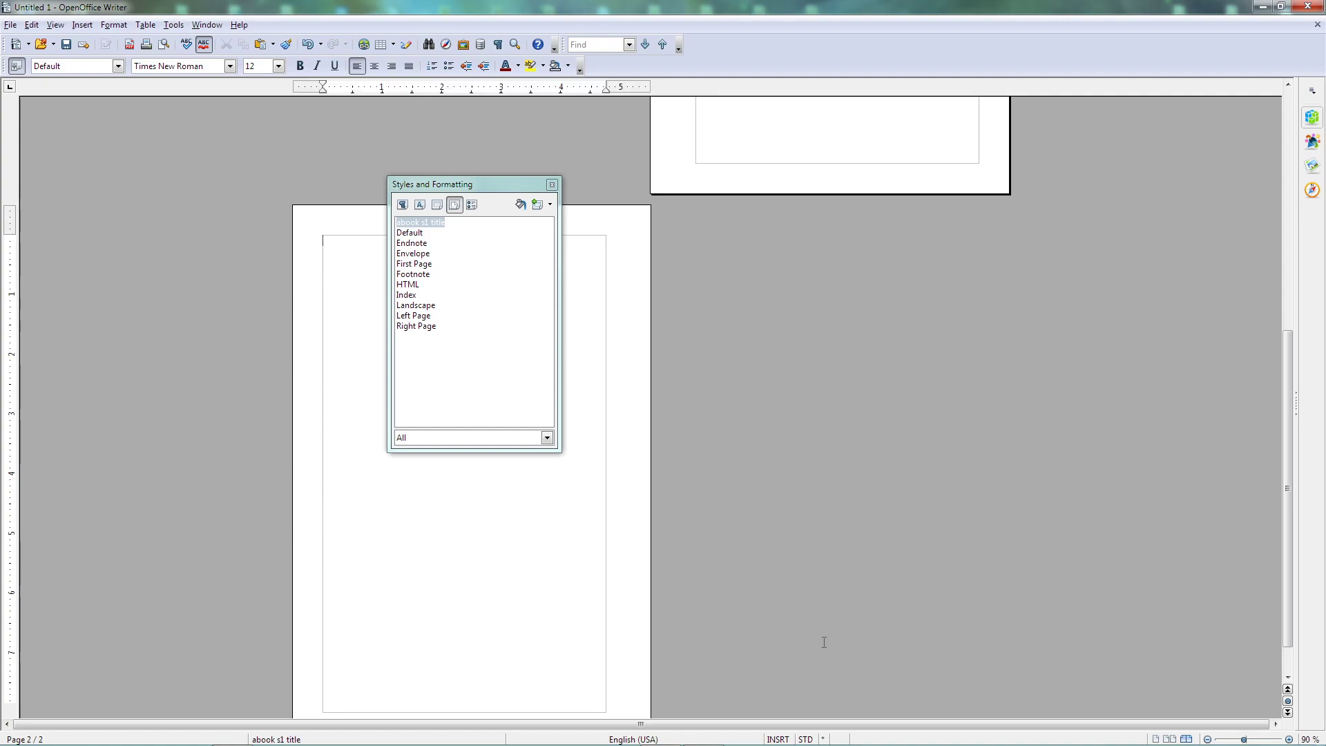
key(BackSpace)
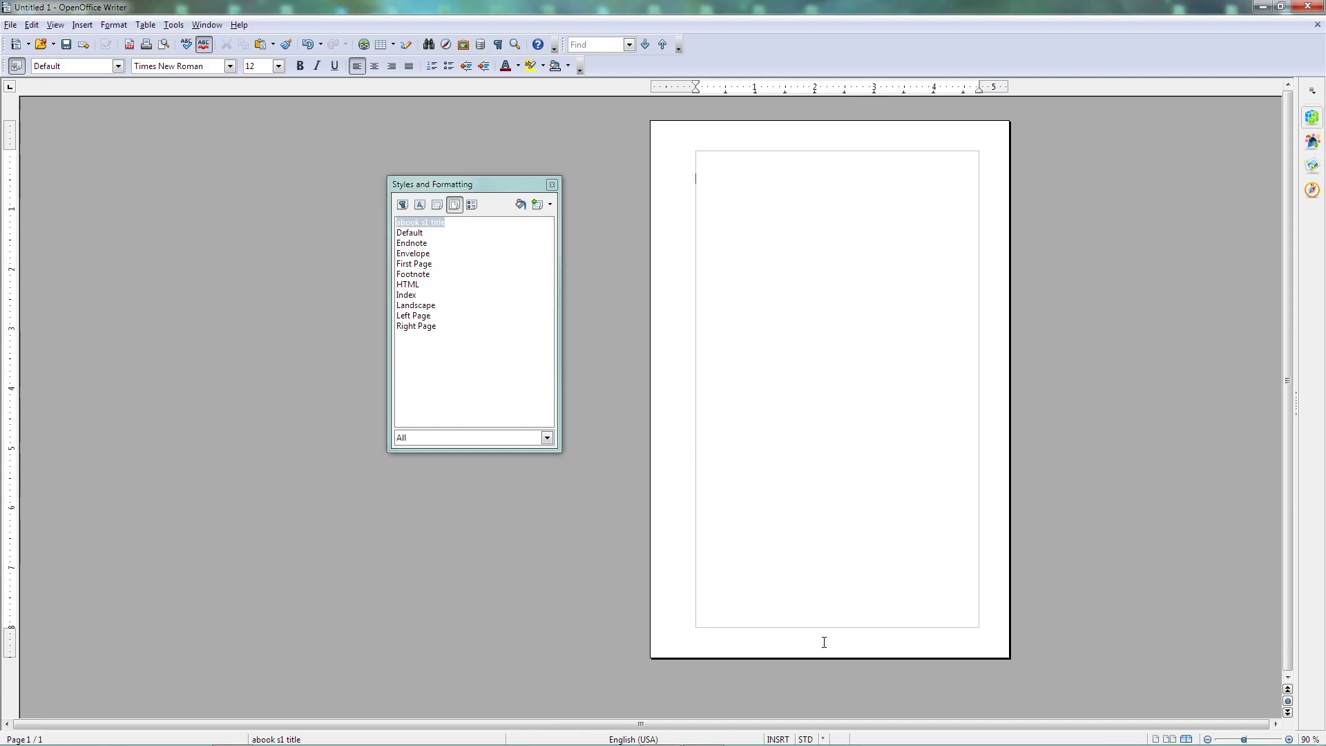
Create a new page style named "abook s2 contents" from the current title page style
click(414, 224)
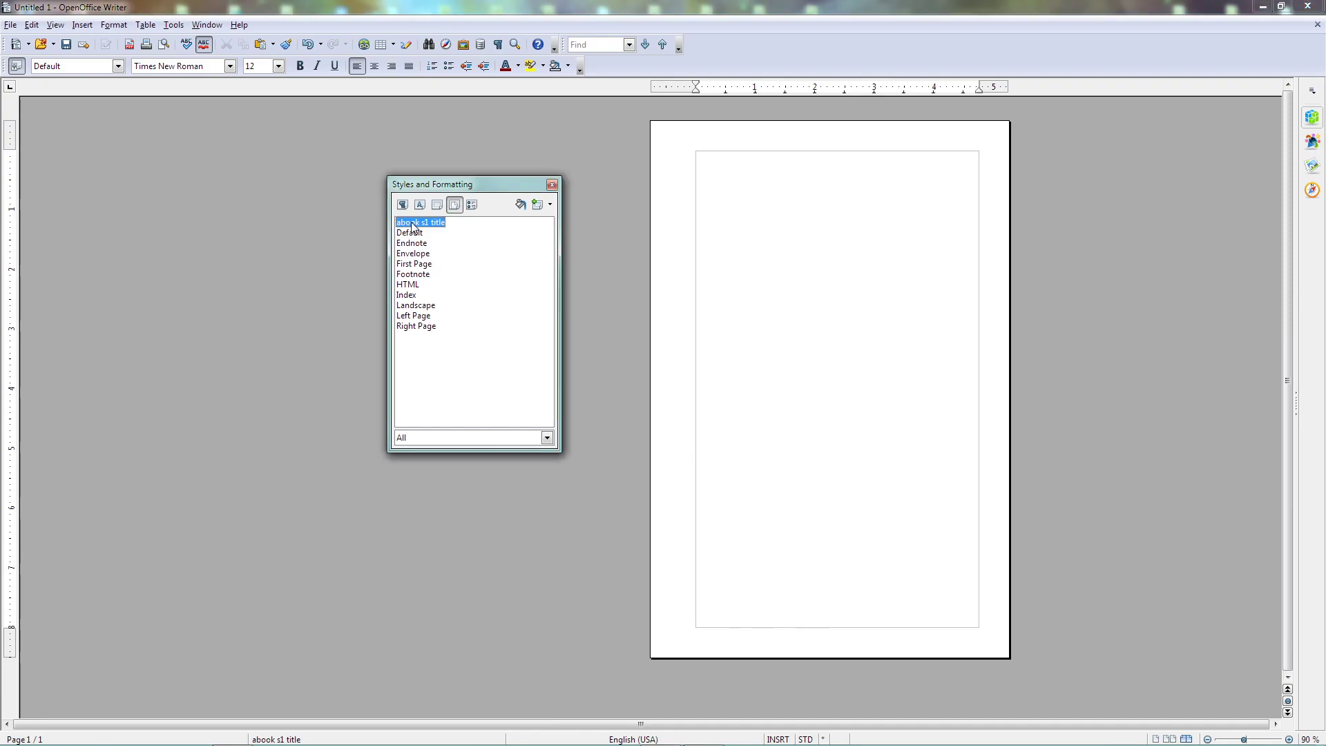
click(539, 210)
click(552, 223)
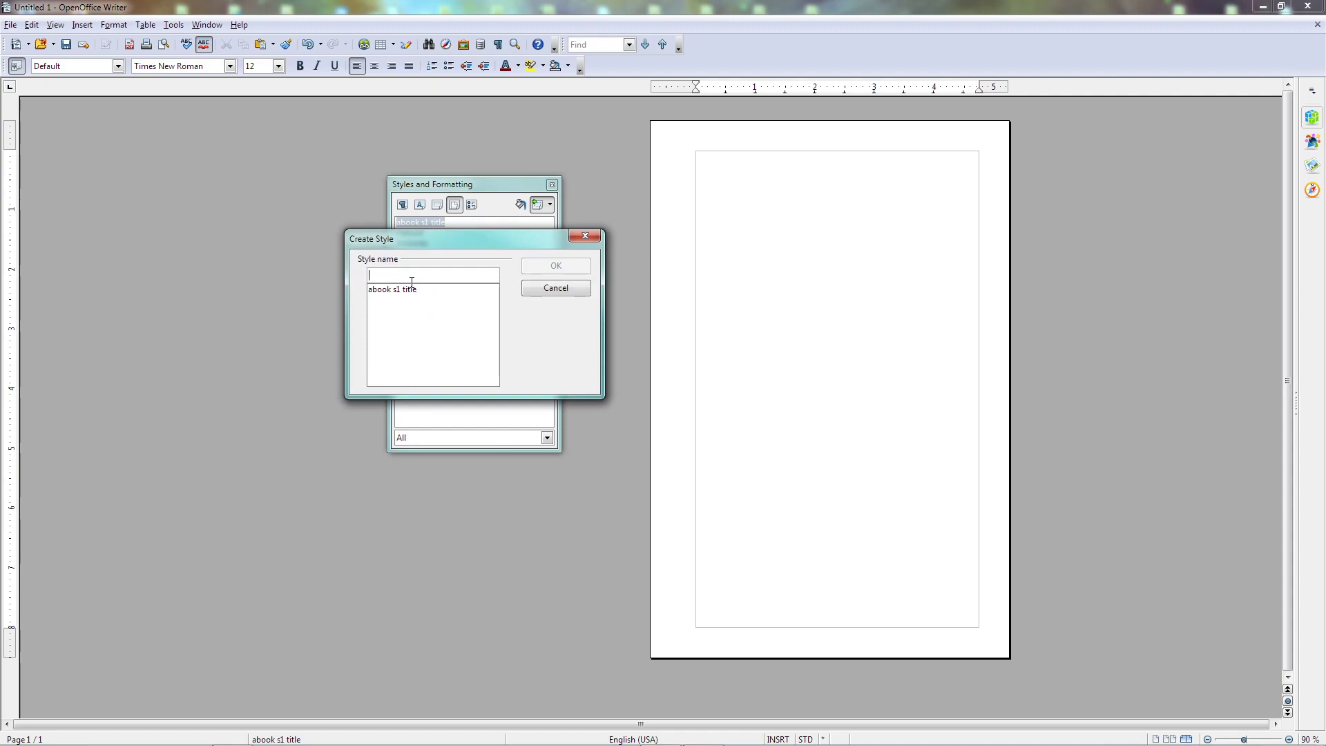
text(aboo)
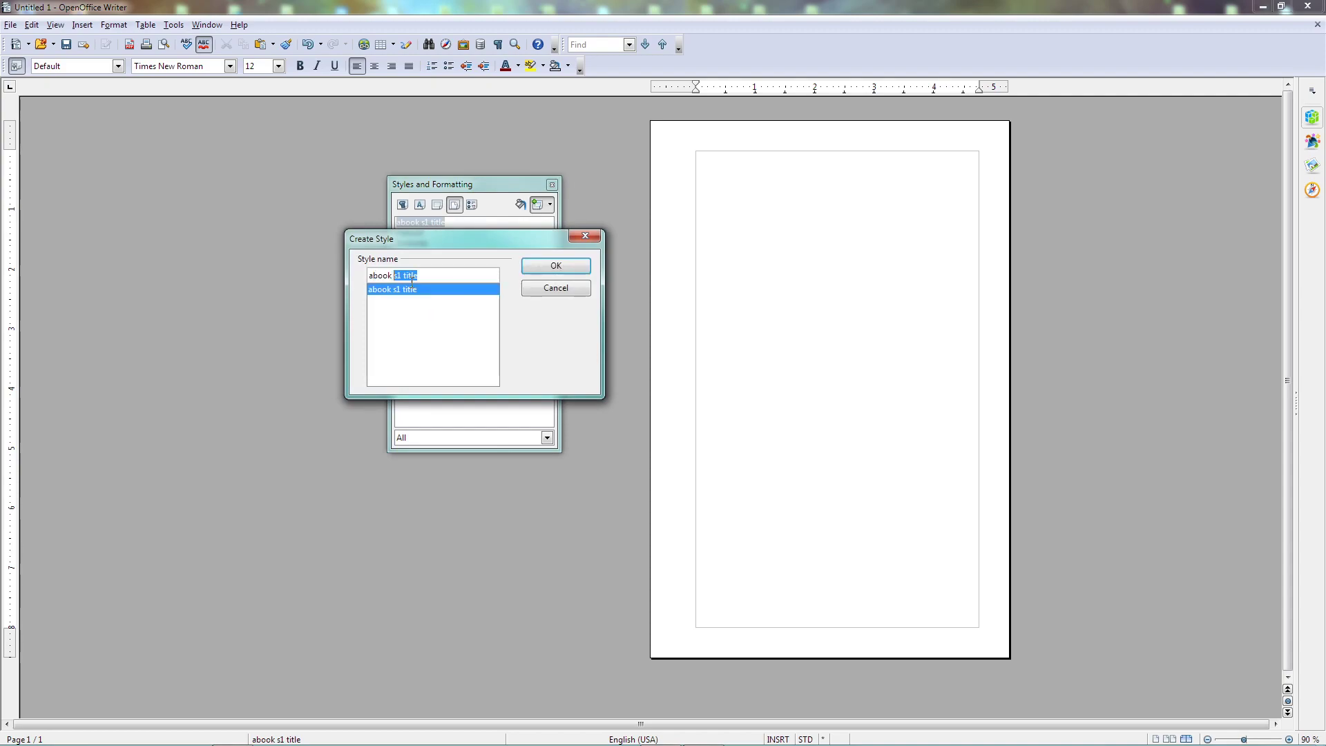
text(k s2 contents)
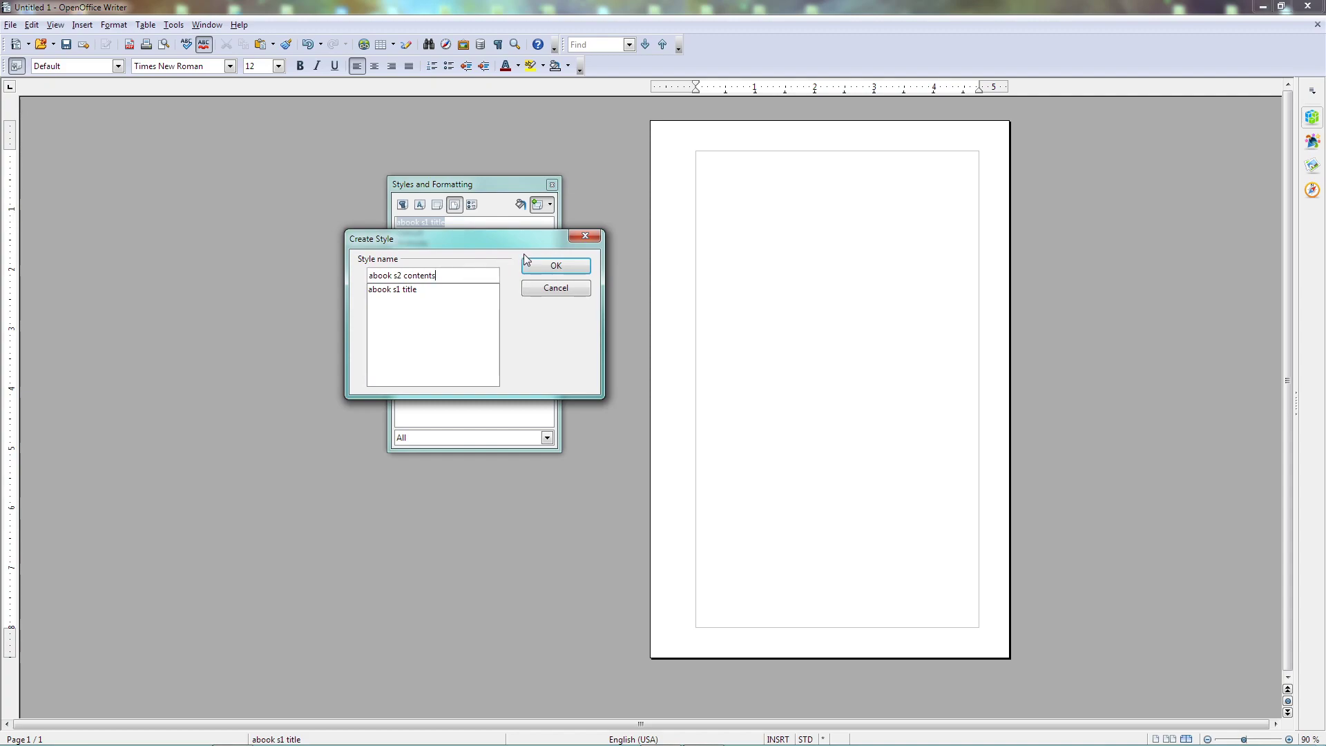
click(549, 265)
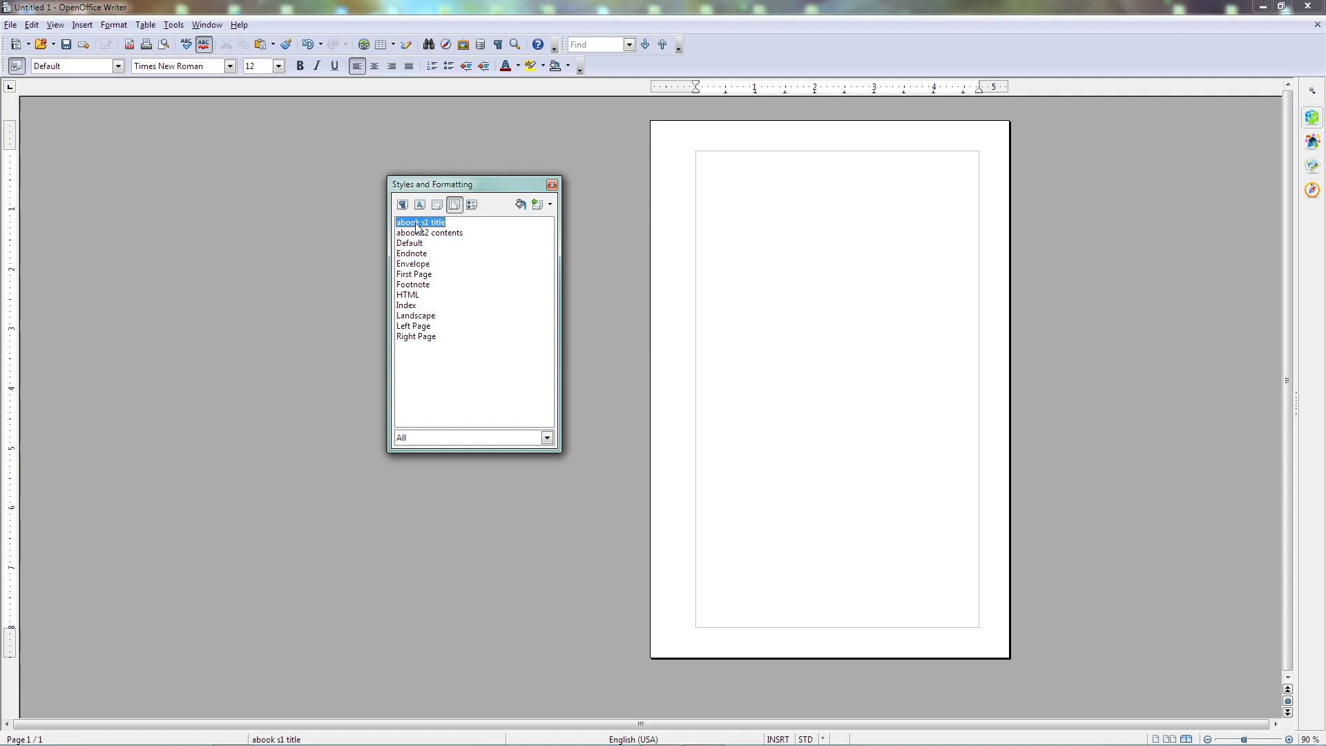
Create another page style from the current page, named "abook s3 chpt1 first left"
click(549, 204)
click(561, 222)
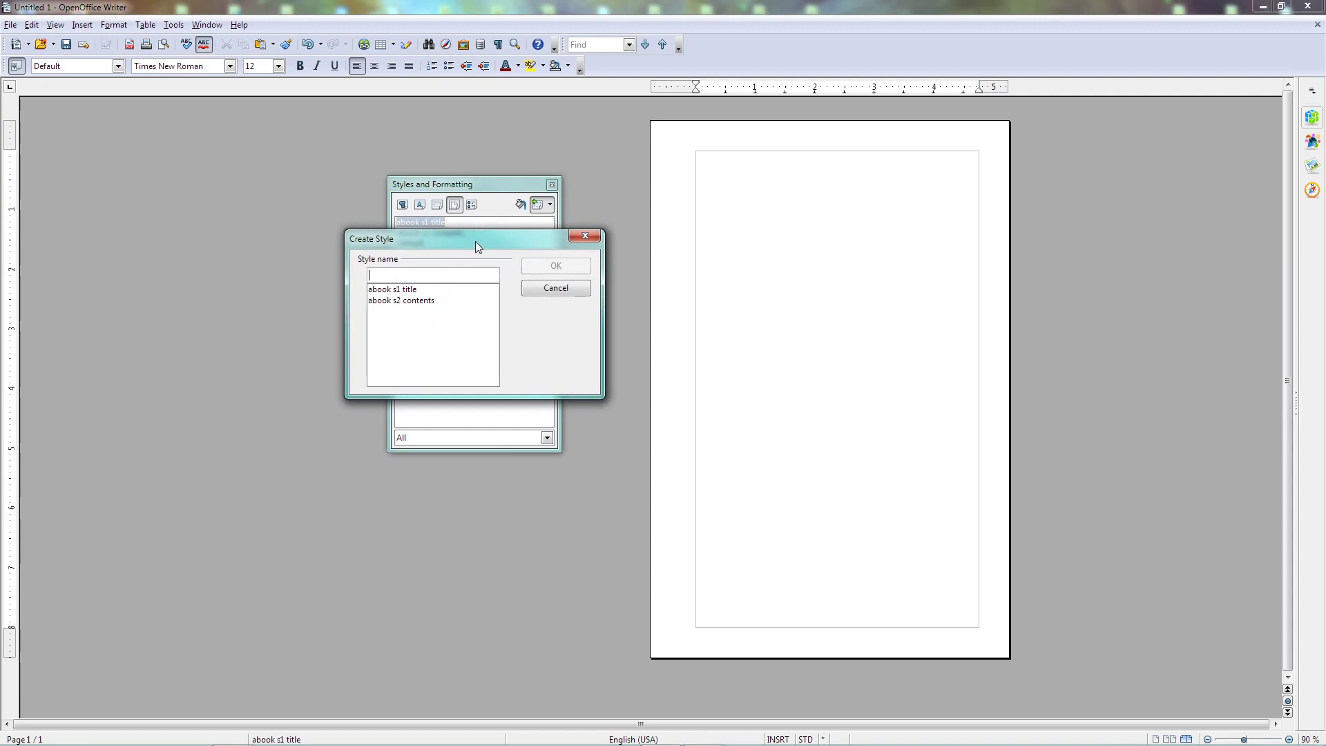
click(418, 302)
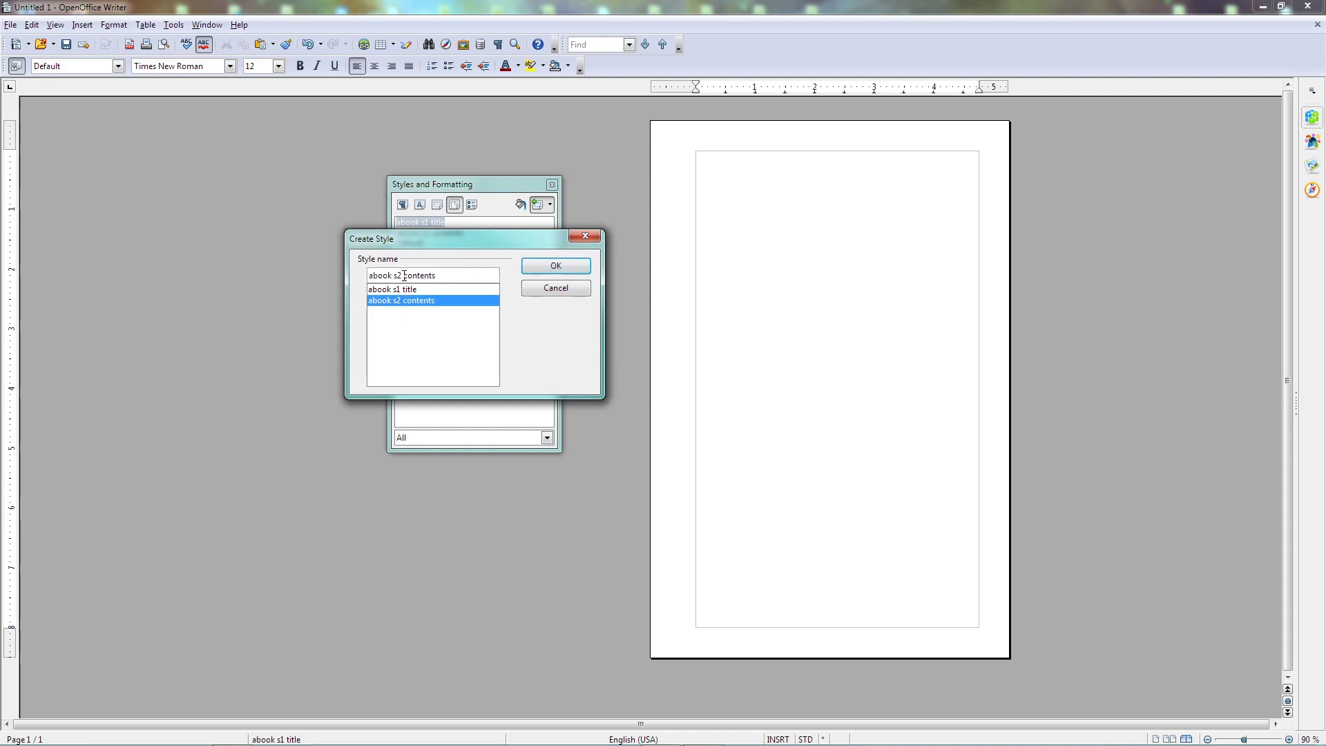
drag(396, 275, 404, 274)
text(s3)
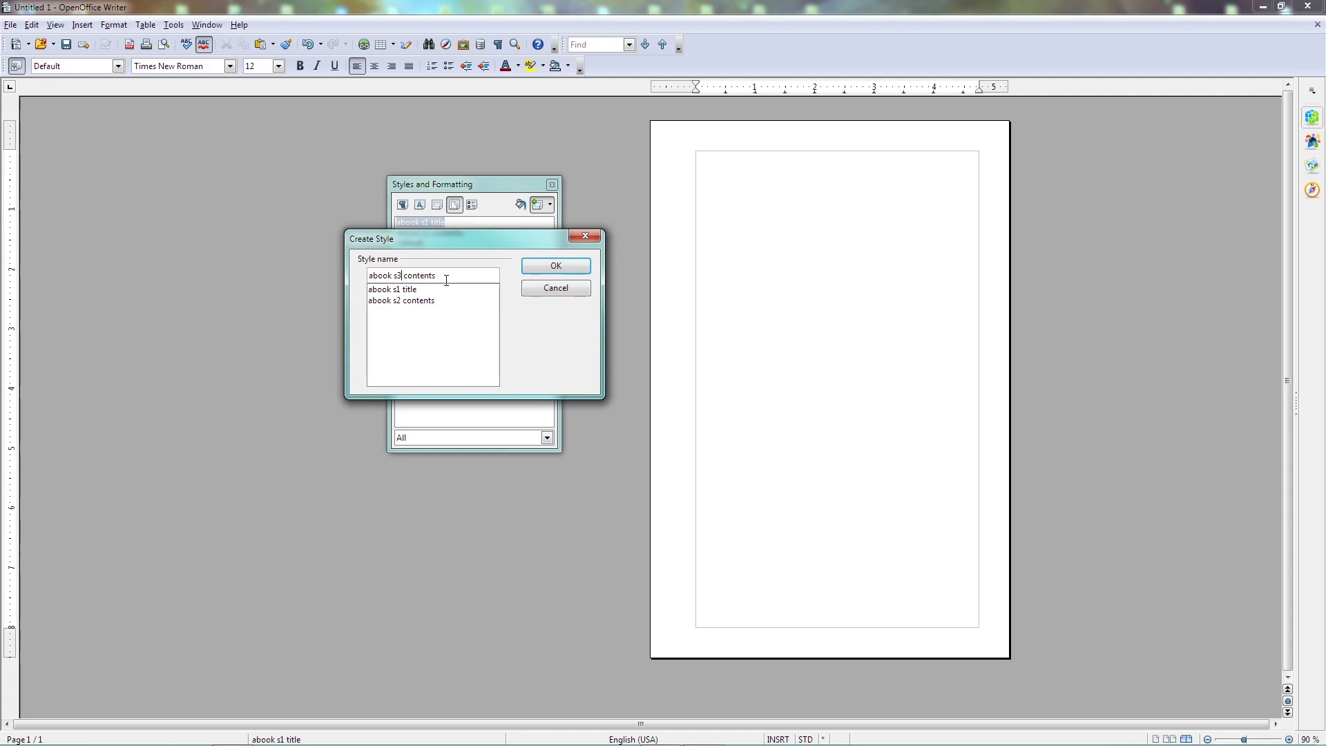
drag(405, 274, 444, 275)
text(chpt1 first left)
click(553, 266)
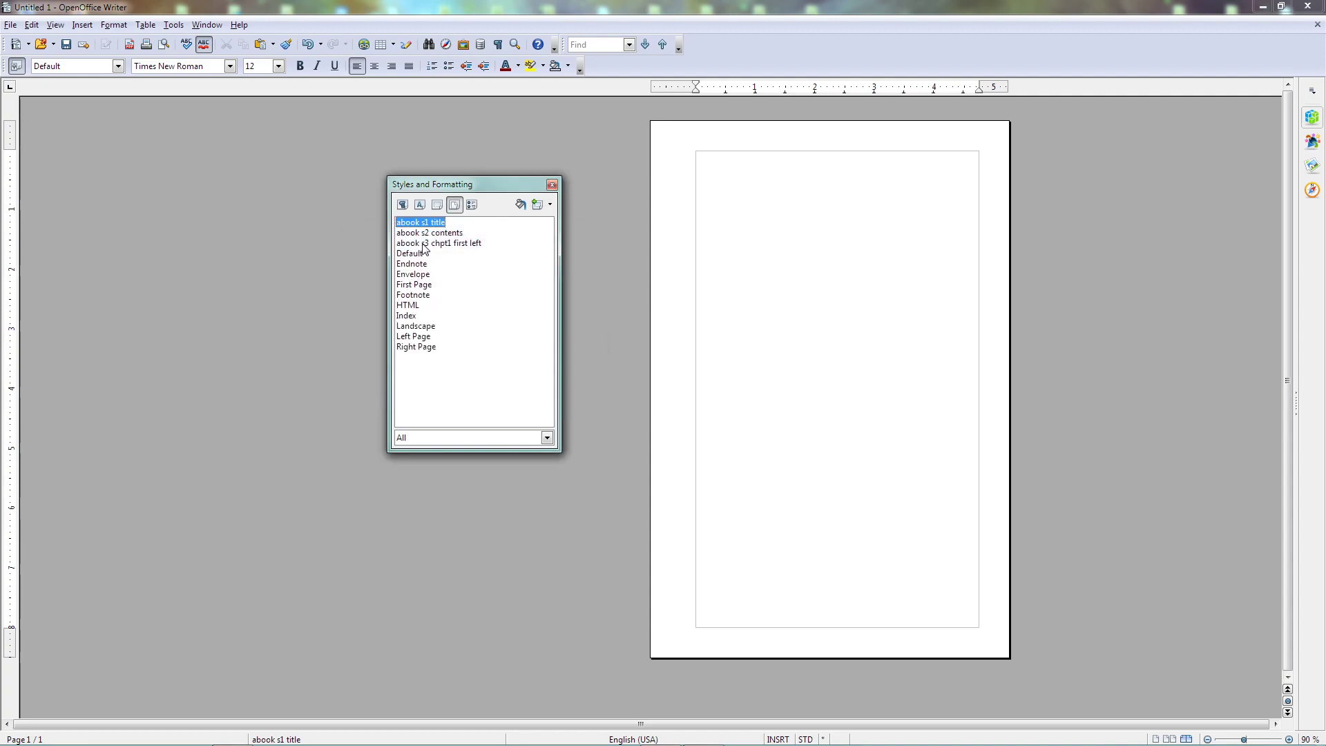
Turn on the footer for the abook s3 chpt1 first left style and review its page size, margins and layout
right_click(454, 245)
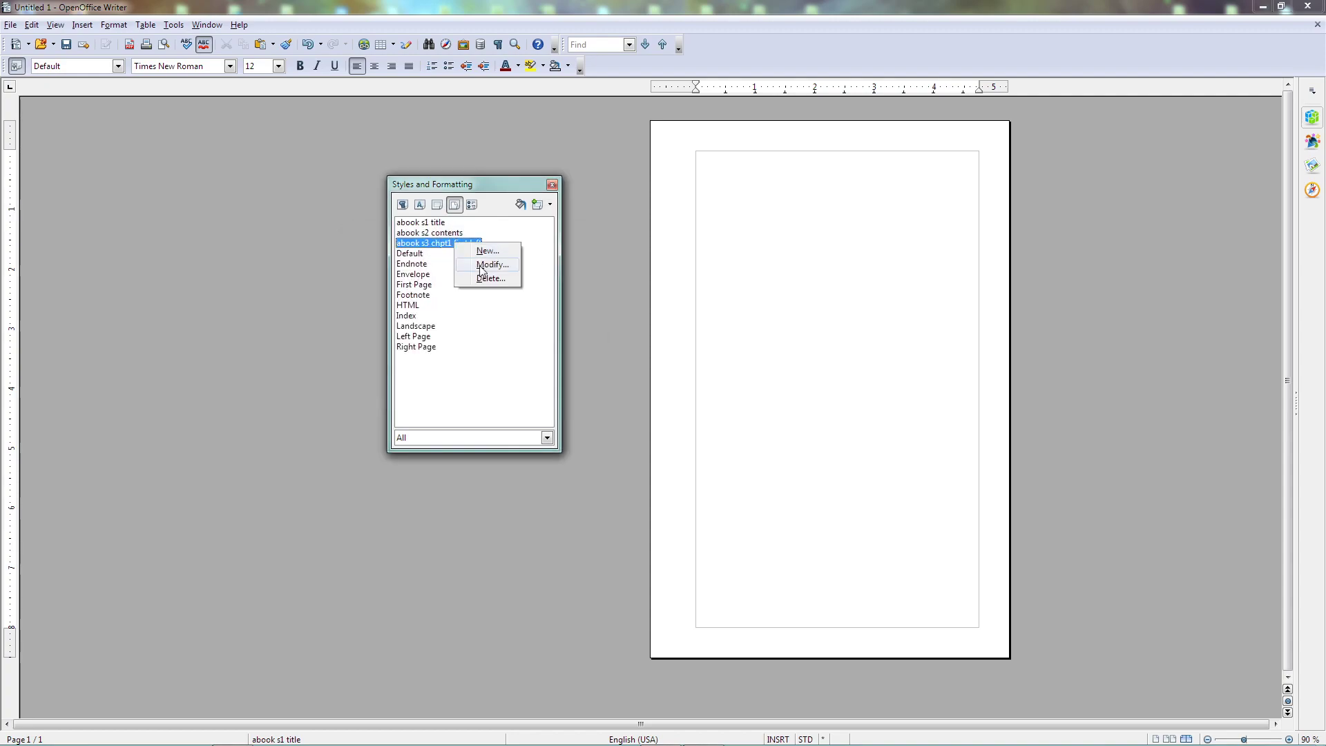
click(487, 269)
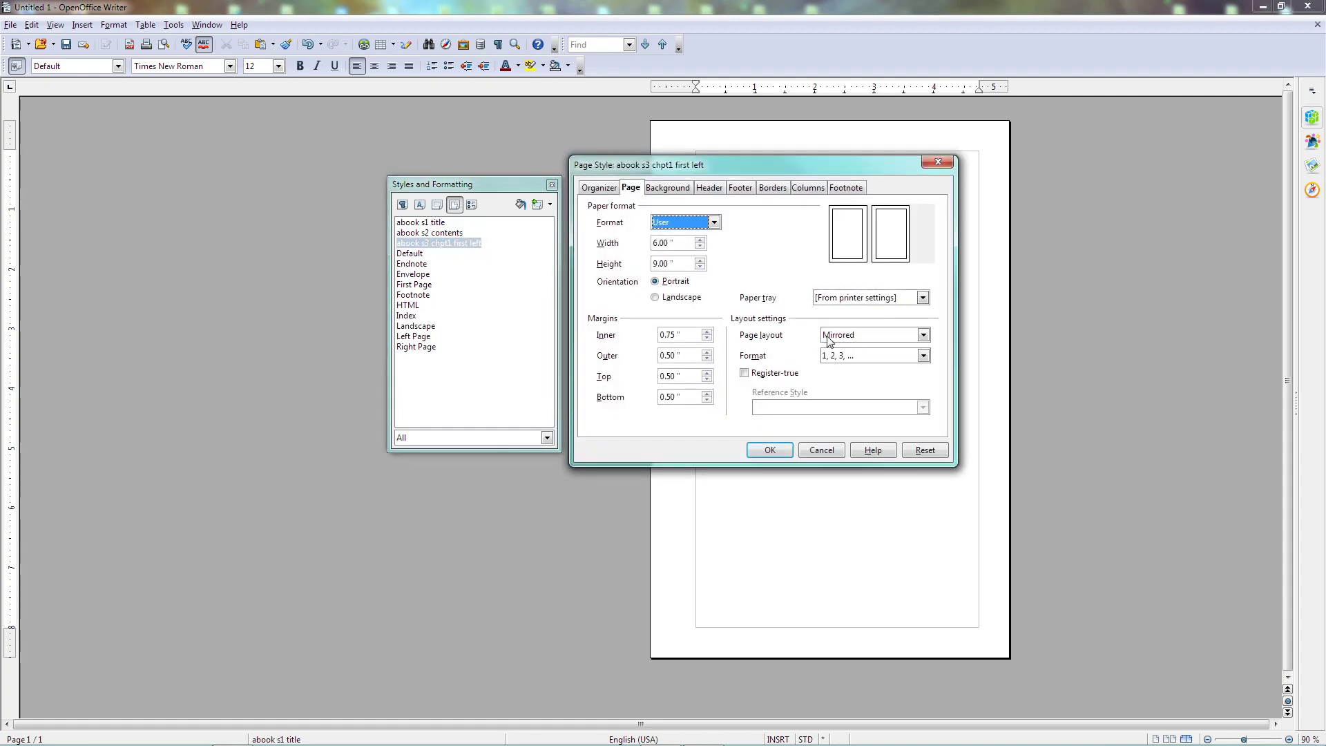
click(737, 189)
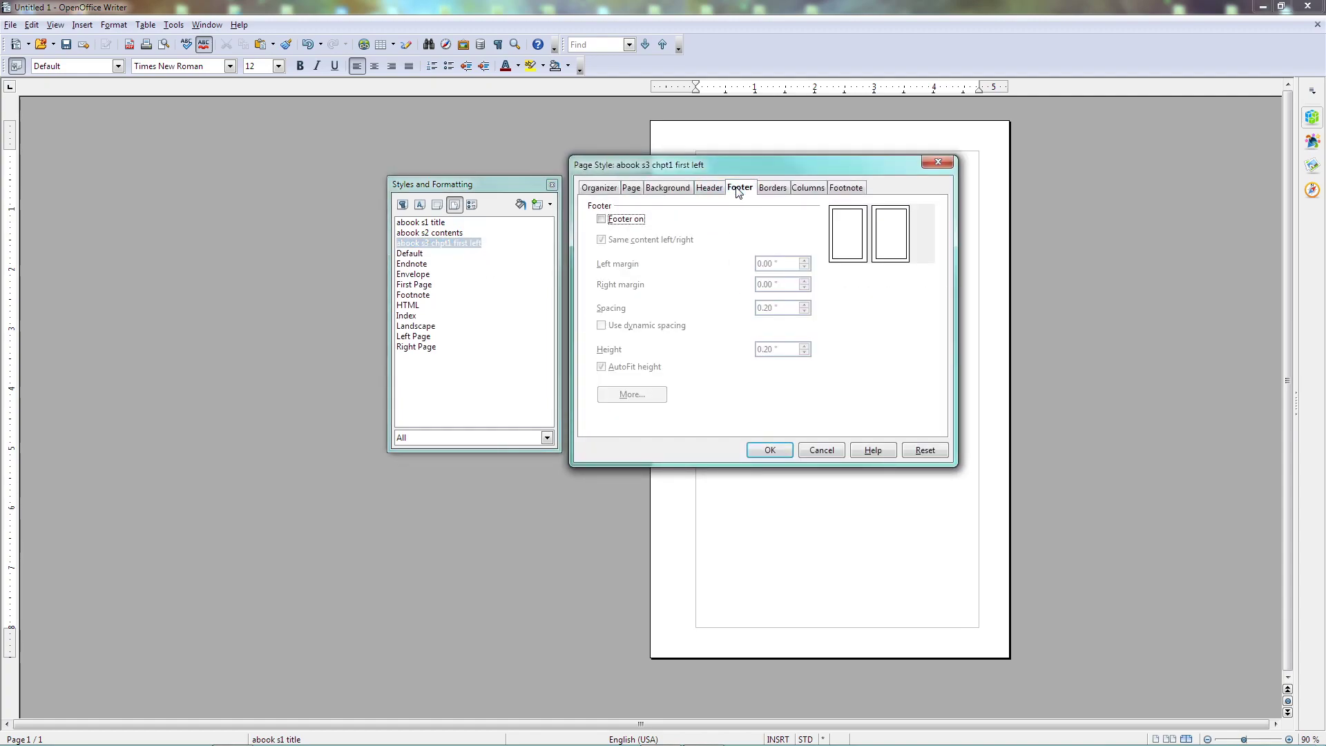
click(602, 219)
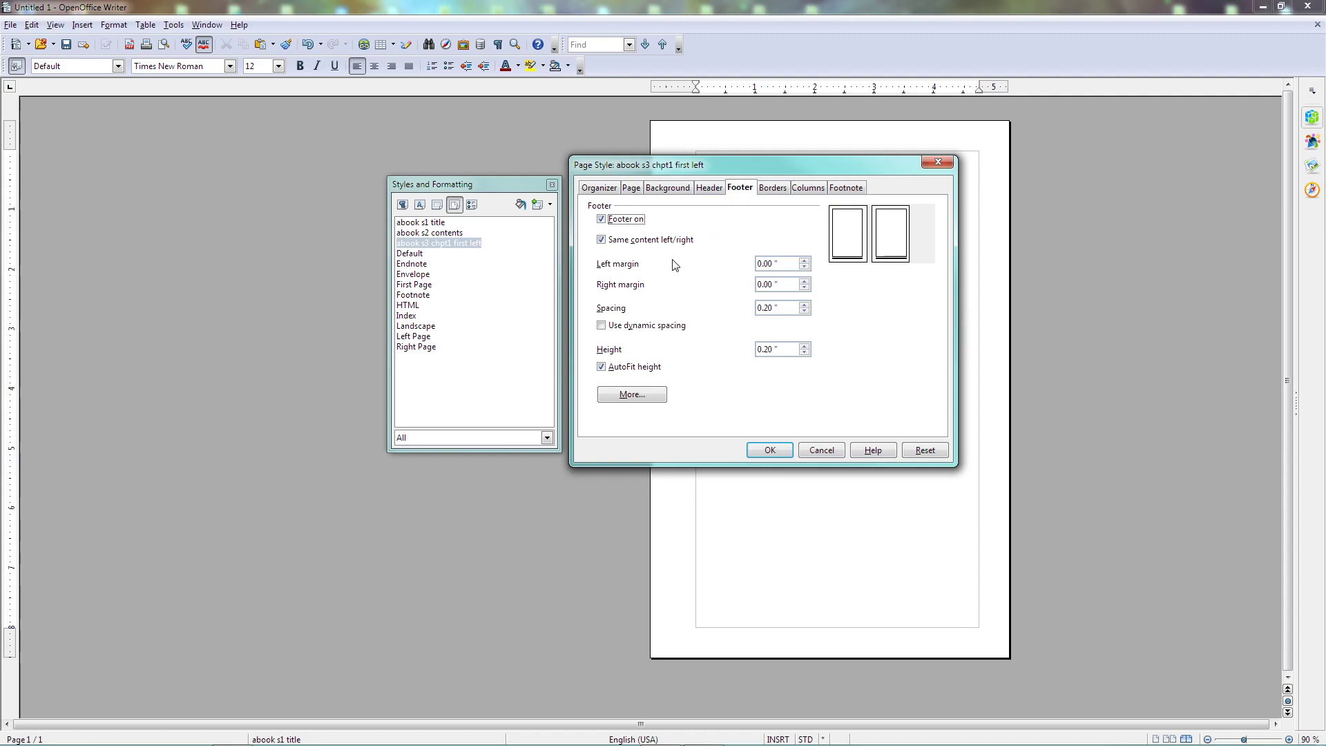
click(631, 189)
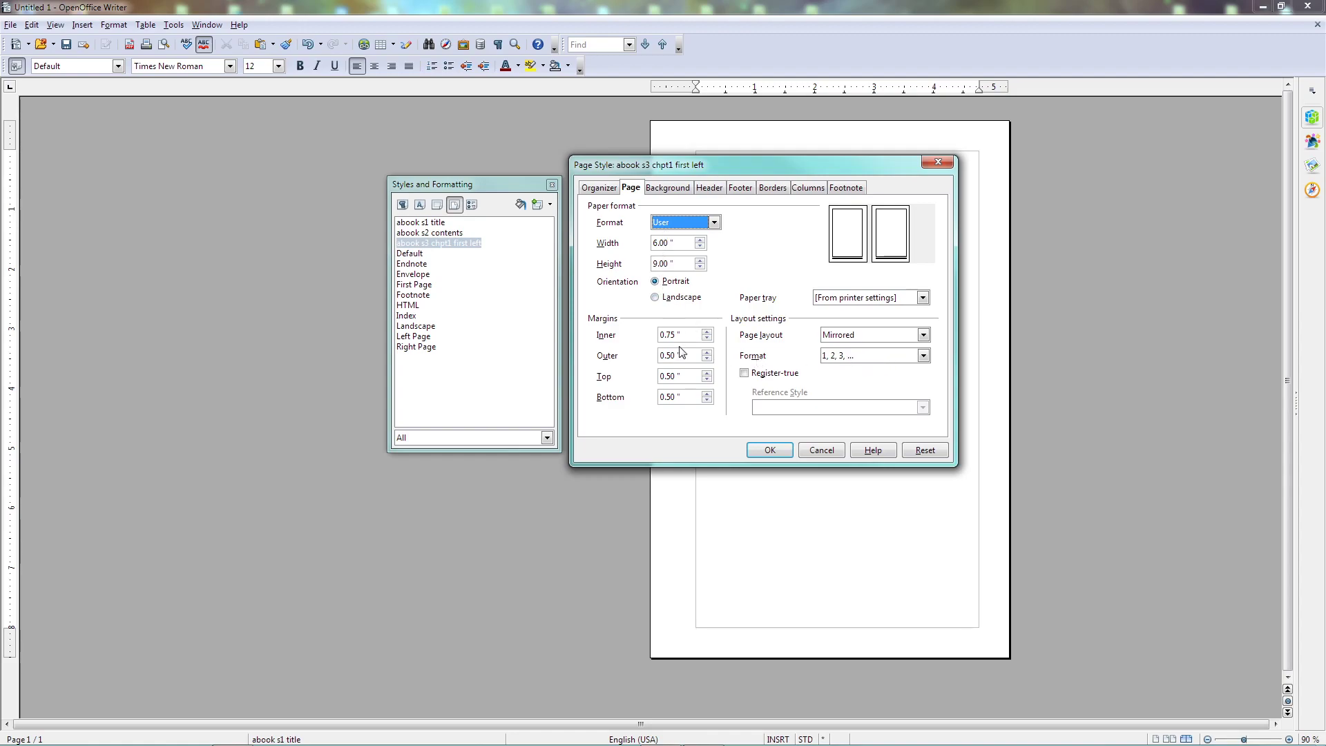
click(771, 450)
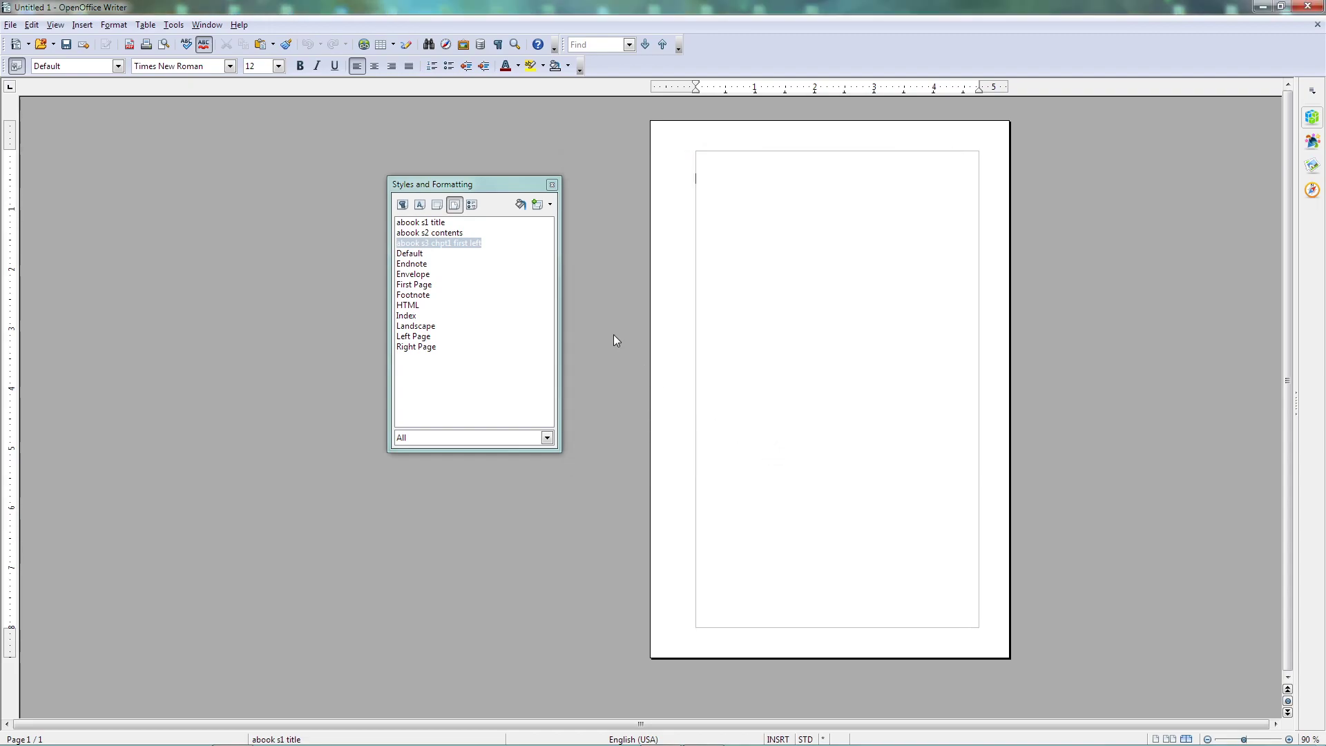
Create a page style named "abook s3 chpt1 first right", basing the name on the matching first left style
right_click(453, 242)
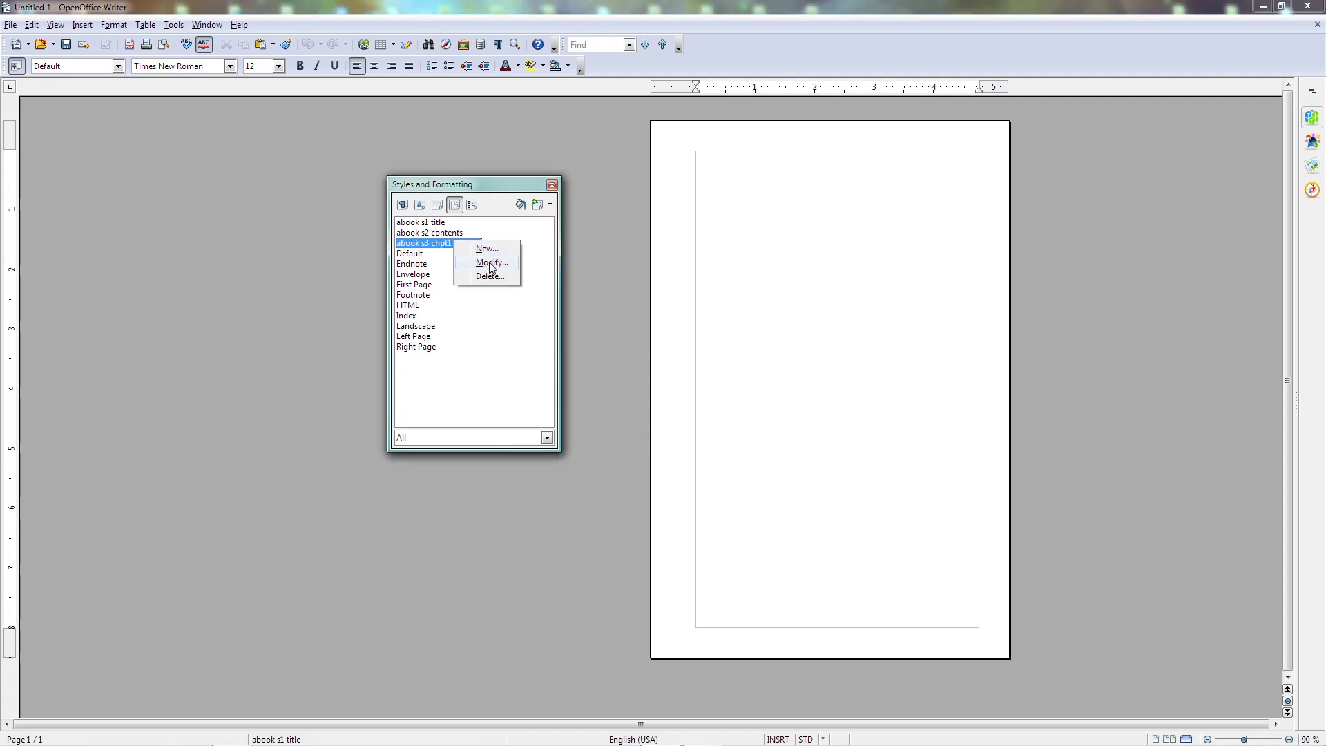
key(Escape)
click(540, 206)
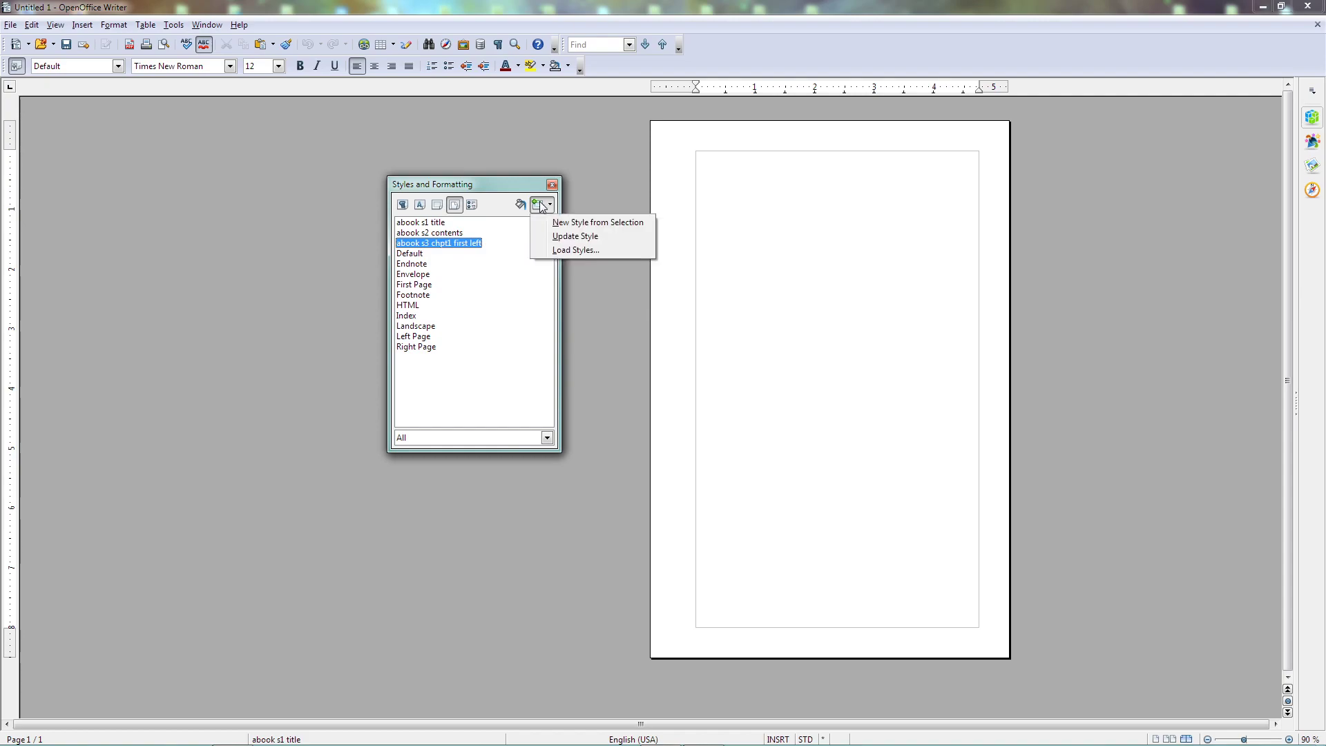
click(573, 223)
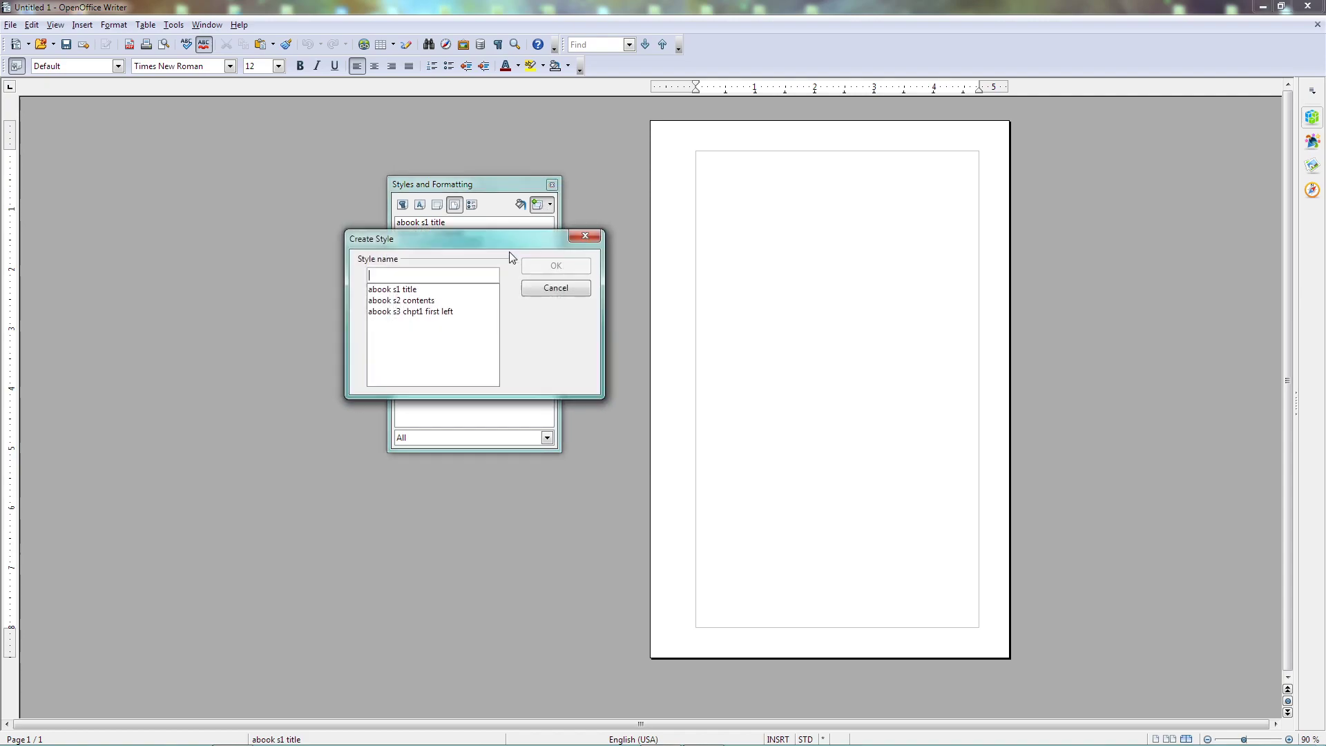
click(418, 311)
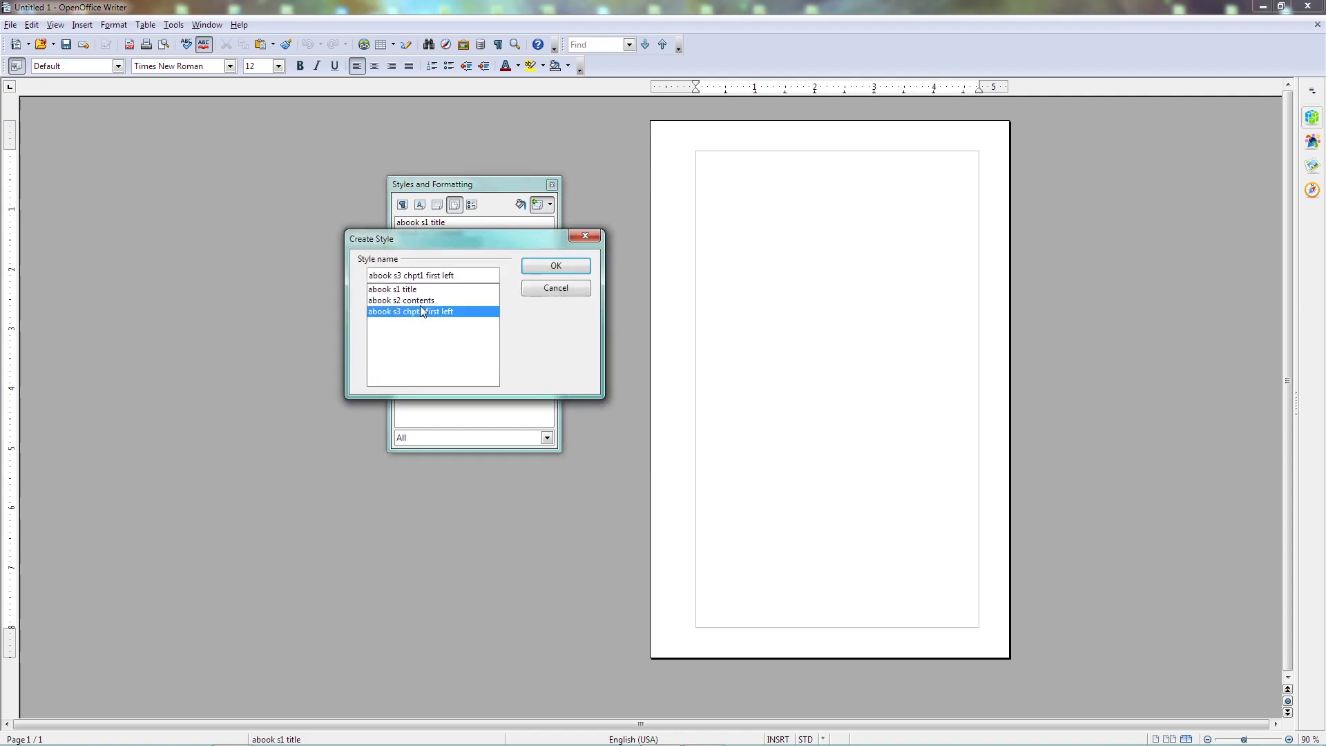
double_click(443, 275)
text(righ)
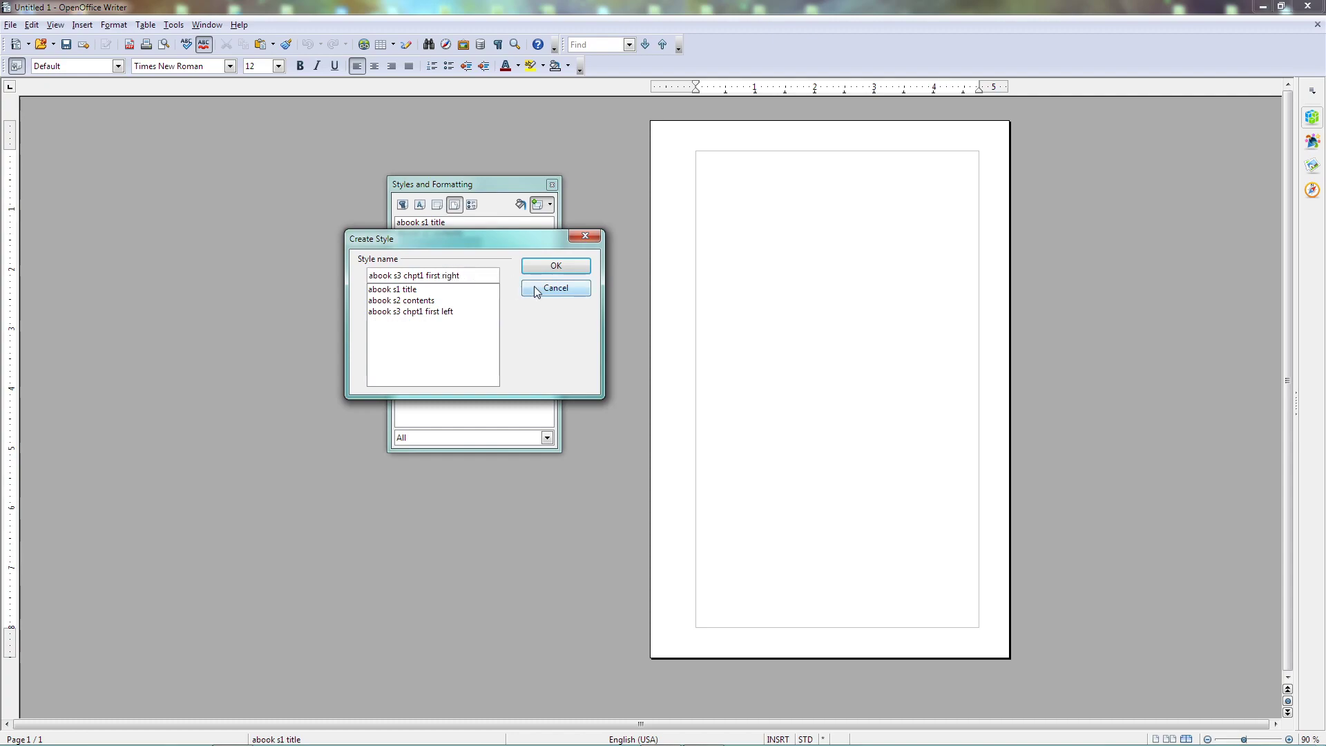
click(554, 267)
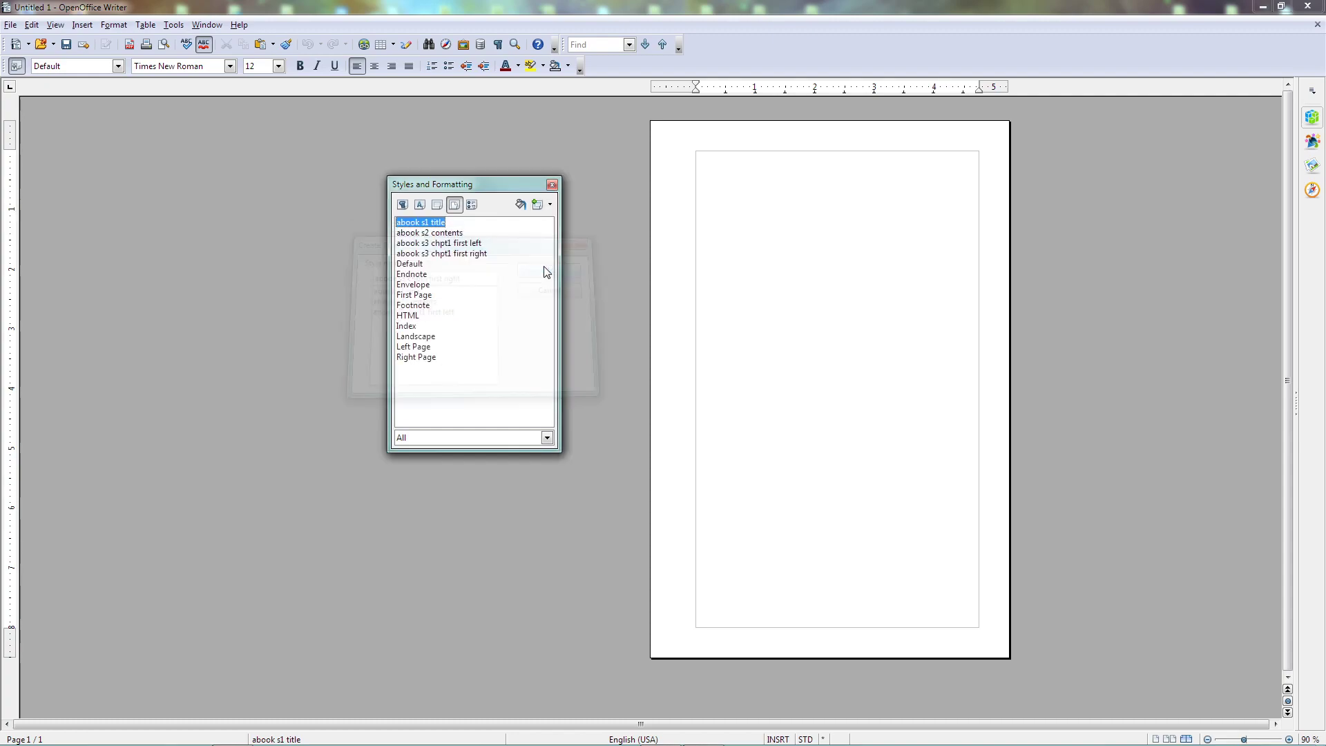
Create a page style named "abook s3 chpt1 left" for the chapter's regular left pages
click(467, 247)
click(540, 204)
click(556, 225)
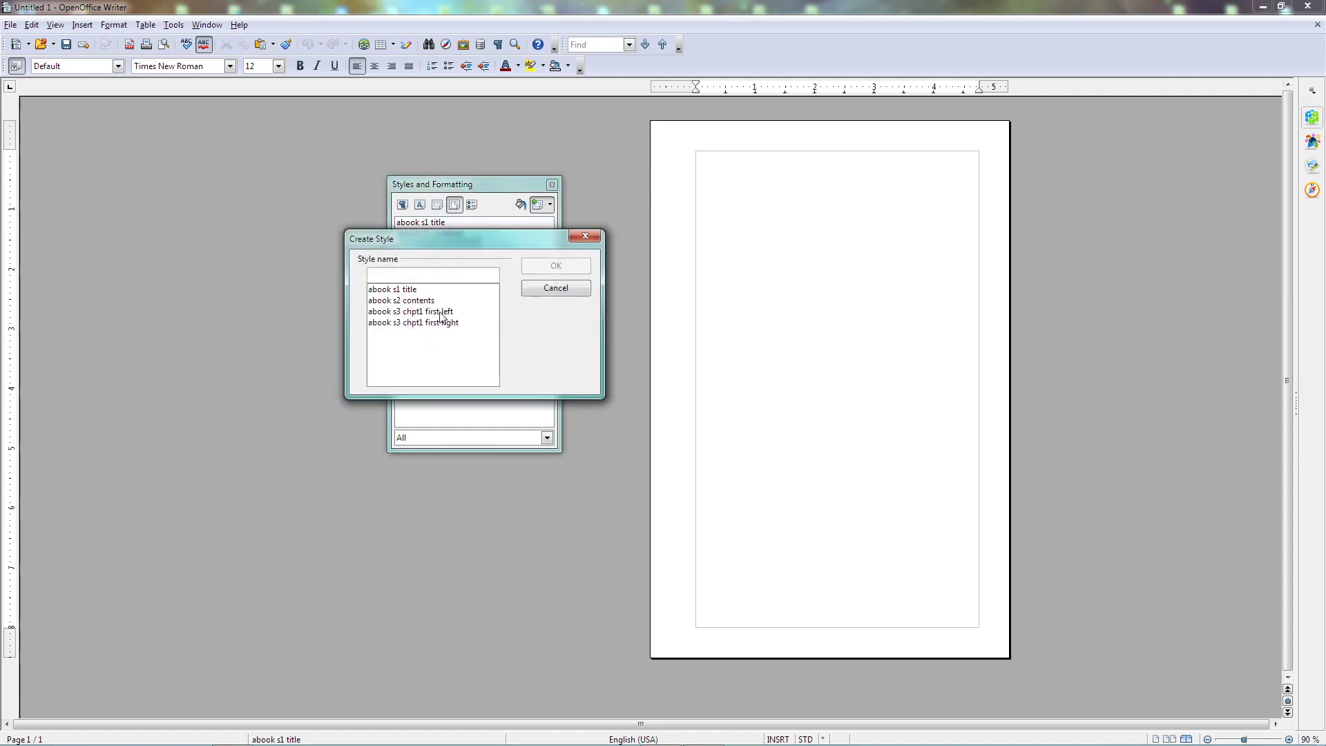
click(436, 313)
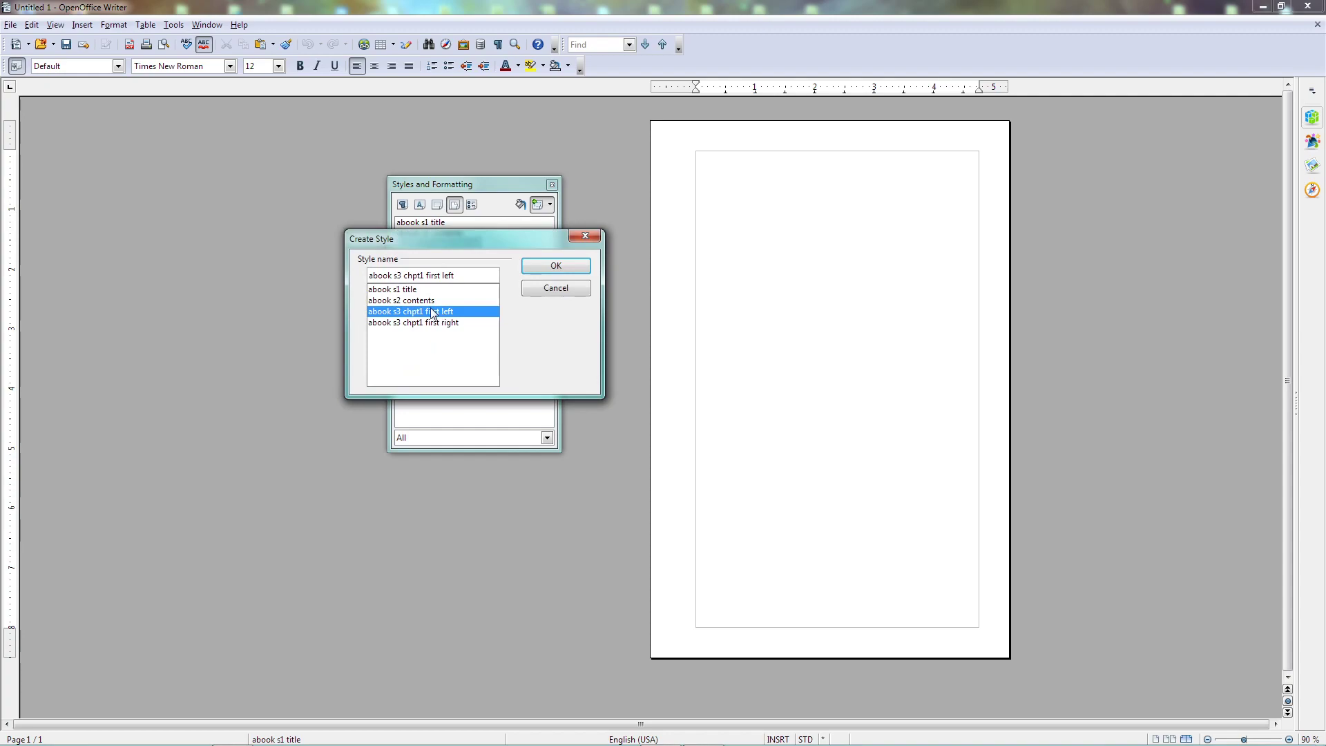
drag(427, 275, 443, 271)
key(BackSpace)
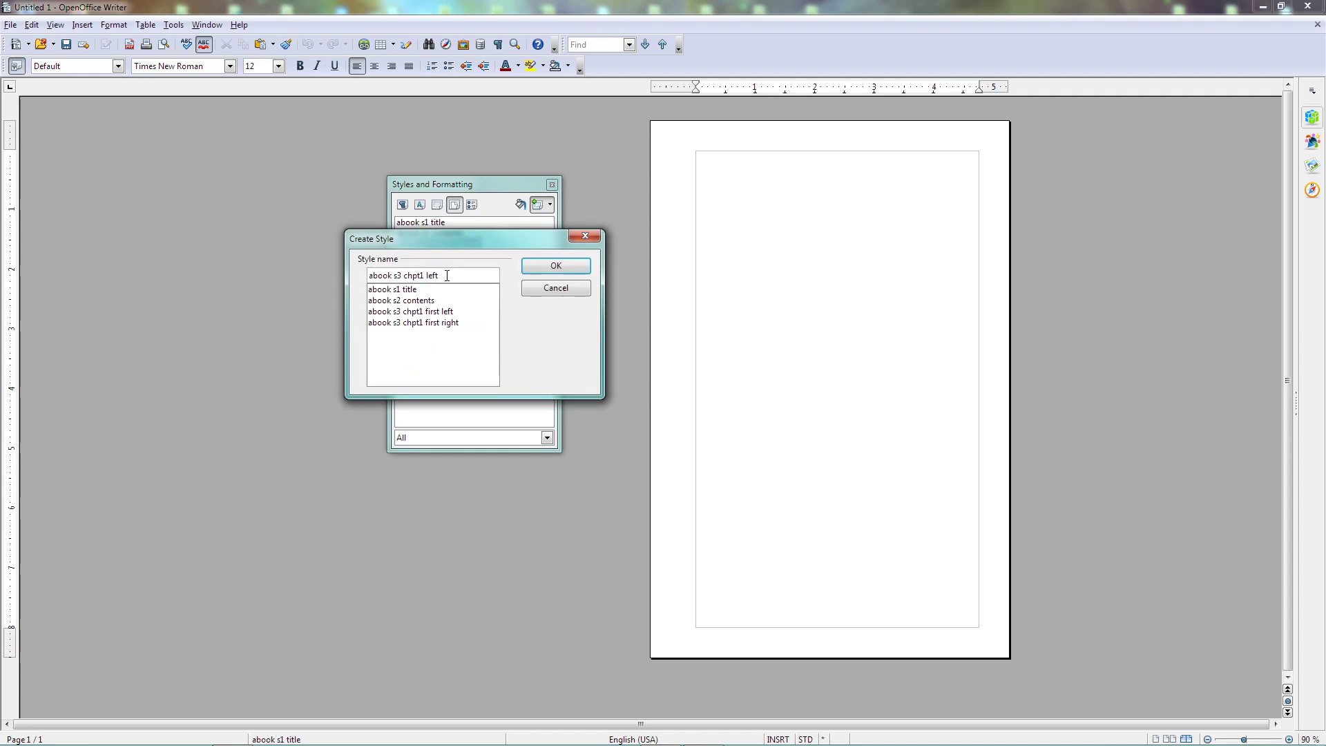
click(540, 264)
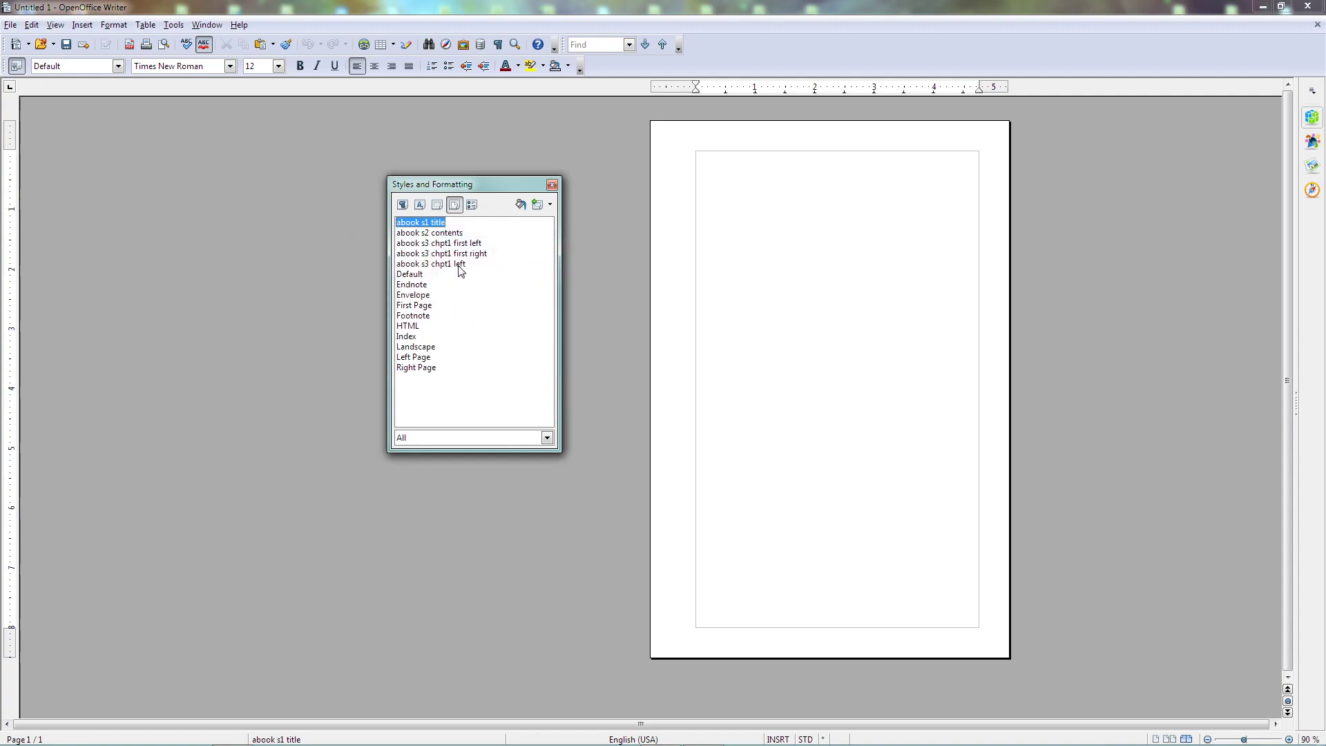
Create a page style named "abook s3 chpt1 right" for the chapter's regular right pages
click(465, 253)
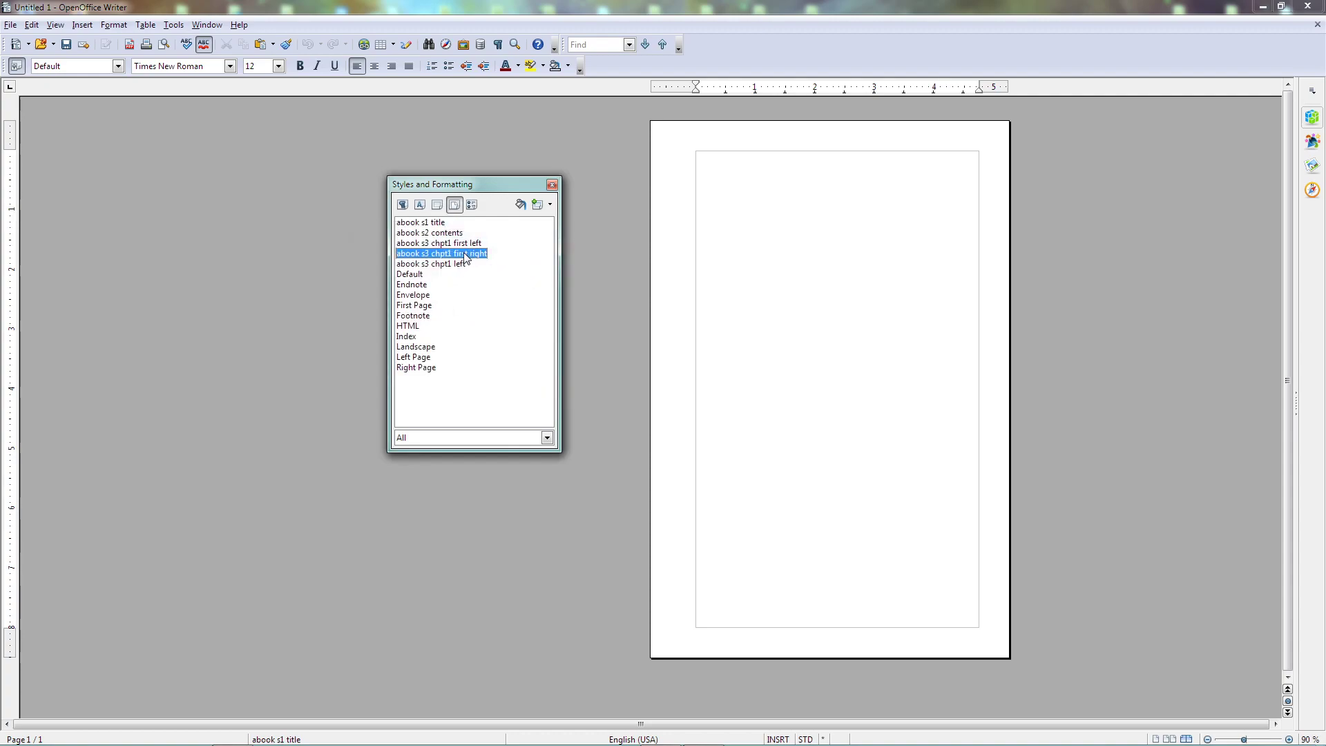
click(545, 207)
click(559, 223)
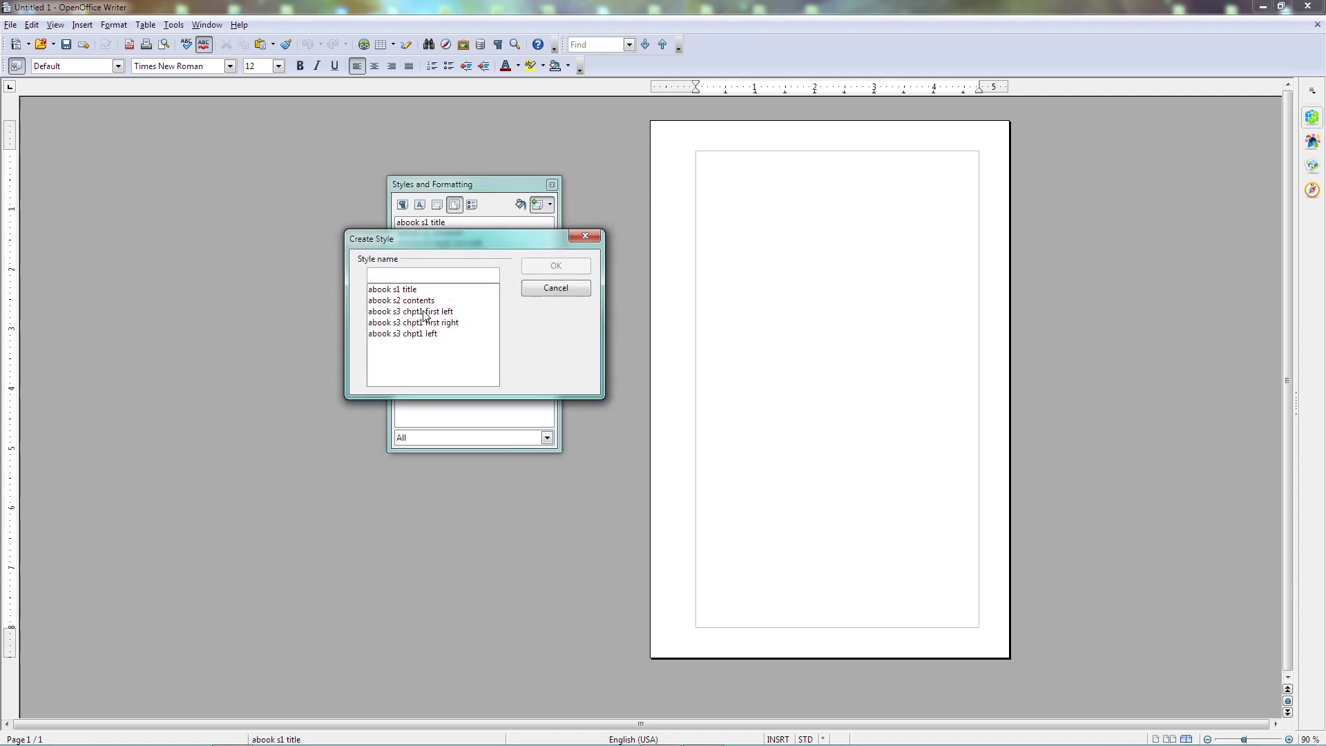
click(425, 322)
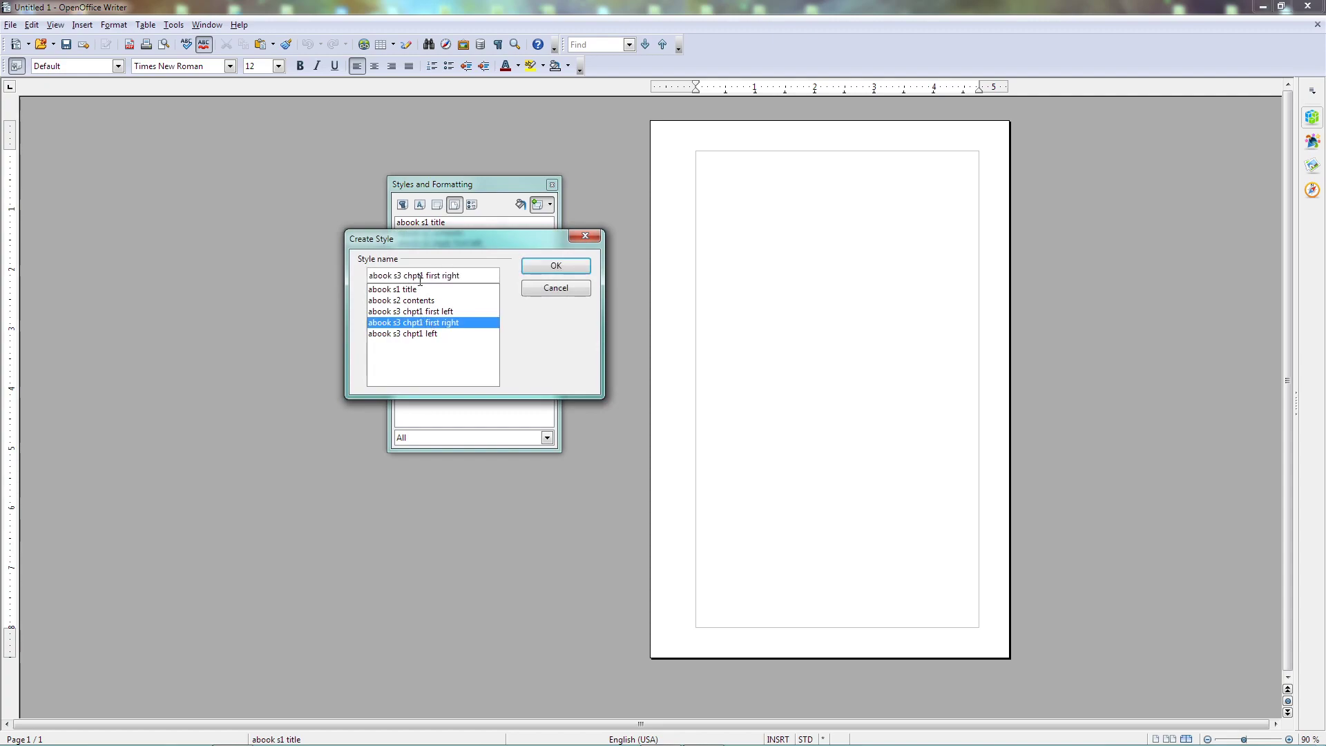
drag(426, 275, 444, 275)
key(Delete)
click(553, 267)
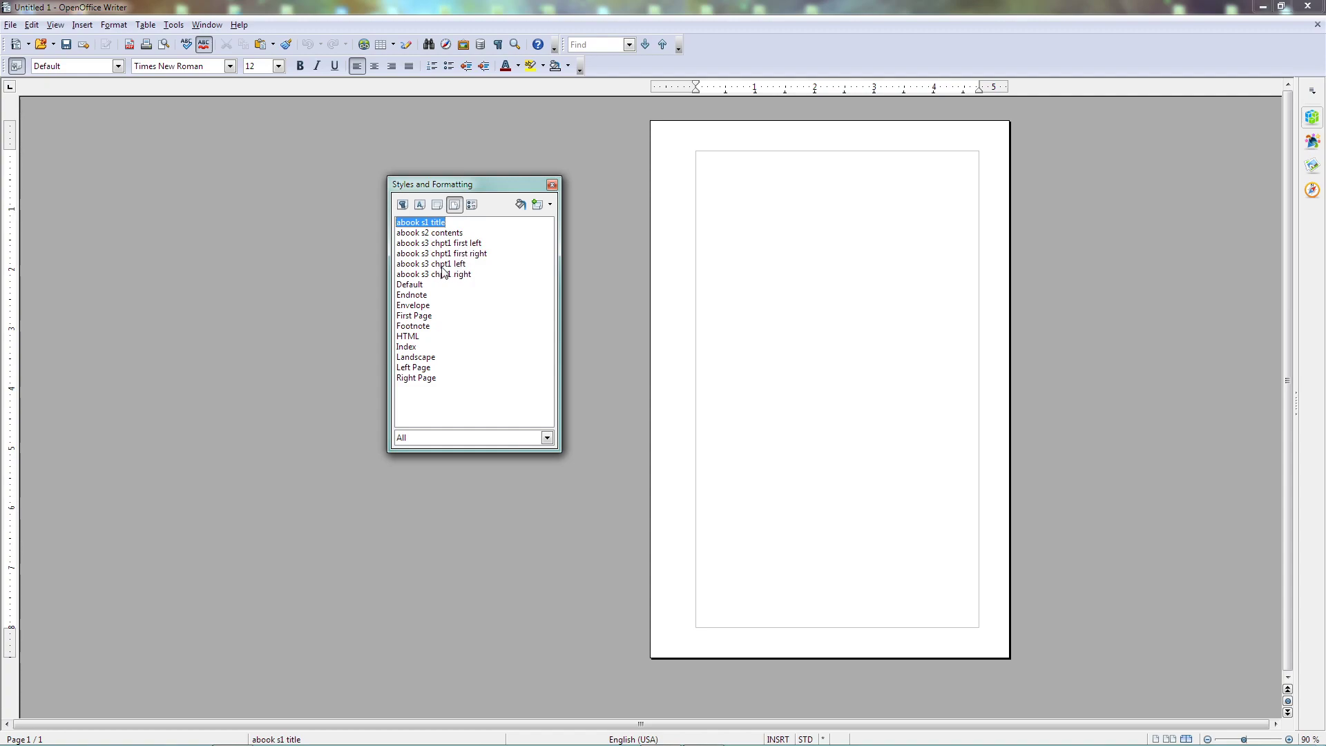
Set abook s3 chpt1 right as the next style of the abook s3 chpt1 first left page style
click(460, 246)
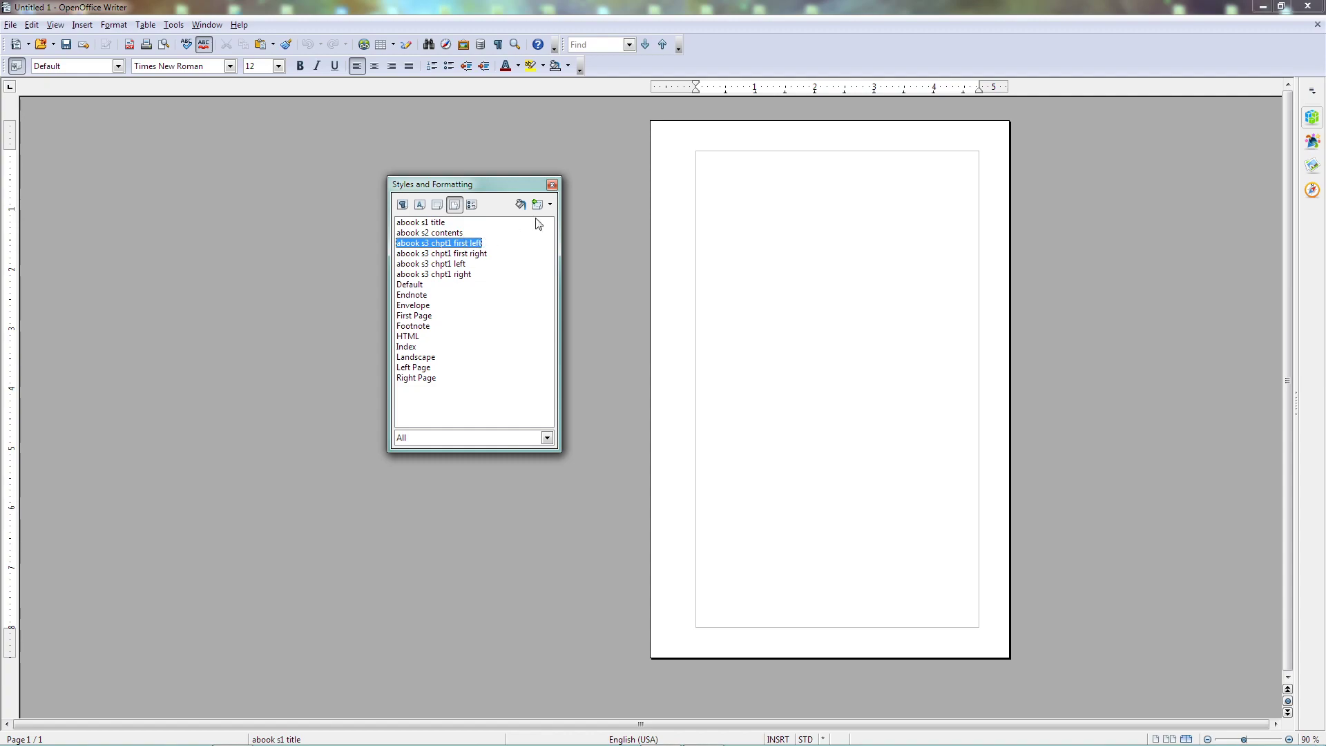
right_click(458, 243)
click(487, 263)
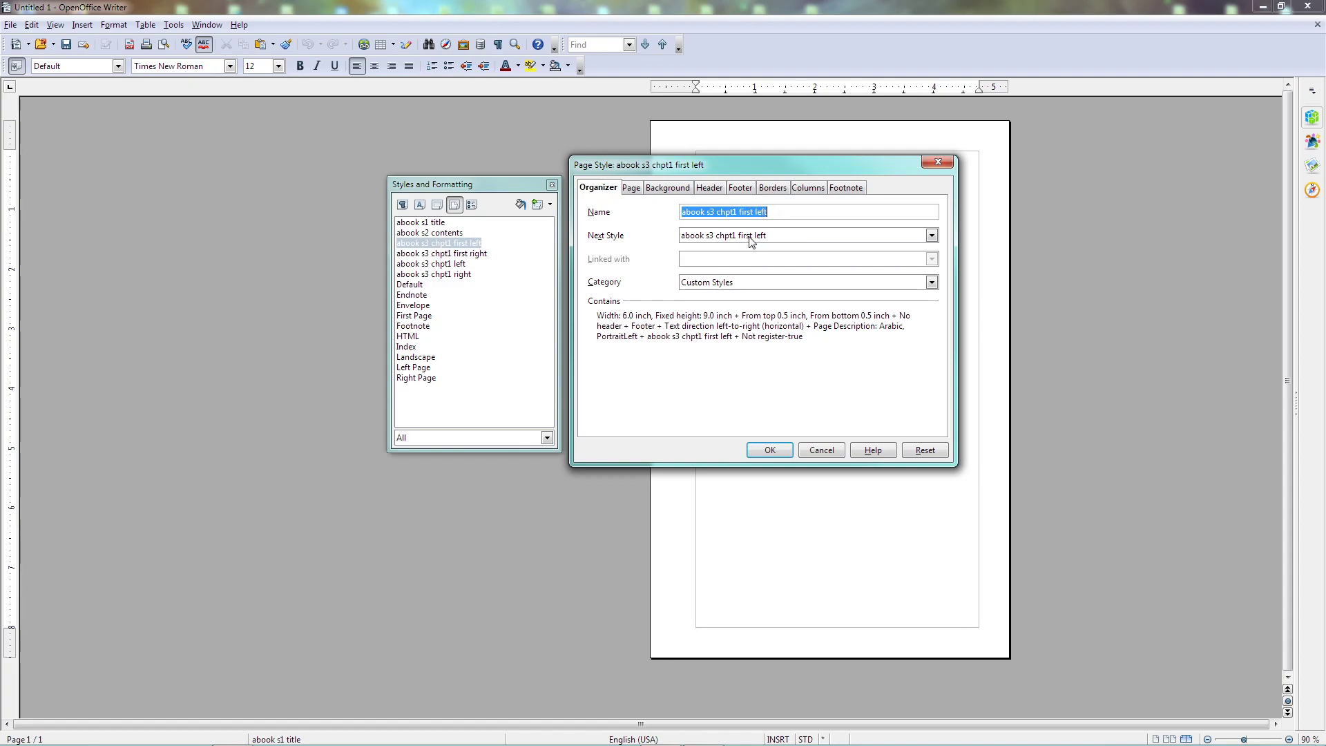
click(931, 235)
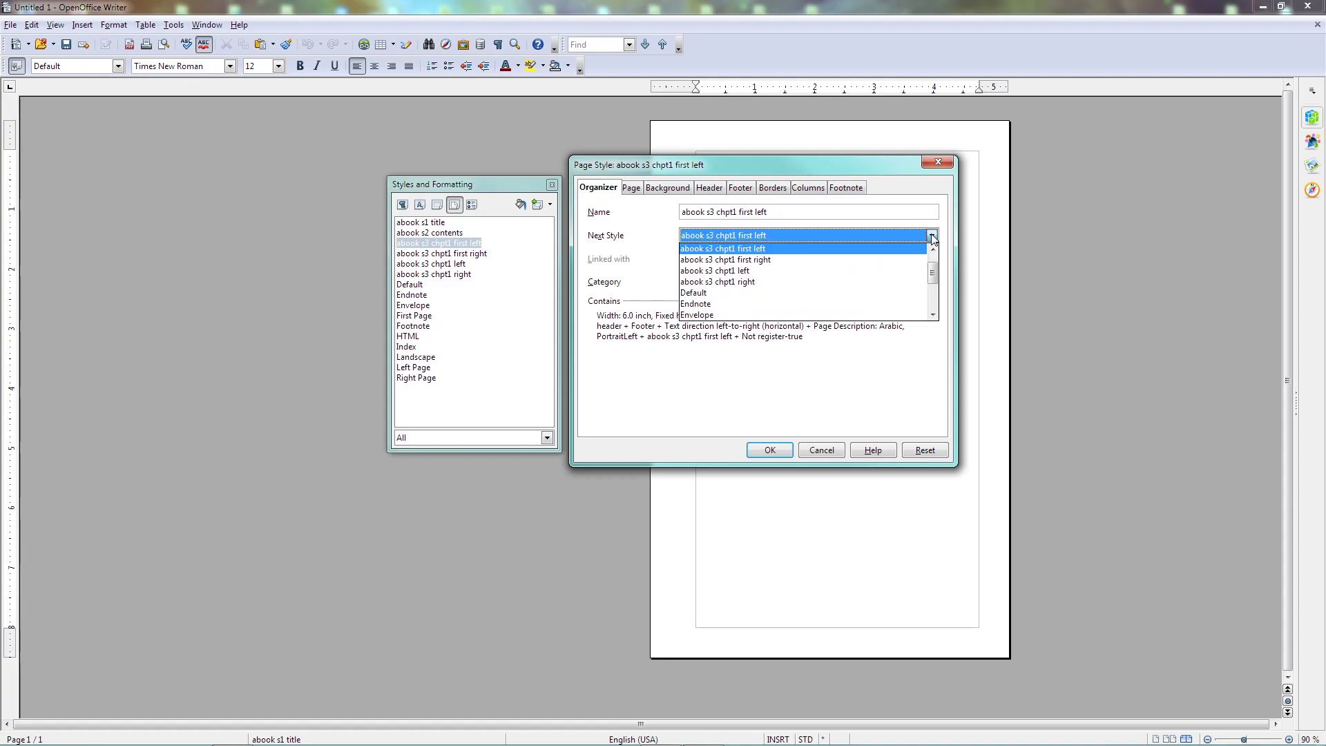
click(750, 281)
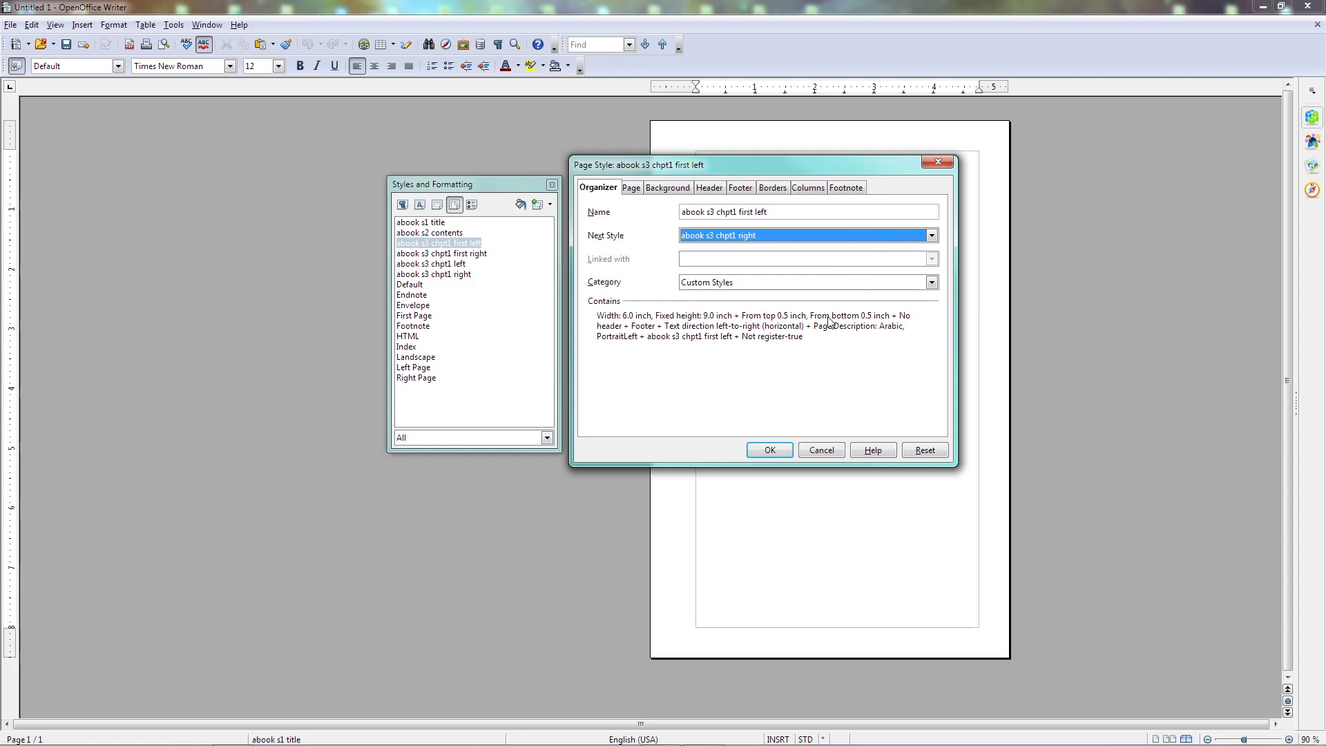
click(767, 450)
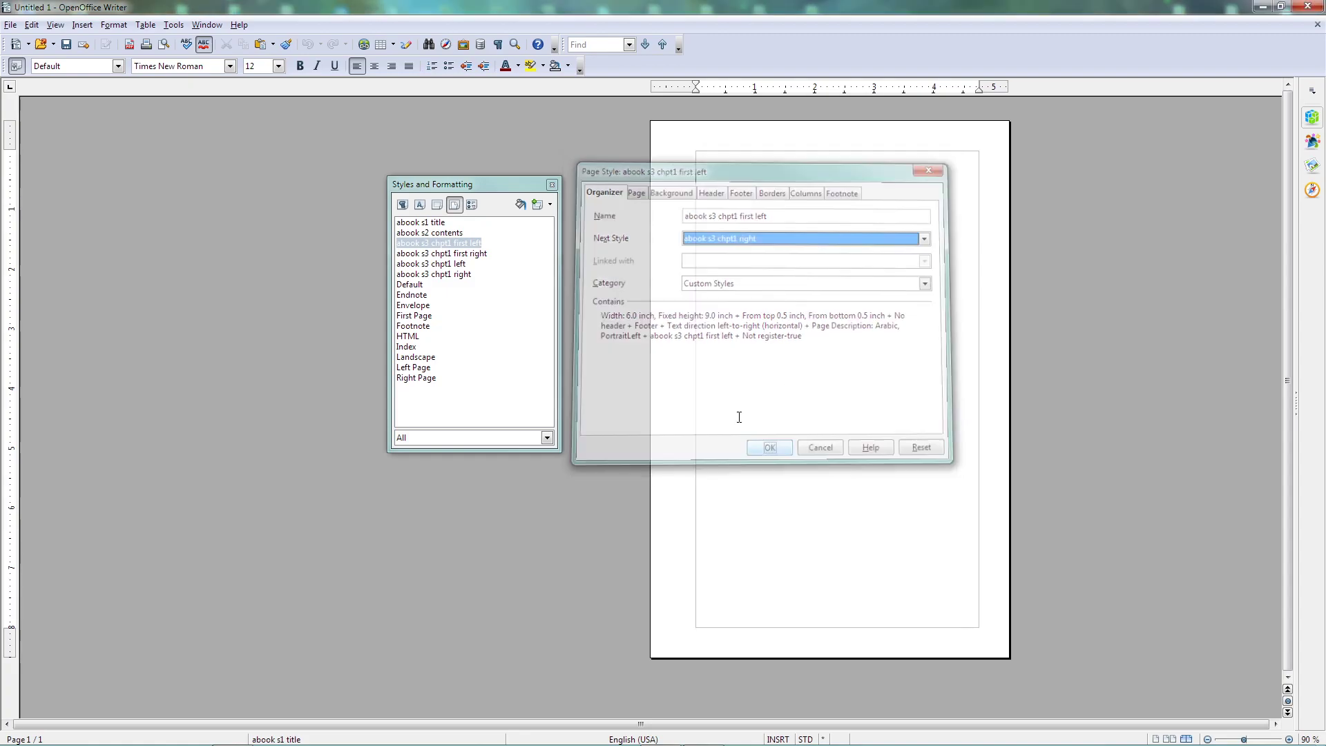
Set abook s3 chpt1 left as the next style of the abook s3 chpt1 first right page style
click(472, 254)
right_click(472, 254)
click(505, 276)
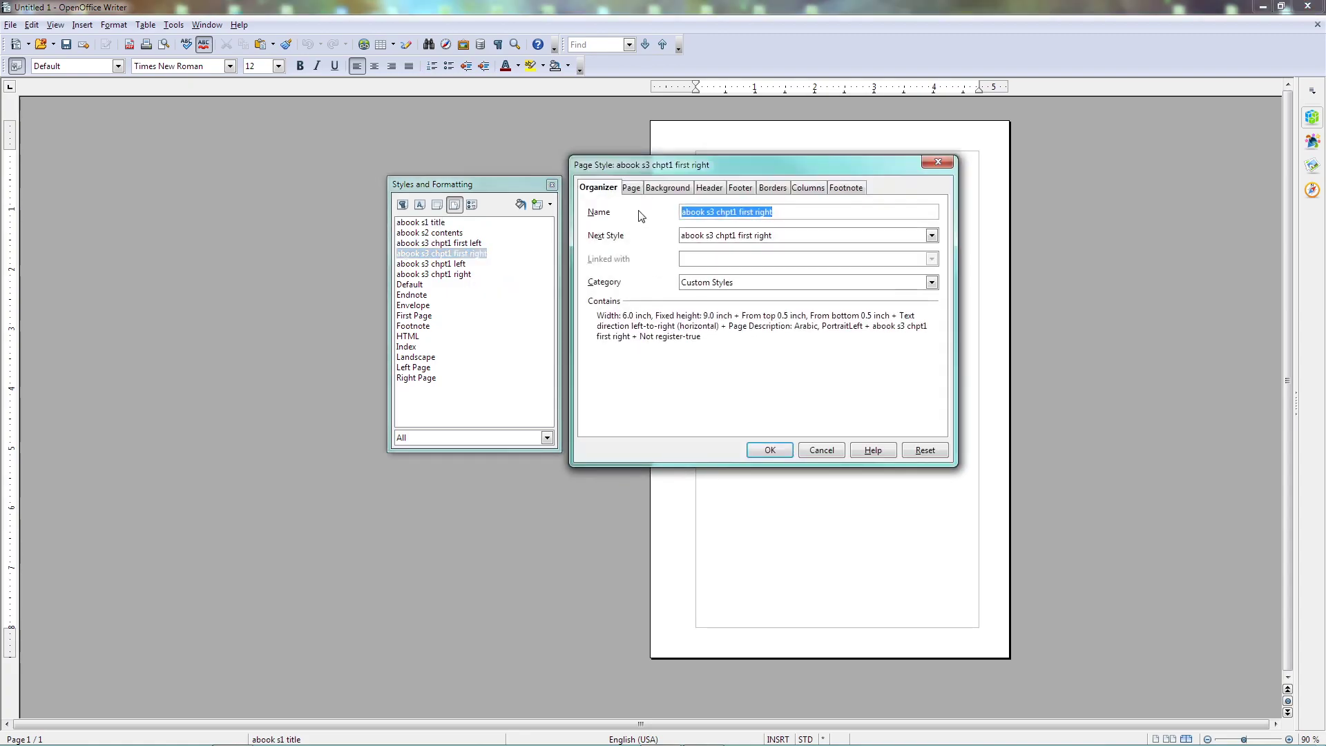
click(931, 235)
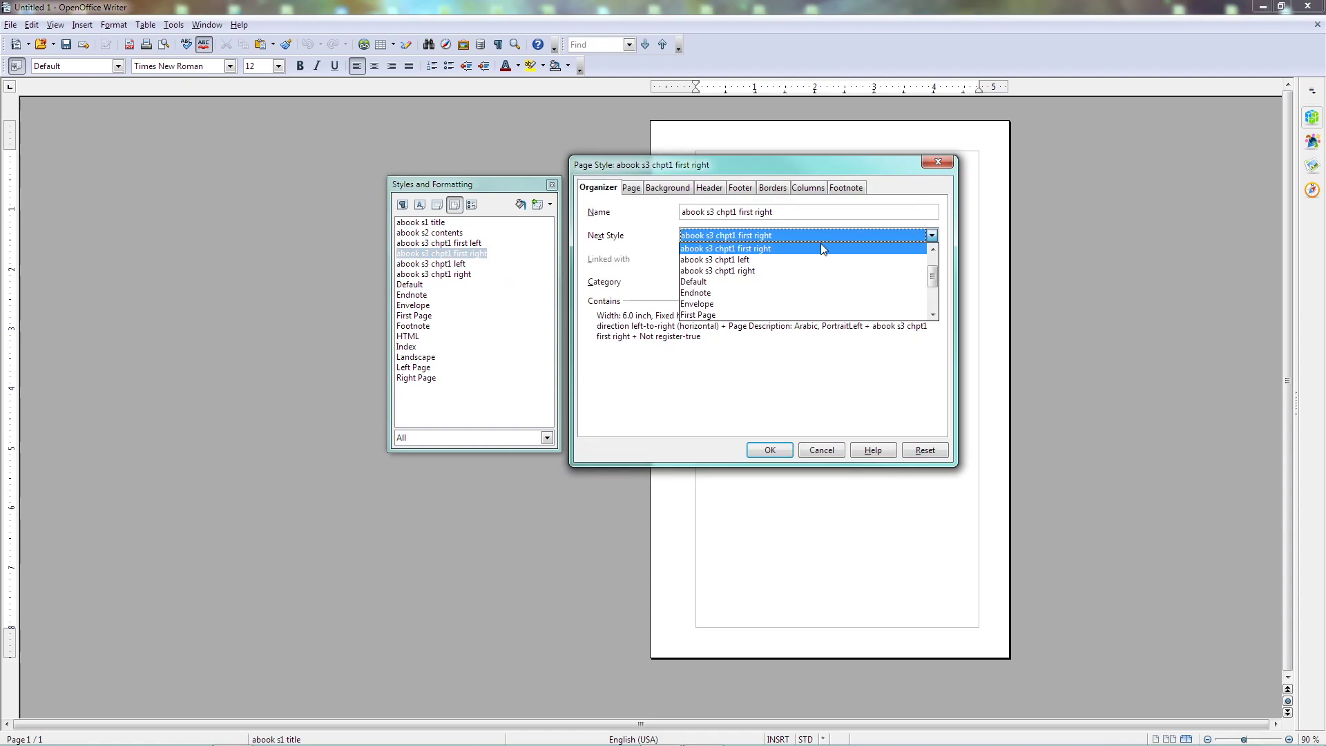
click(749, 261)
click(767, 450)
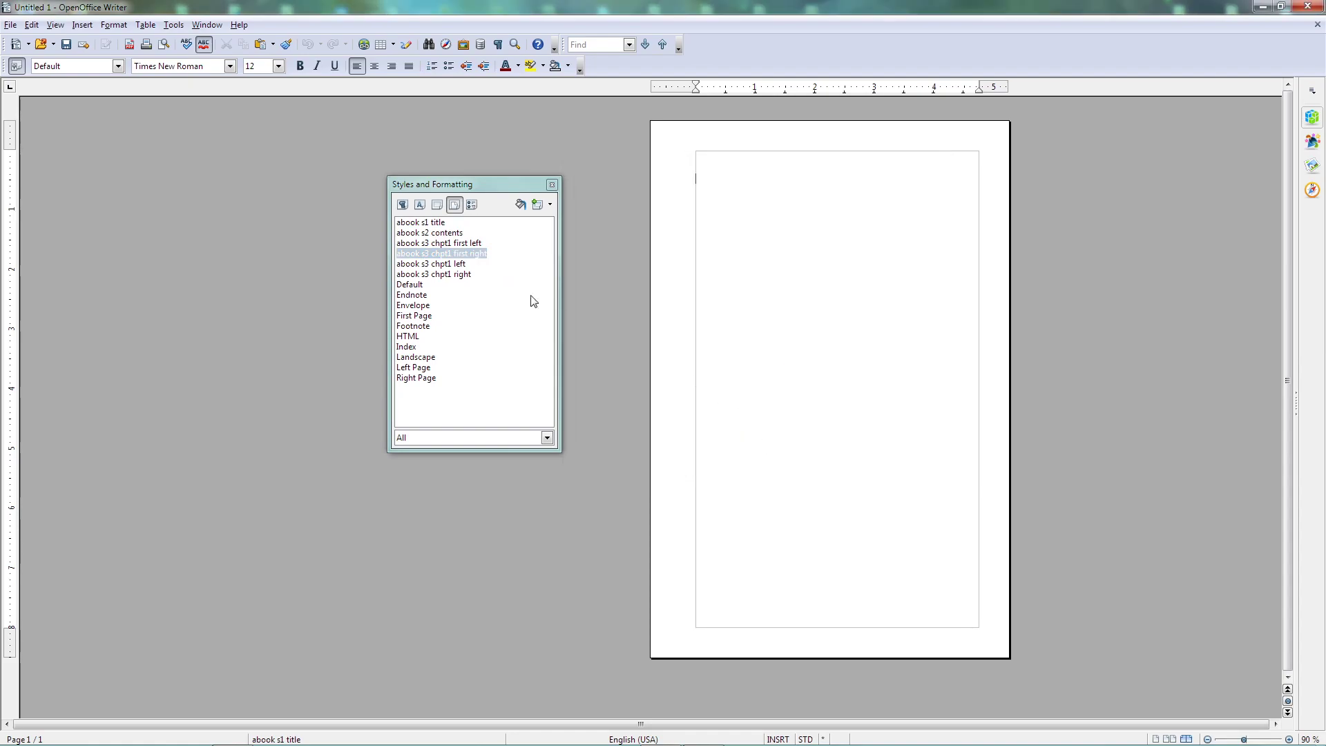
Set abook s3 chpt1 right as the next style of the abook s3 chpt1 left page style
click(450, 265)
right_click(449, 265)
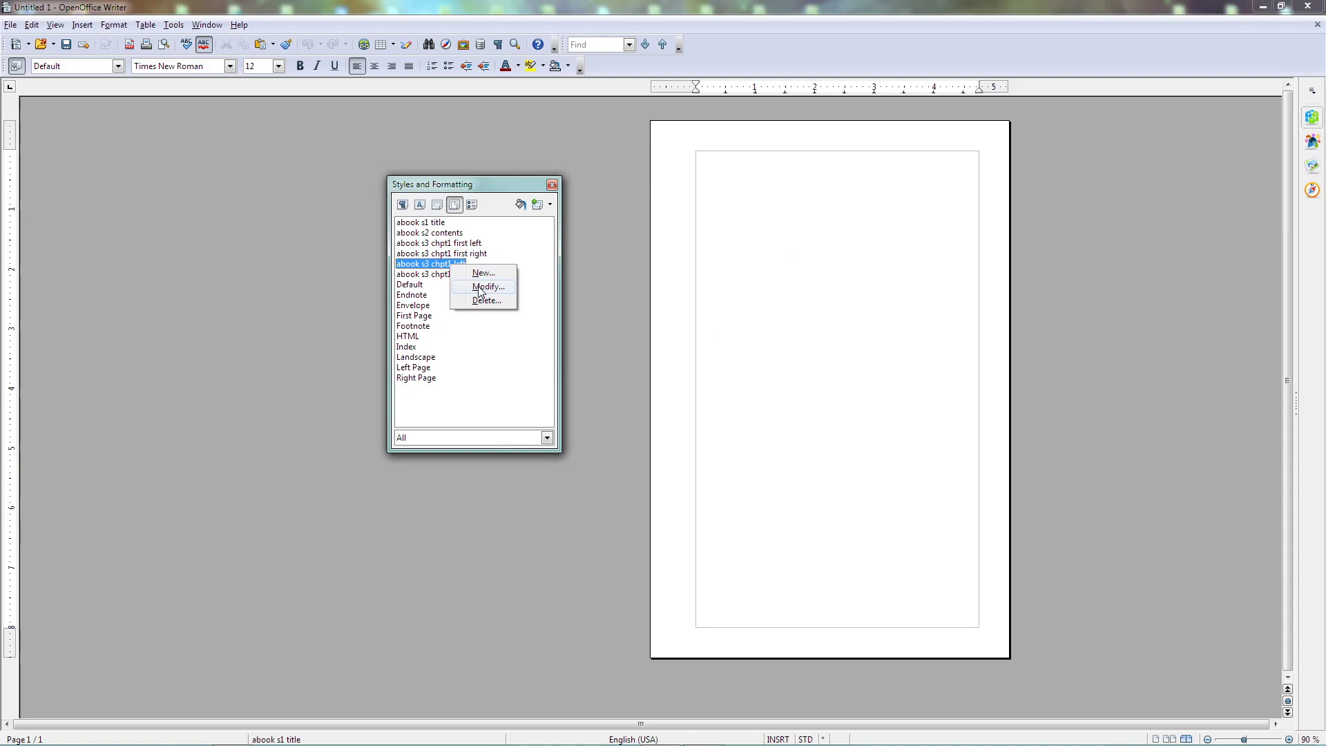
click(479, 287)
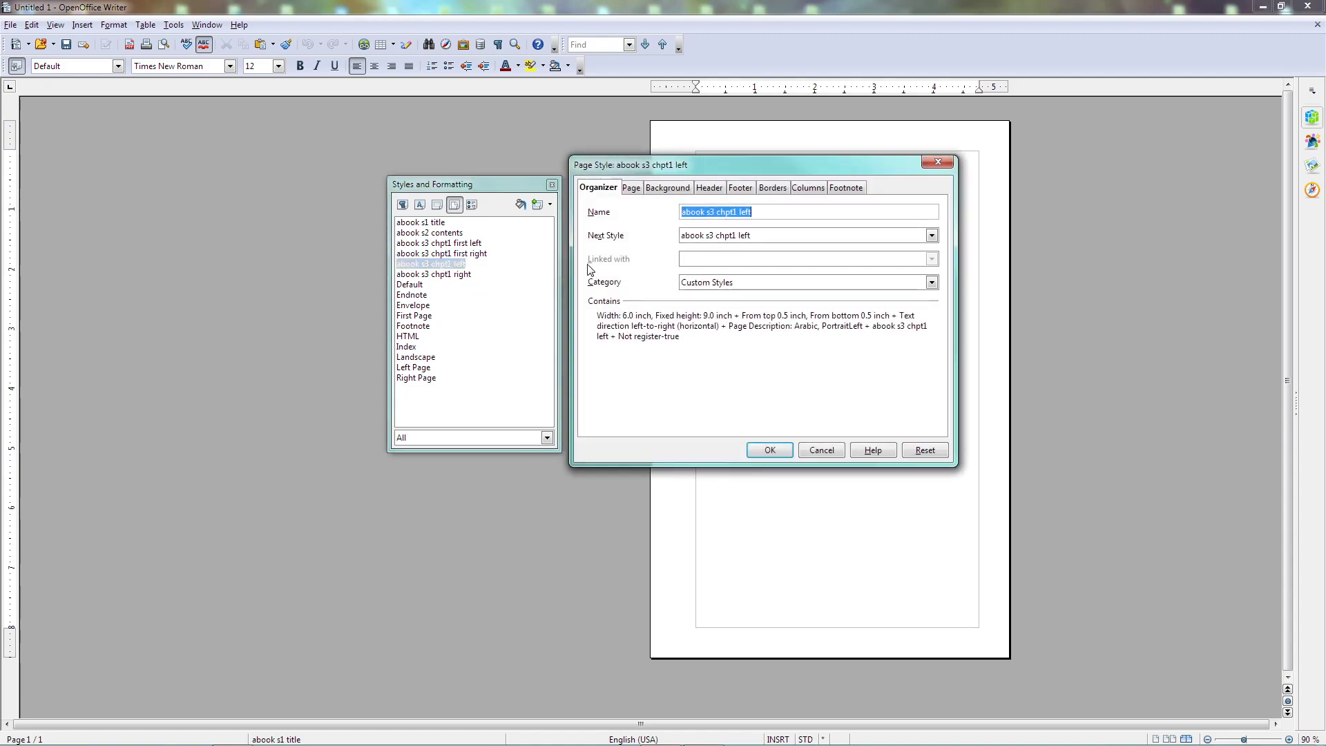
click(931, 235)
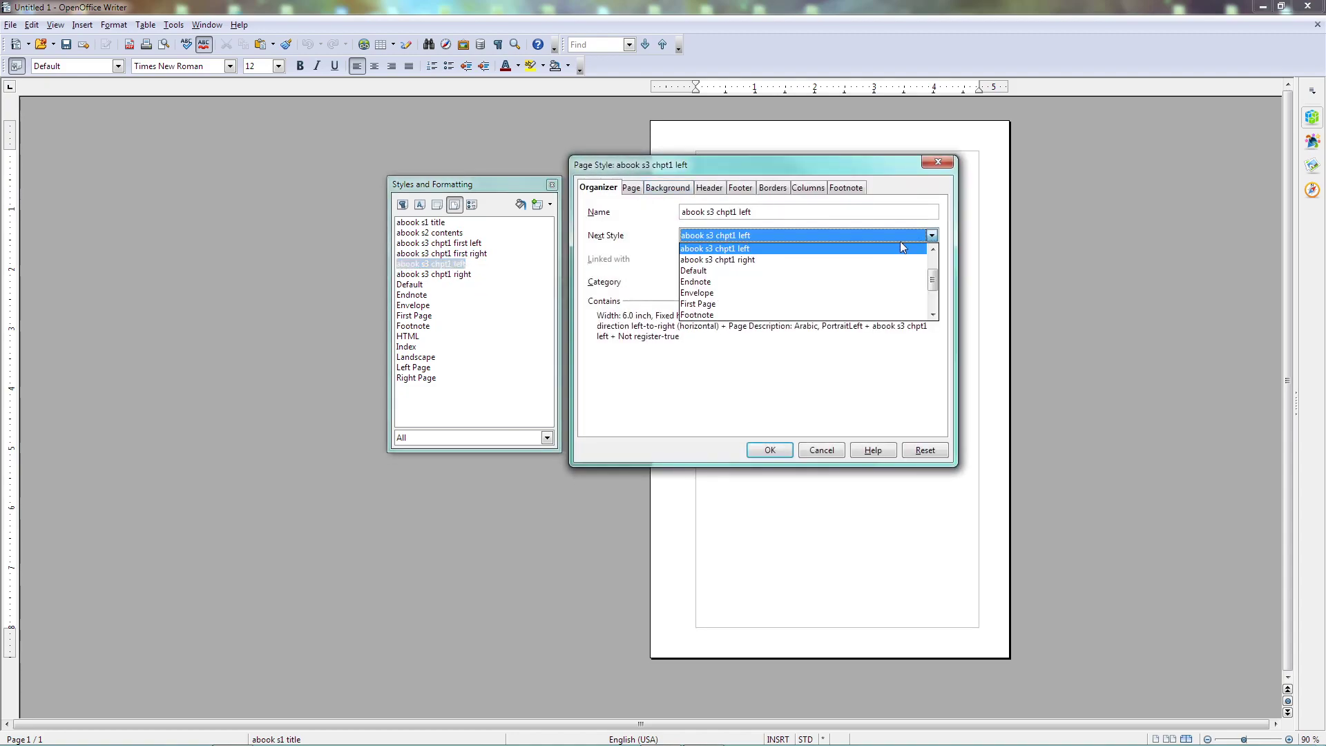
click(754, 261)
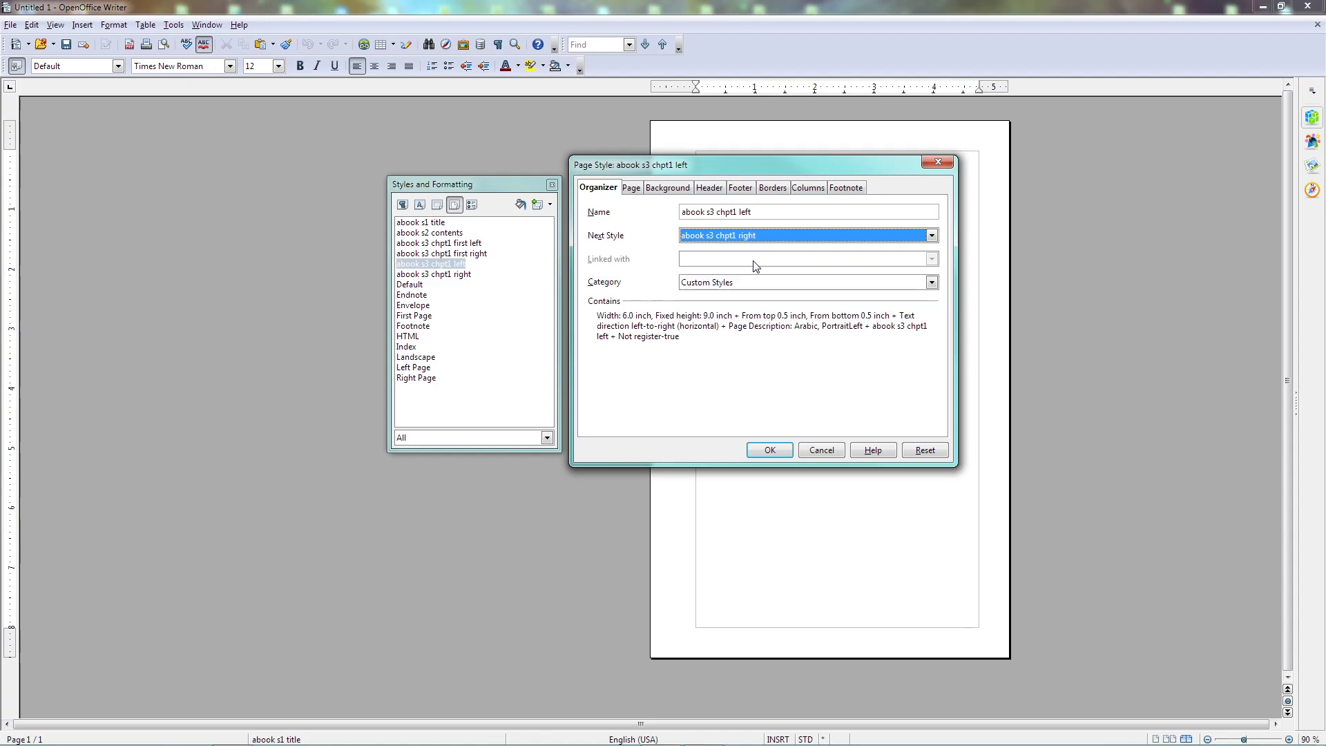
click(771, 448)
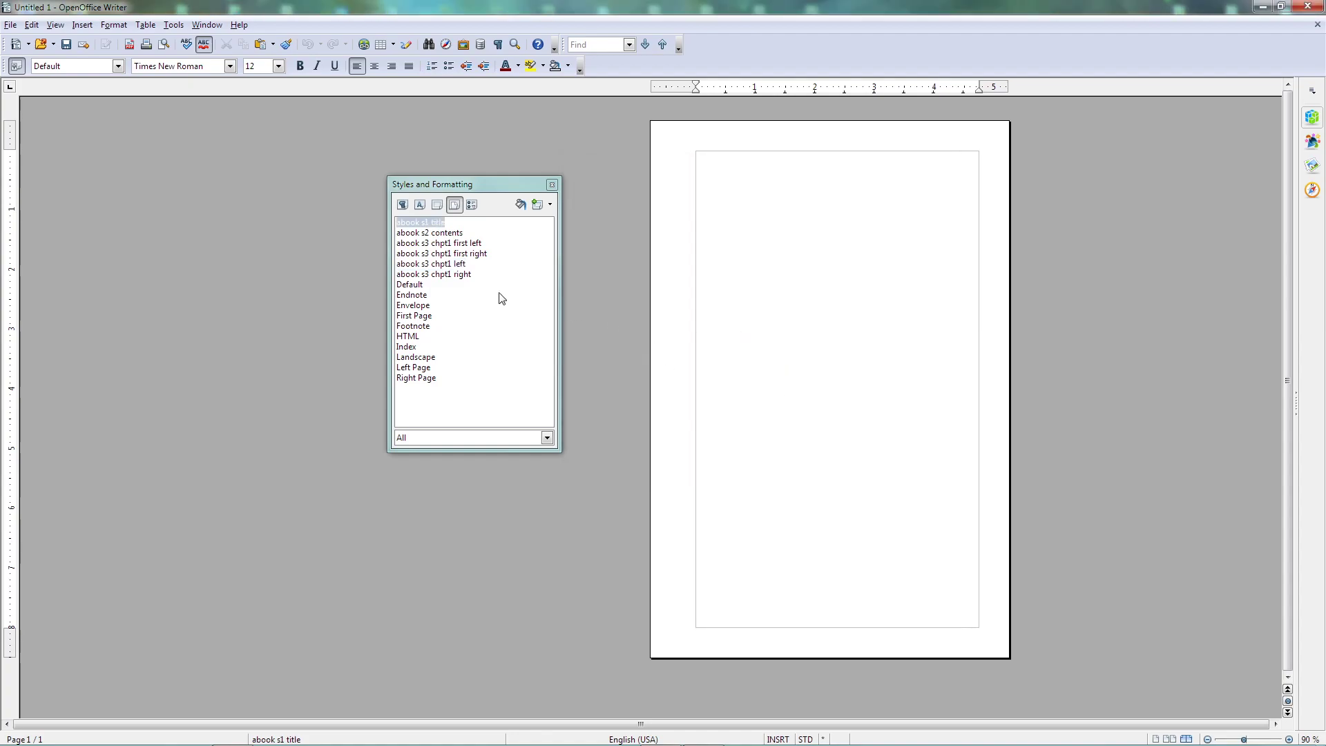
Set abook s3 chpt1 left as the next style of the abook s3 chpt1 right page style
click(461, 275)
right_click(462, 276)
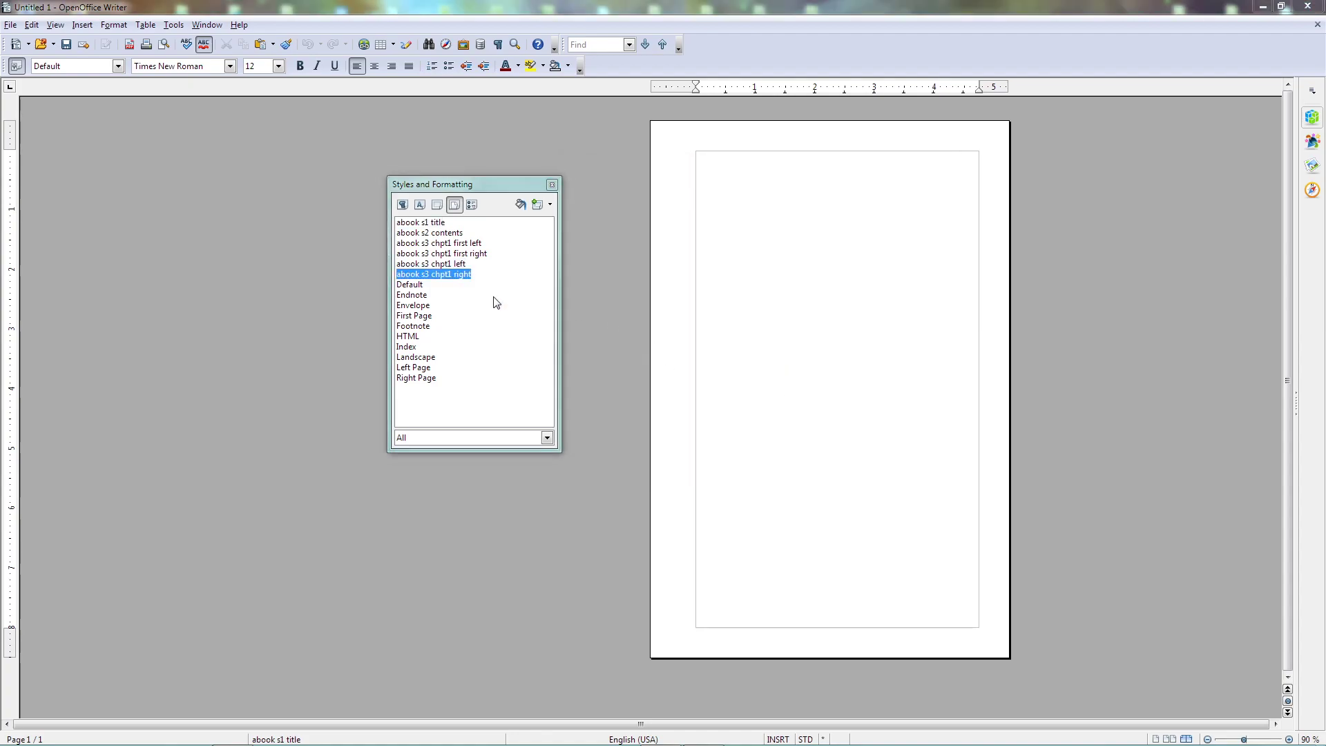
click(496, 296)
click(931, 236)
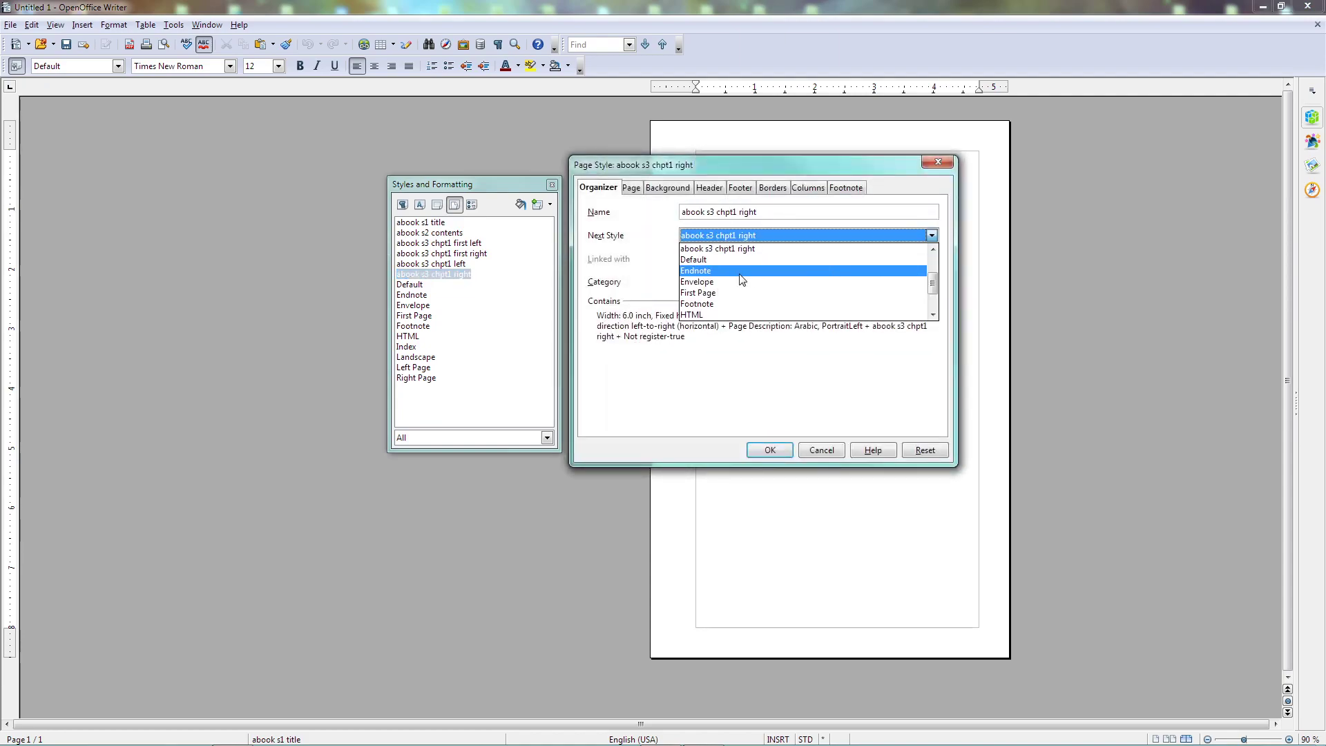
scroll(940, 286, up, 2)
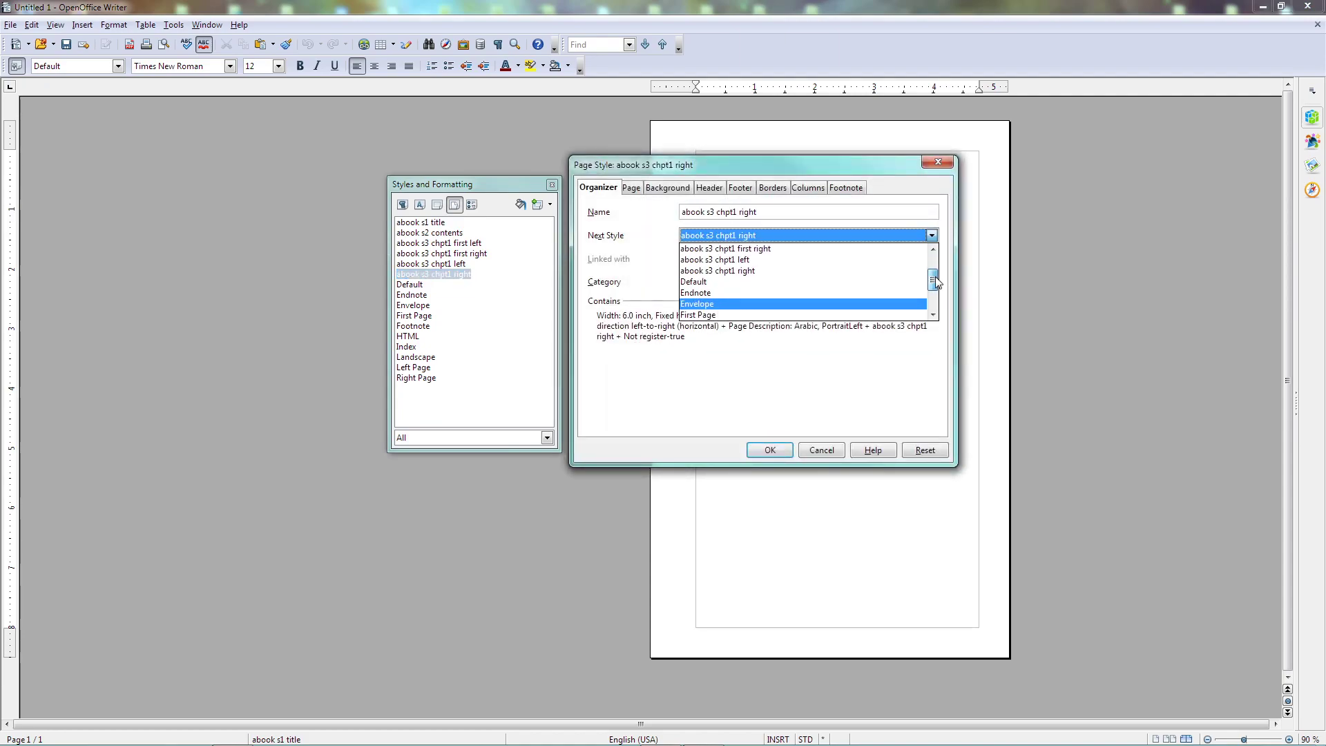
click(747, 258)
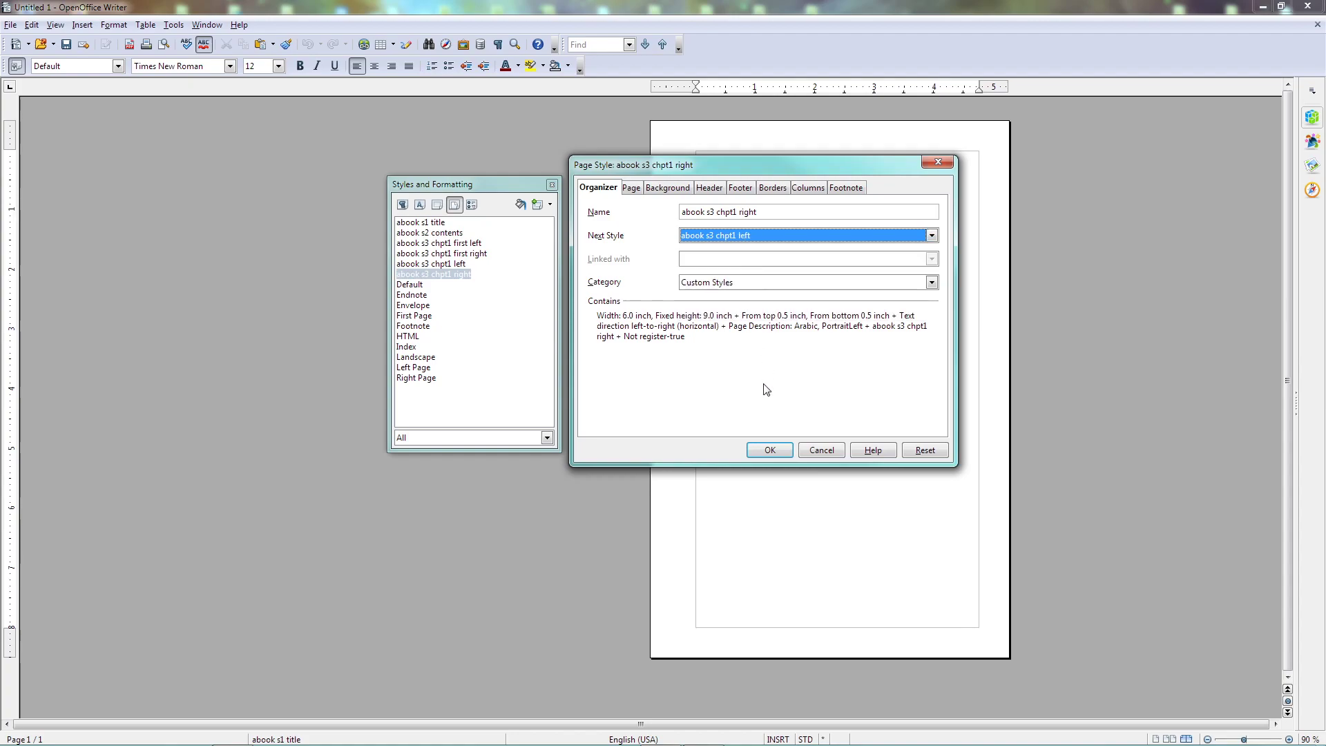
click(768, 451)
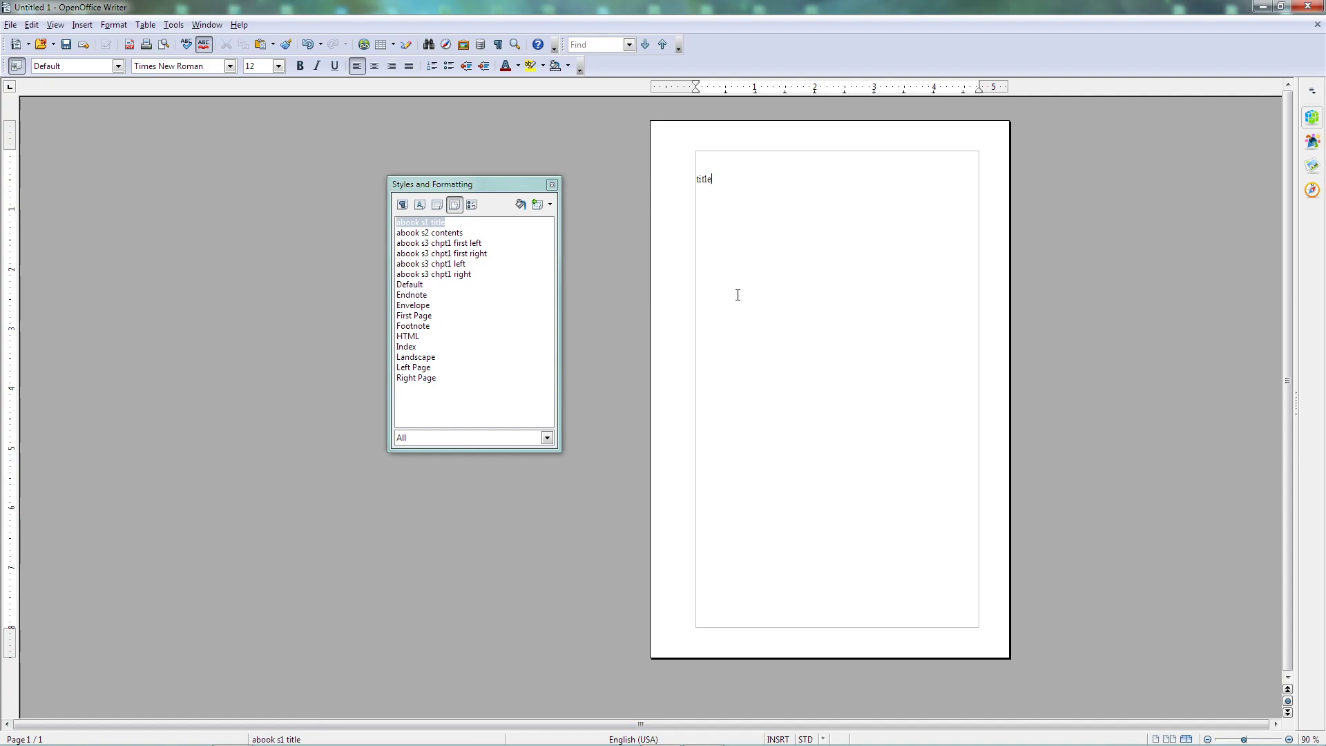
Insert a page break after the Title text, applying the abook s2 contents page style to the new page
click(82, 25)
click(110, 42)
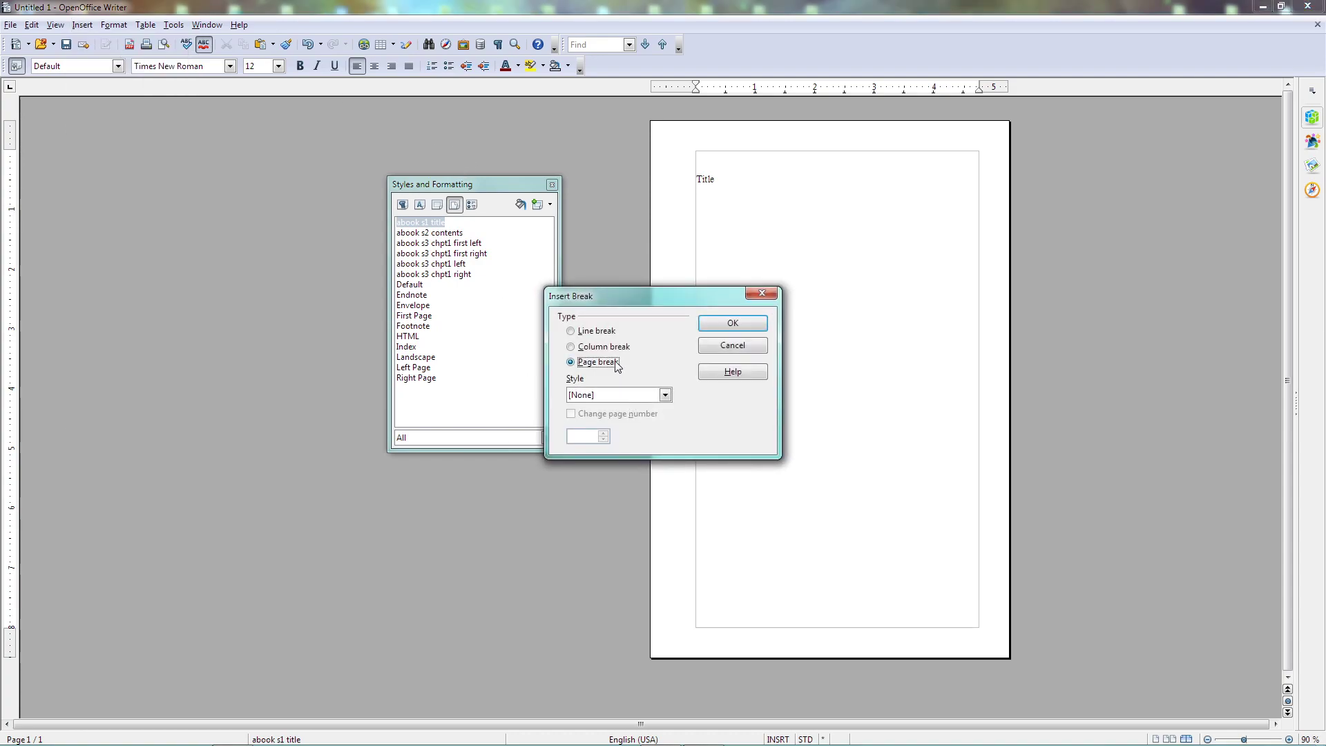
click(665, 395)
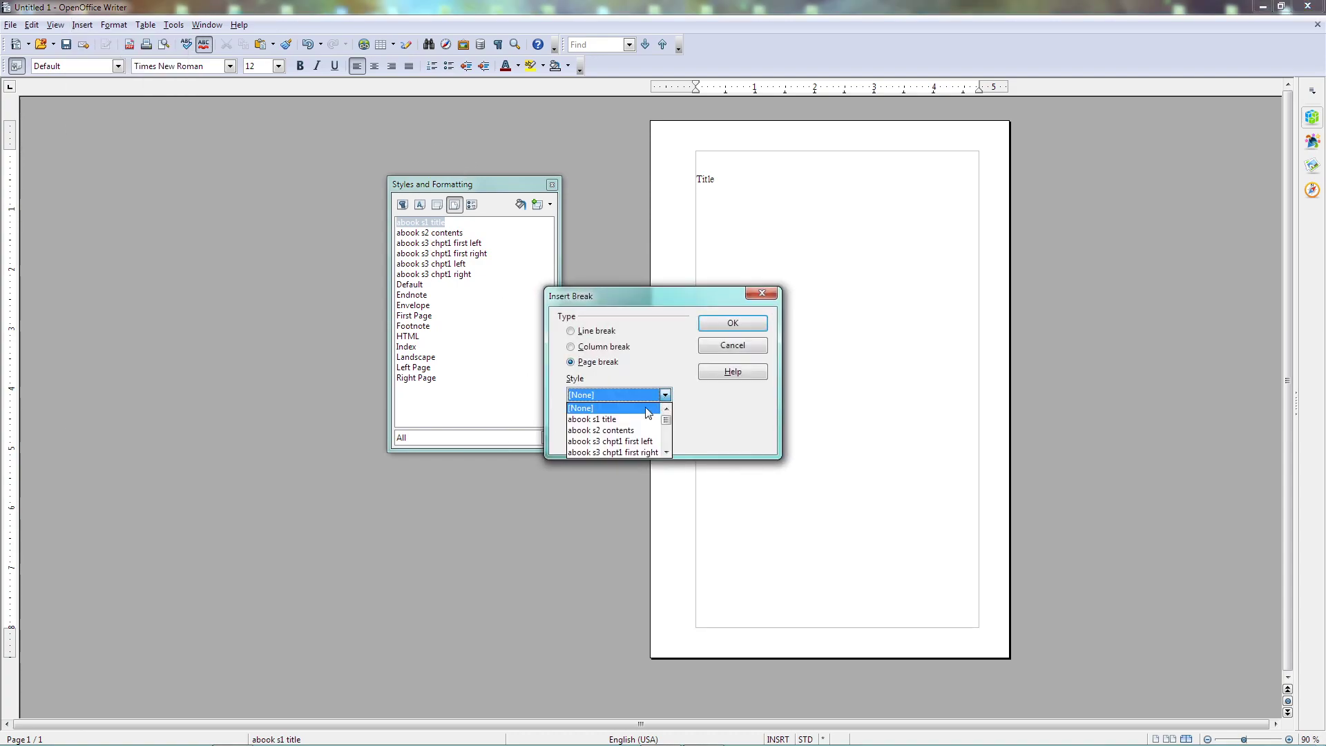
click(611, 430)
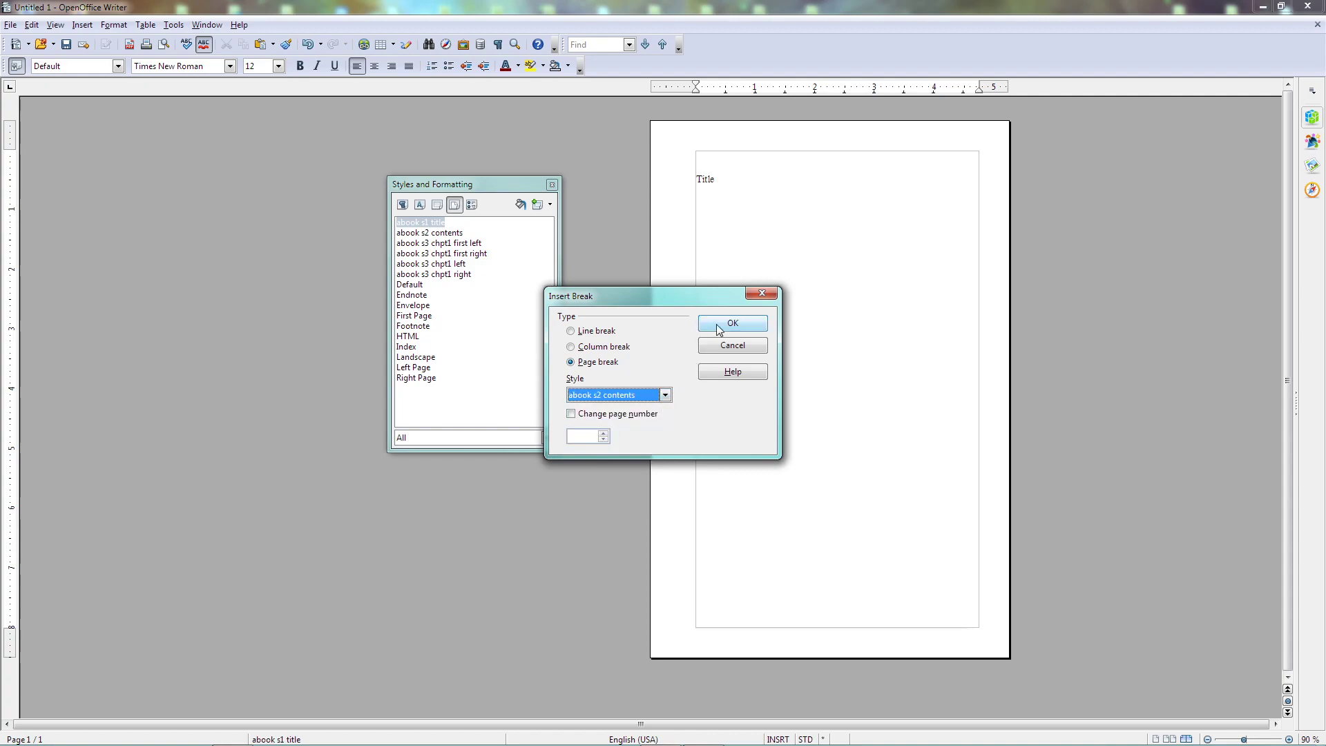
click(715, 332)
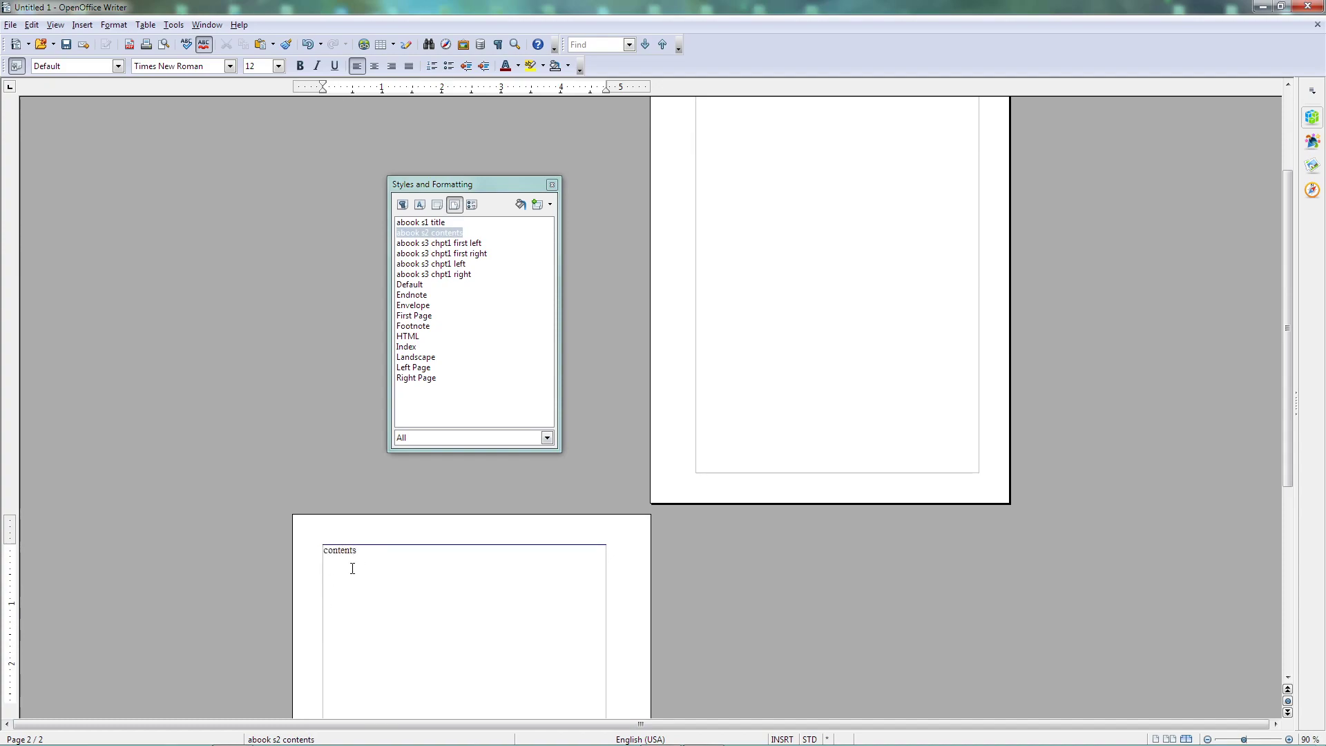
Insert a page break after the contents text with the abook s3 chpt1 first right style and enter "first right" on the new page
click(82, 26)
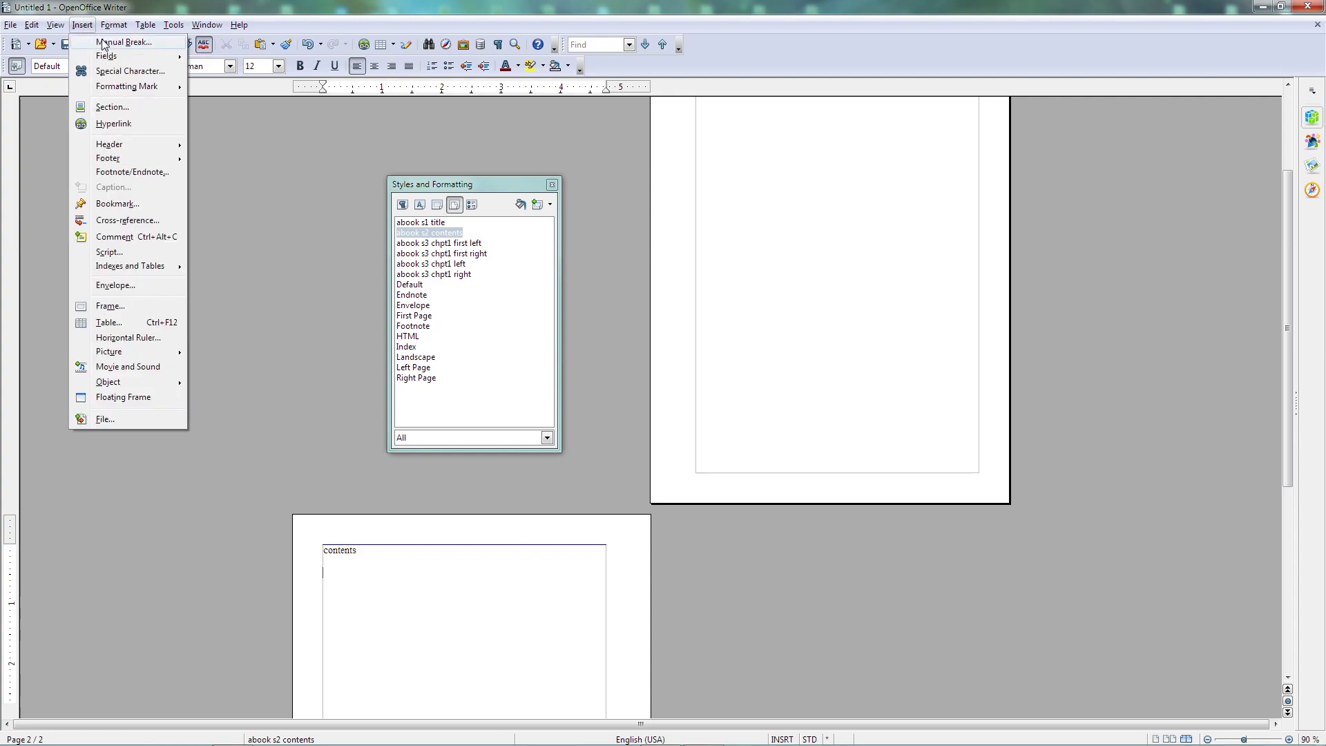
click(102, 42)
click(664, 396)
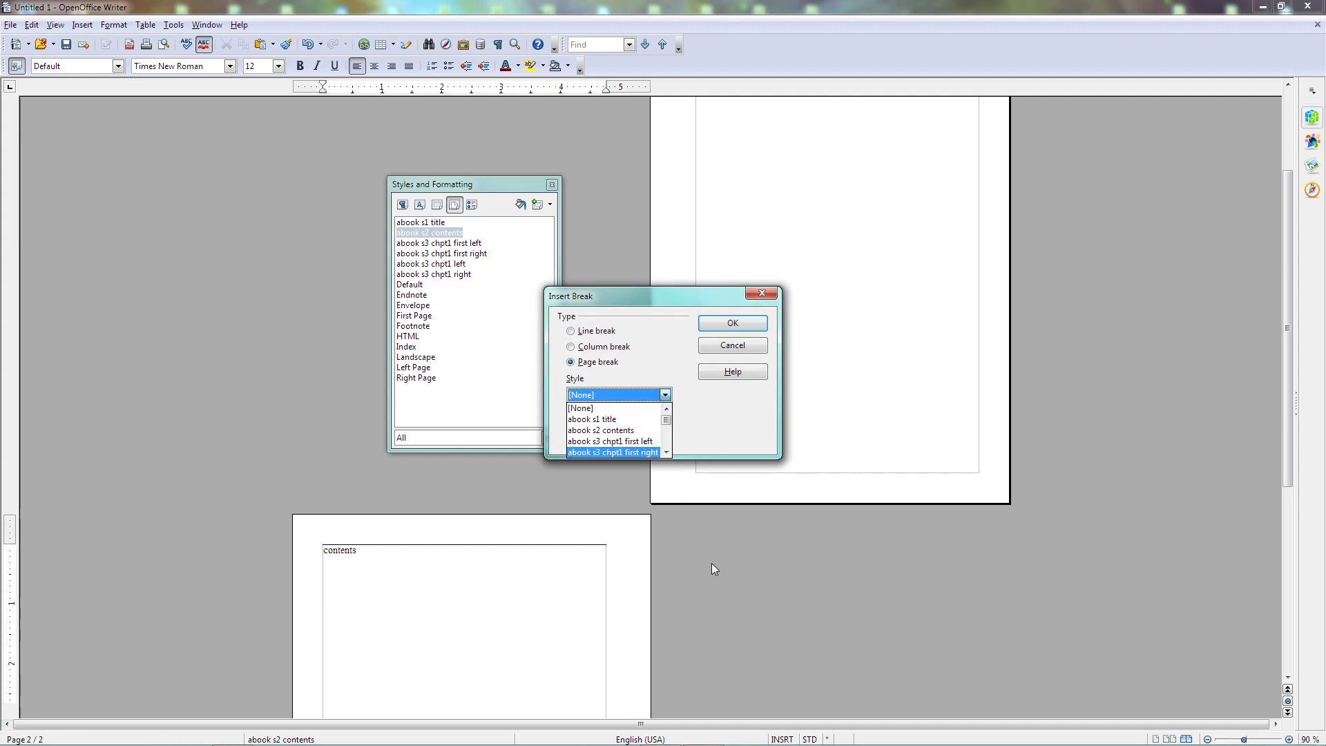
click(648, 452)
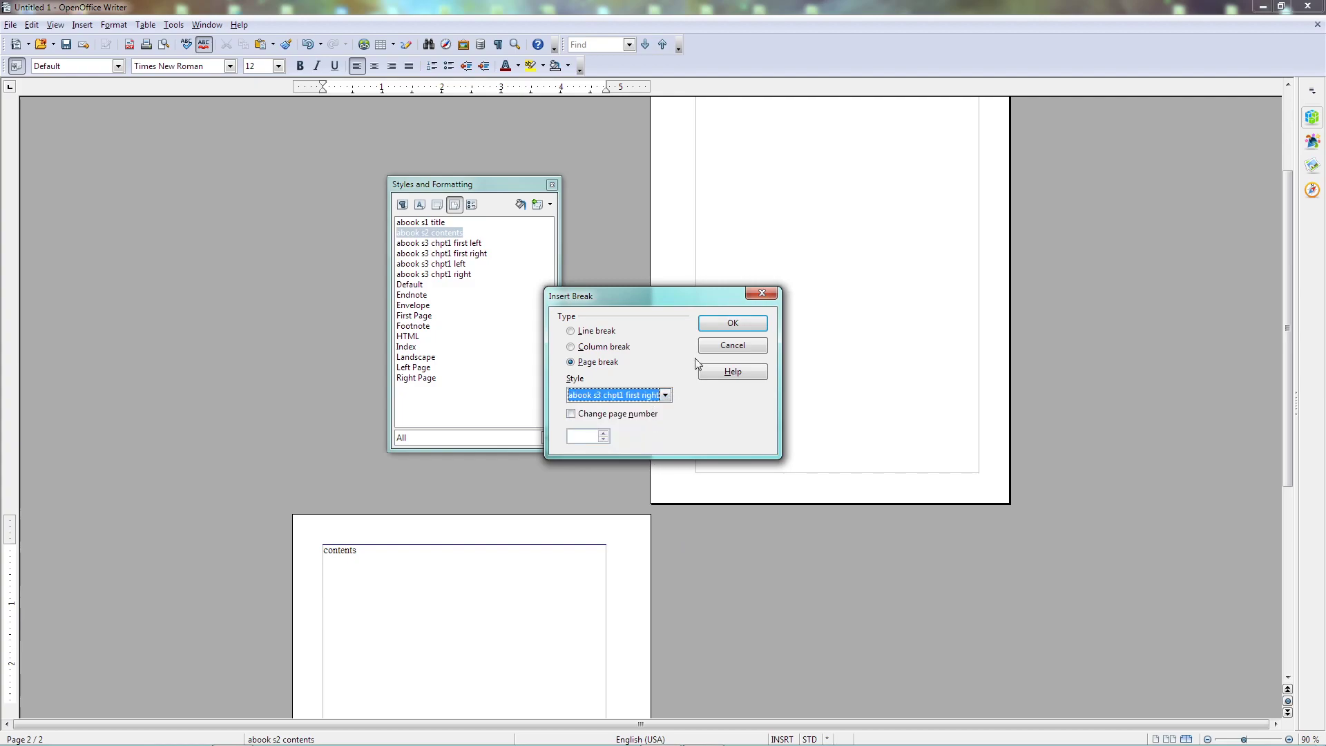
click(732, 323)
scroll(760, 529, down, 5)
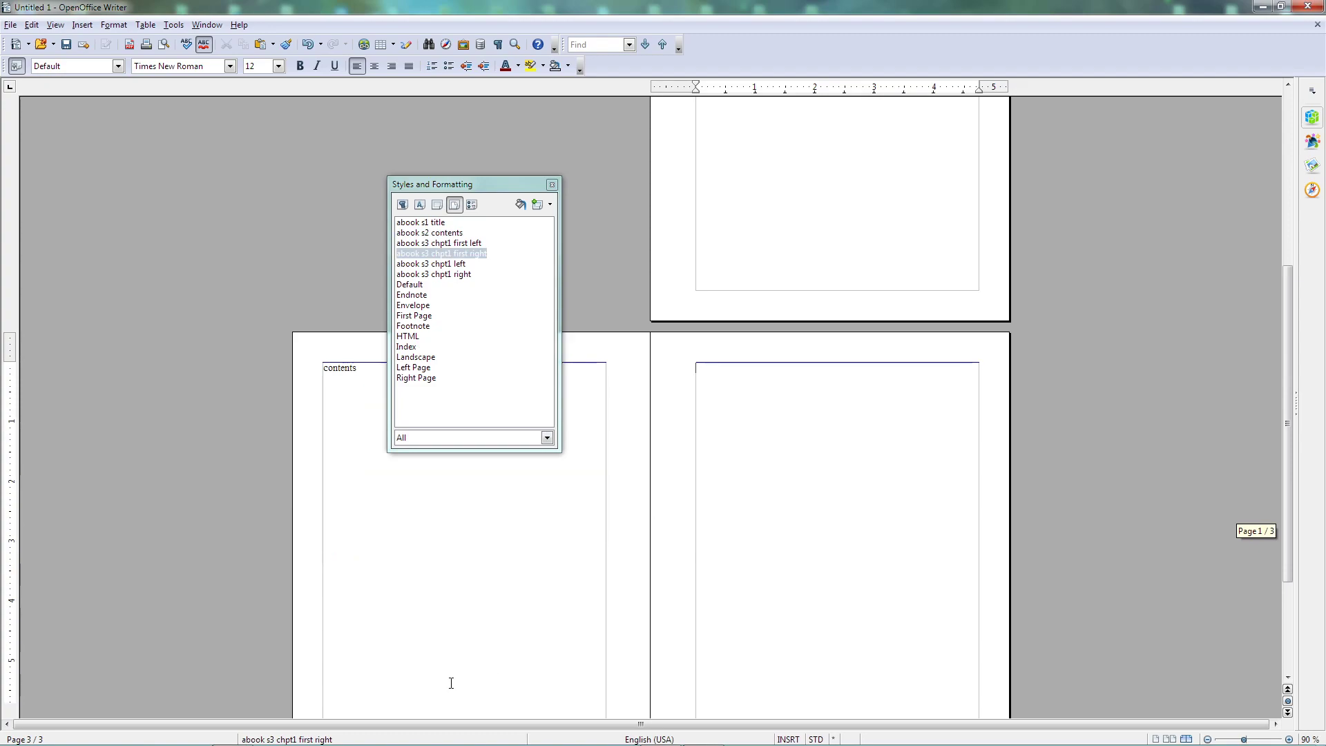
scroll(642, 587, down, 3)
scroll(643, 586, down, 2)
scroll(645, 586, up, 1)
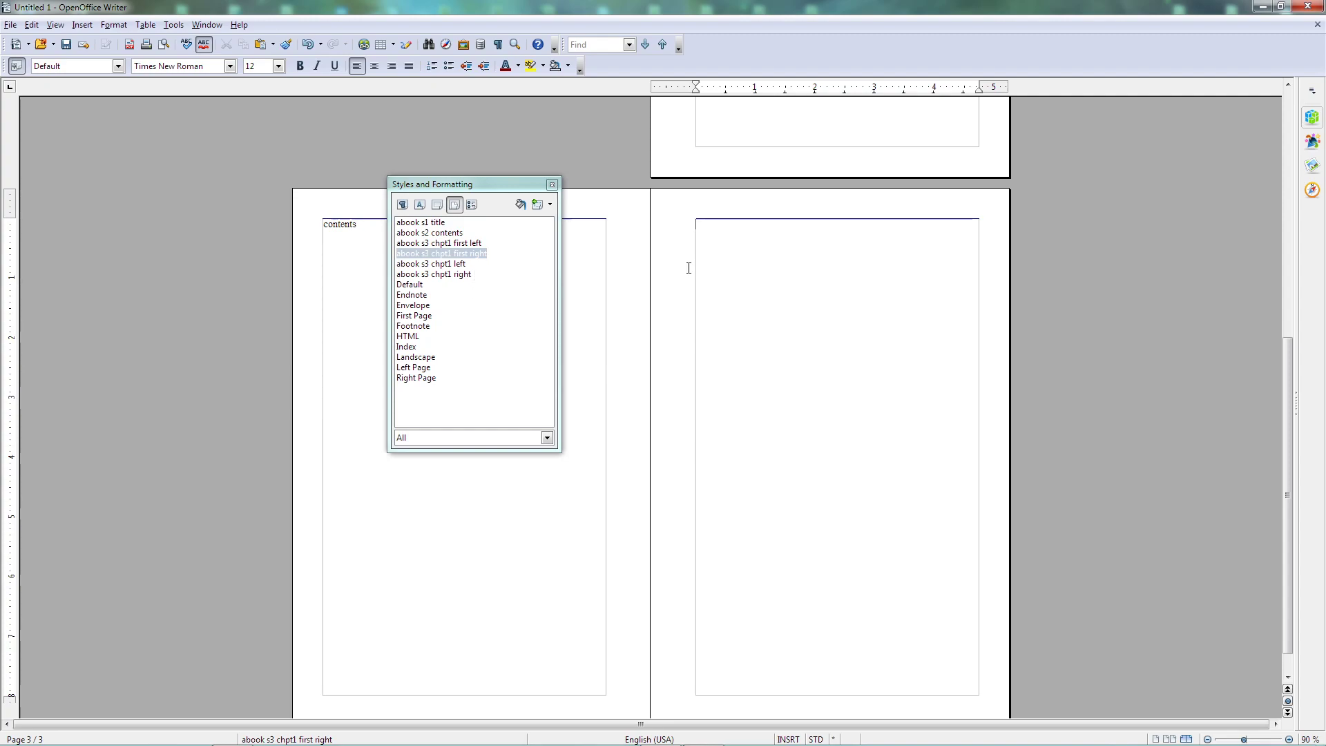
text(rst right)
Turn on the footer for the abook s3 chpt1 first right page style
right_click(442, 253)
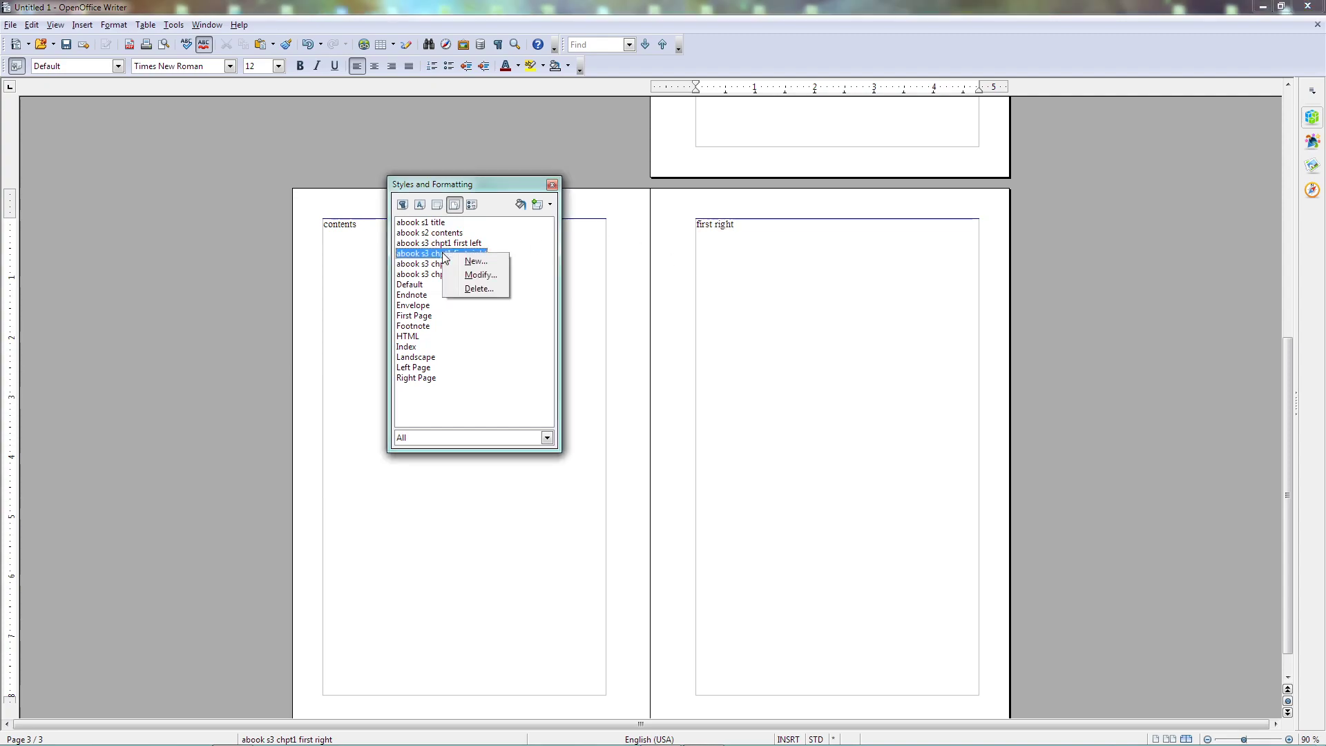
click(479, 276)
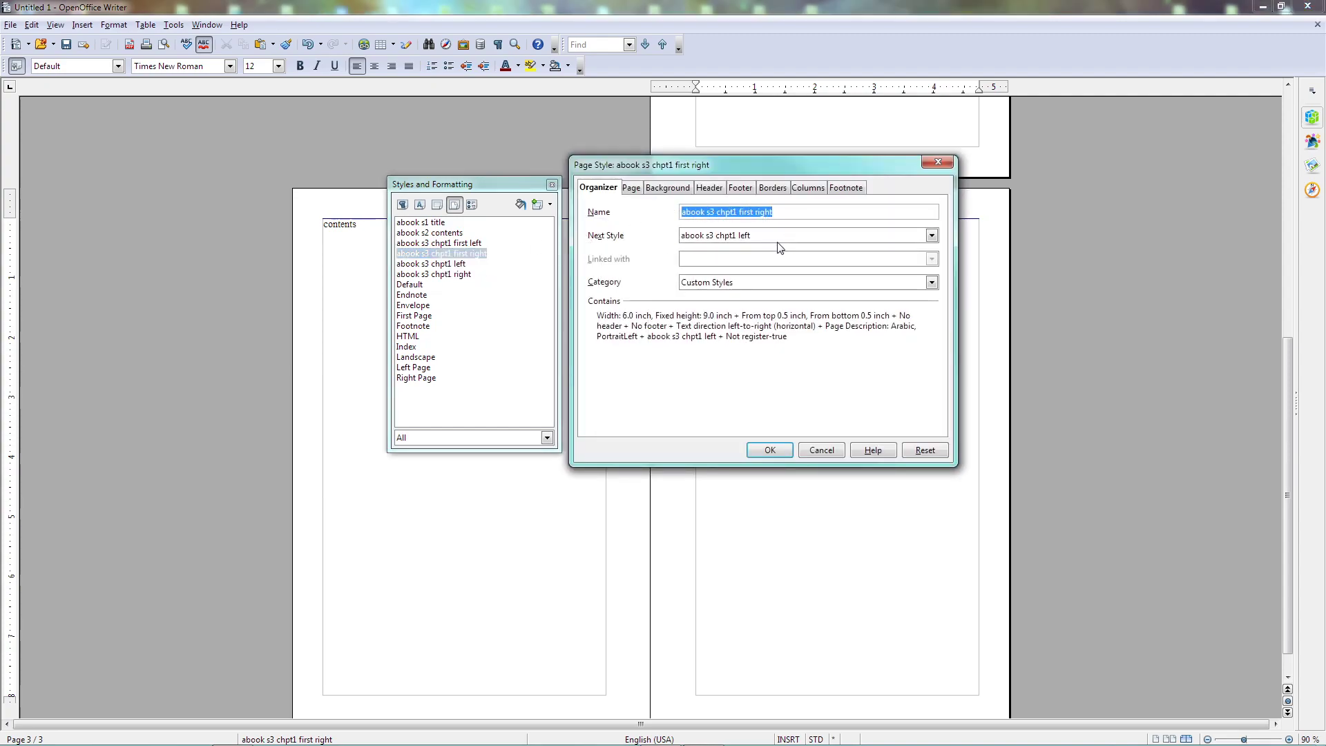
click(739, 188)
click(601, 219)
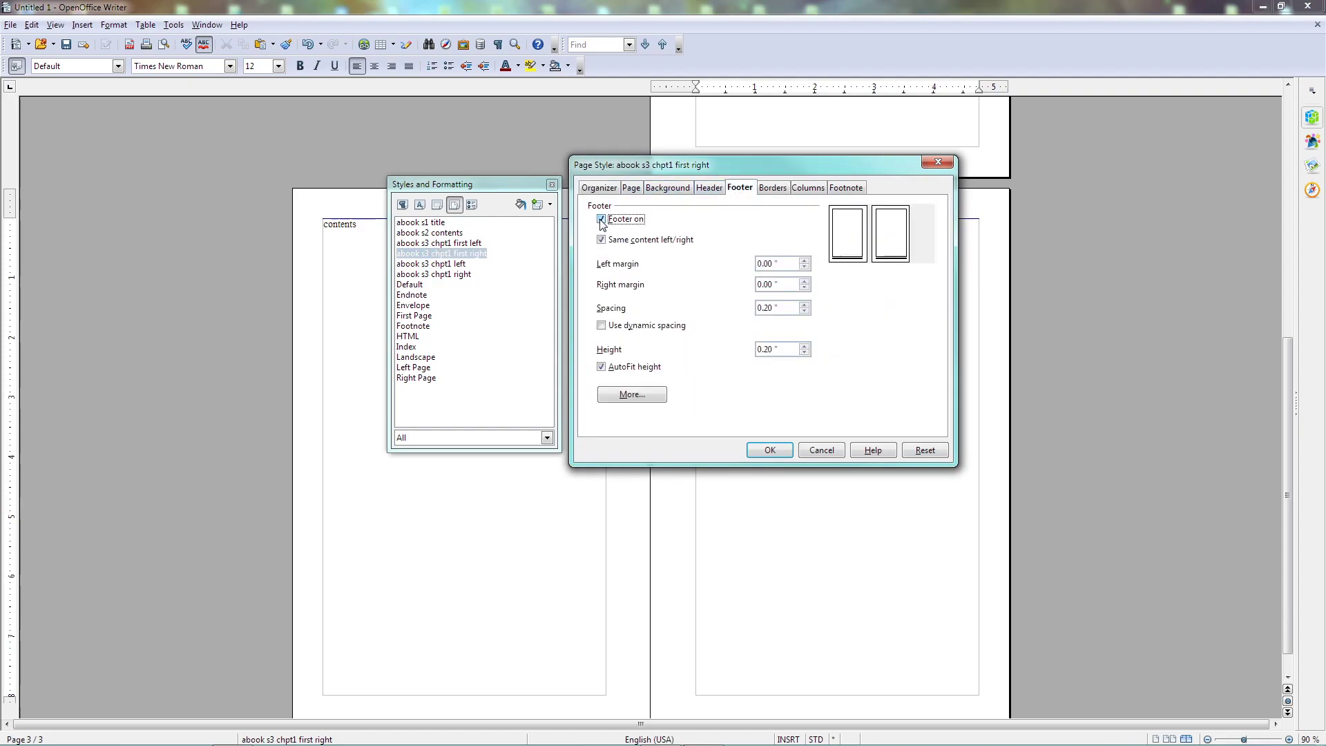
click(770, 450)
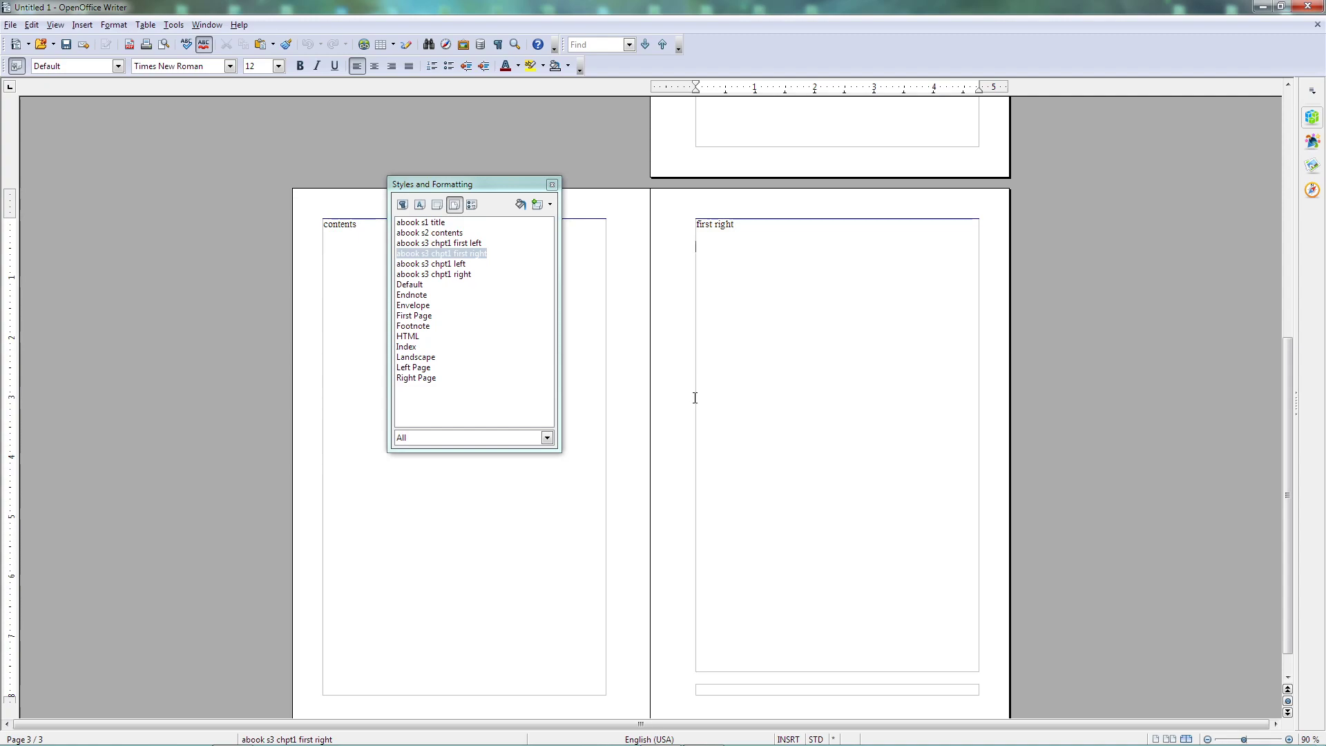
Insert a page break below the "first right" text, applying the abook s3 chpt1 left page style to the new page
click(463, 265)
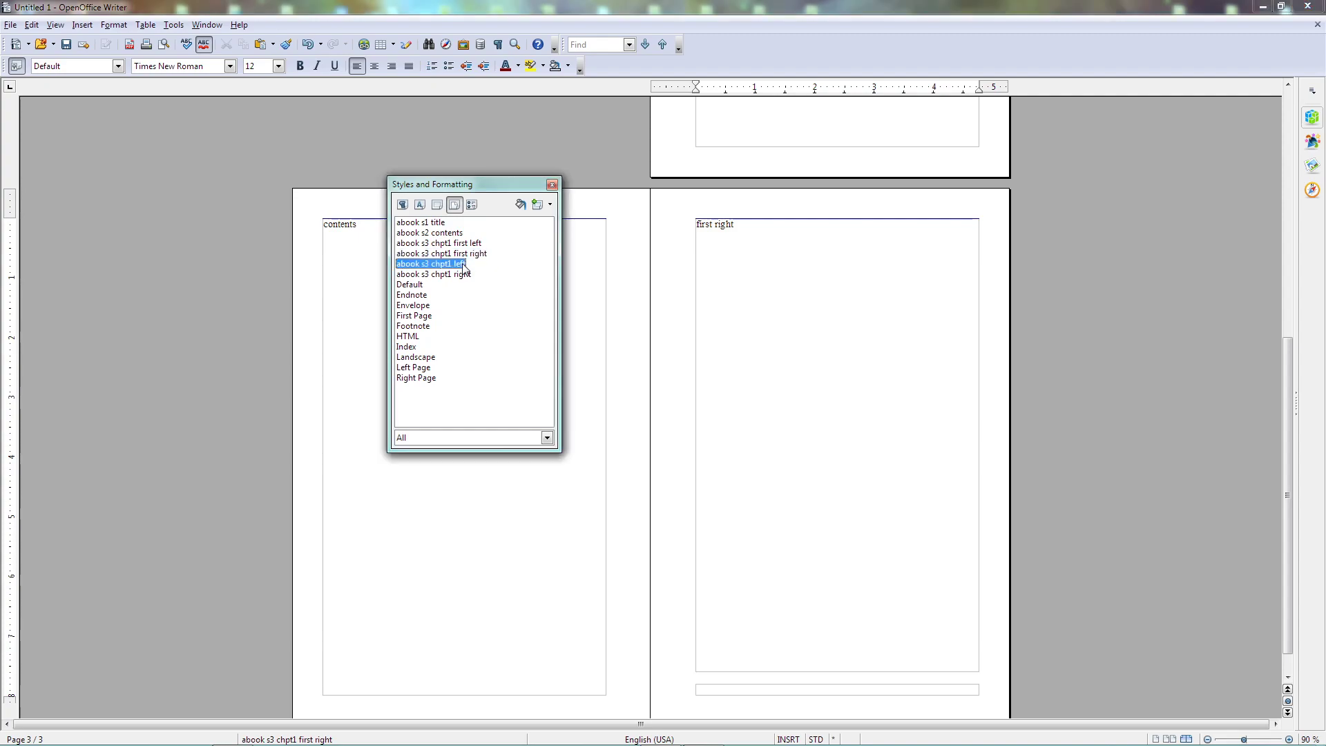
click(719, 249)
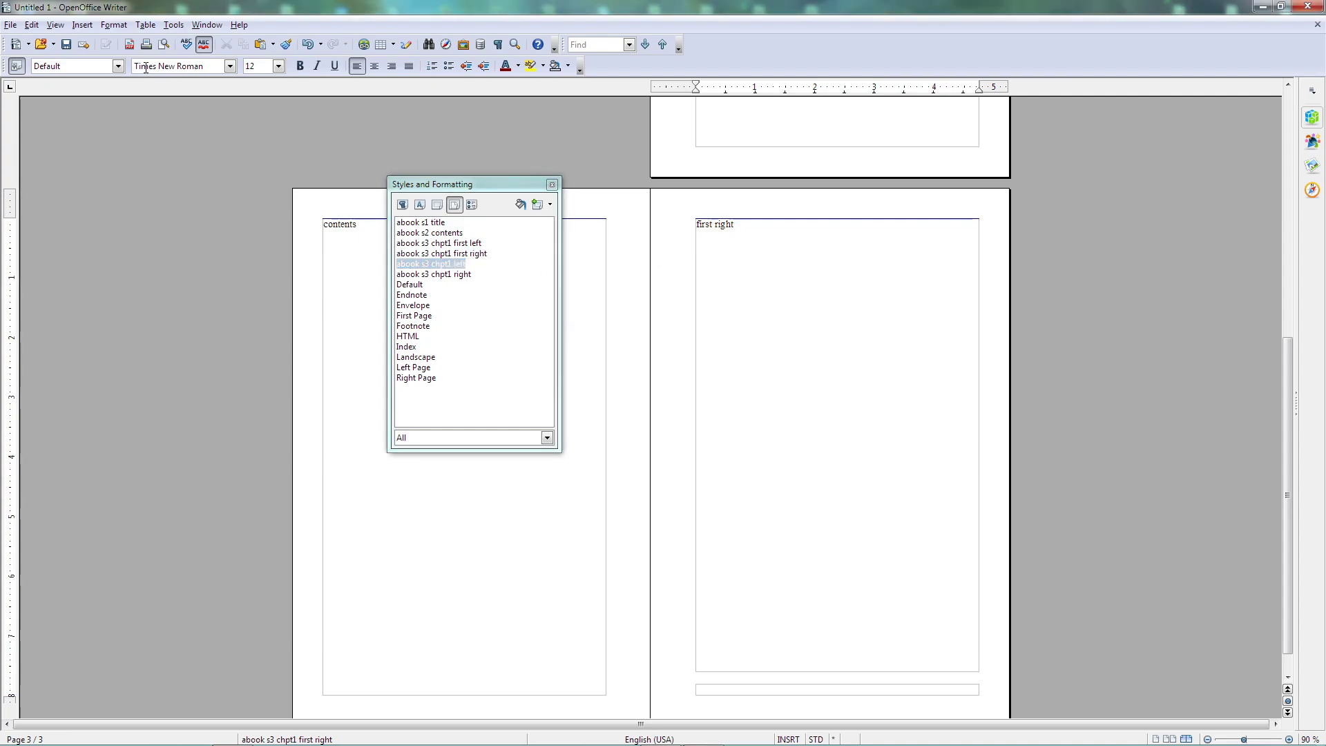
click(82, 26)
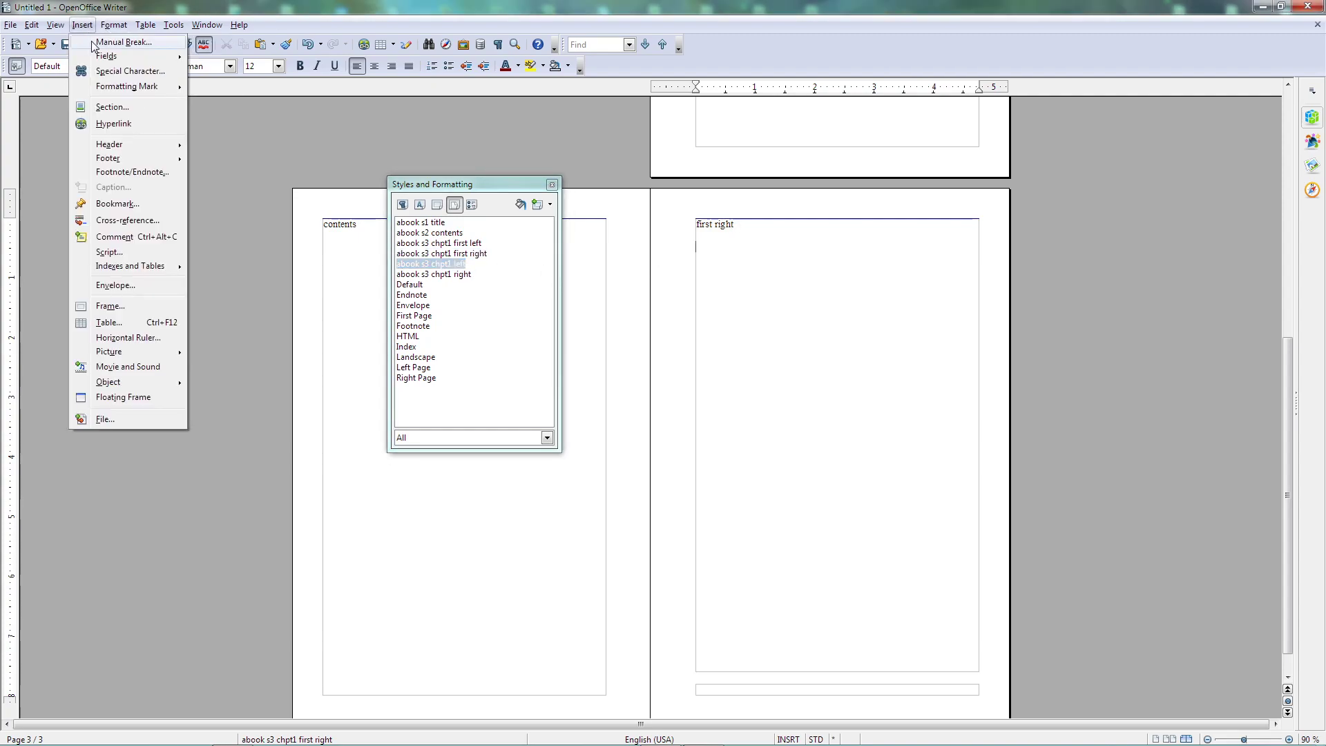
click(107, 43)
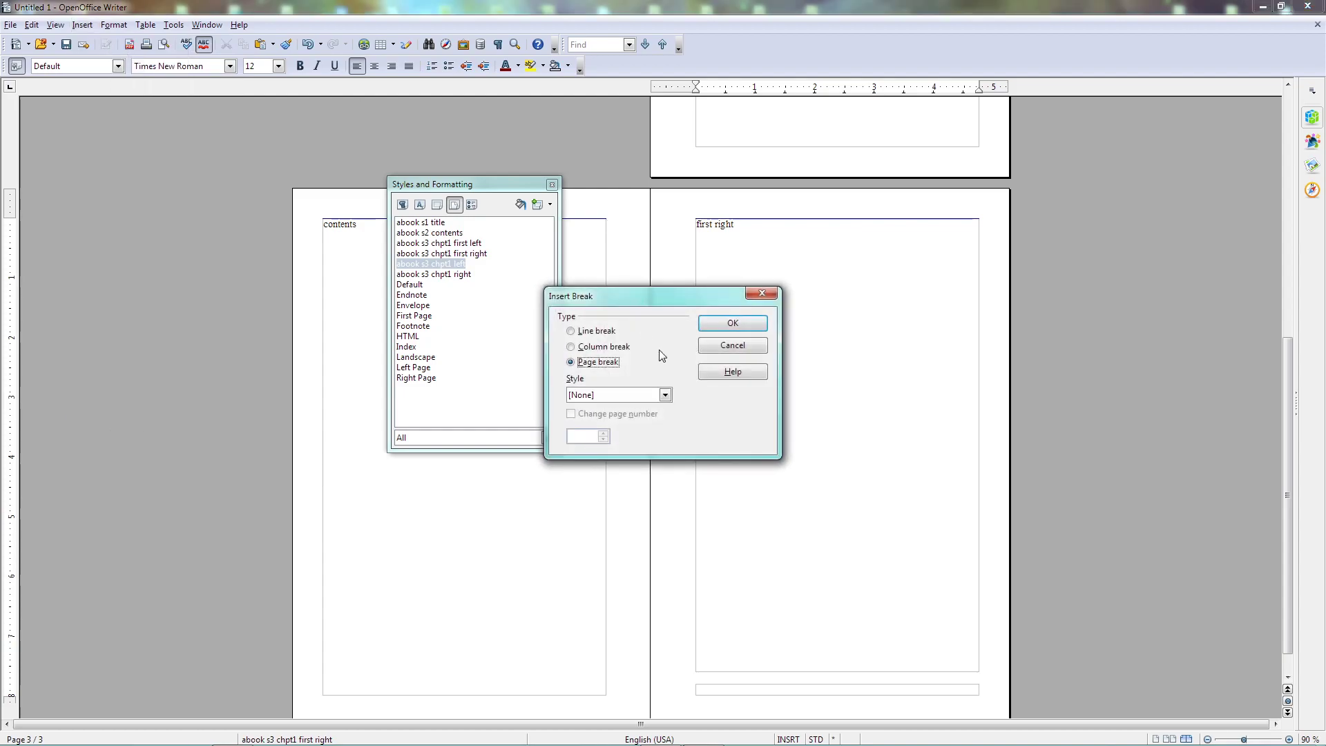
click(666, 395)
scroll(652, 442, down, 1)
click(636, 430)
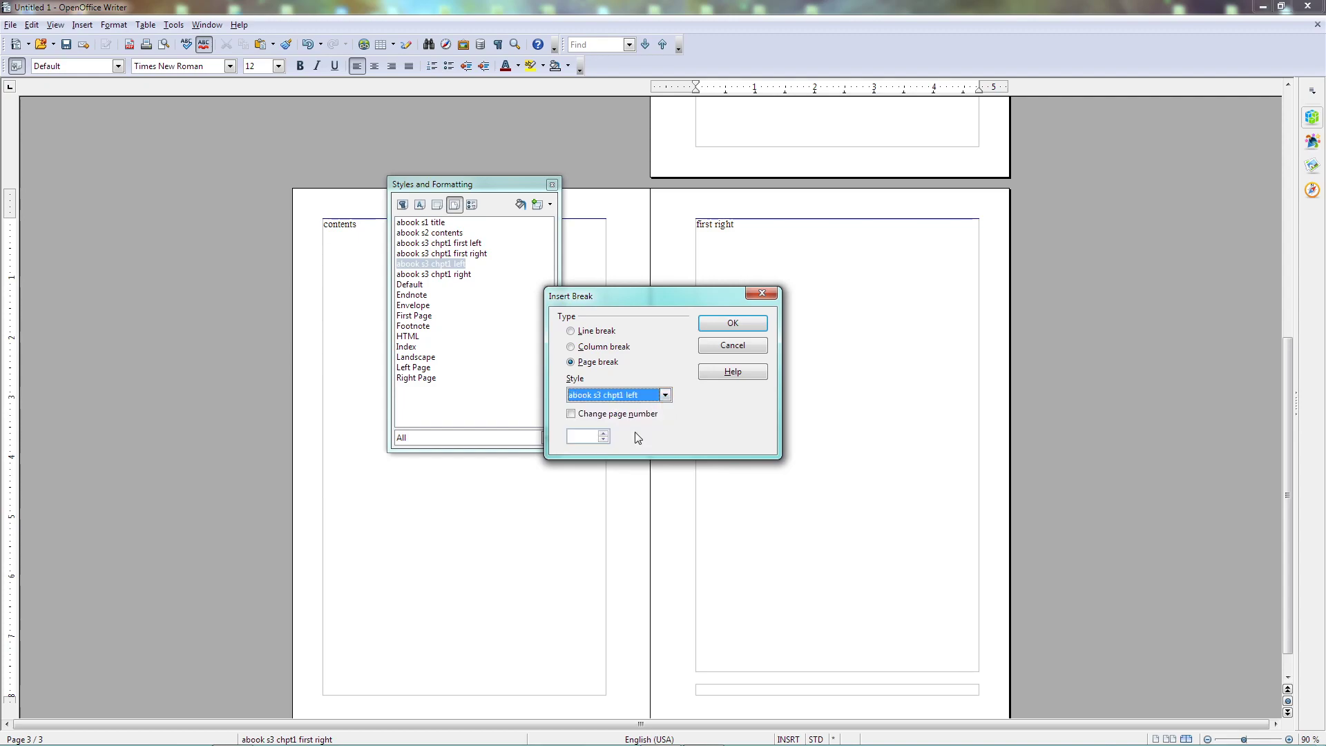
click(739, 321)
Turn on both the header and the footer for the abook s3 chpt1 left page style
scroll(642, 467, down, 8)
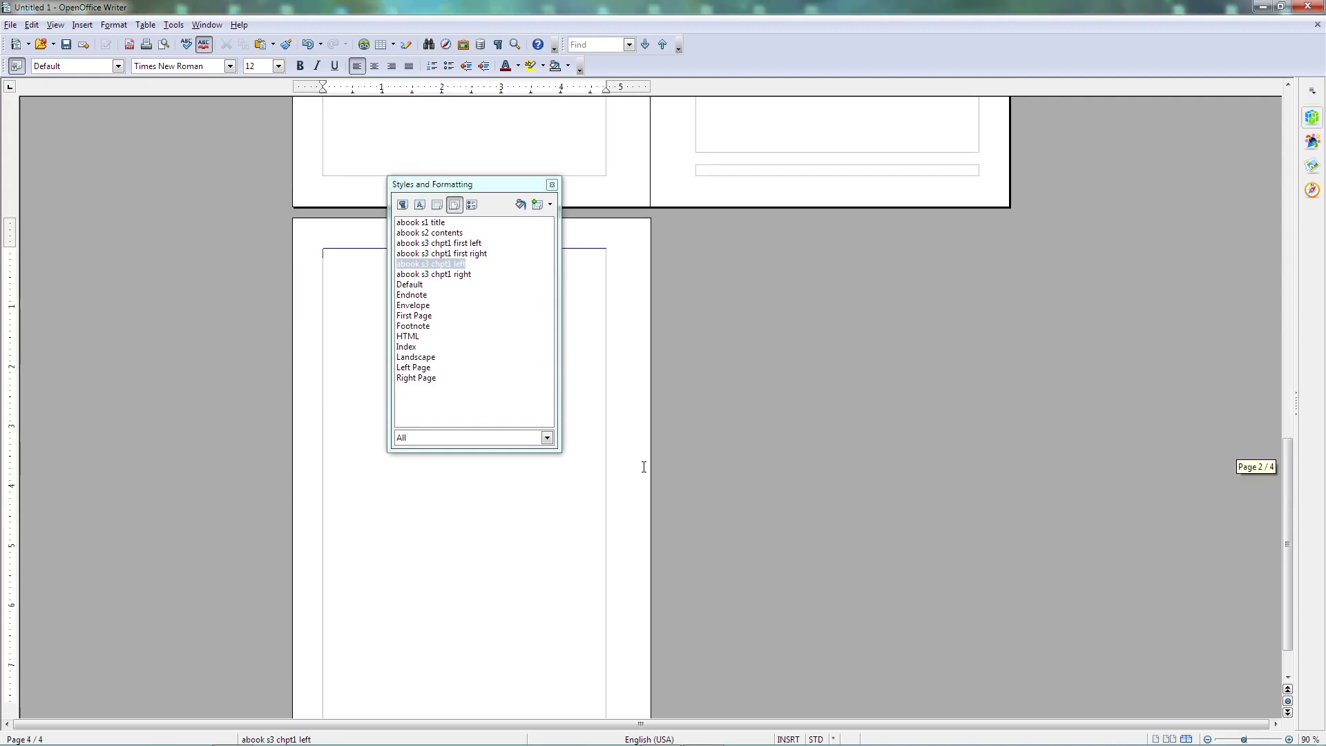
right_click(447, 265)
click(478, 287)
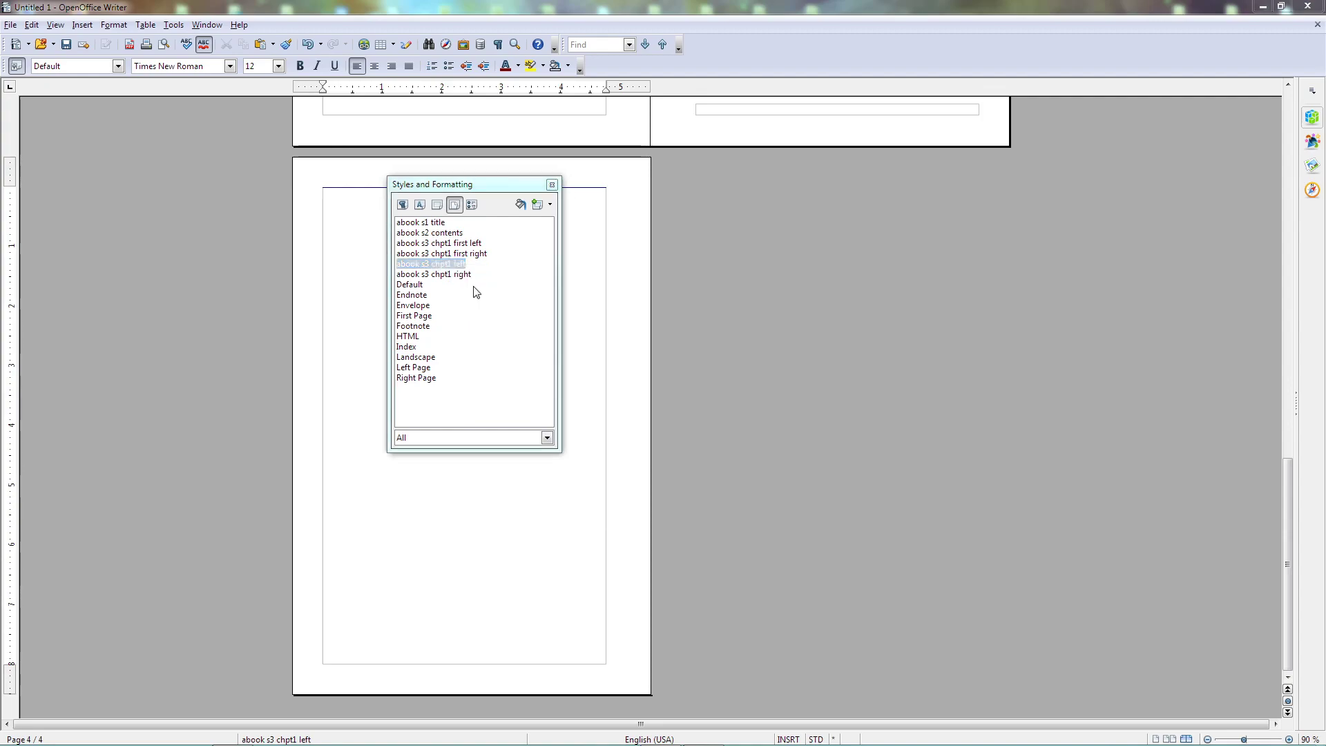
click(601, 219)
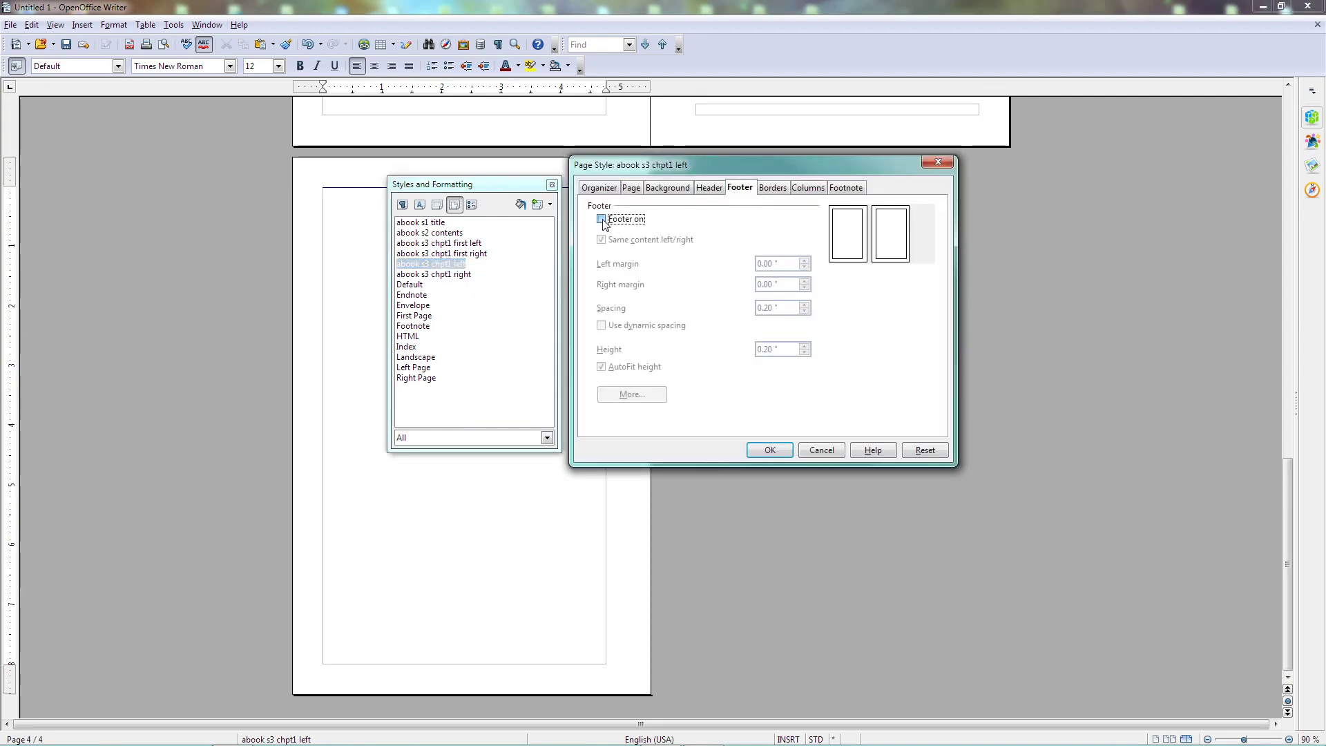
click(710, 191)
click(602, 219)
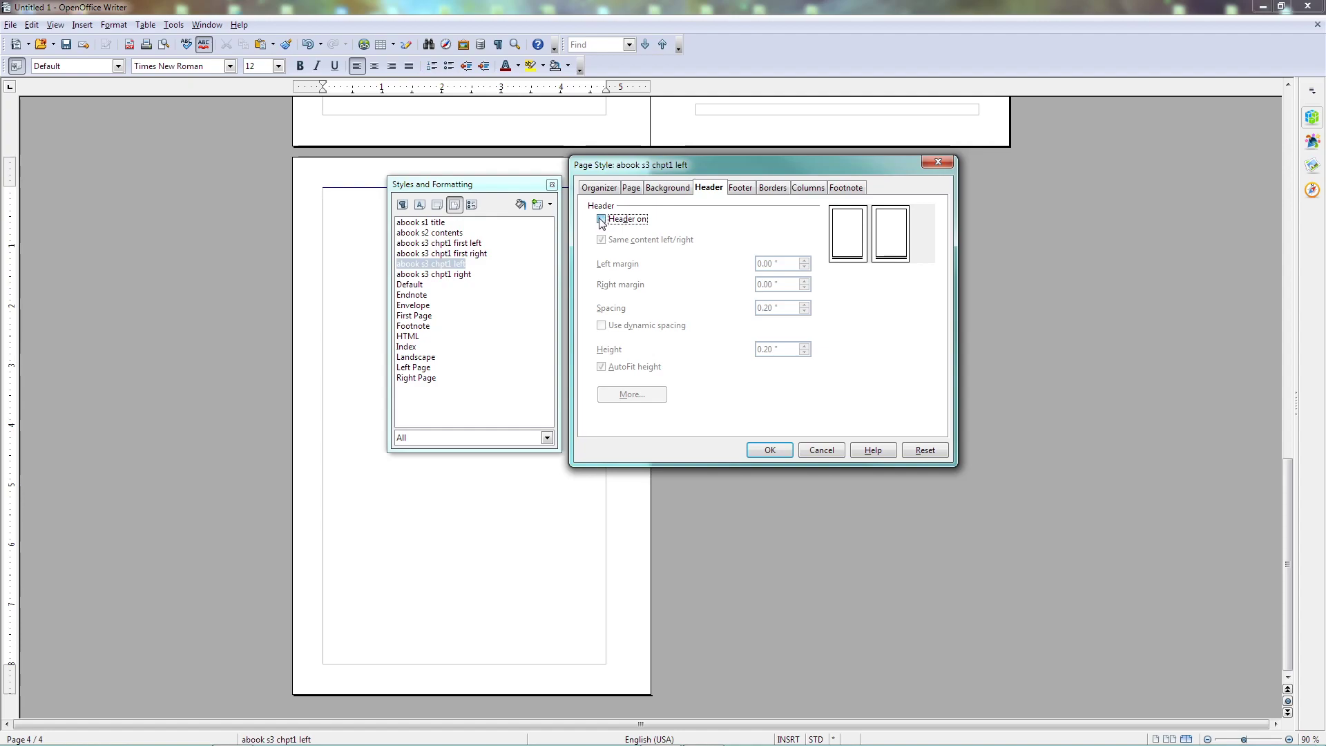
click(769, 450)
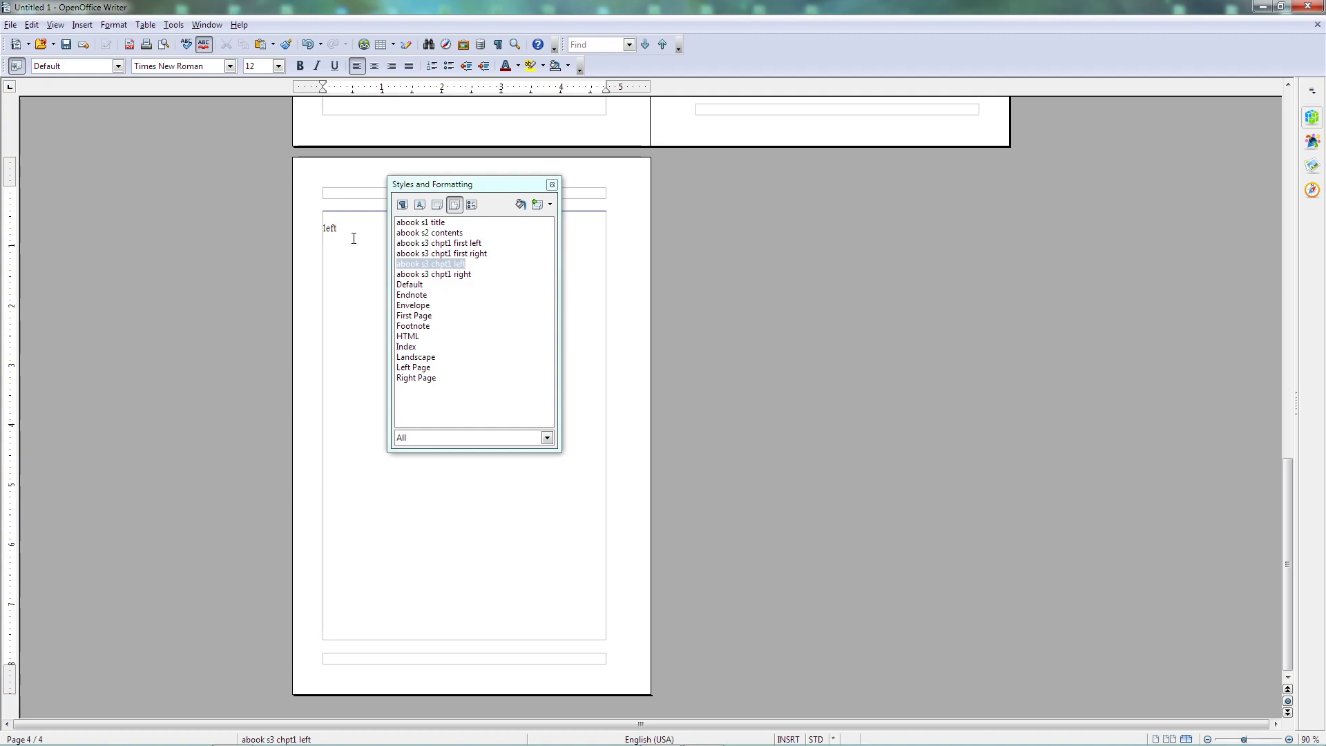
Insert a page break below the "left" text, applying the abook s3 chpt1 right page style to the new page
click(124, 28)
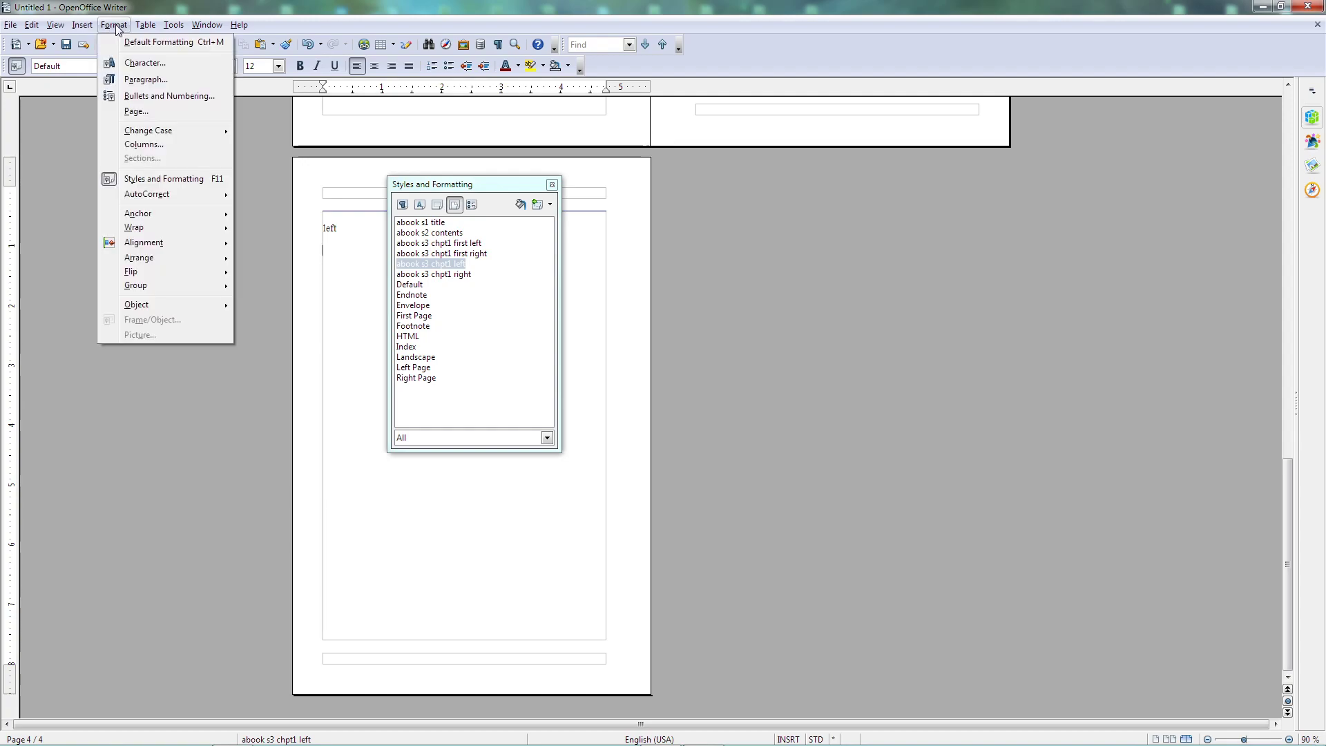
click(107, 44)
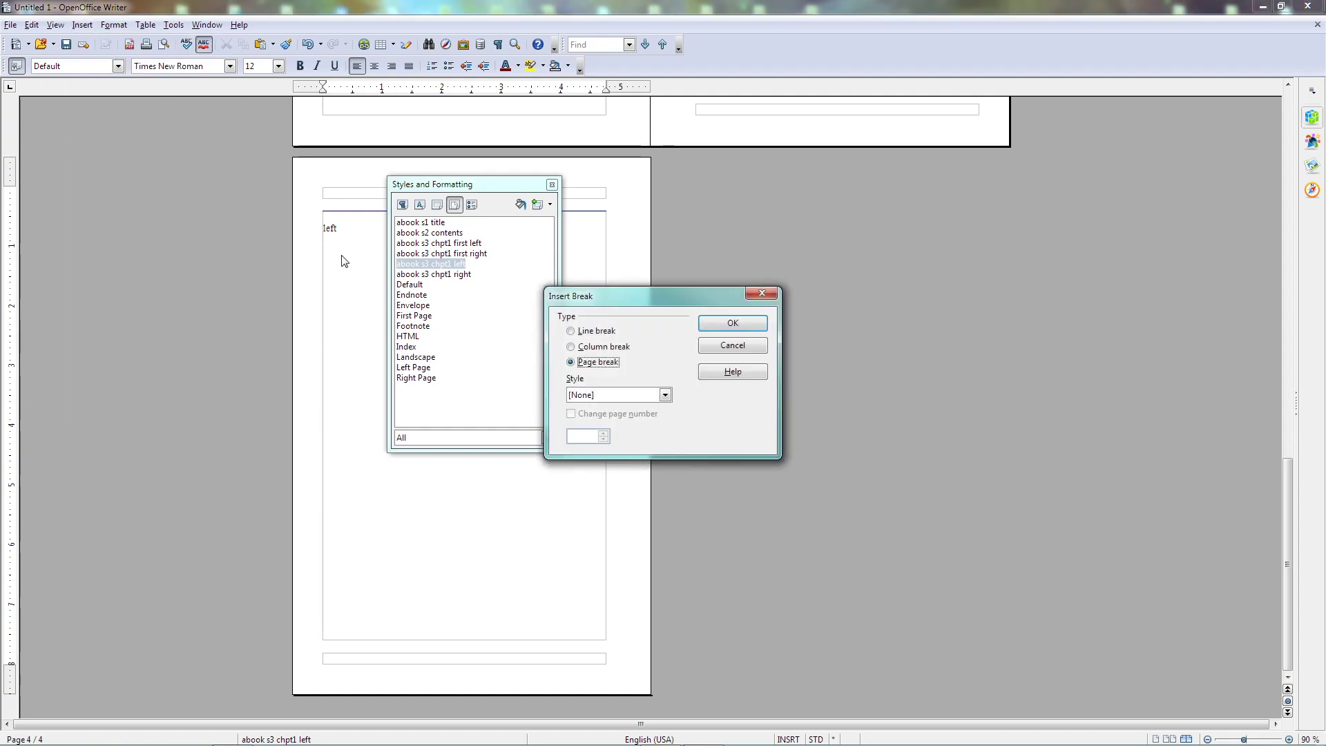
click(664, 395)
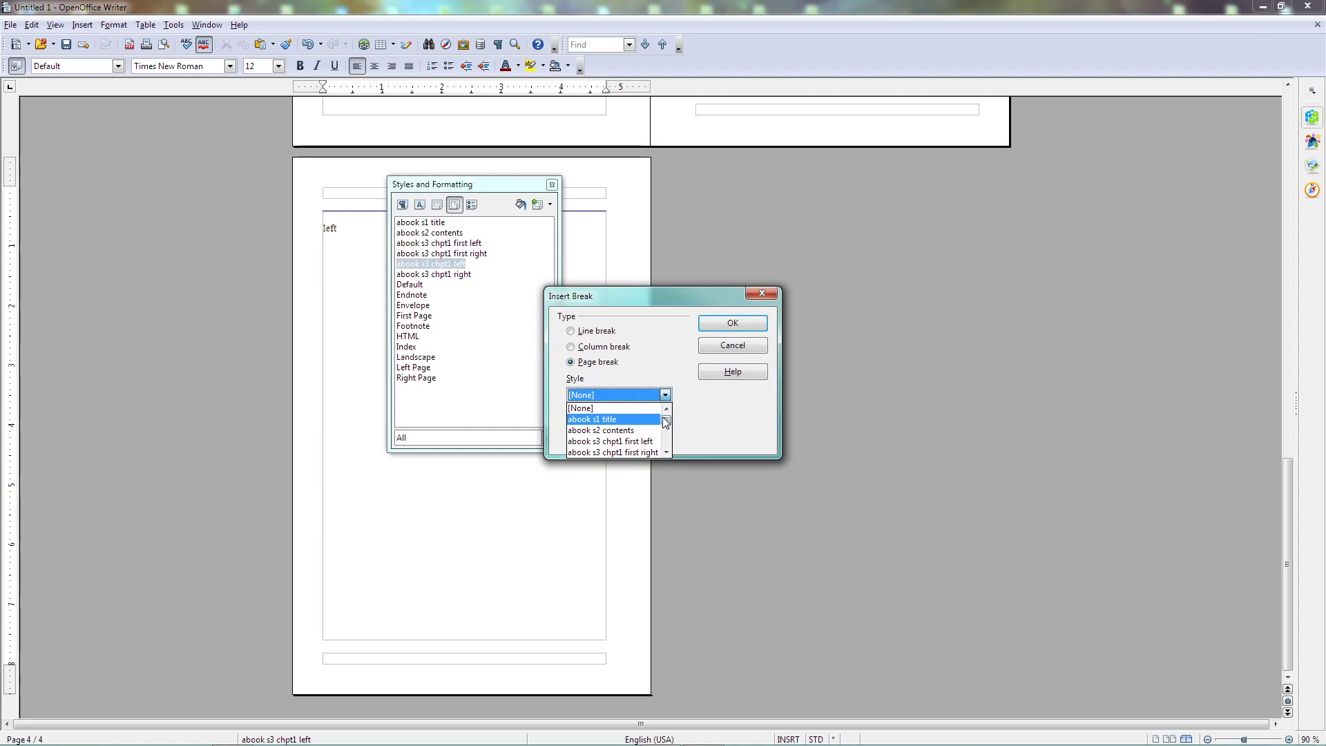
scroll(649, 425, down, 3)
click(635, 419)
click(731, 323)
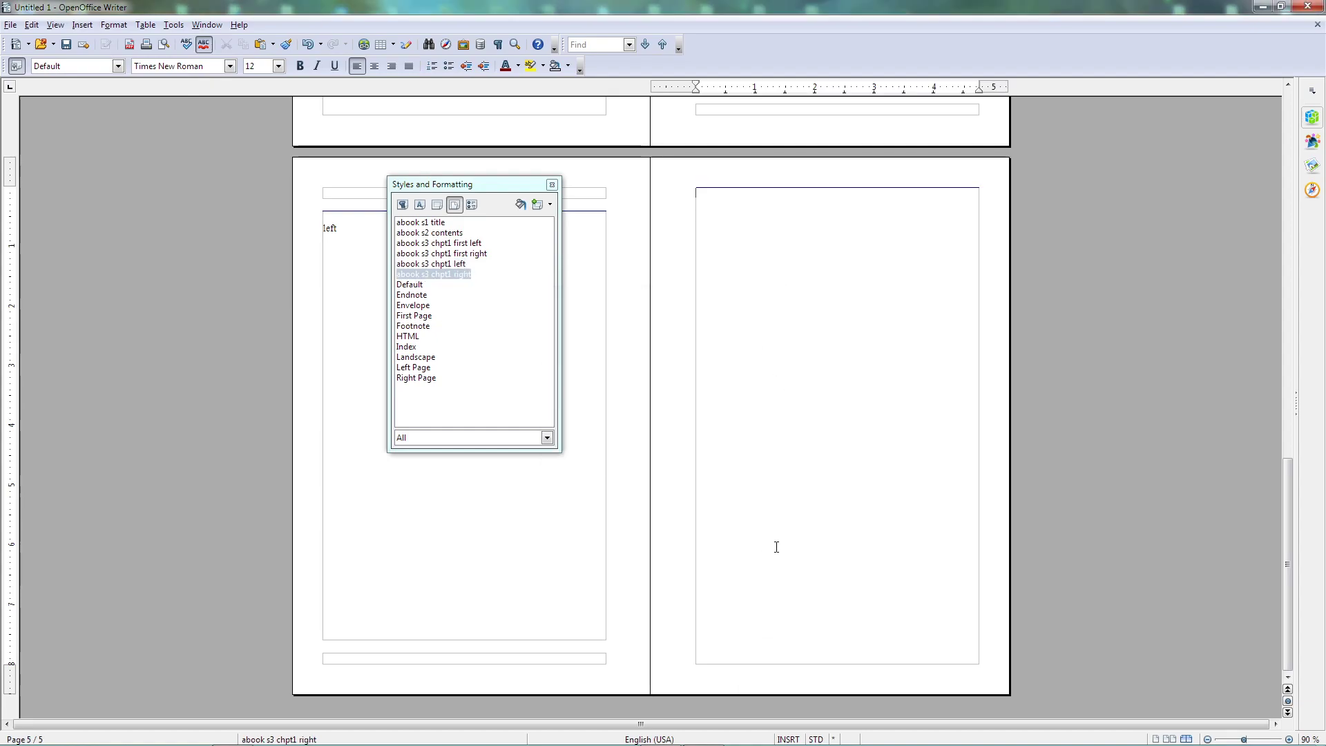
Turn on both the header and the footer for the abook s3 chpt1 right page style
right_click(440, 275)
click(473, 296)
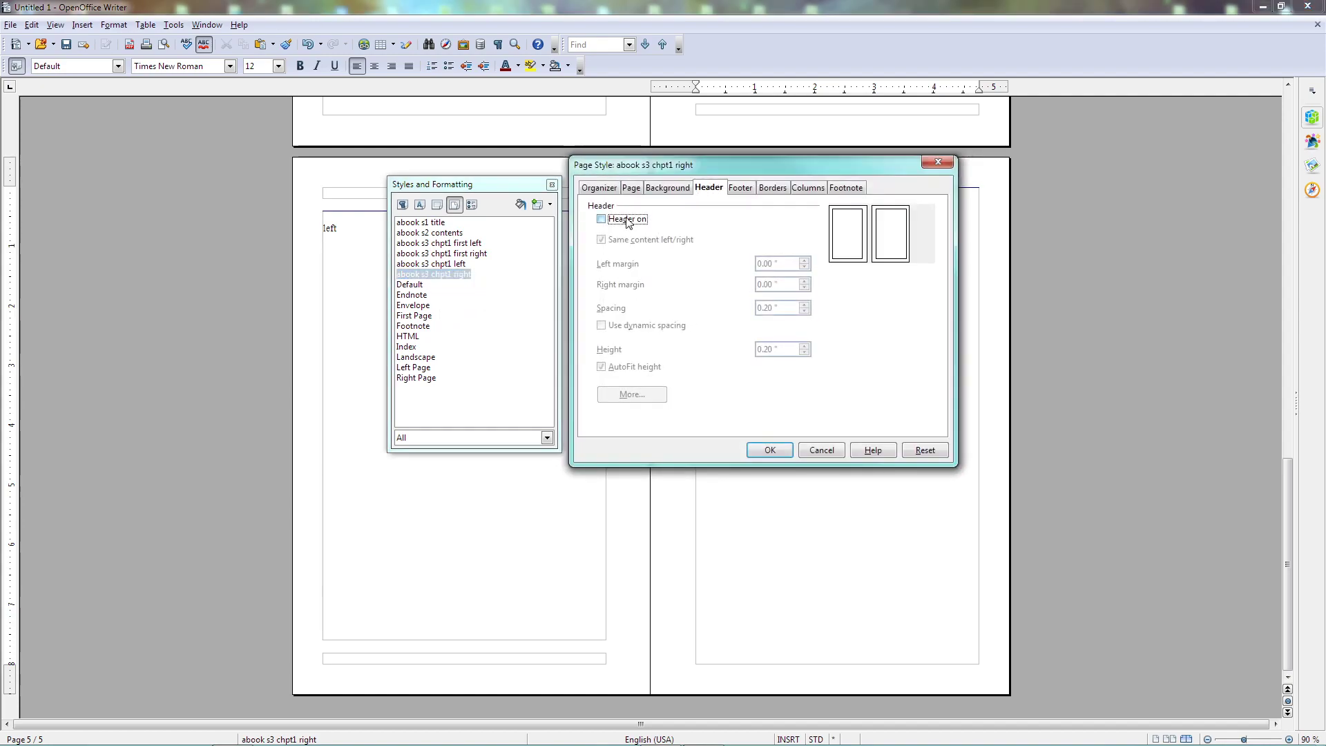
click(601, 219)
click(740, 188)
click(601, 219)
click(767, 451)
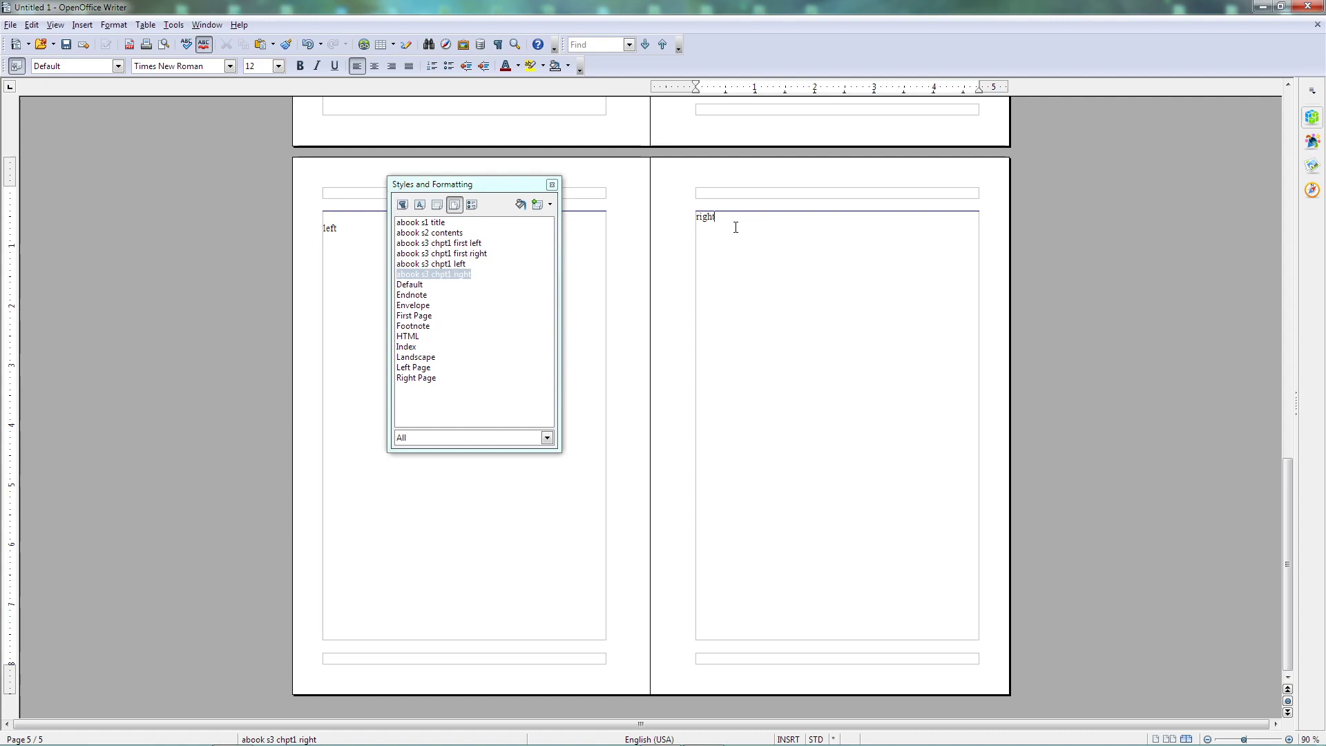
Insert a page break after the "right" text, applying the abook s3 chpt1 first left page style to the new page
click(83, 25)
click(101, 43)
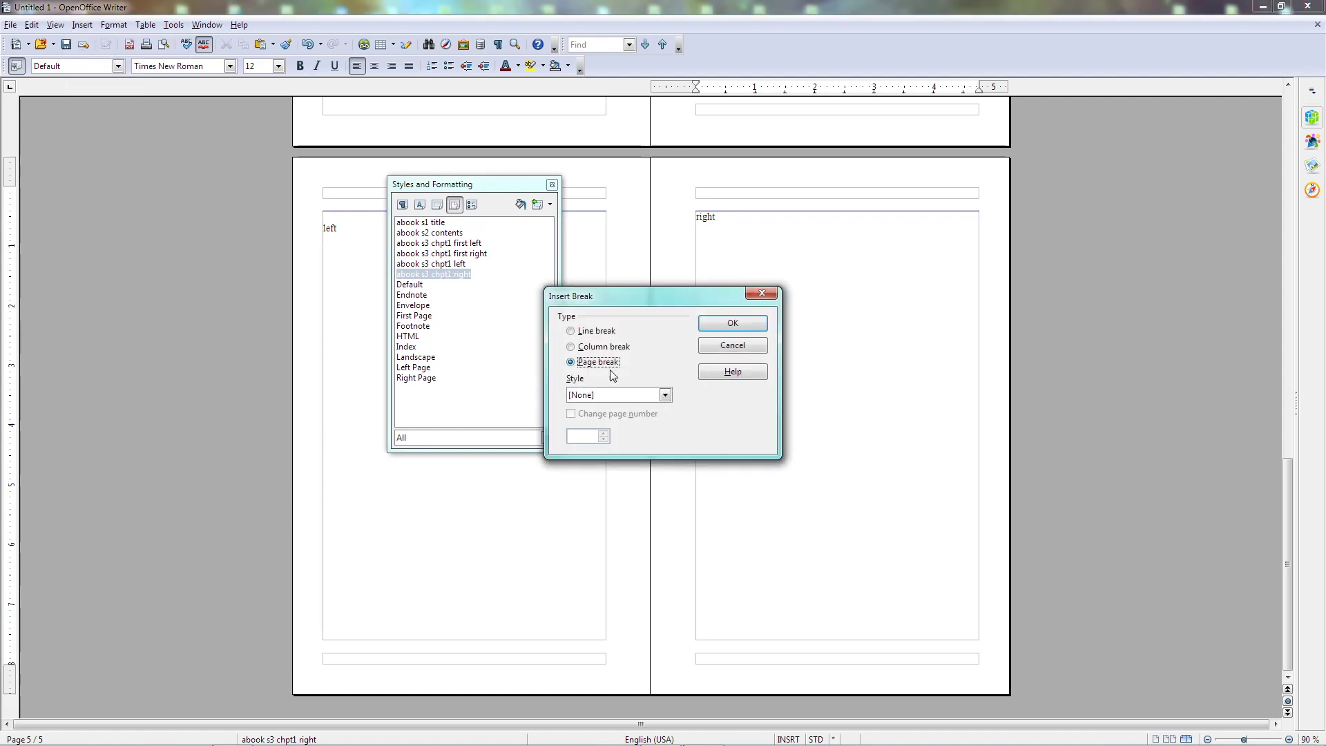
click(665, 395)
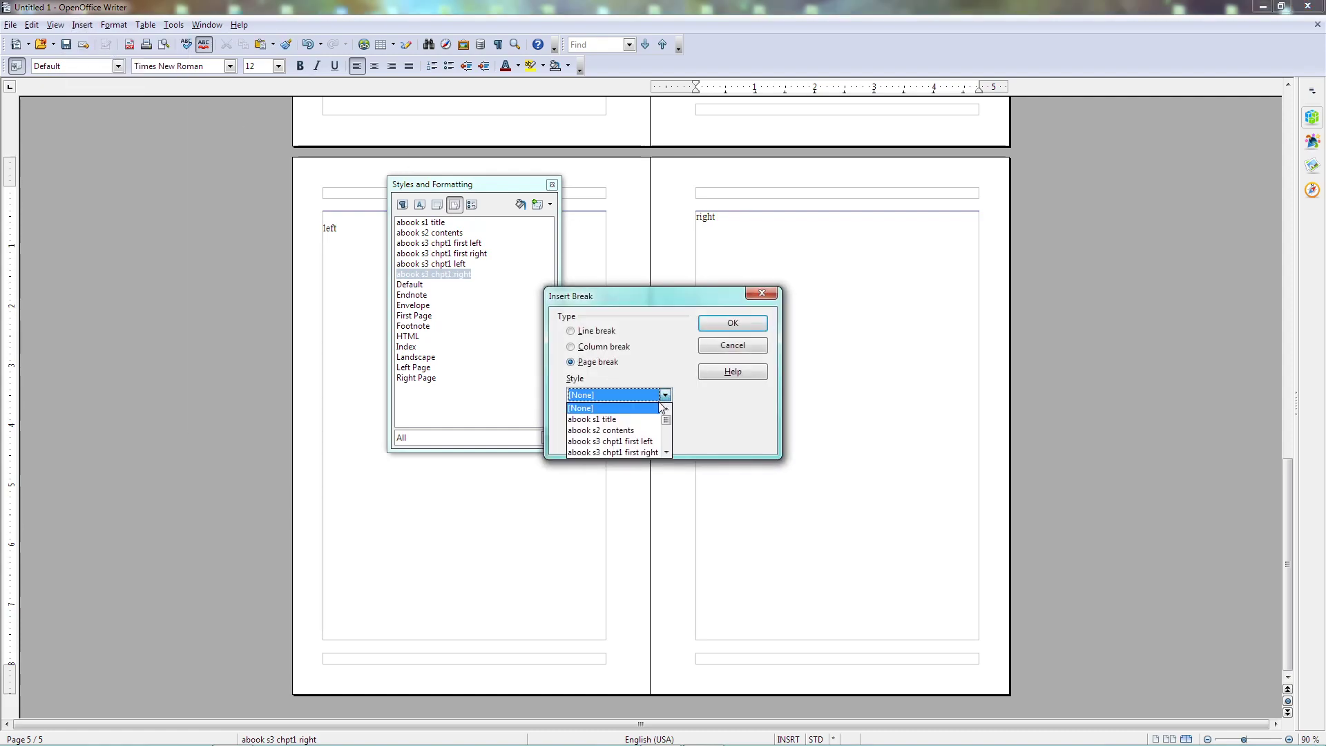
click(649, 442)
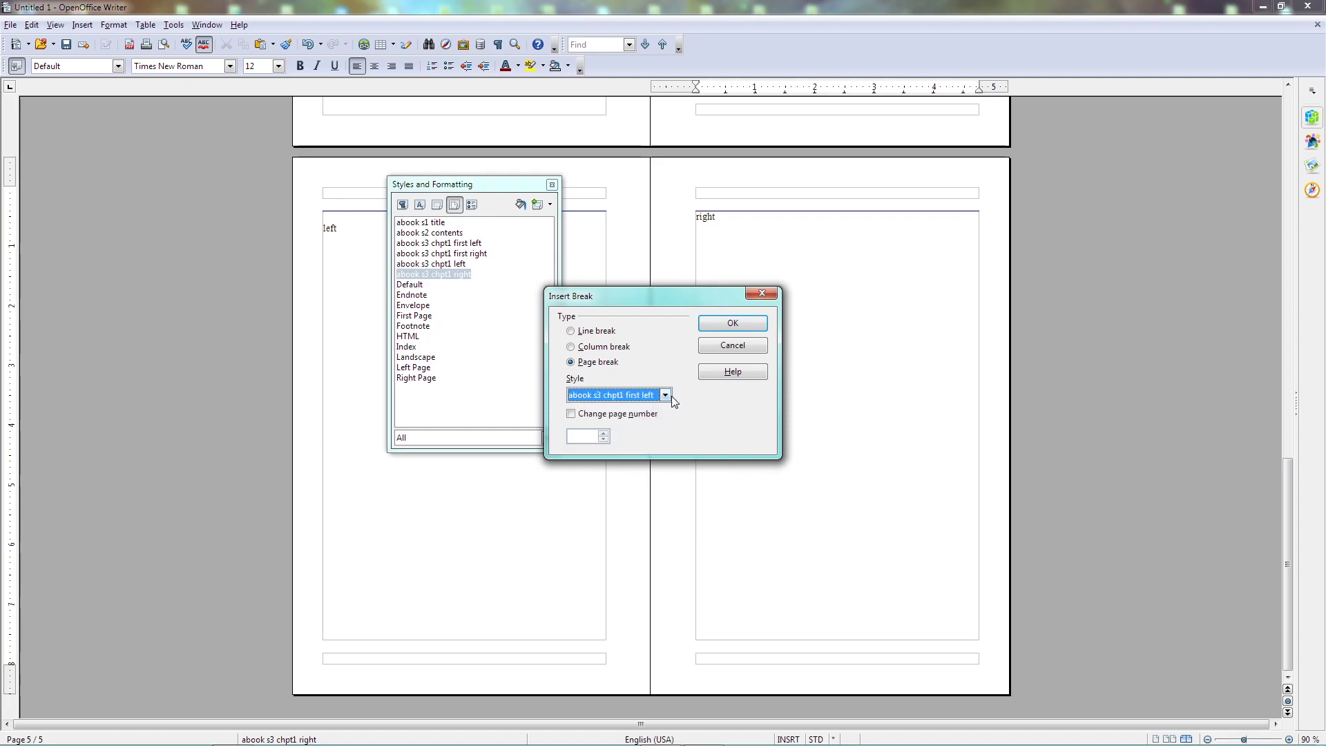
click(732, 323)
scroll(716, 407, down, 3)
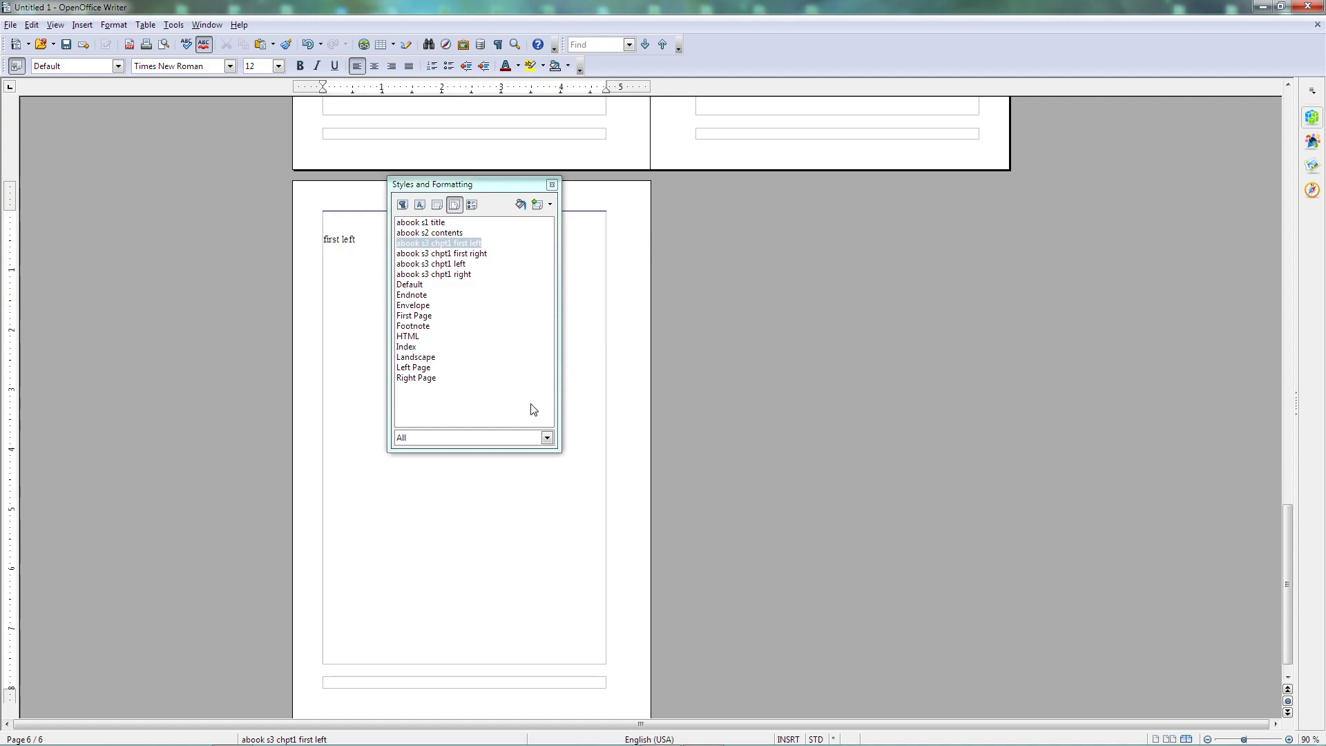
Turn on the footer for the abook s2 contents page style
scroll(464, 483, up, 7)
scroll(597, 520, up, 10)
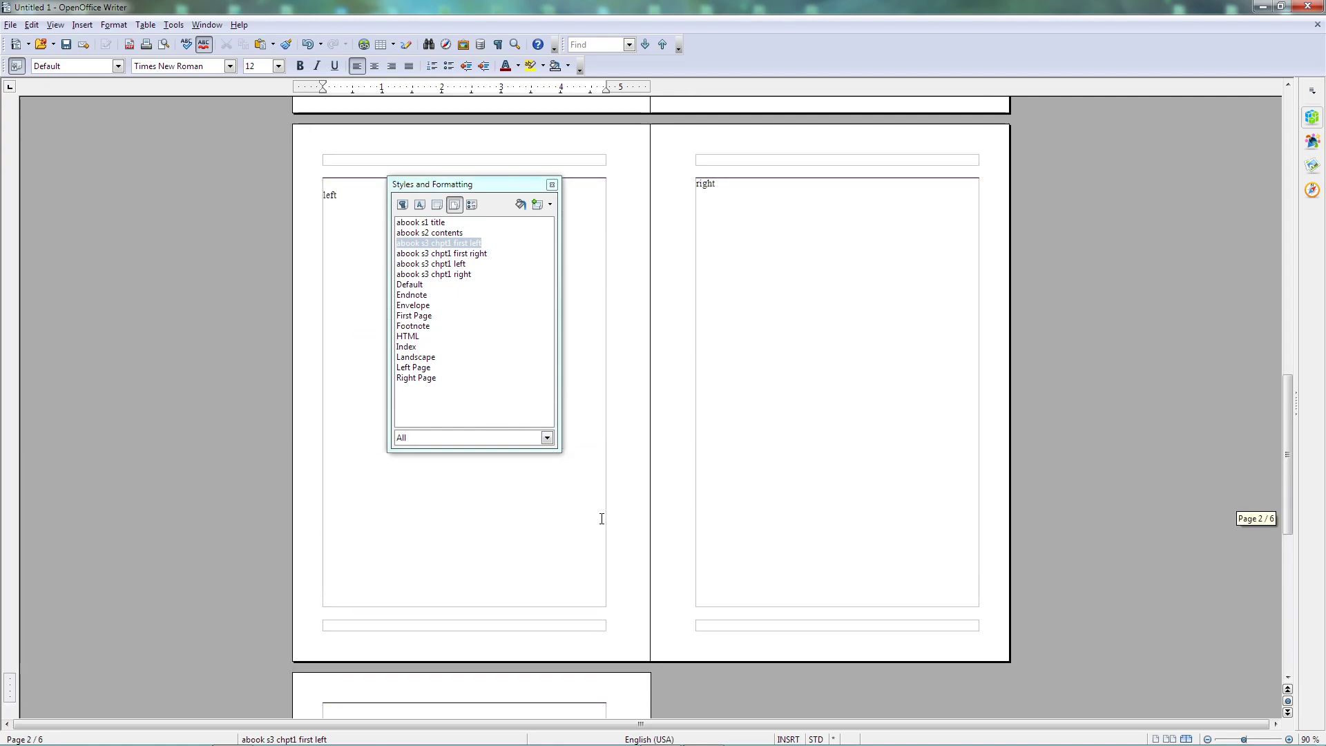
scroll(687, 429, up, 13)
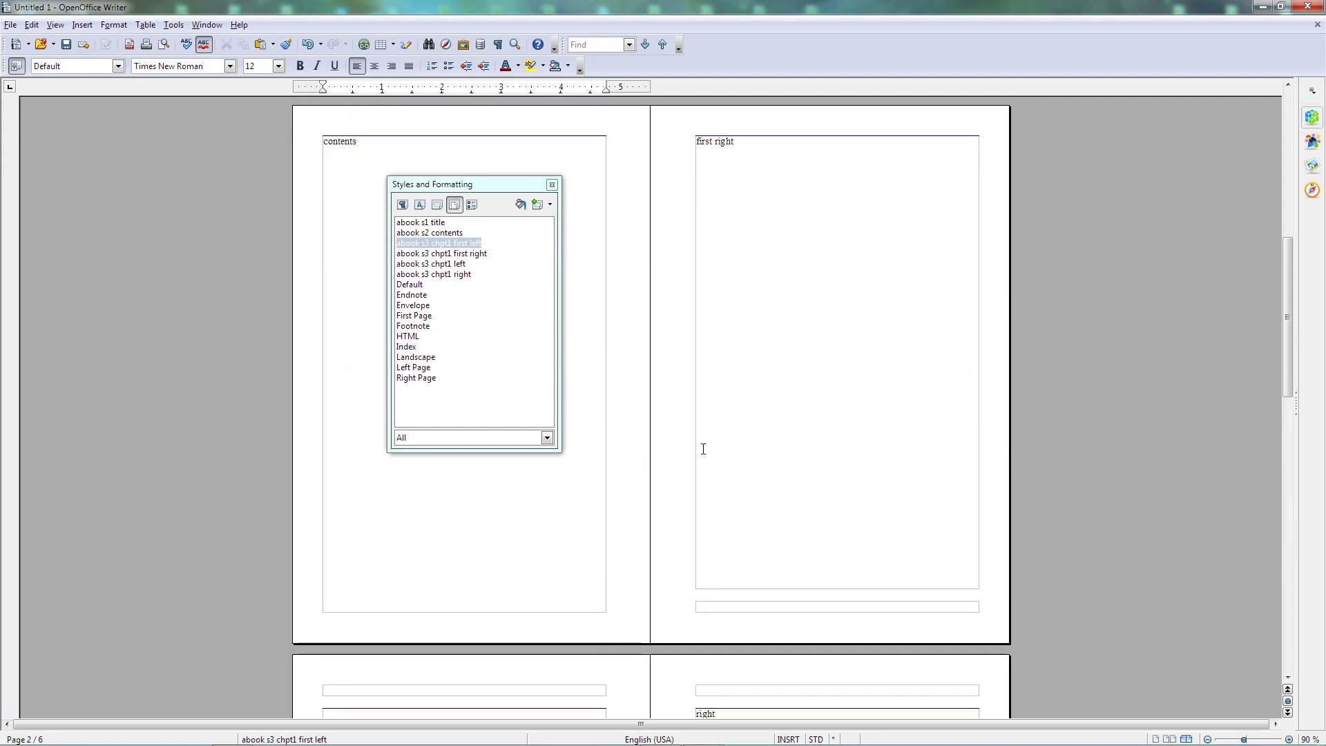
scroll(703, 452, down, 9)
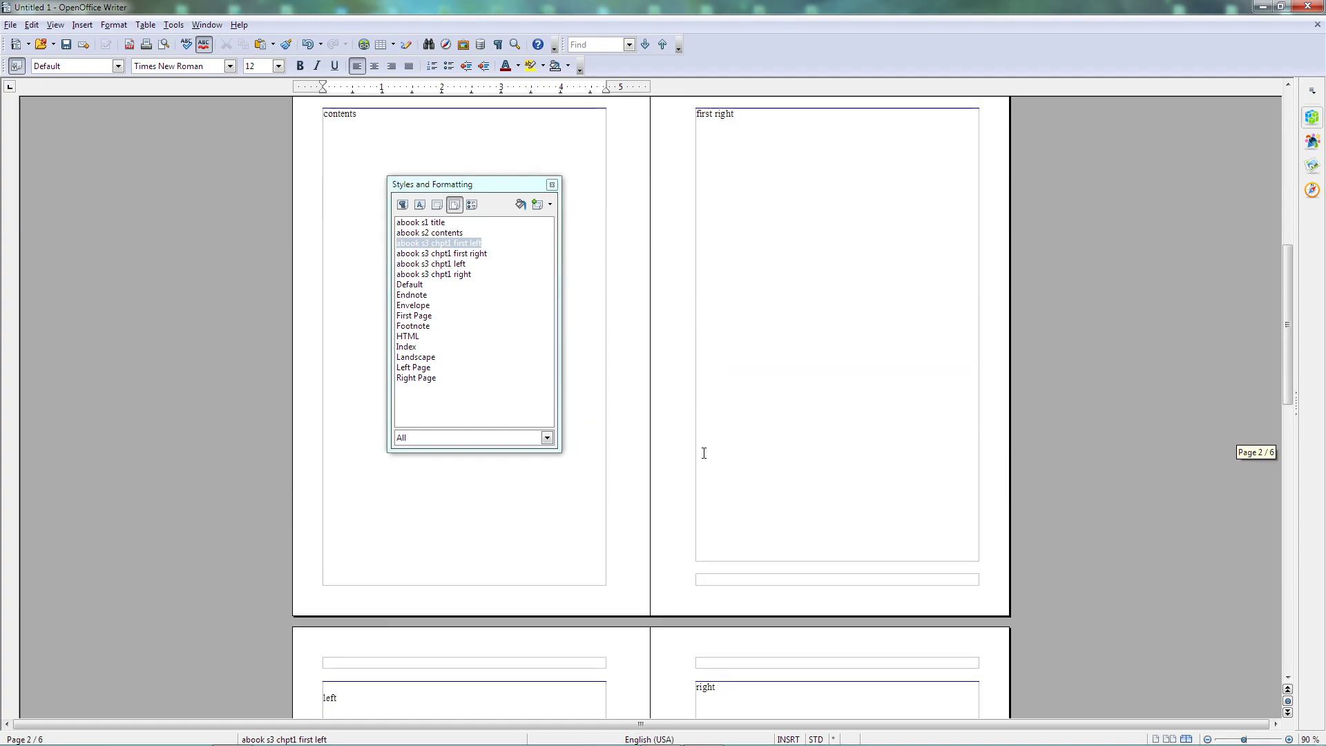
click(385, 518)
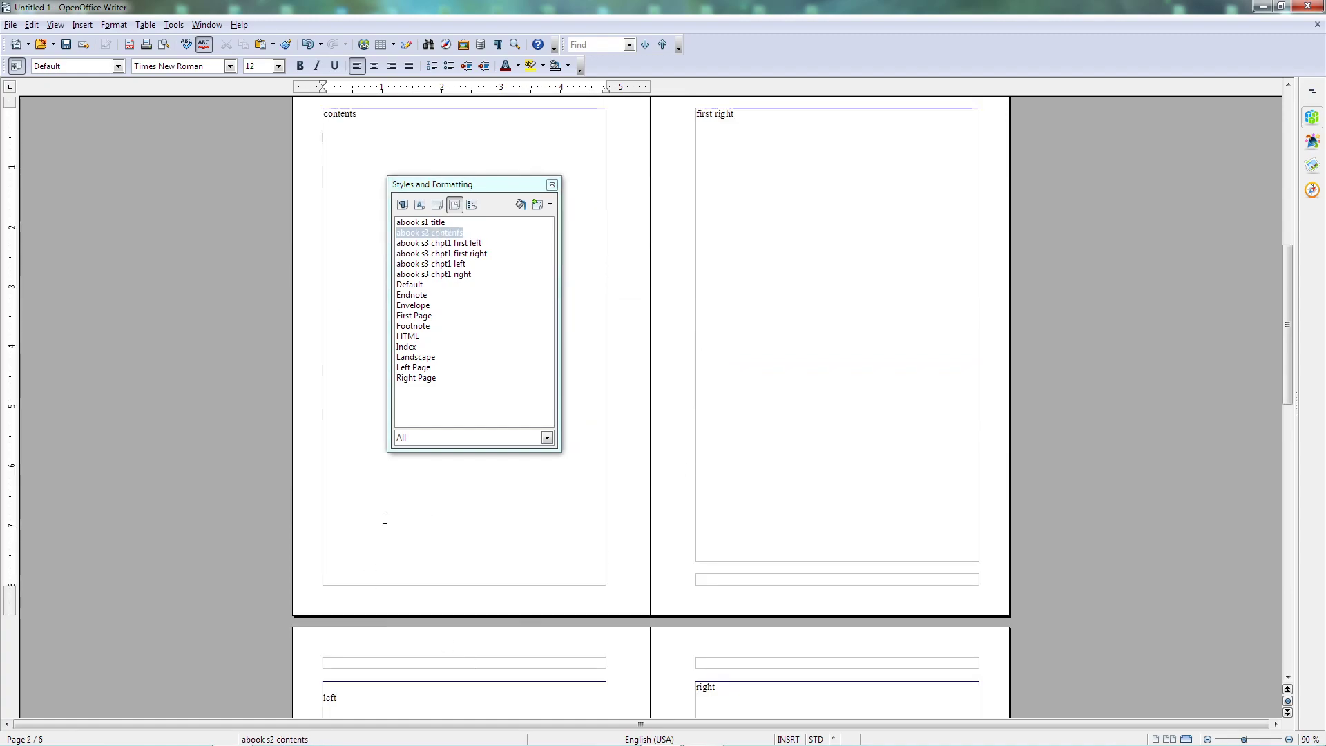
click(432, 236)
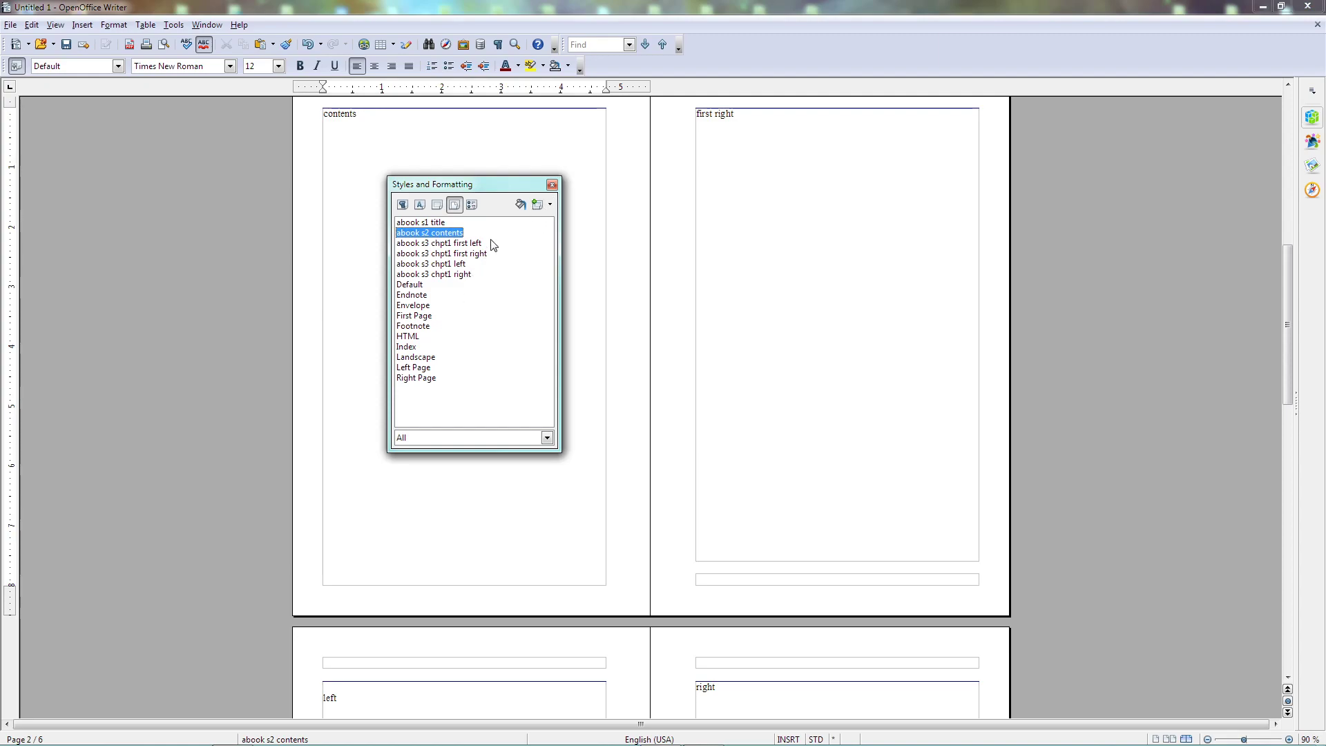
click(549, 204)
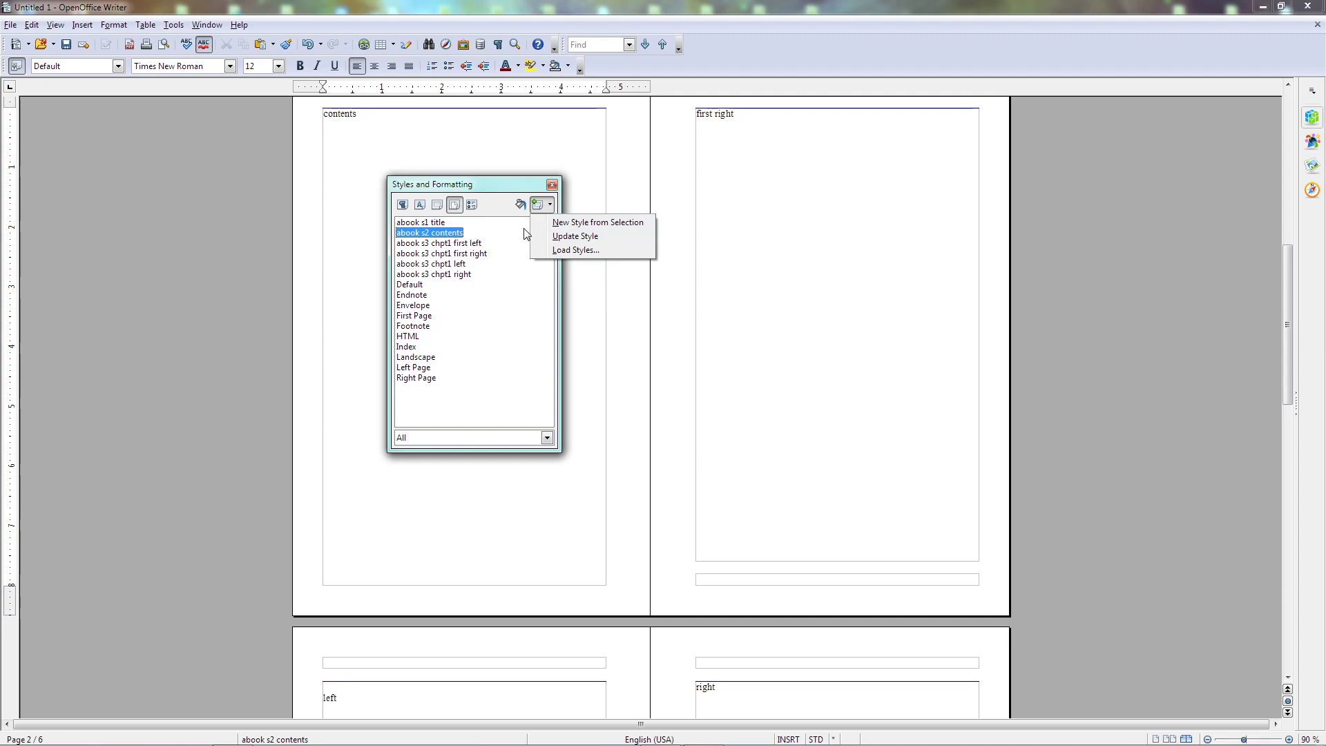
right_click(449, 237)
right_click(449, 237)
click(485, 254)
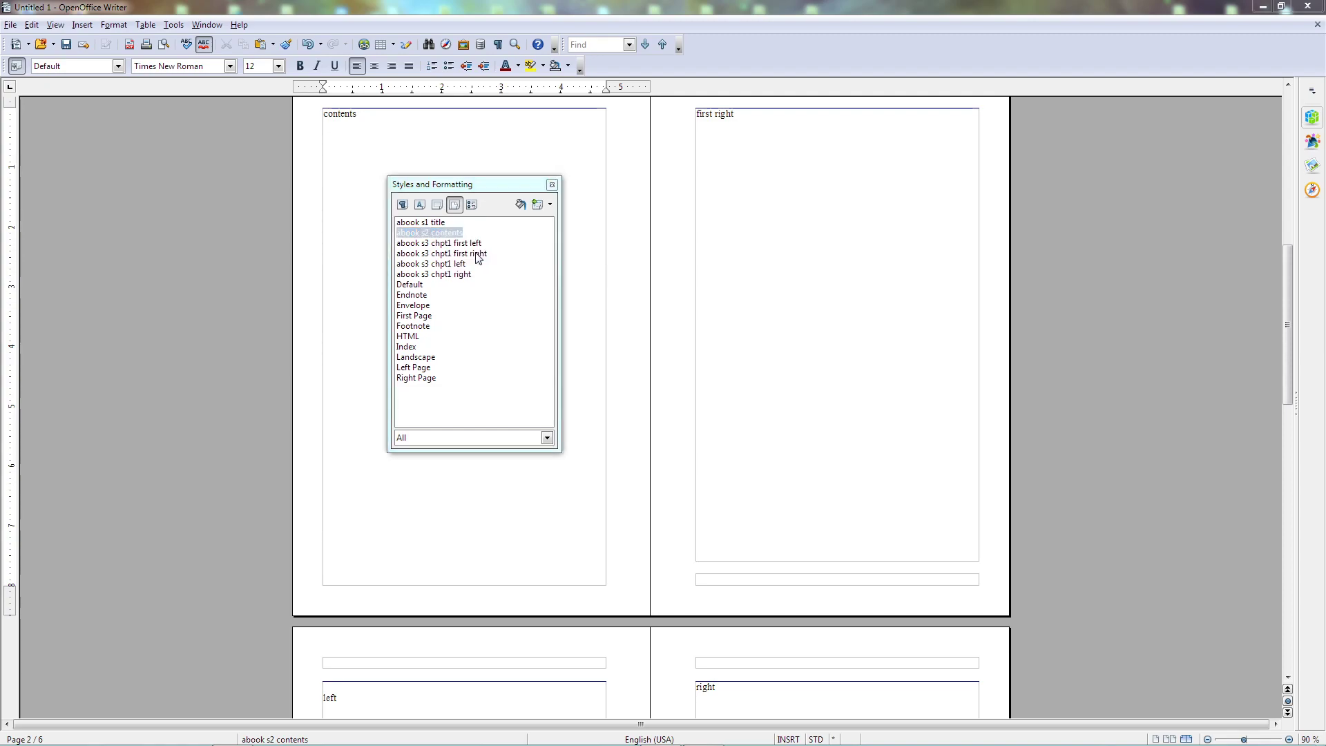
click(600, 219)
click(769, 450)
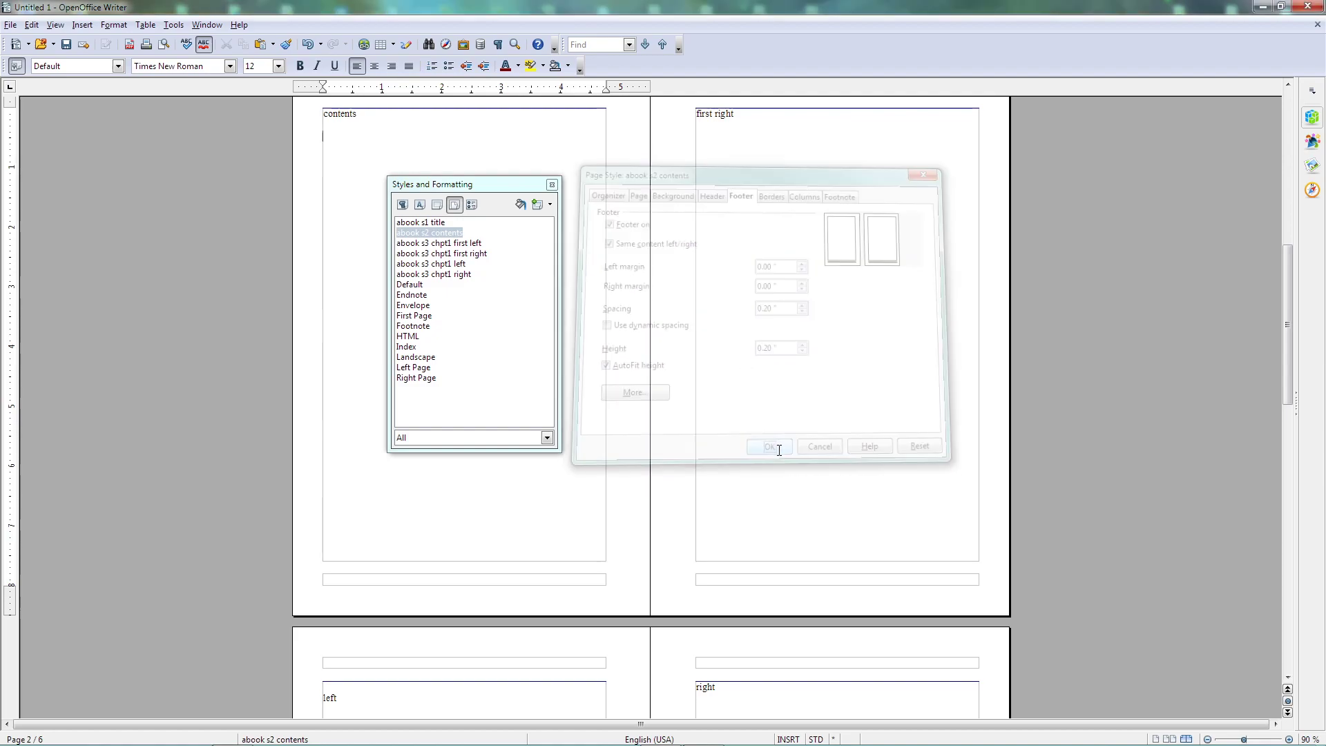
Set the page number format of the abook s2 contents page style to lowercase Roman numerals (i, ii, iii, ...)
right_click(432, 233)
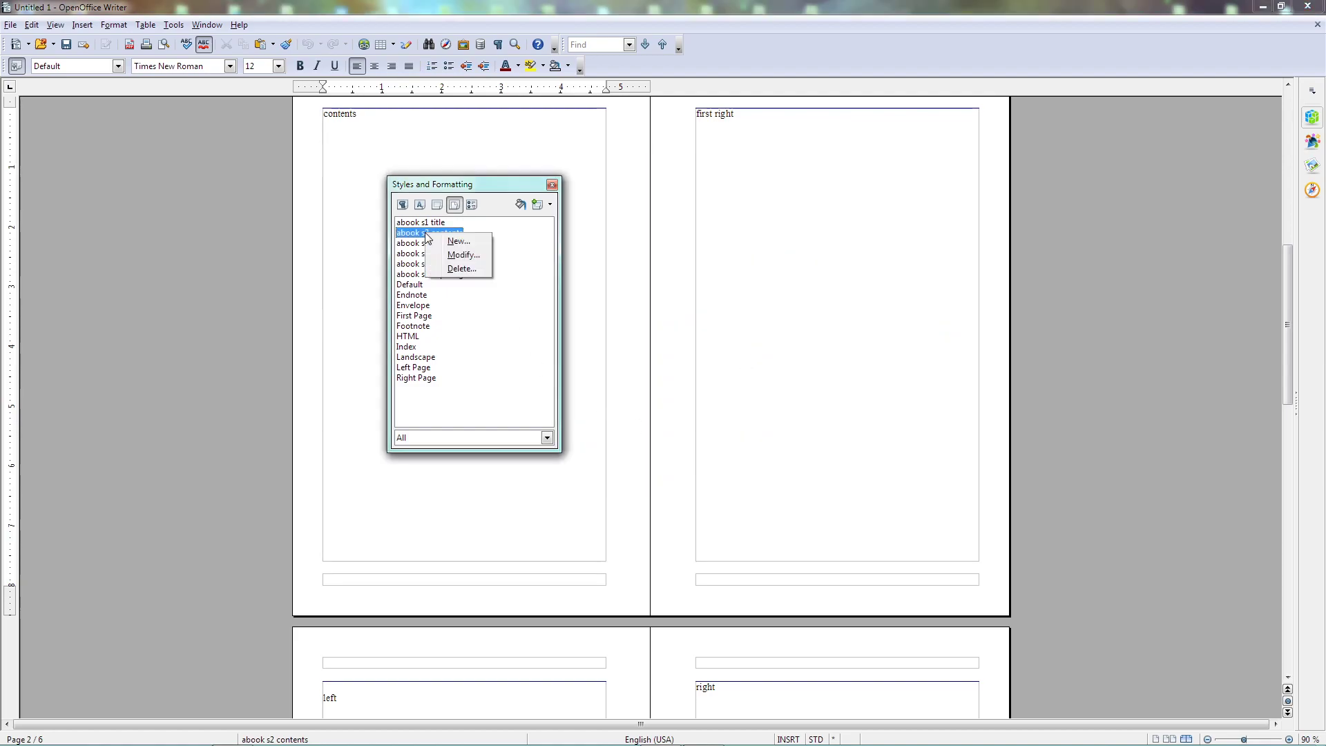
click(460, 254)
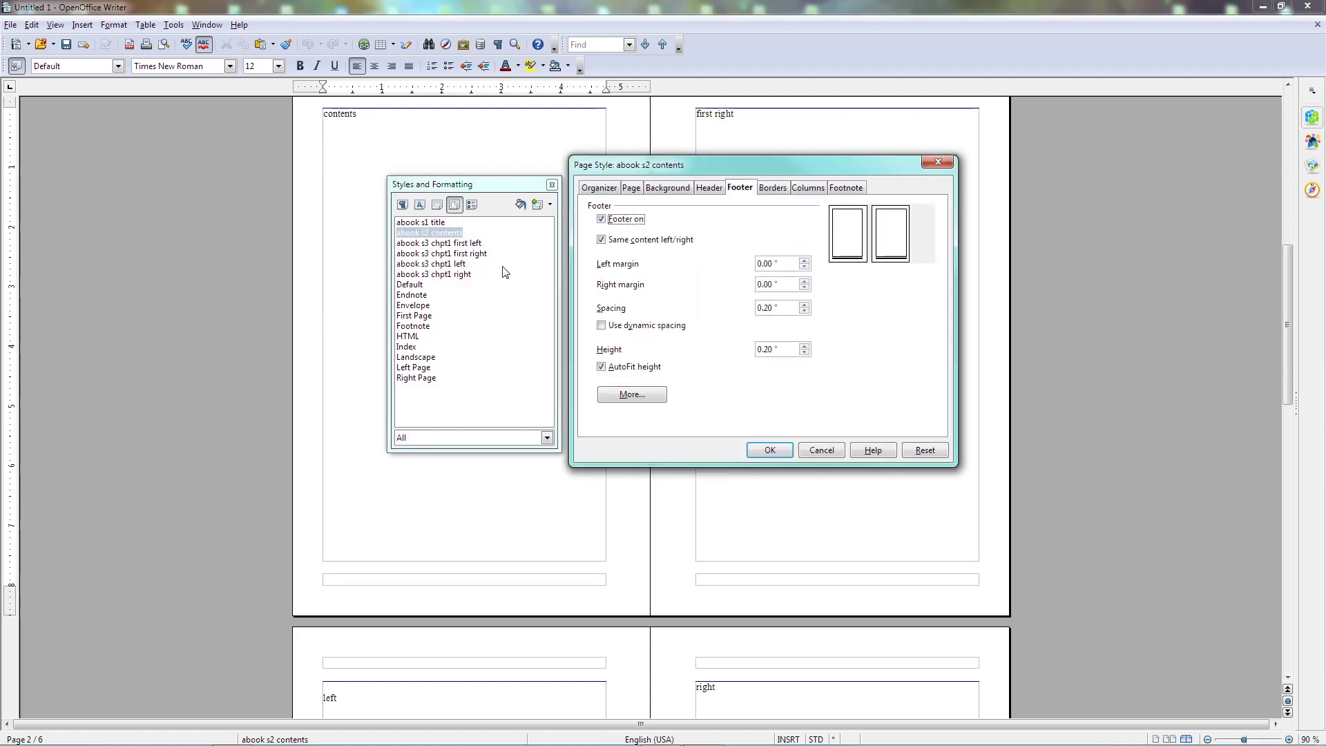
click(630, 188)
click(923, 356)
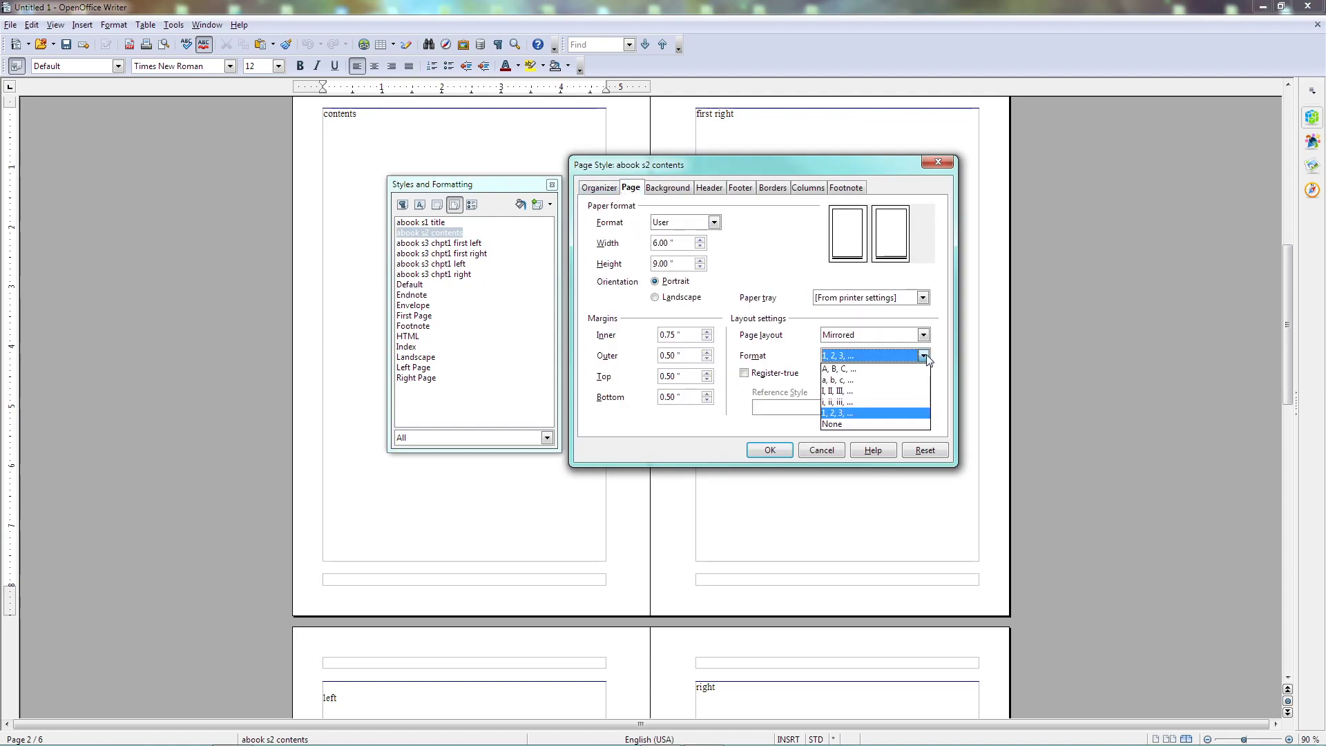
click(844, 403)
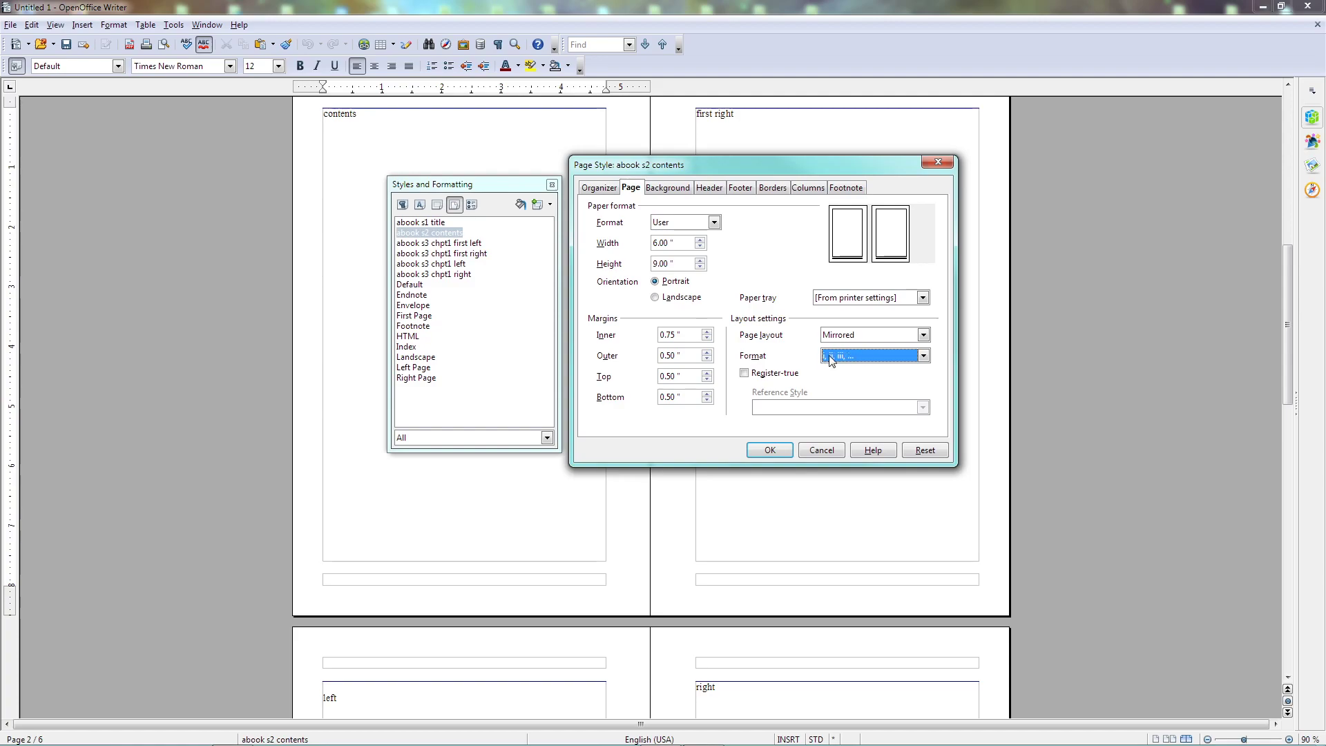
click(767, 450)
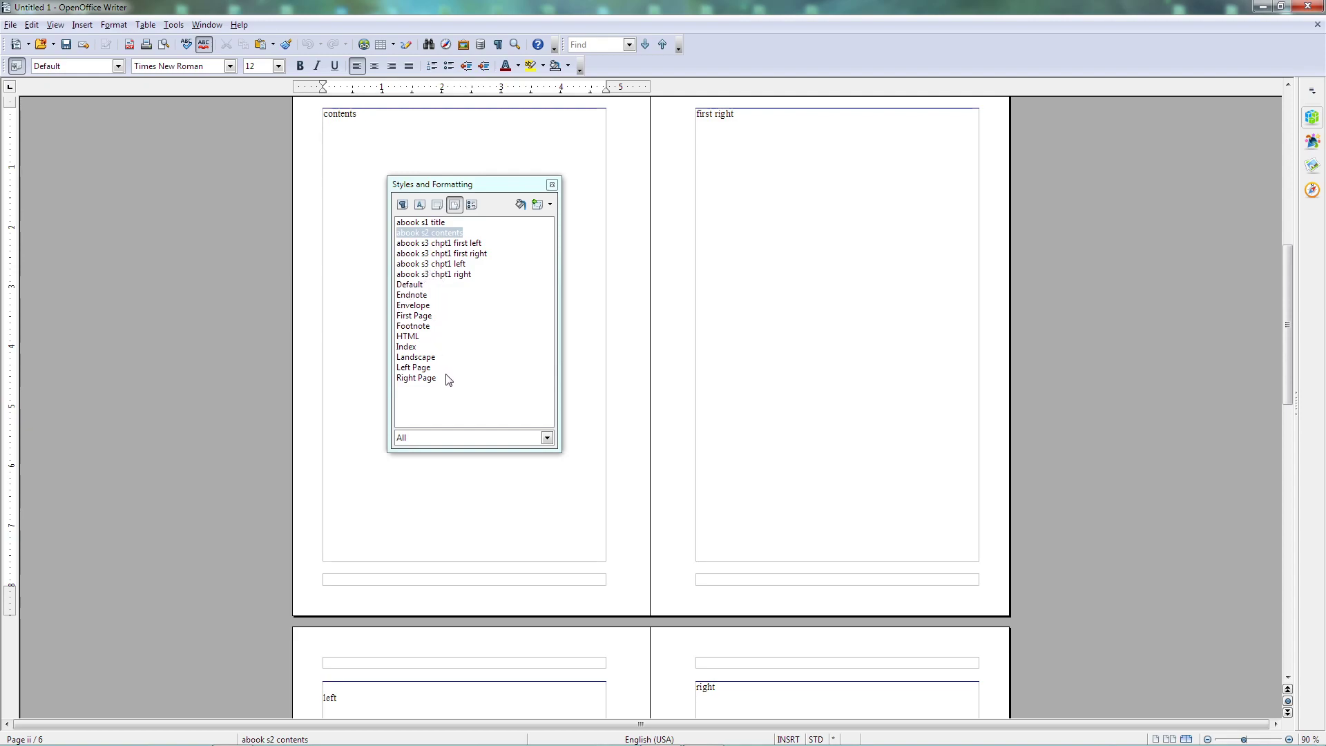
Insert a page number field in the footer of the contents page
click(364, 579)
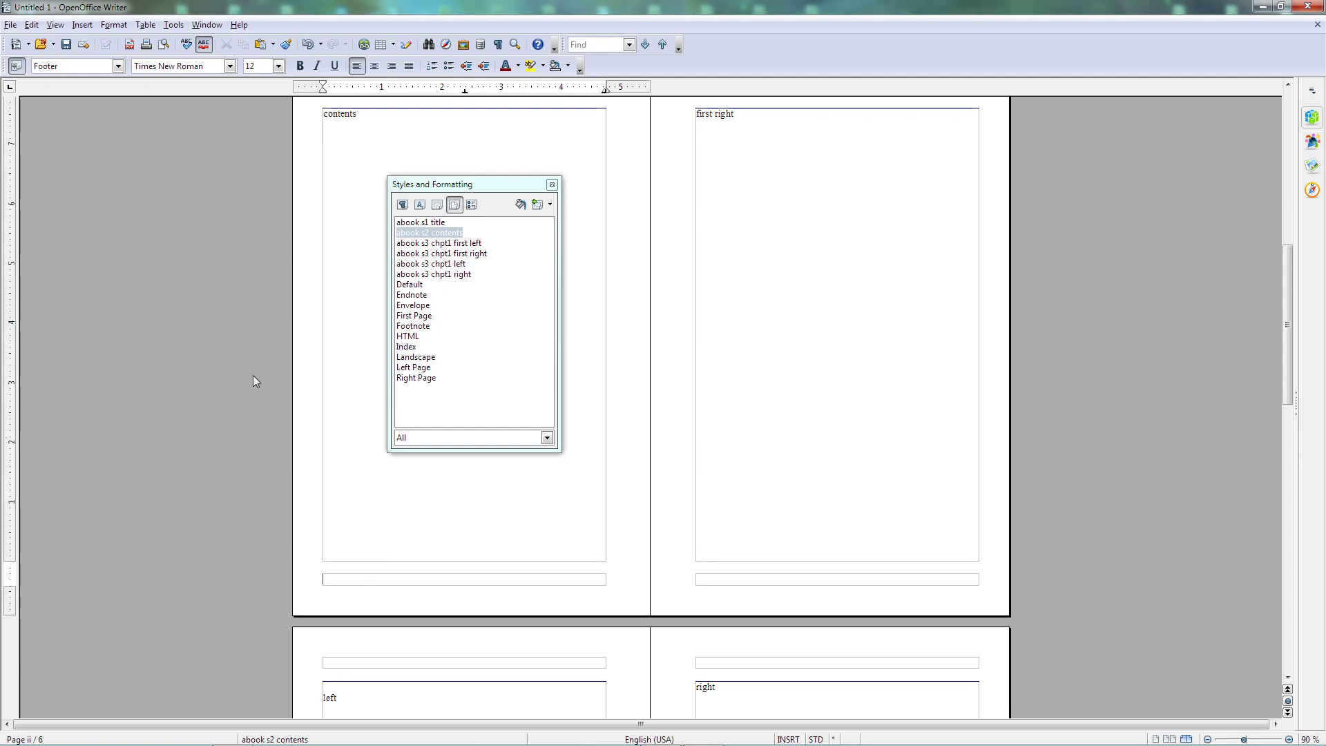
click(83, 26)
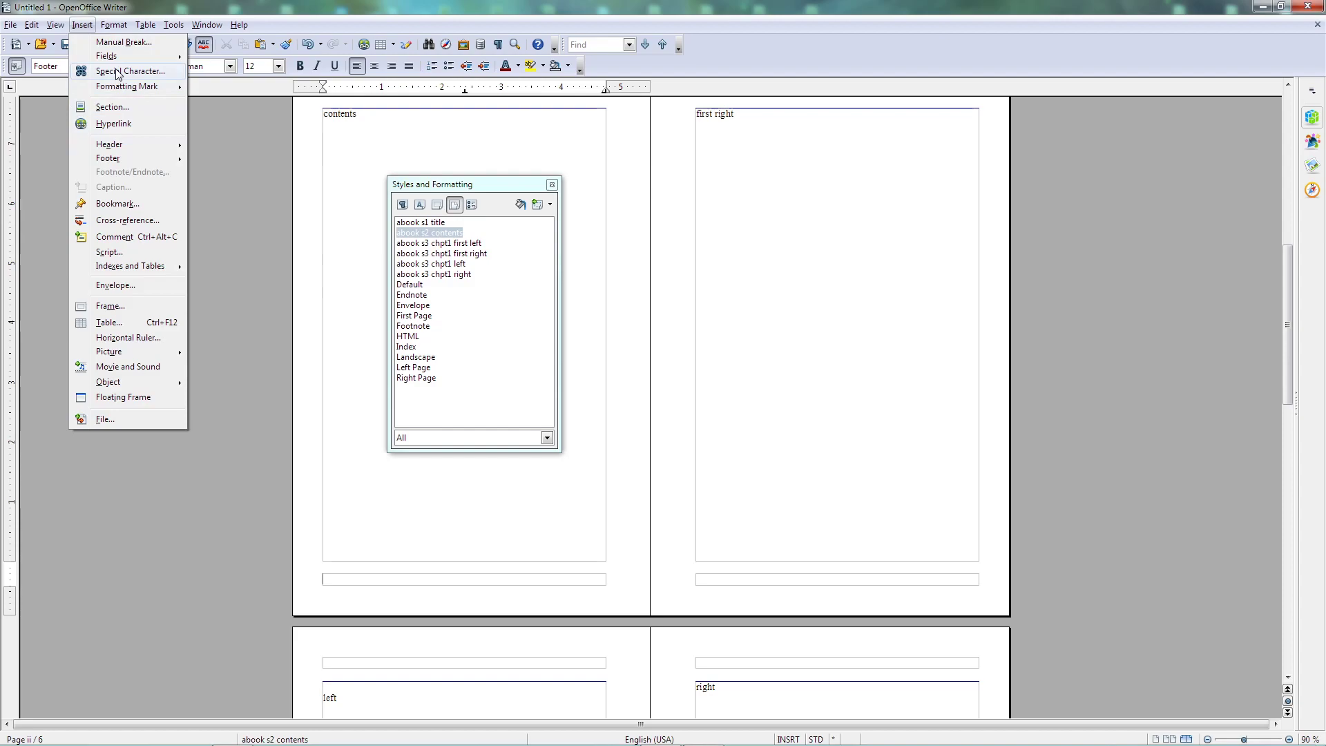
mouse_move(115, 60)
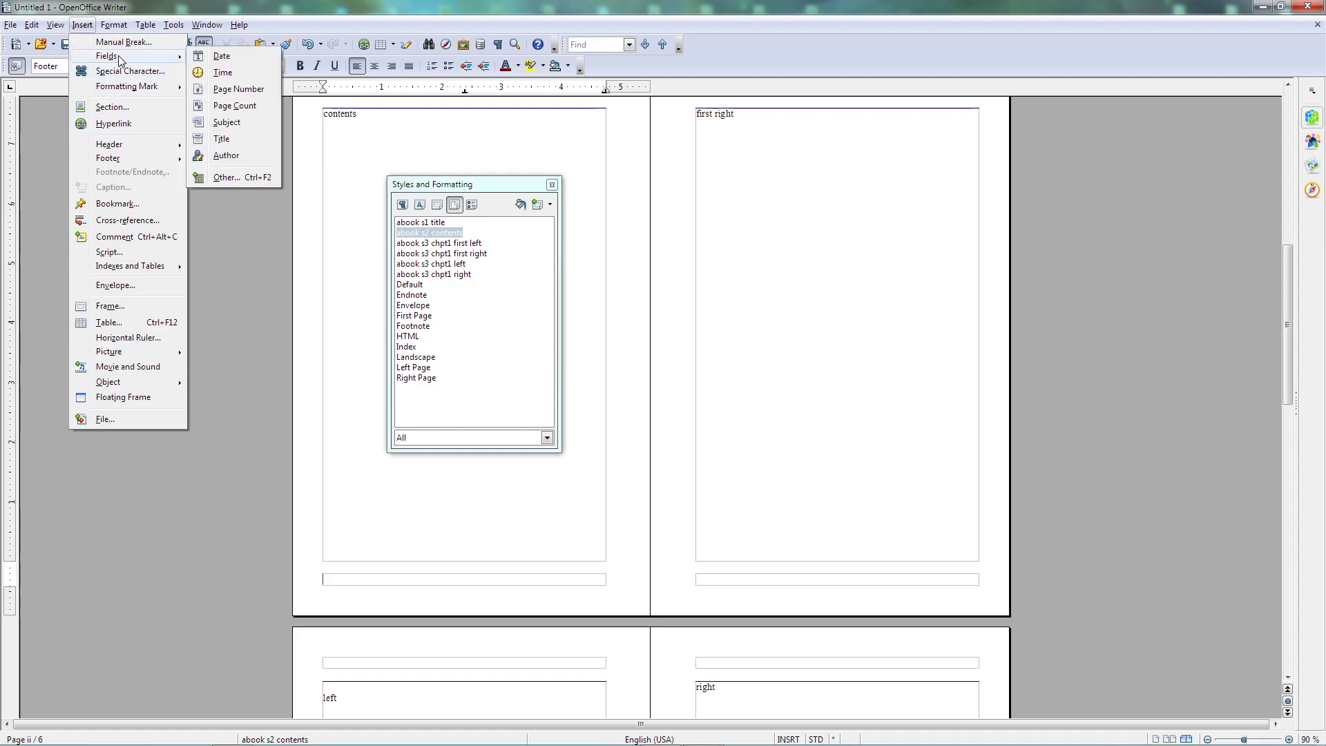
click(236, 92)
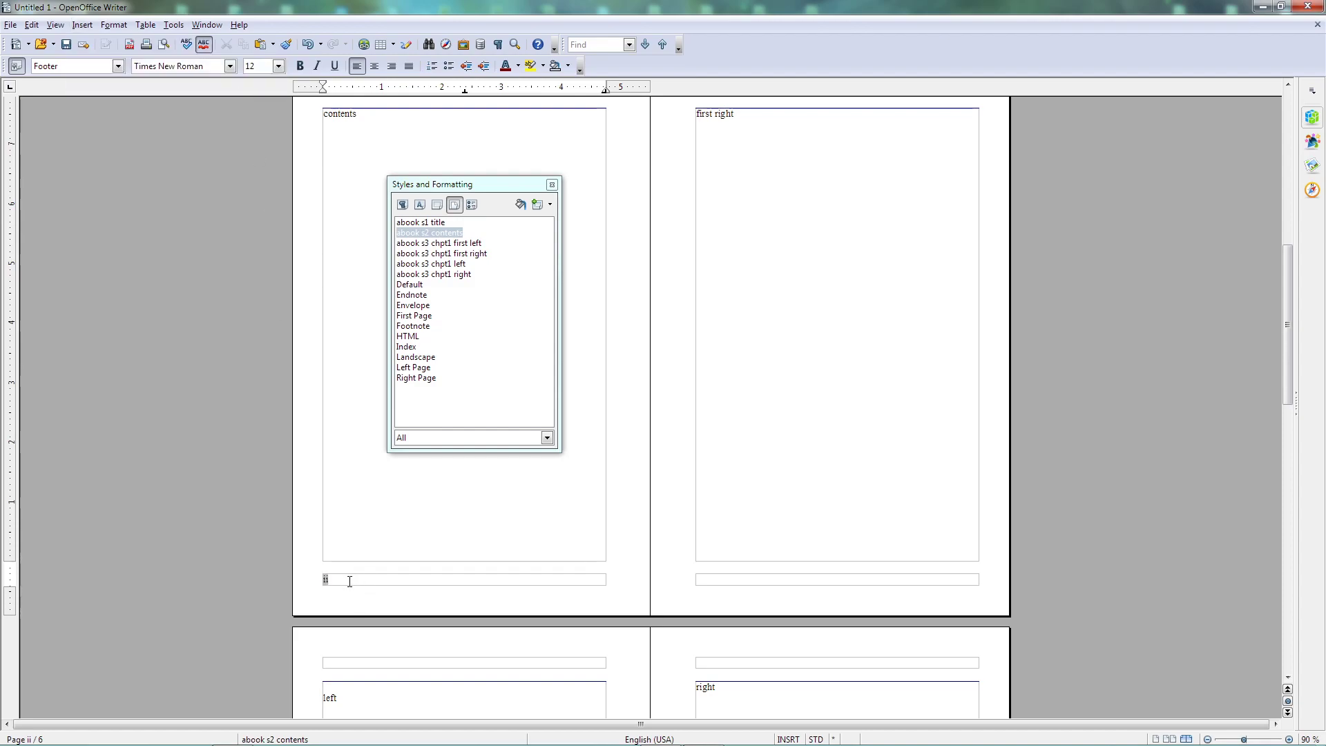
Add empty paragraphs below the "Title" text until the title section fills four pages
scroll(536, 524, up, 3)
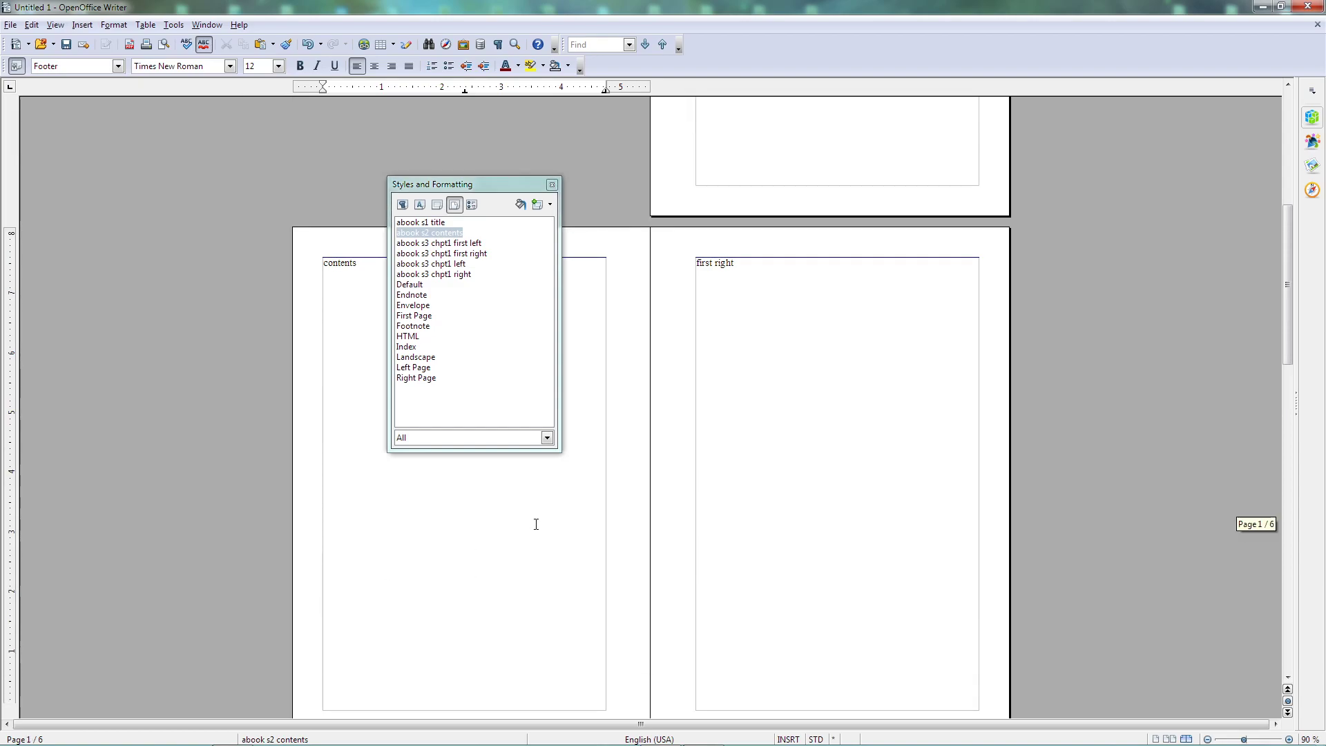
scroll(685, 410, down, 5)
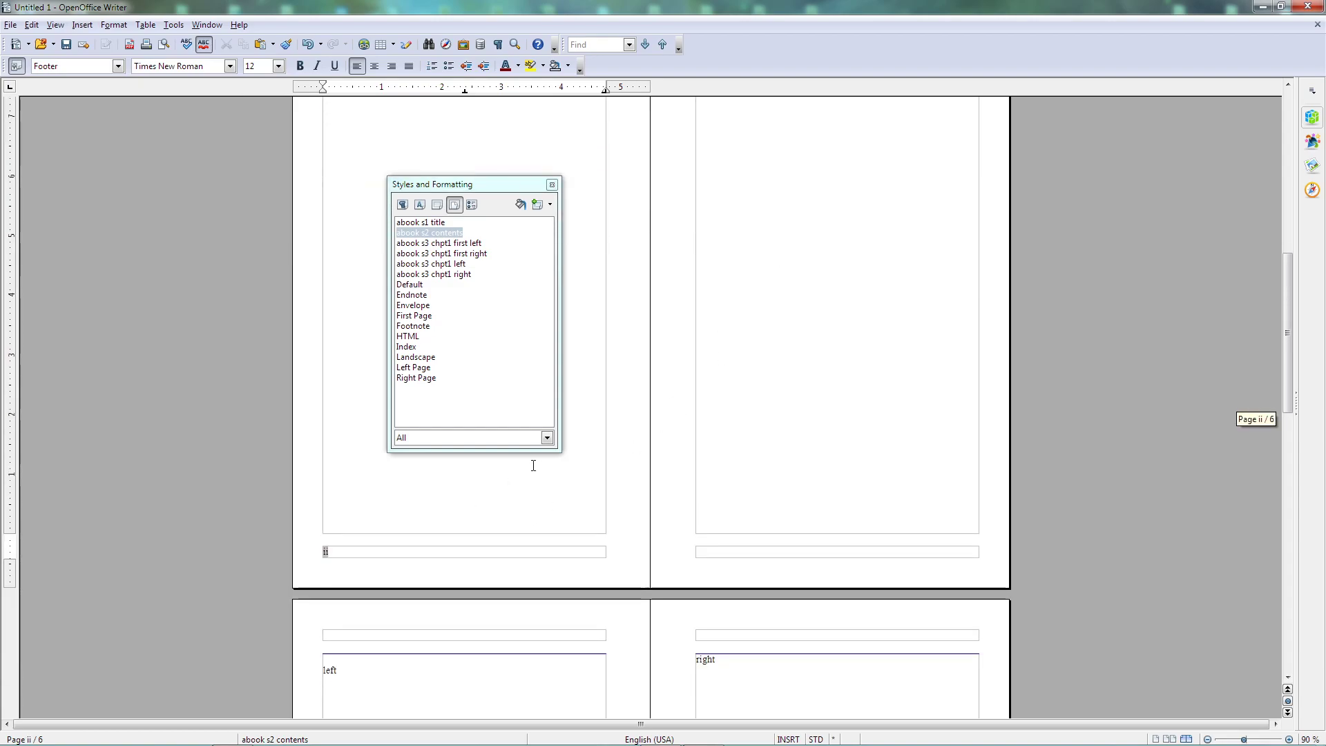
scroll(536, 464, down, 4)
scroll(560, 466, up, 3)
click(734, 165)
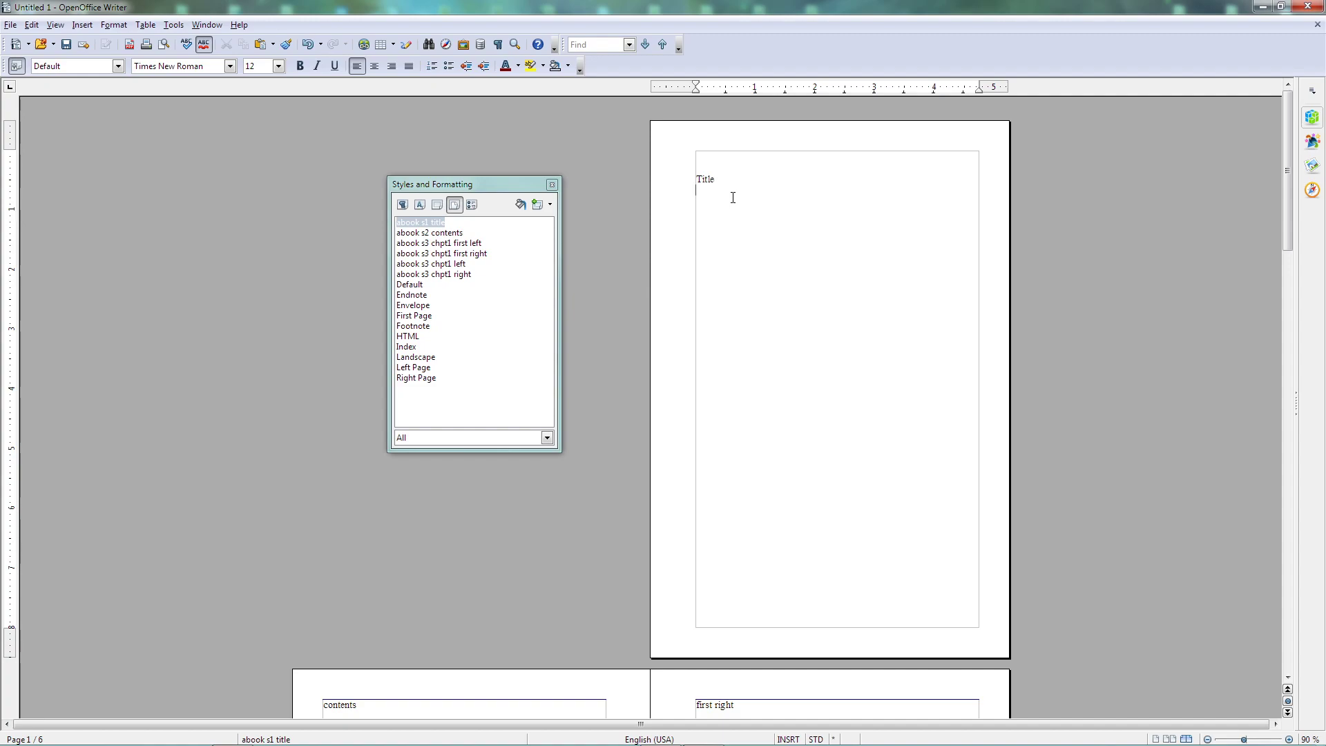
key(Return)
key(Return)
key(Return)
key(Return)
key(Return)
key(Return)
key(Return)
key(Return)
key(Return)
key(Return)
key(Return)
key(Return)
key(Return)
key(Return)
key(Return)
key(Return)
key(Return)
key(Return)
key(Return)
key(Return)
key(Return)
key(Return)
key(Return)
key(Return)
key(Return)
key(Return)
key(Return)
key(Return)
key(Return)
key(Return)
key(Return)
key(Return)
key(Return)
key(Return)
key(Return)
key(Return)
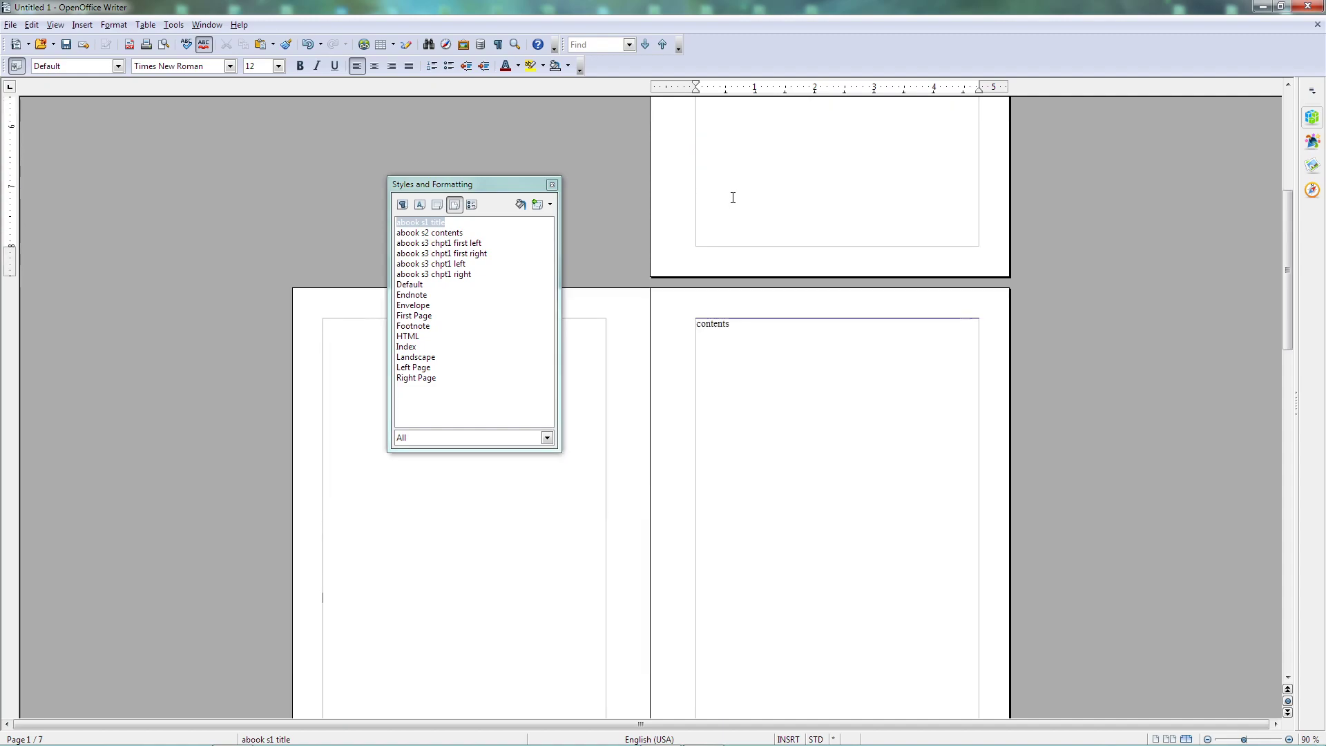
key(Return)
key(Return)
key(Return)
key(Return)
key(Return)
key(Return)
key(Return)
key(Return)
key(Return)
key(Return)
key(Return)
key(Return)
key(Return)
key(Return)
key(Return)
key(Return)
key(Return)
key(Return)
key(Return)
key(Return)
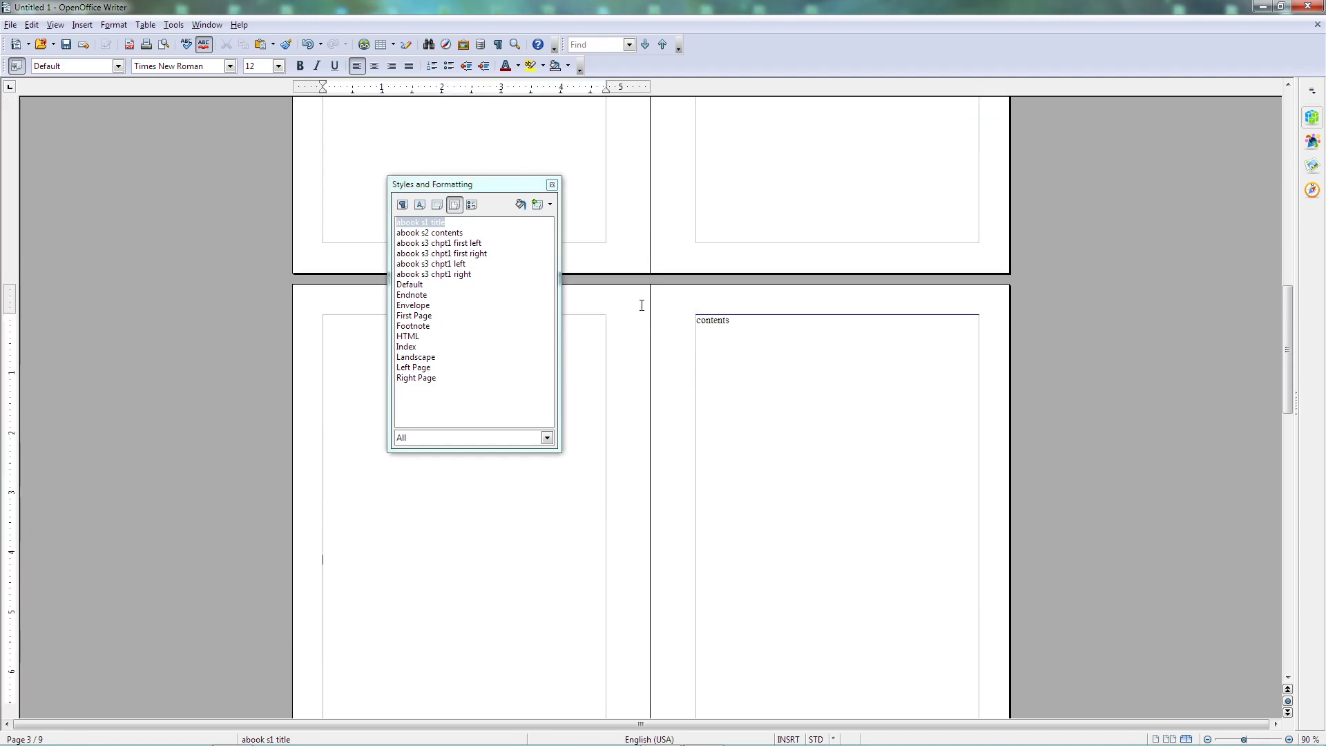
Set the offset of the page number field in the contents page footer to -4
scroll(701, 319, up, 15)
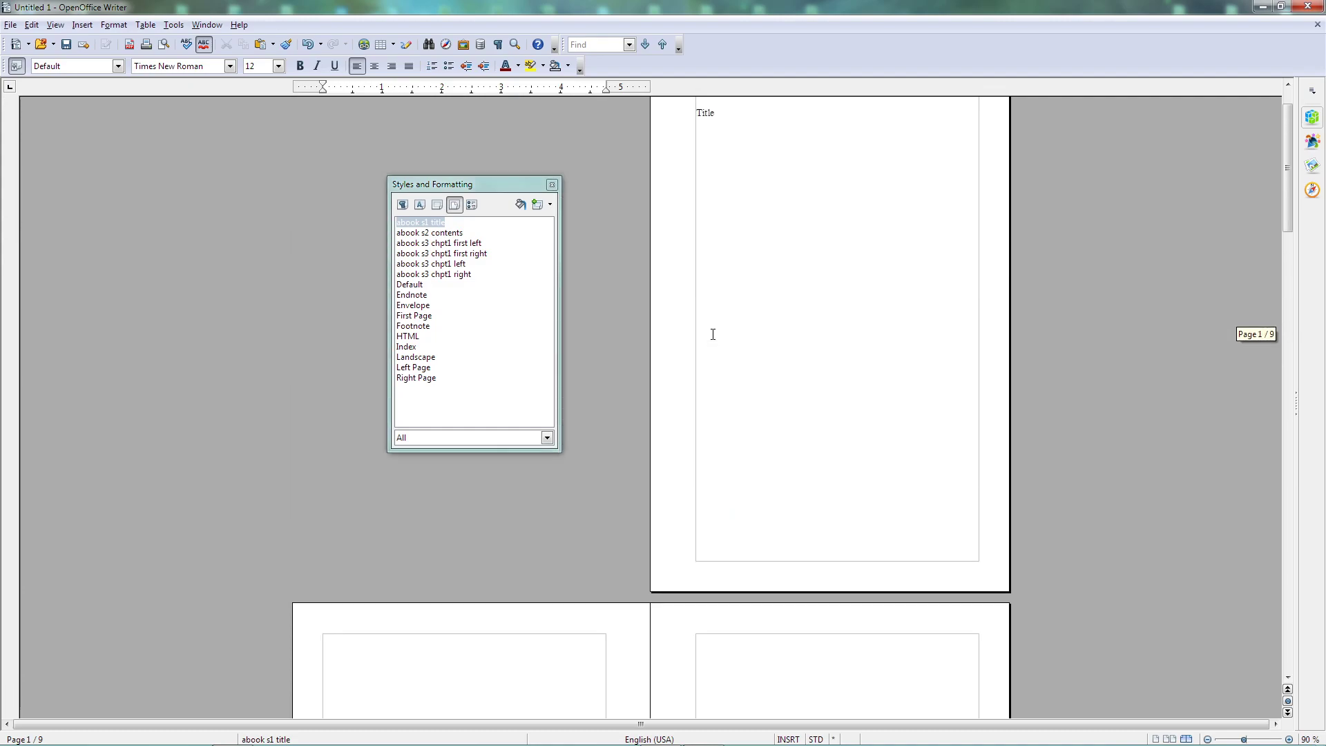
scroll(718, 335, down, 12)
scroll(744, 337, down, 10)
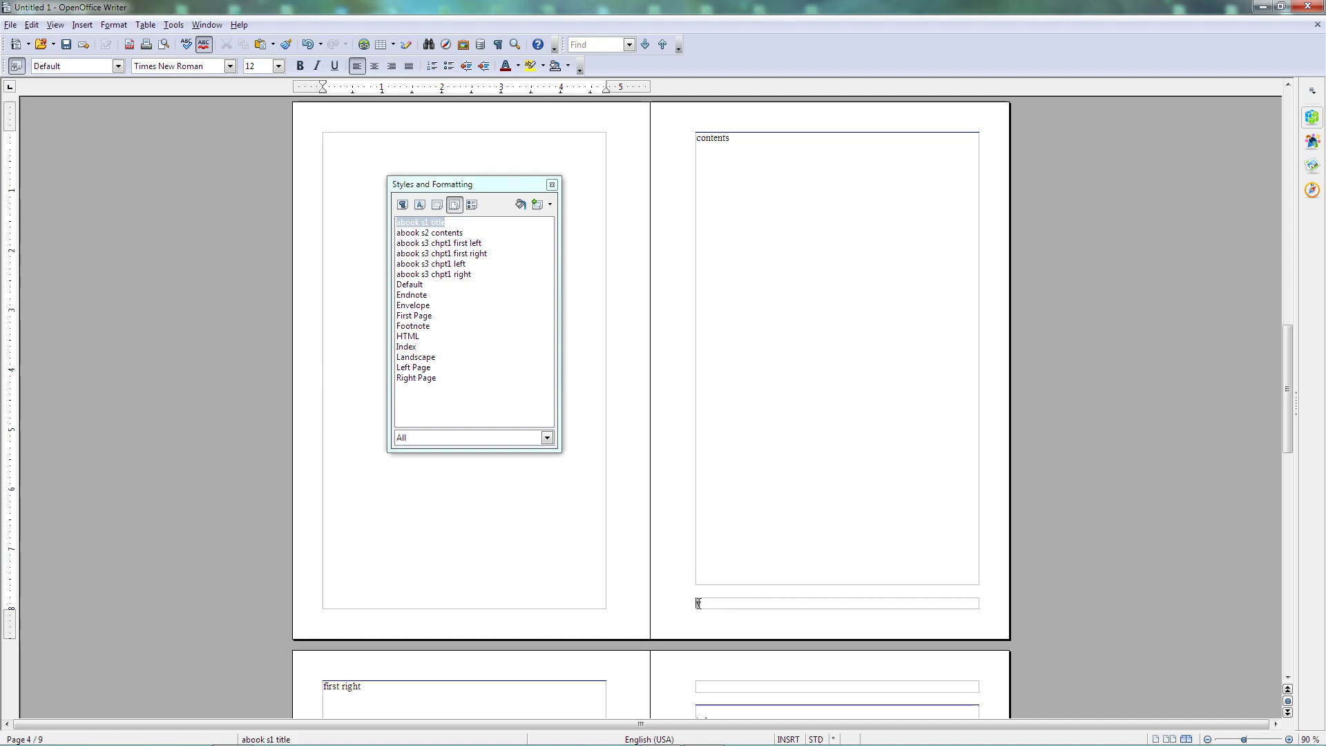
double_click(698, 603)
double_click(402, 493)
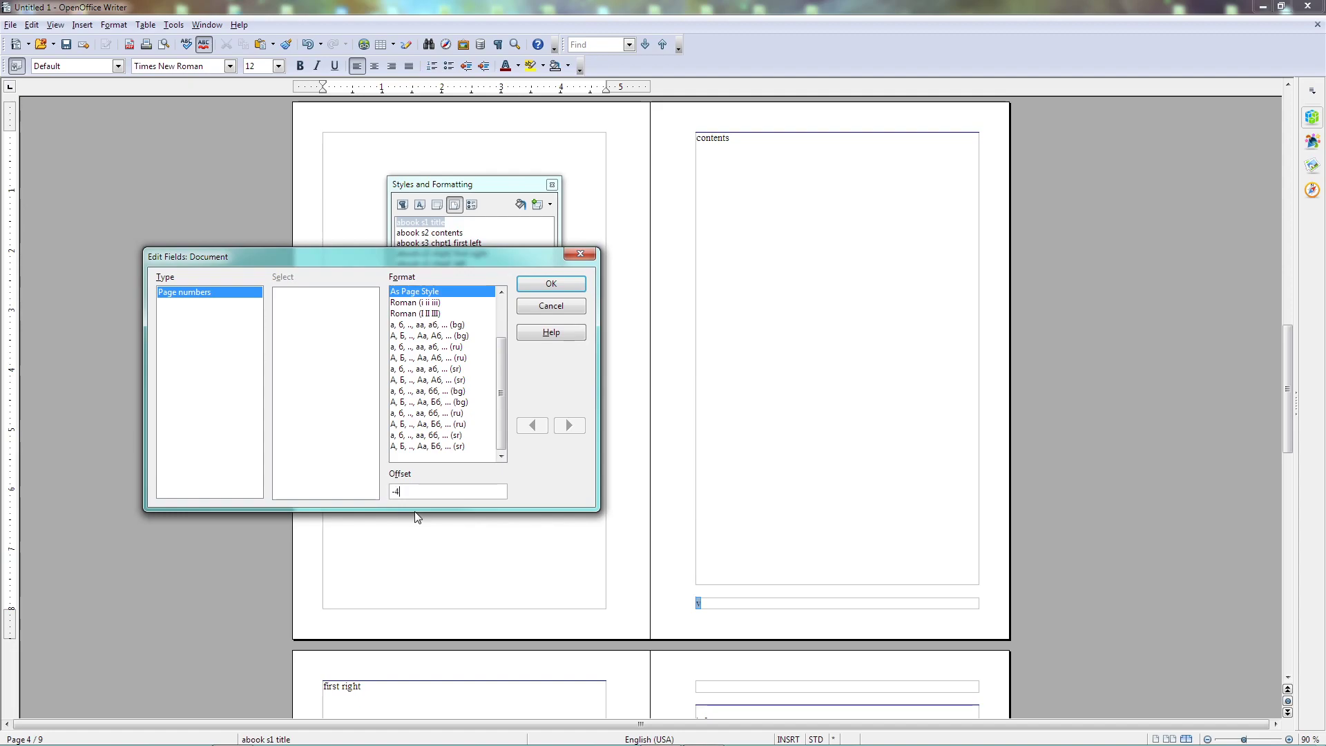
click(560, 287)
Center the page number in the contents page footer
drag(699, 604, 680, 598)
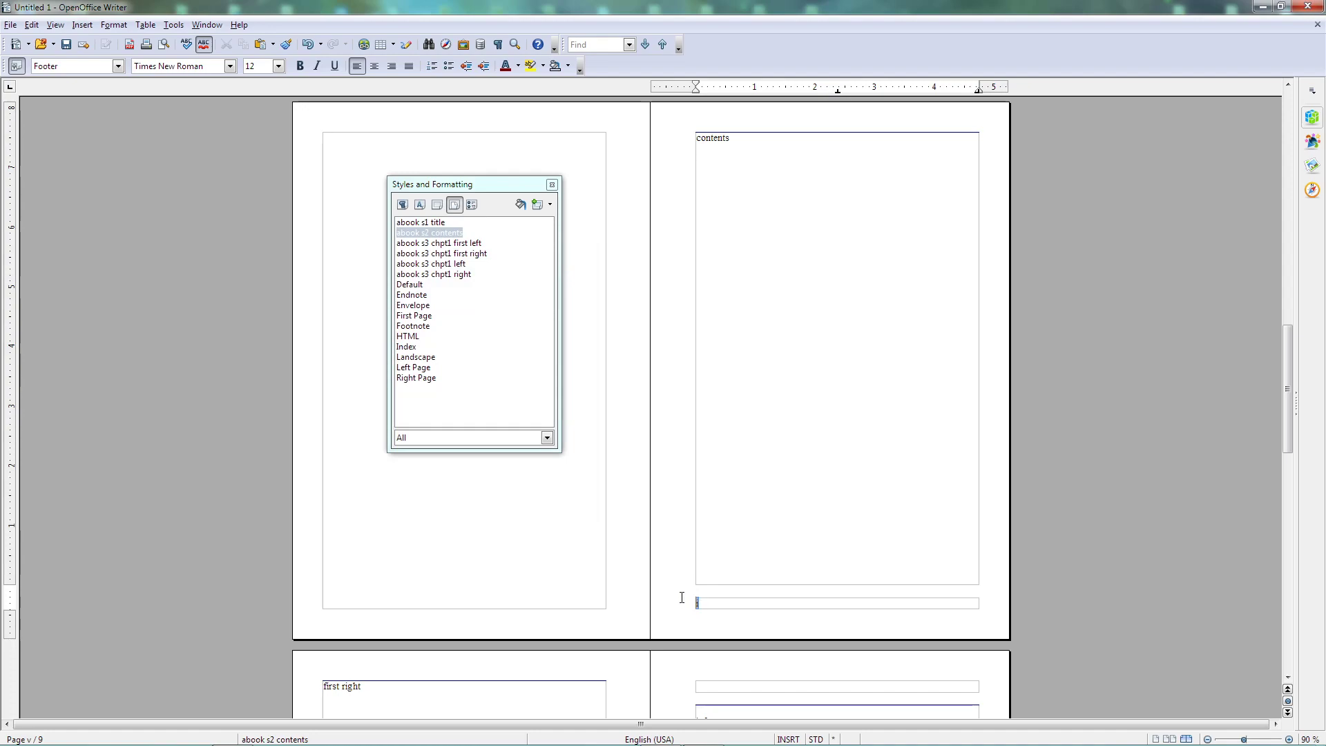
click(375, 68)
click(841, 607)
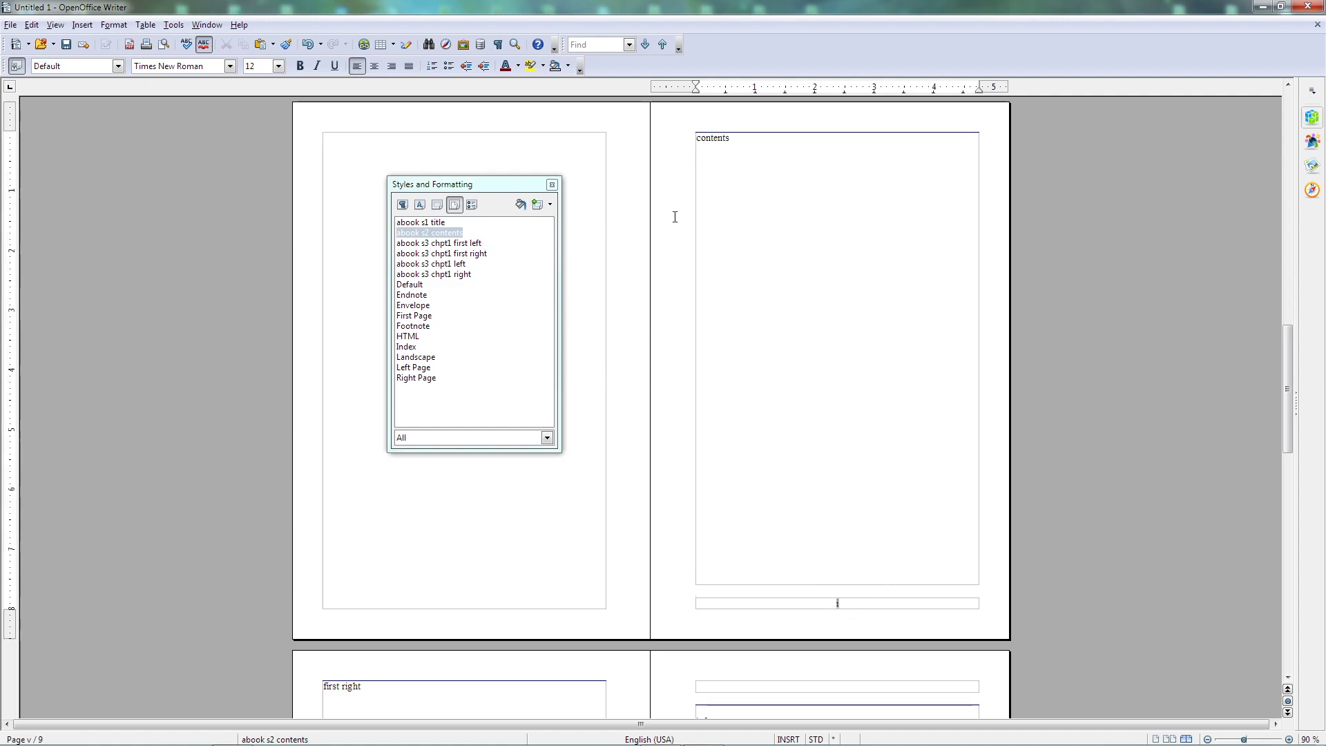
Show nonprinting characters and add empty paragraphs below the "contents" text until the section runs onto a second page
scroll(588, 328, down, 3)
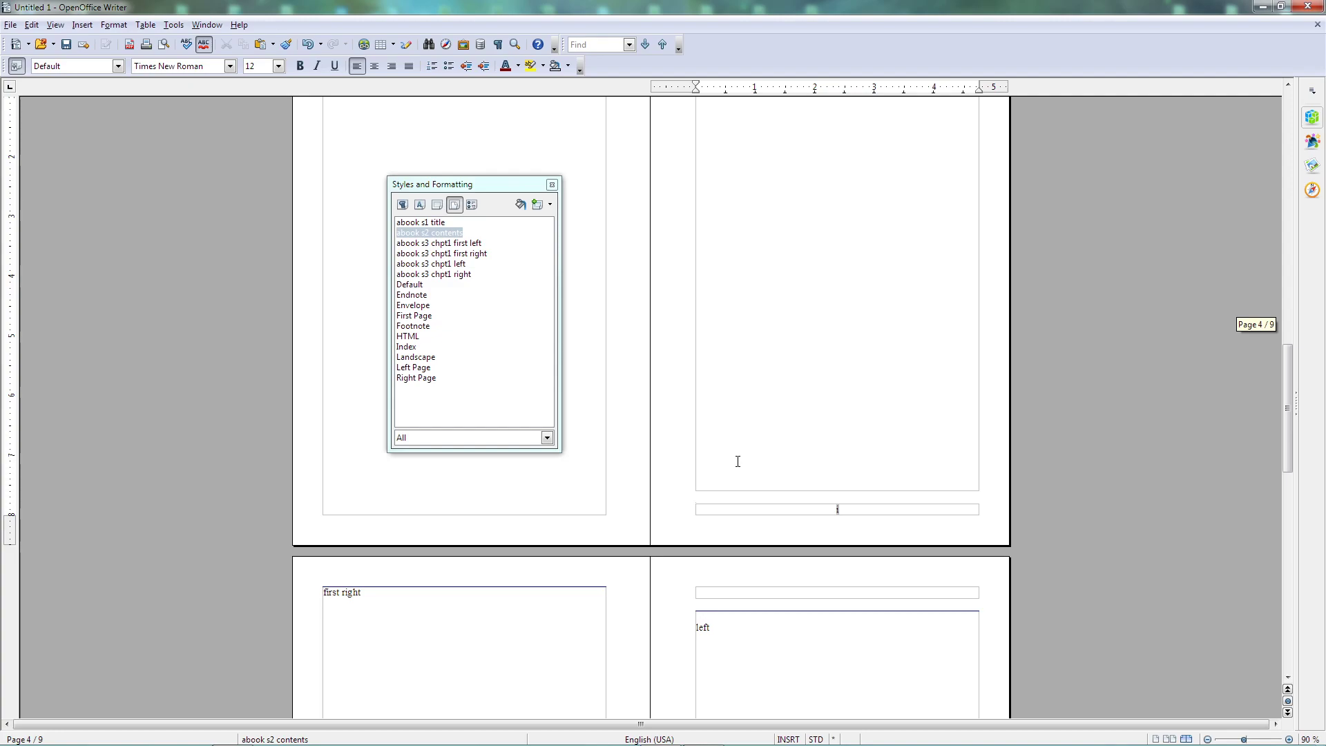
scroll(745, 325, up, 5)
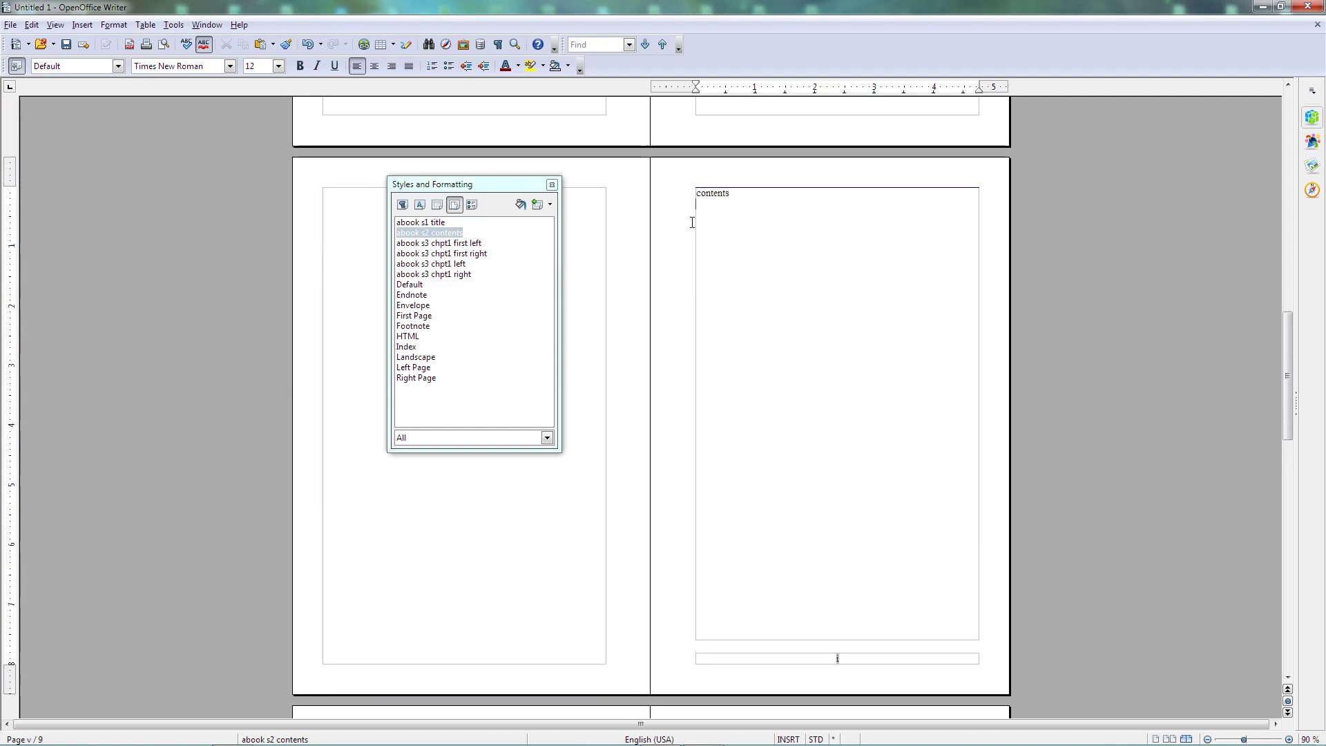
click(497, 45)
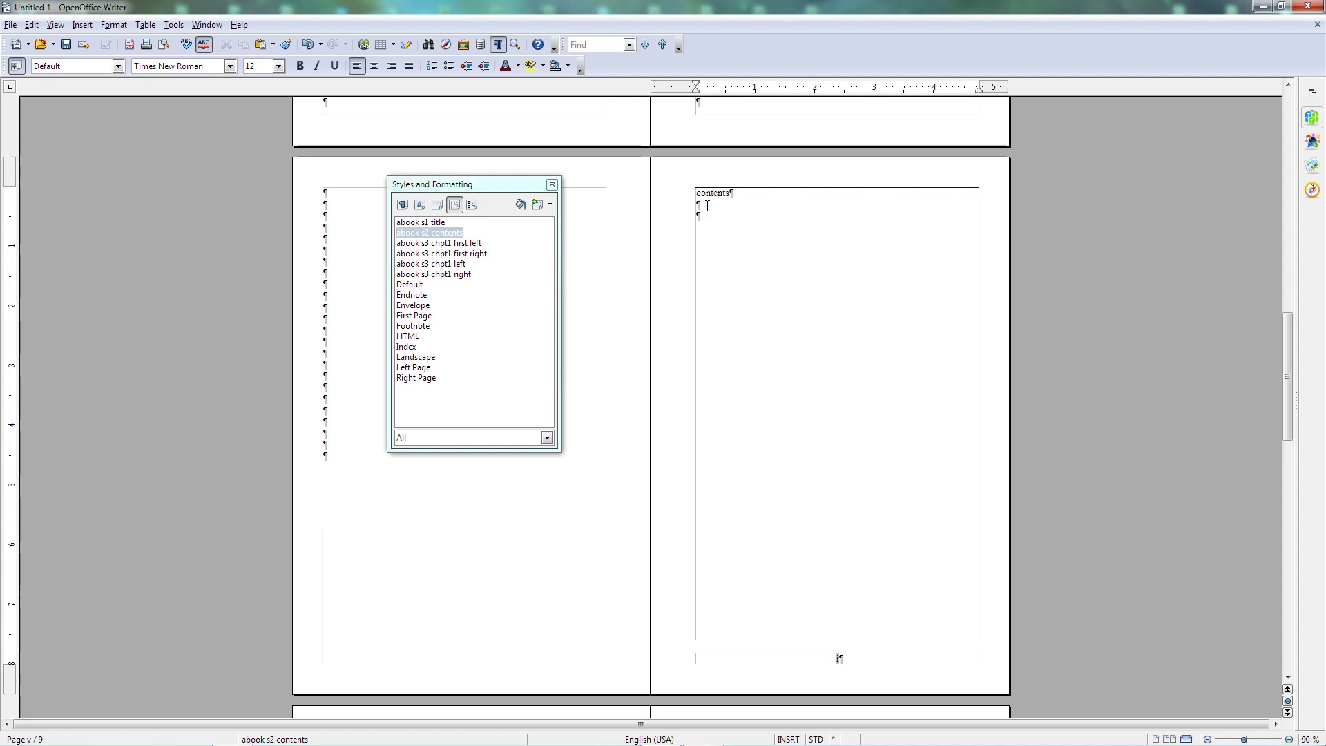
key(Return)
key(Return)
key(Return)
key(Return)
key(Return)
key(Return)
key(Return)
key(Return)
key(Return)
key(Return)
key(Return)
key(Return)
key(Return)
key(Return)
key(Return)
key(Return)
key(Return)
key(Return)
key(Return)
key(Return)
key(Return)
key(Return)
key(Return)
key(Return)
key(Return)
key(Return)
key(Return)
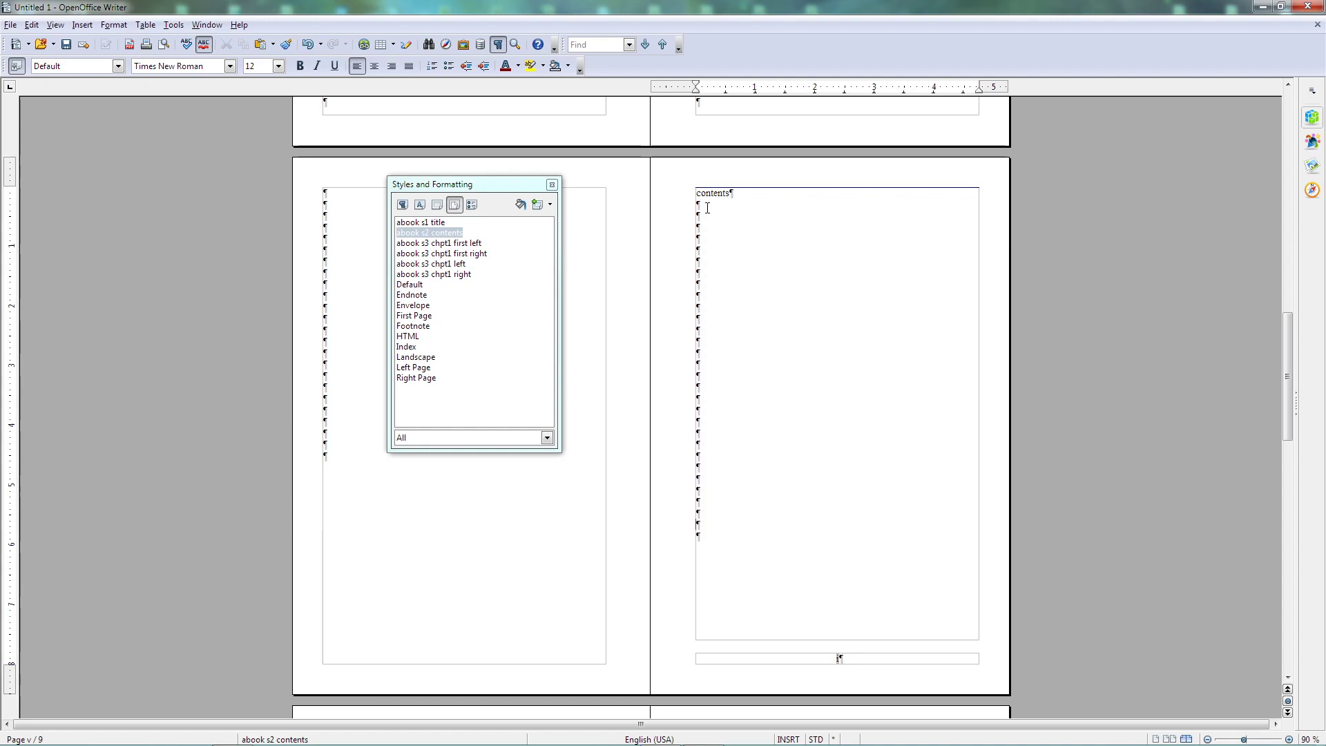
key(Return)
key(Return)
key(Return)
key(Return)
key(Return)
key(Return)
key(Return)
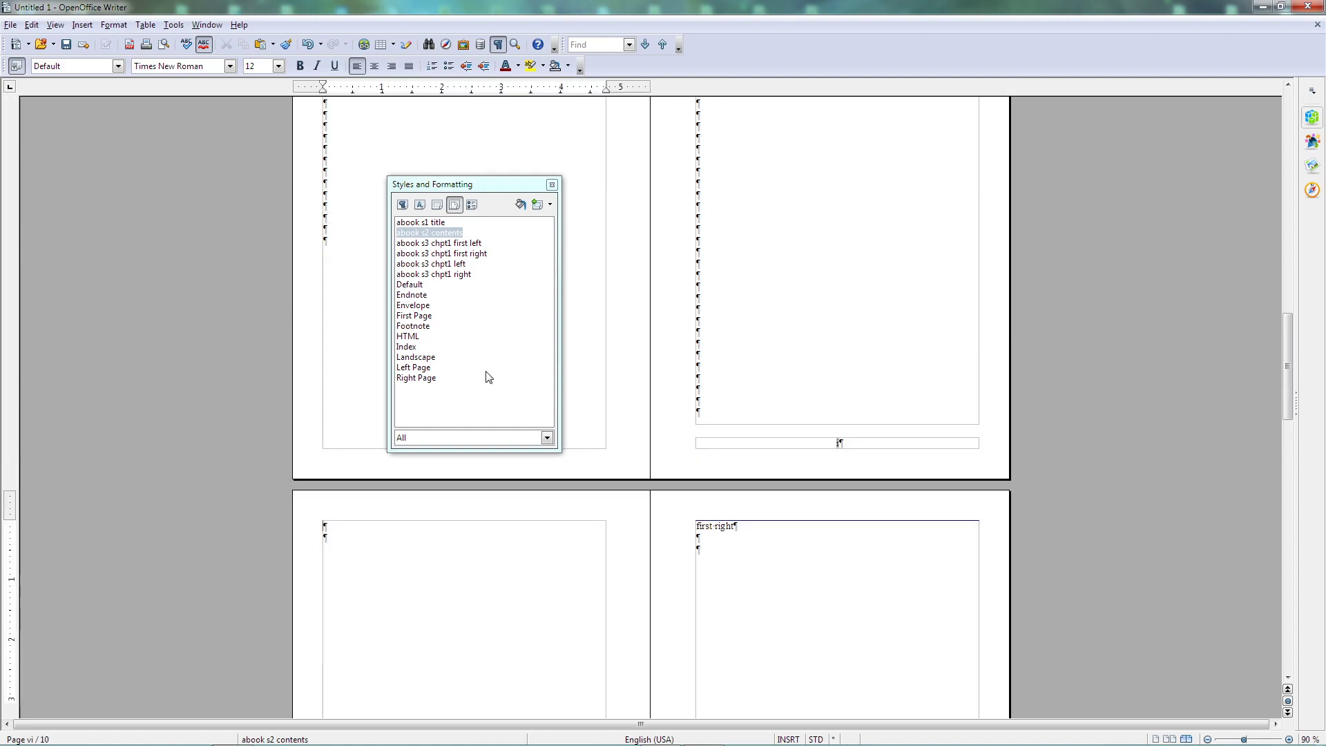
Add more empty paragraphs on the second contents page until the section continues onto a third page
scroll(513, 632, down, 5)
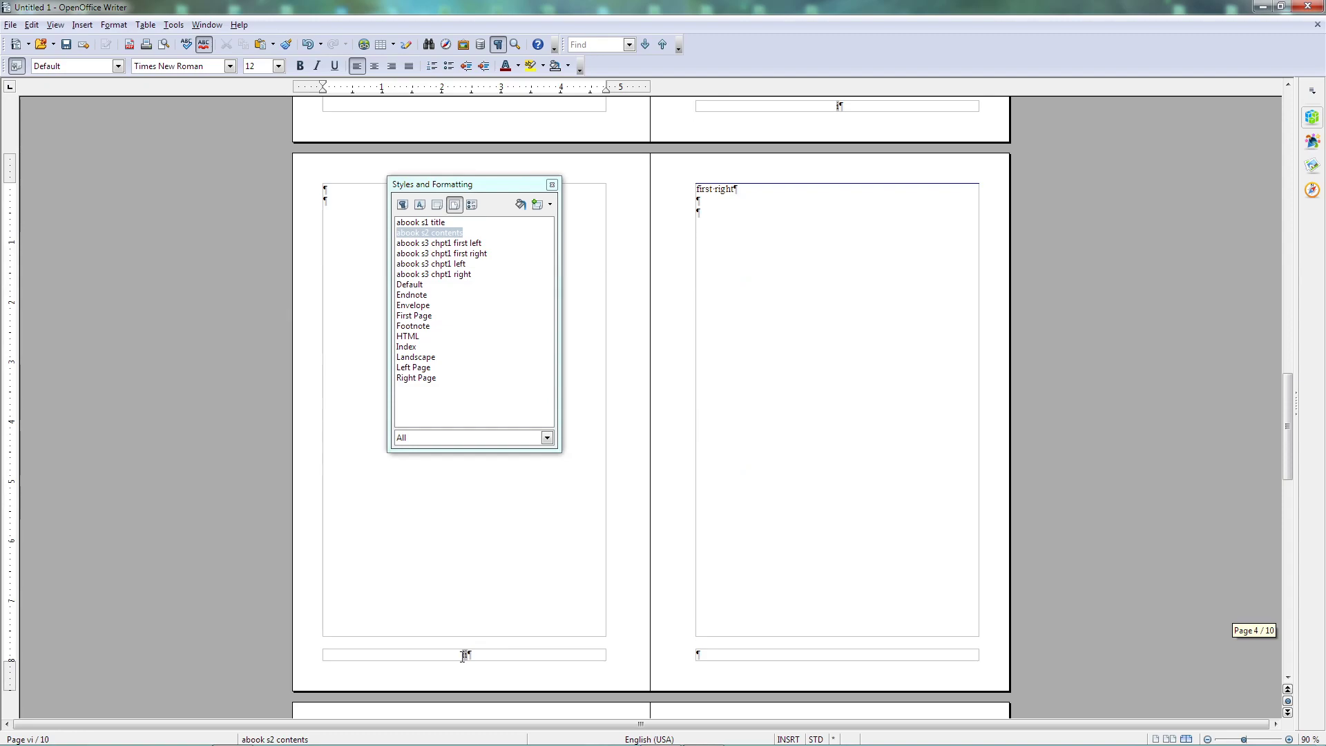
scroll(365, 542, up, 2)
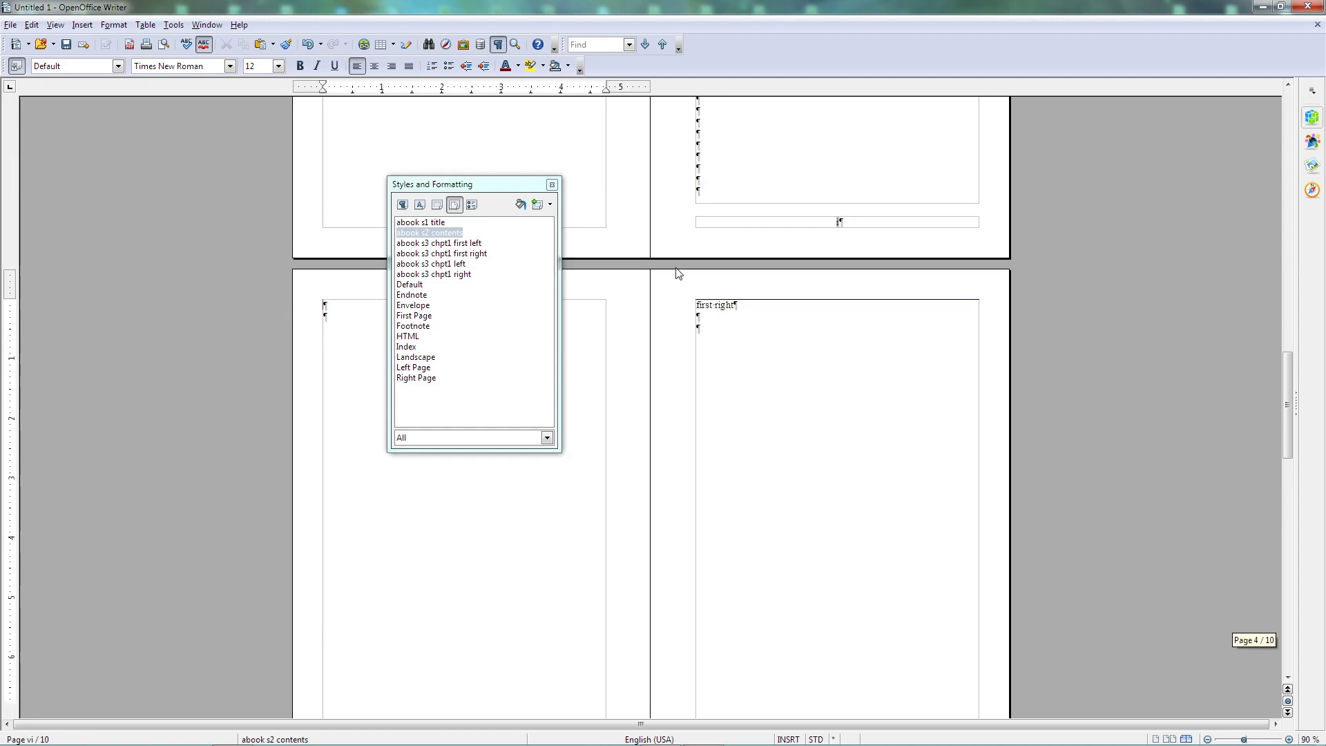
scroll(751, 302, down, 1)
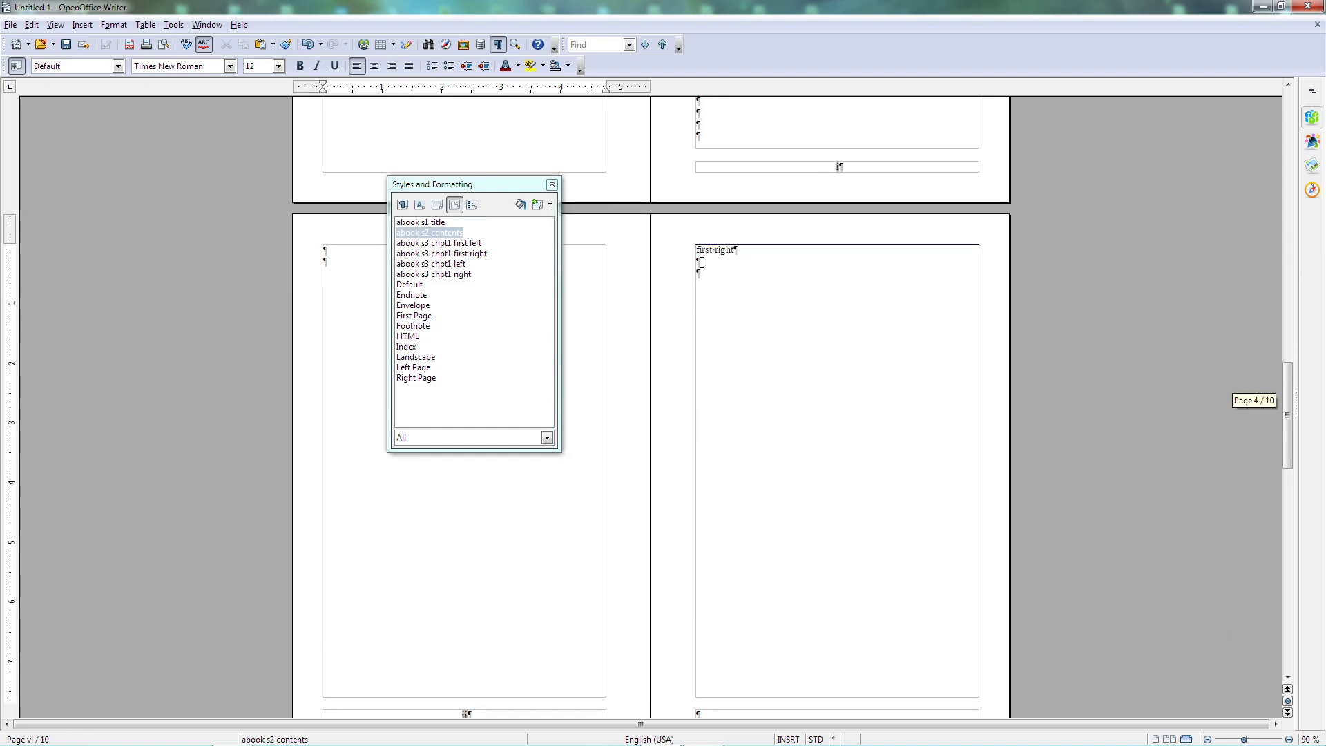
scroll(769, 357, down, 2)
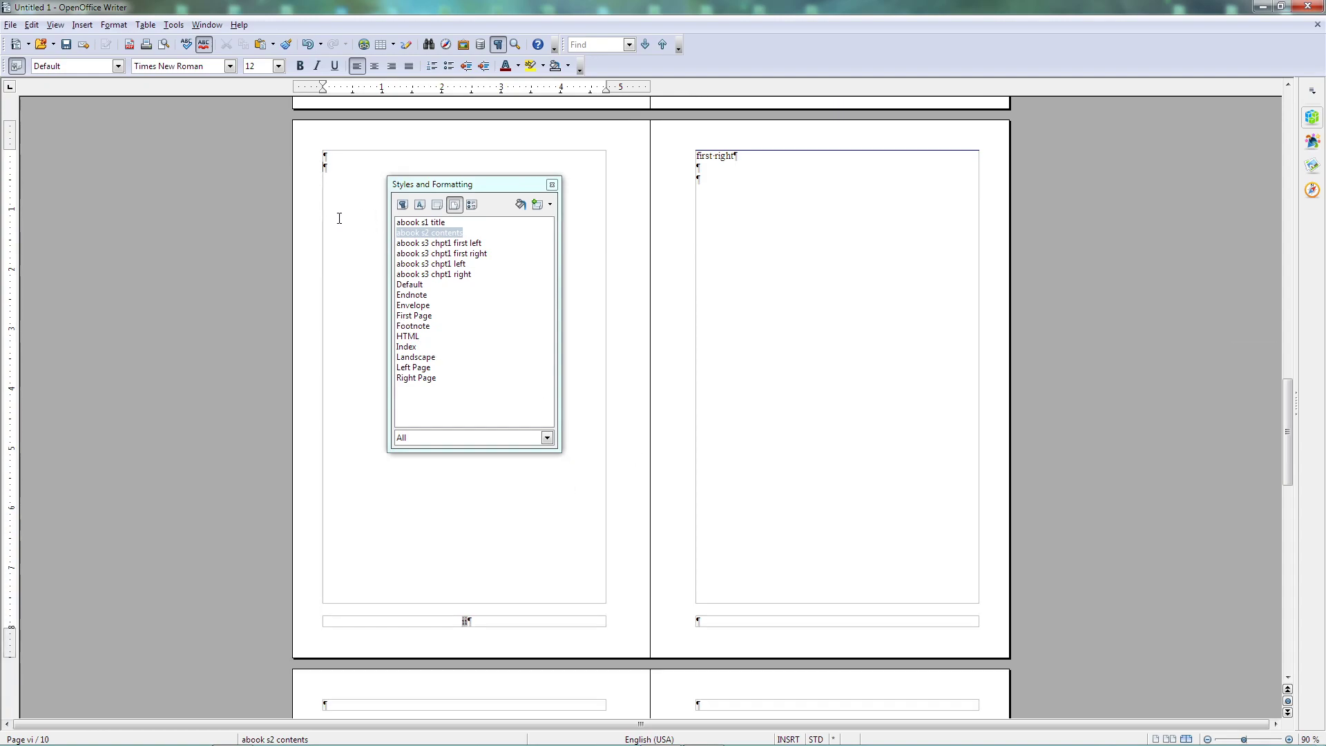
key(Return)
key(Return)
key(Return)
key(Return)
key(Return)
key(Return)
key(Return)
key(Return)
key(Return)
key(Return)
key(Return)
key(Return)
key(Return)
key(Return)
key(Return)
key(Return)
key(Return)
key(Return)
key(Return)
key(Return)
key(Return)
key(Return)
key(Return)
key(Return)
key(Return)
key(Return)
key(Return)
key(Return)
key(Return)
key(Return)
key(Return)
key(Return)
key(Return)
key(Return)
key(Return)
key(Return)
key(Return)
key(Return)
key(Return)
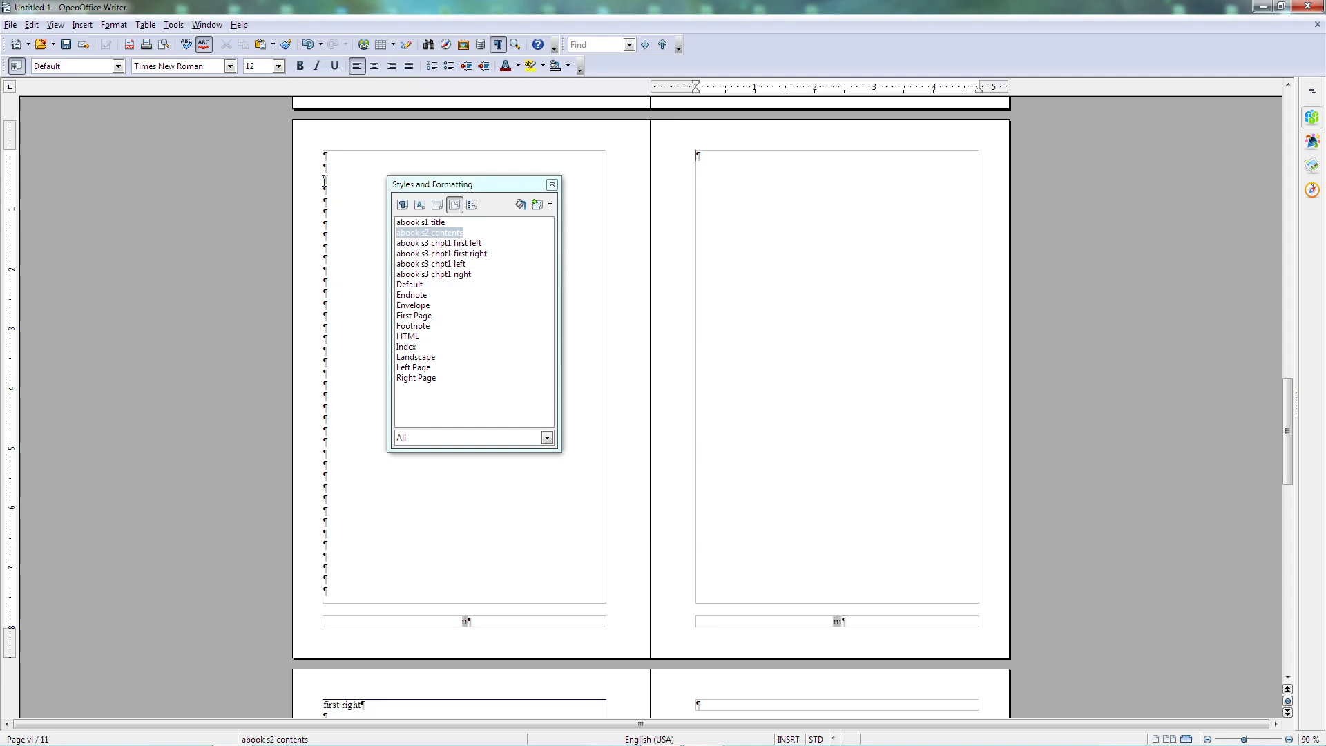
key(Return)
key(Return)
key(Return)
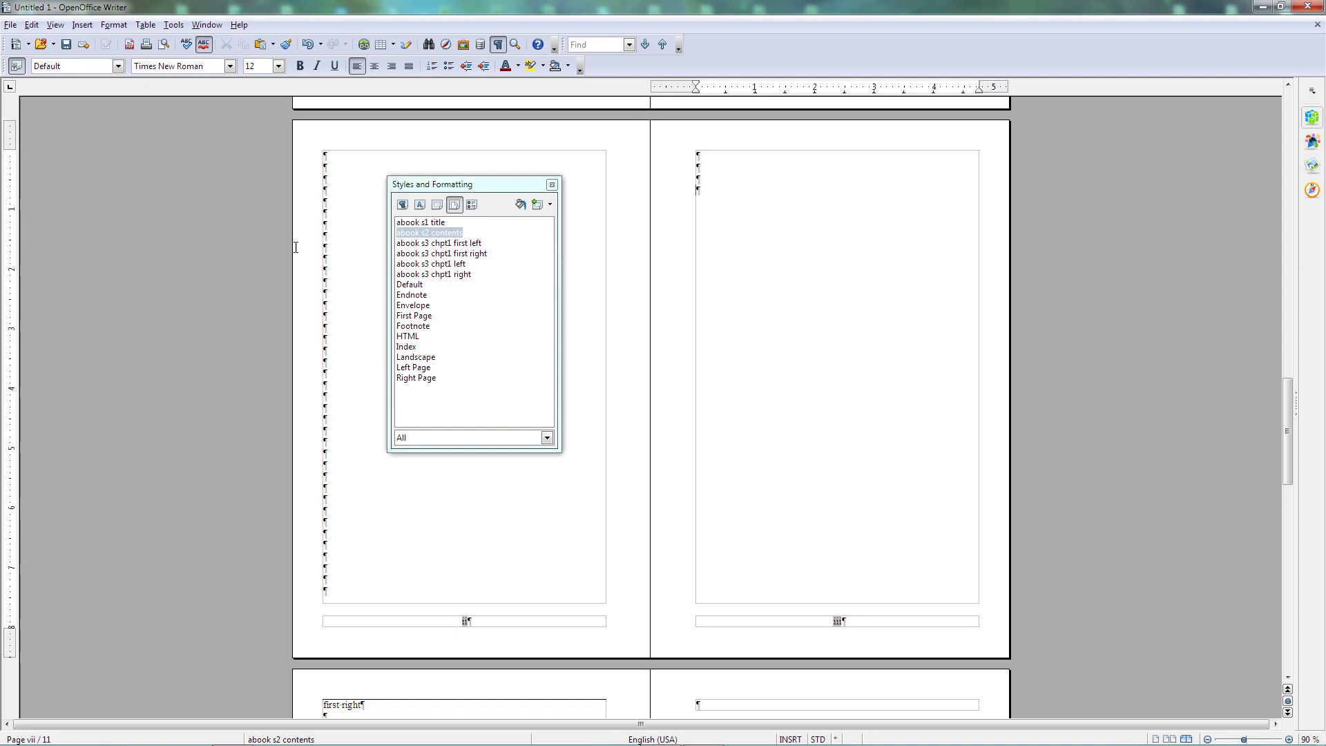
Review the chapter 1 pages after the contents section, checking their headers and footers
scroll(441, 630, down, 5)
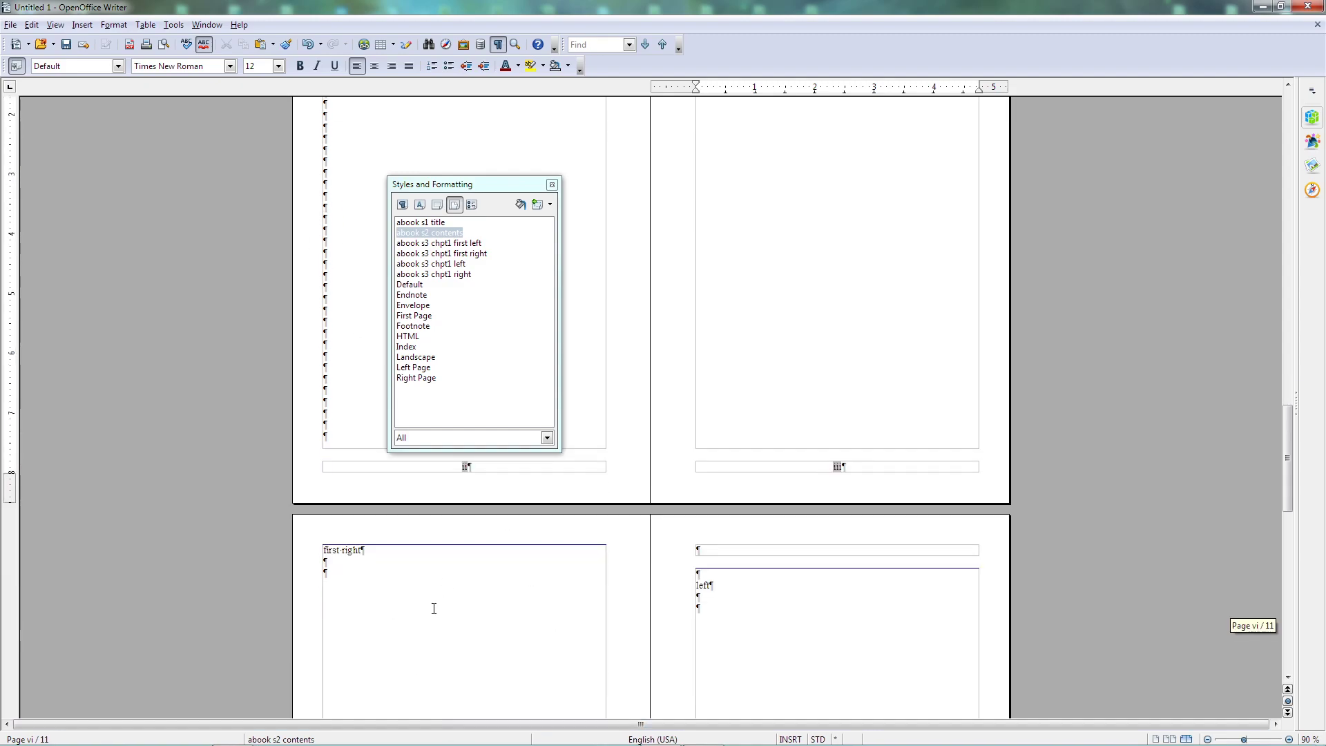
scroll(818, 533, down, 6)
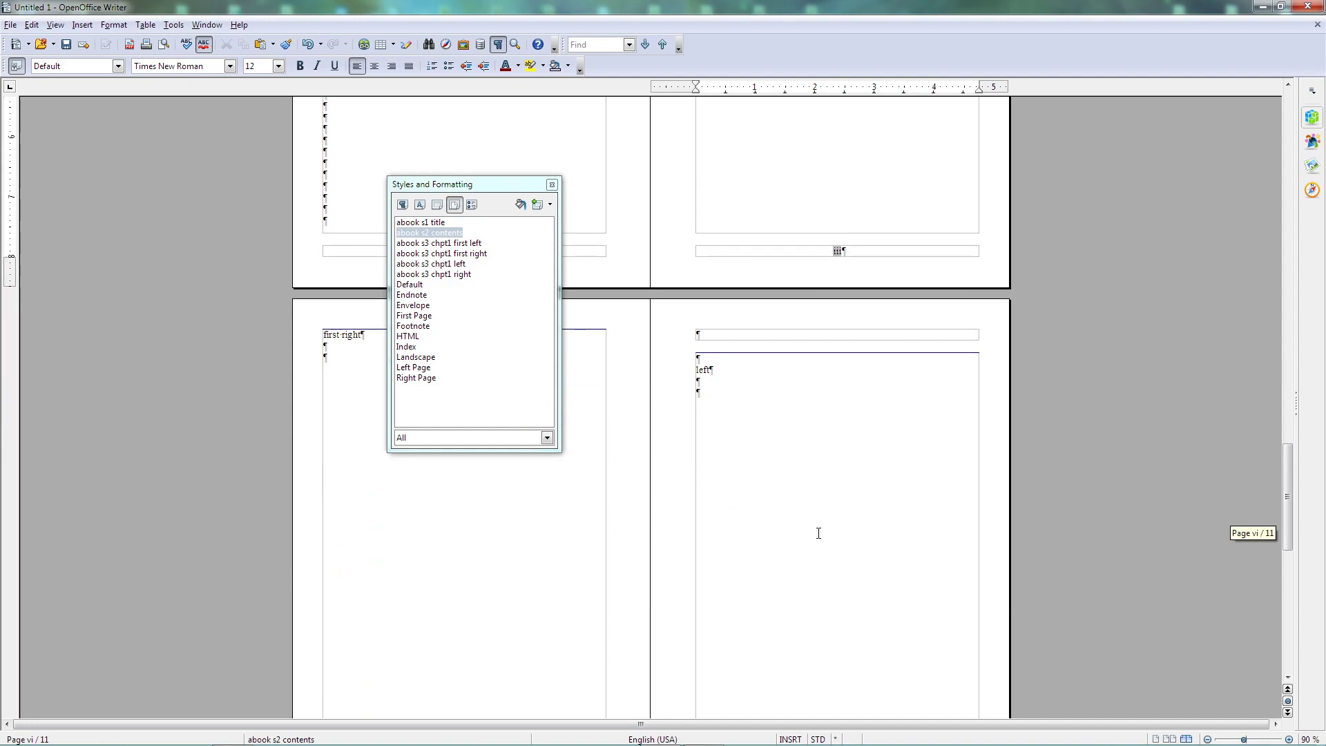
scroll(816, 533, down, 5)
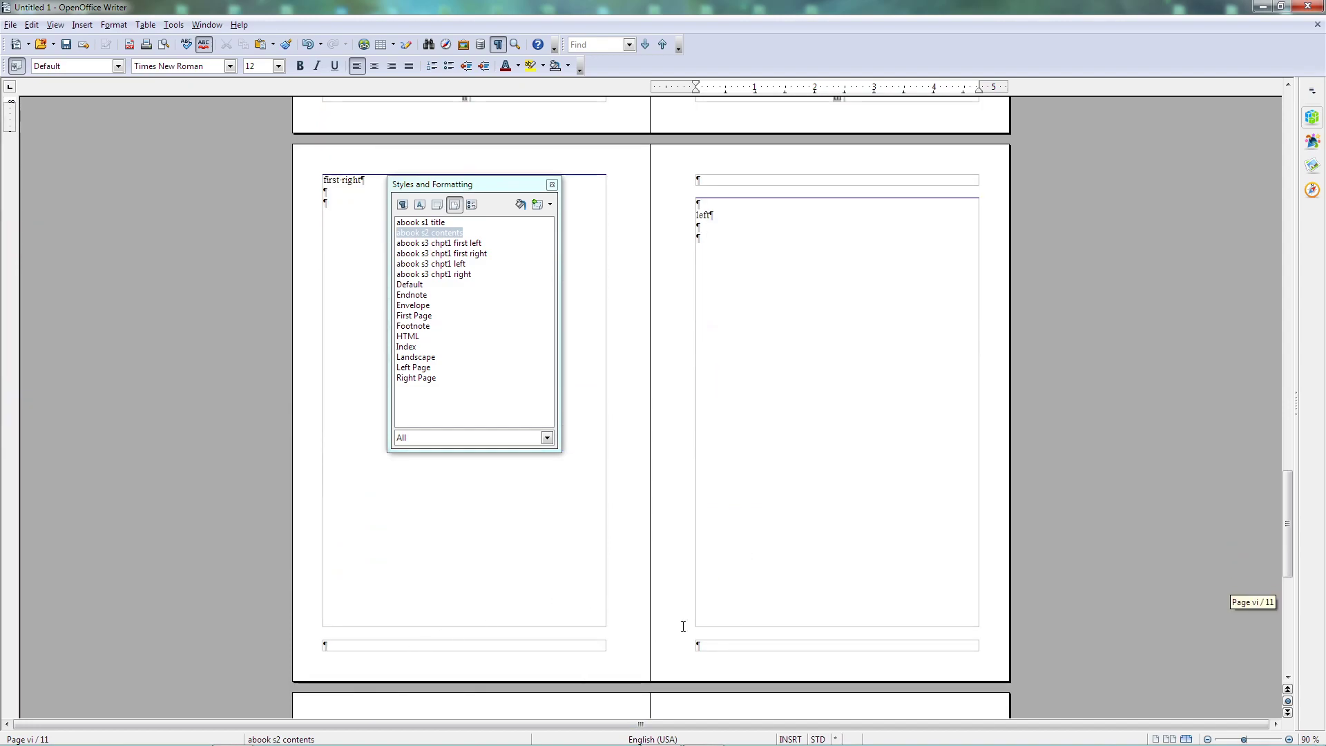
scroll(779, 594, down, 5)
scroll(779, 595, up, 10)
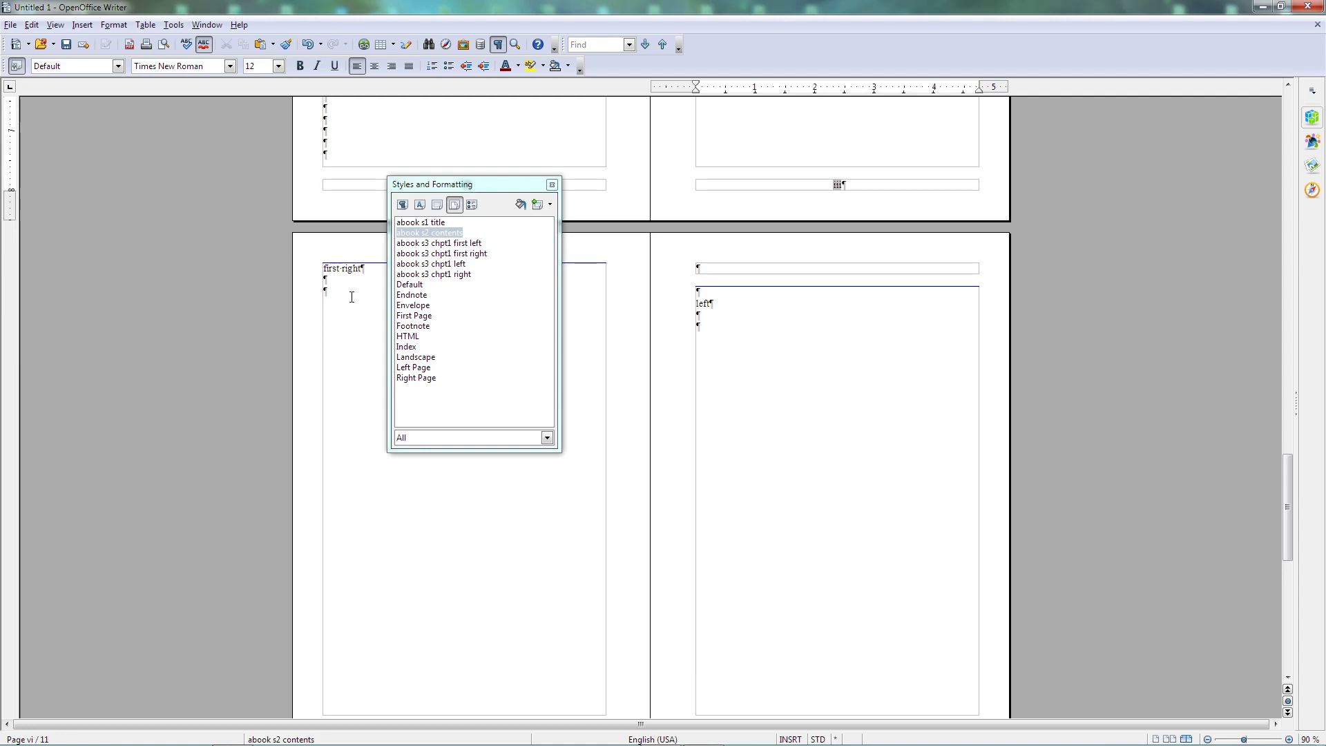
scroll(346, 349, down, 3)
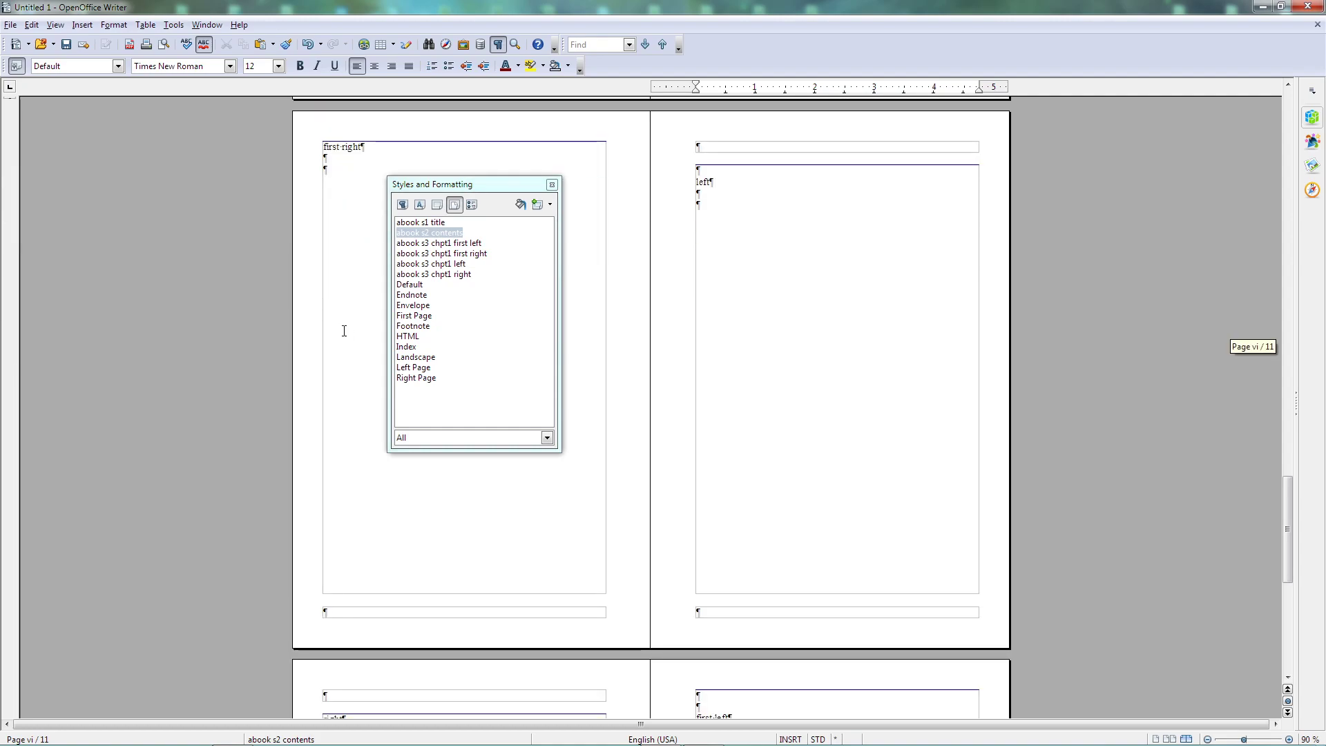
scroll(339, 184, up, 2)
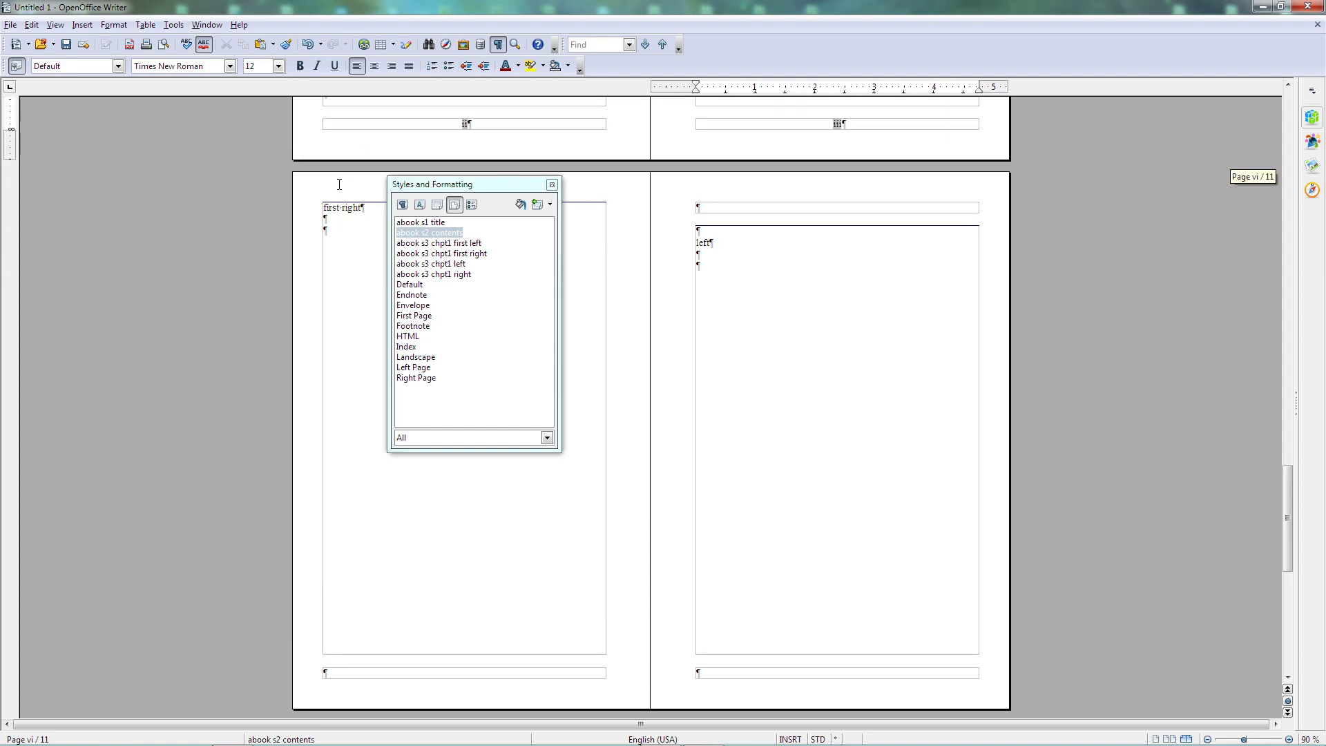
Apply the "abook s3 chpt1 first left" page style to the page containing the "first right" text
scroll(339, 185, down, 1)
scroll(359, 208, down, 2)
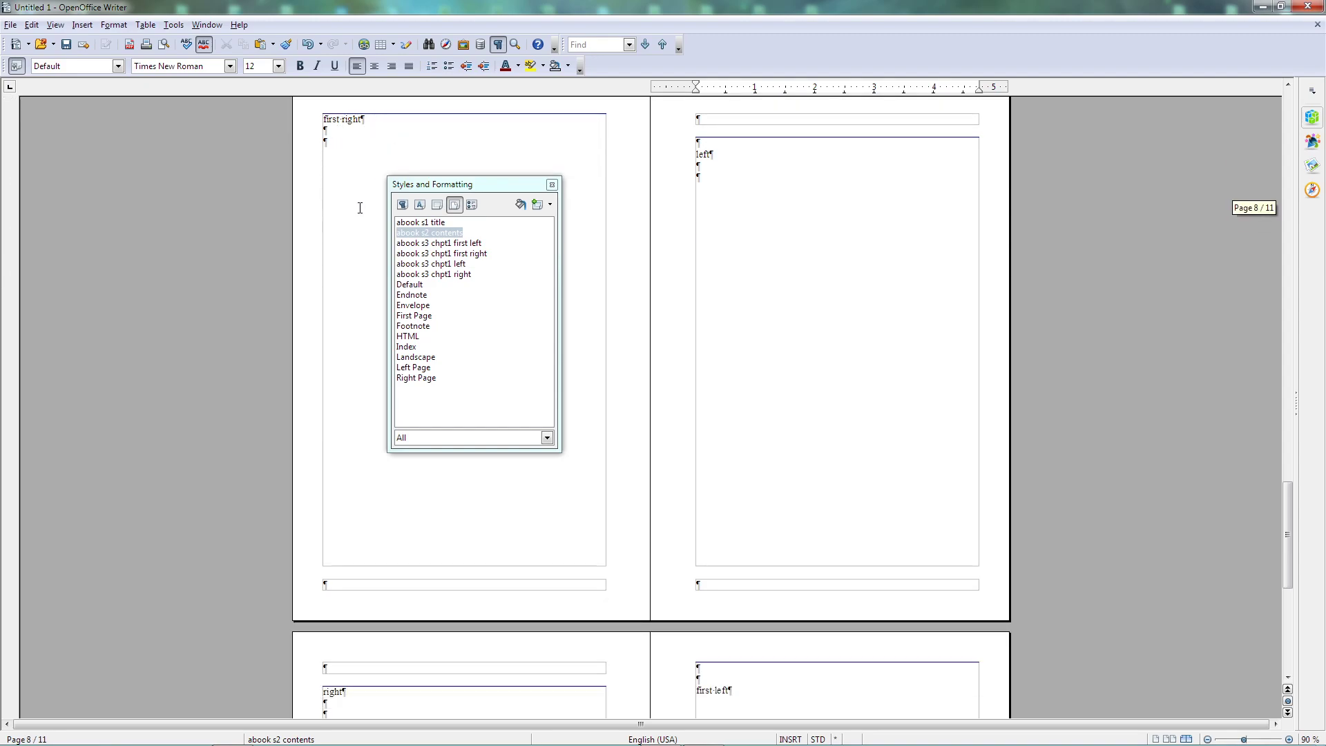
scroll(360, 207, down, 1)
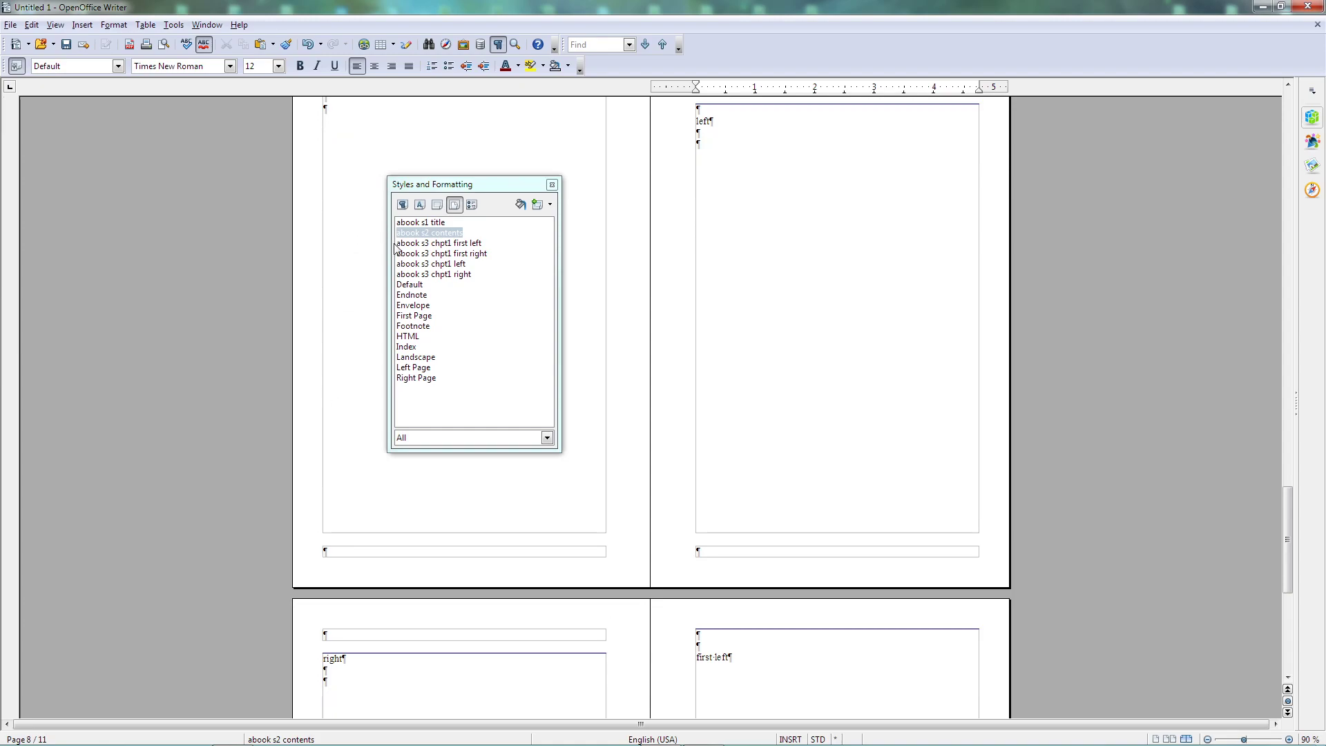
click(346, 137)
scroll(404, 235, up, 3)
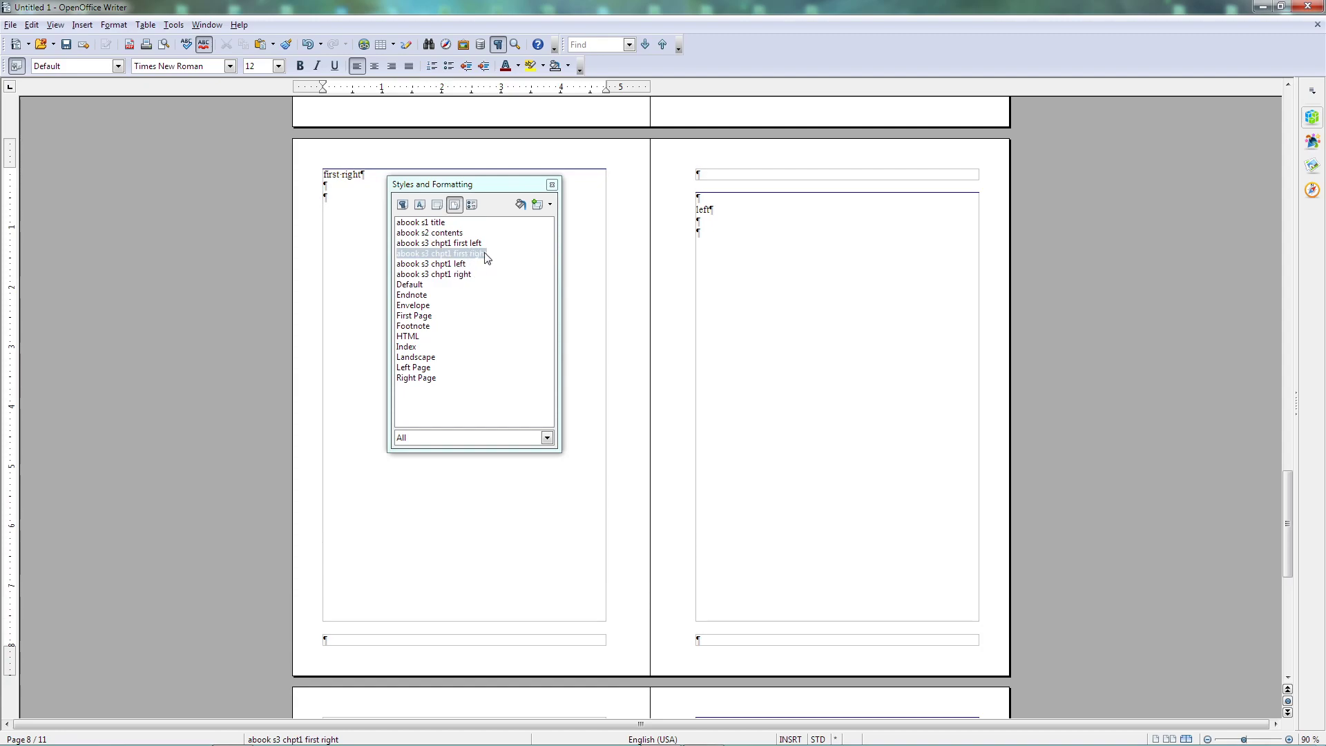
double_click(456, 243)
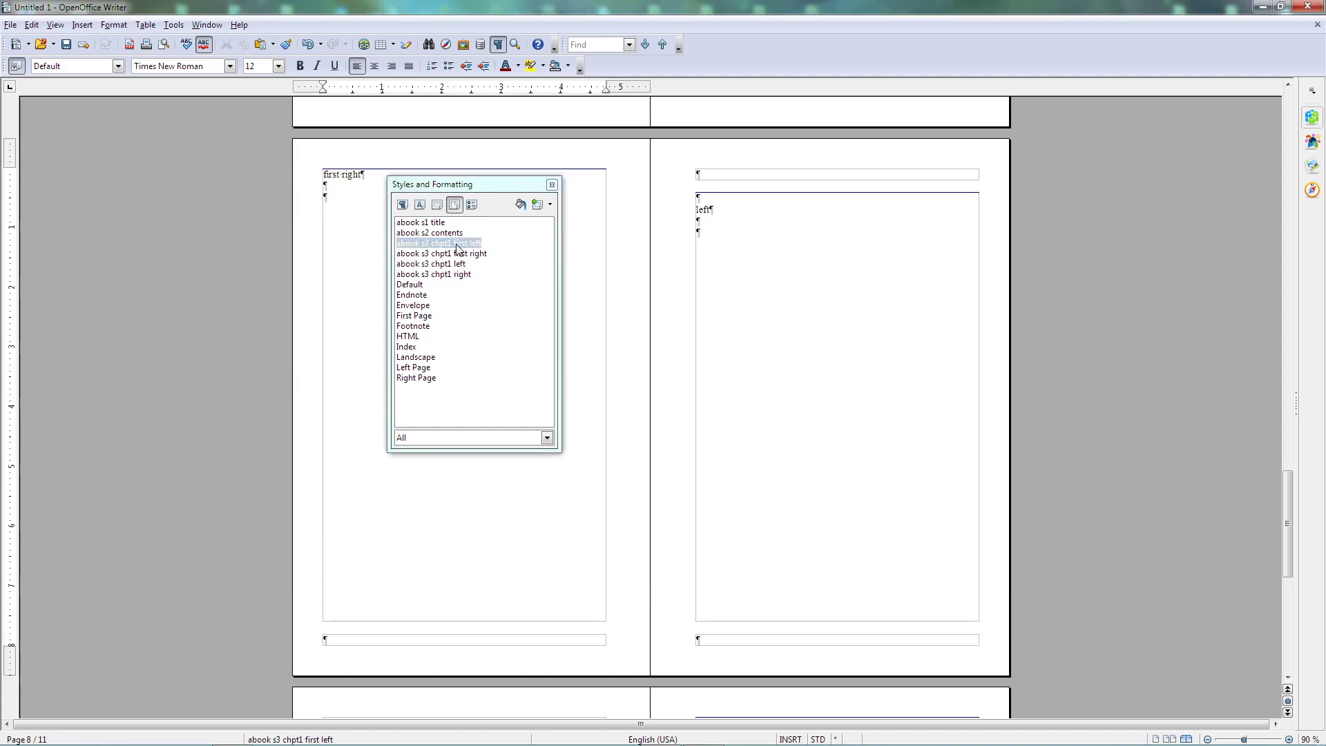
Check the page styles of the two facing chapter pages and the next style assigned to "abook s3 chpt1 first left"
mouse_move(325, 740)
click(754, 411)
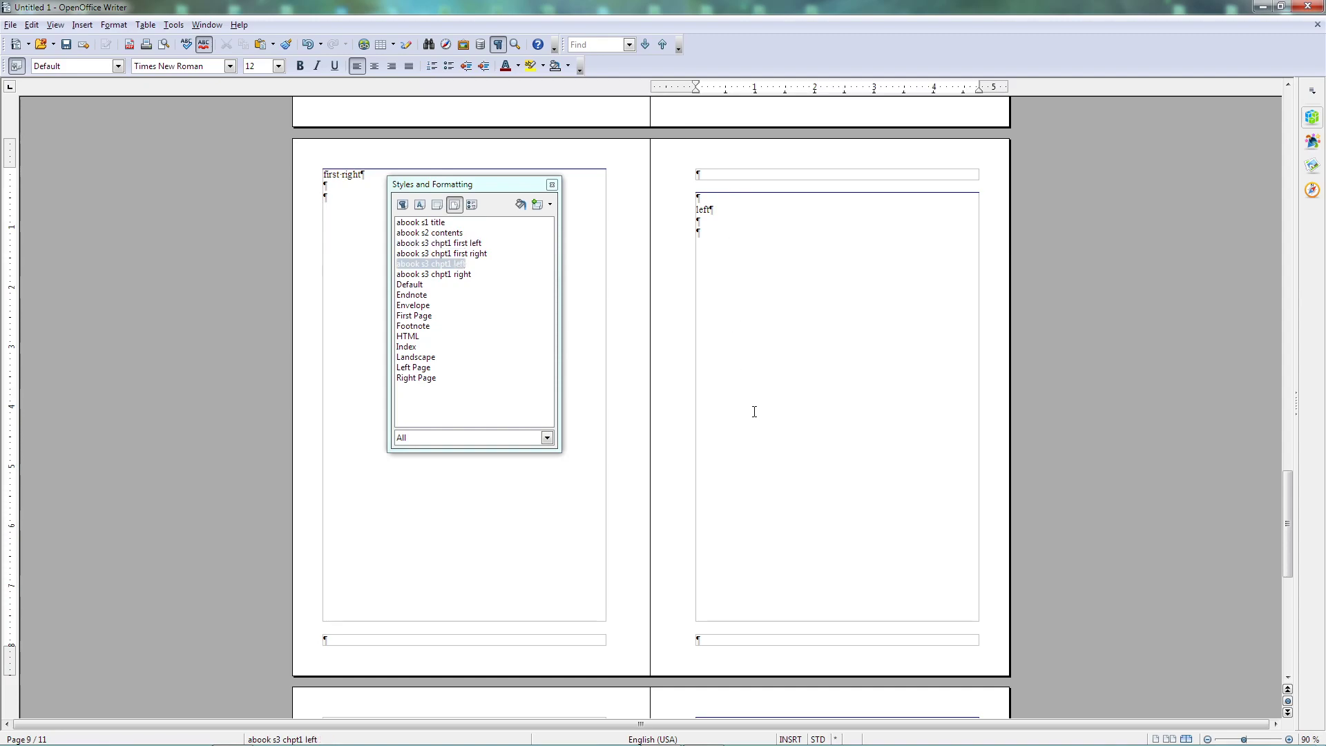
click(477, 542)
click(747, 447)
click(431, 504)
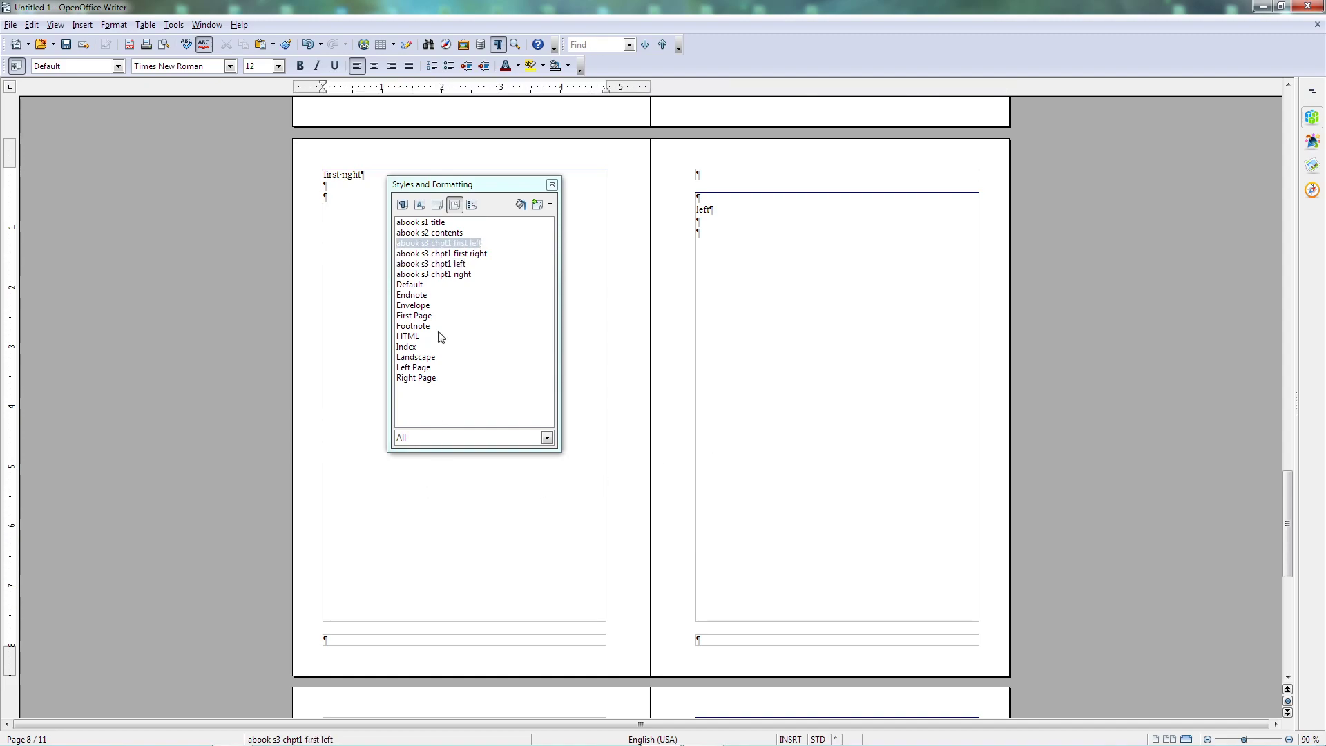
right_click(346, 223)
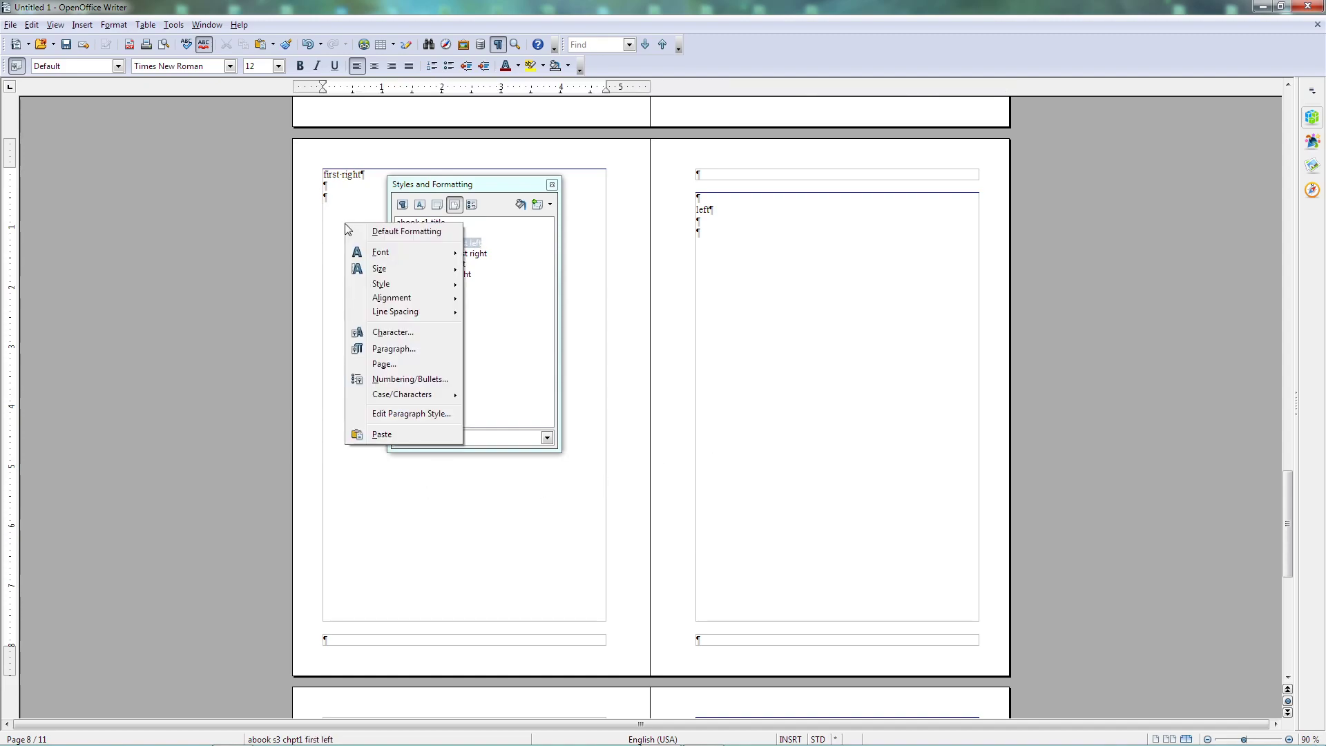
click(343, 207)
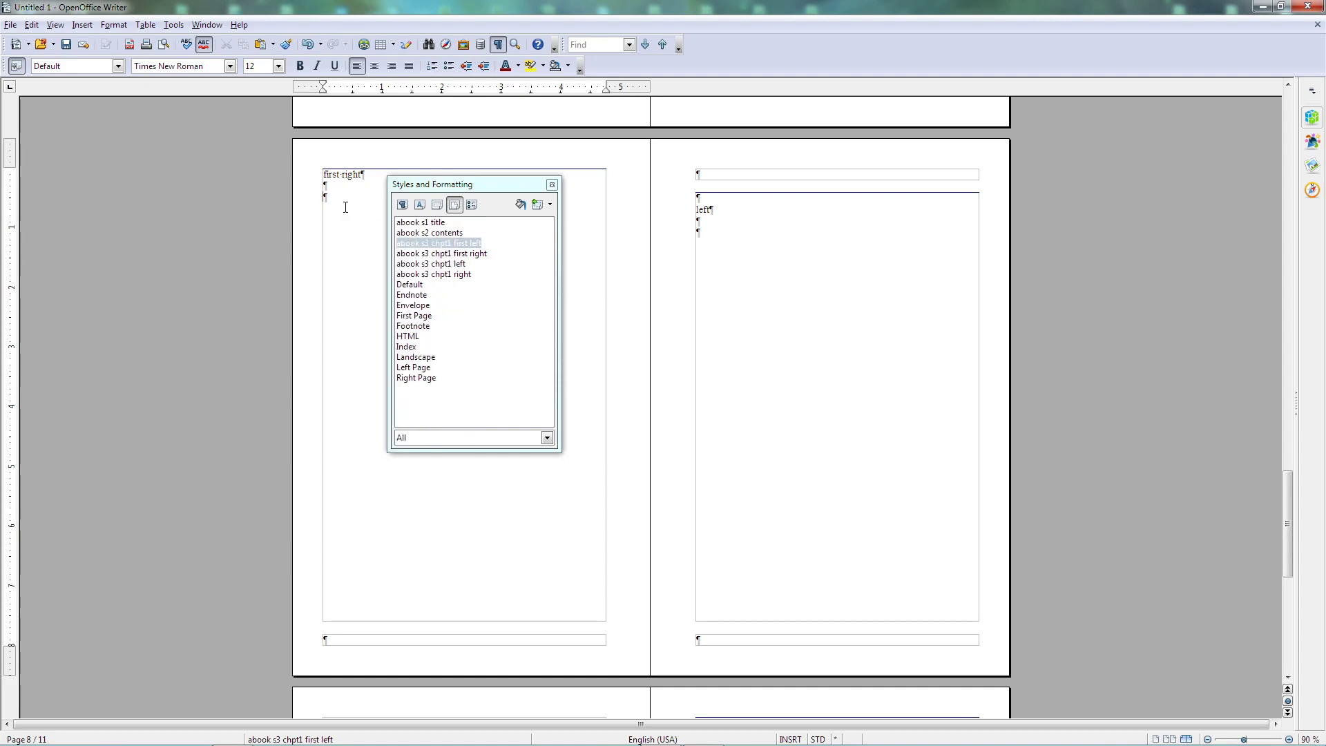
right_click(432, 247)
click(468, 265)
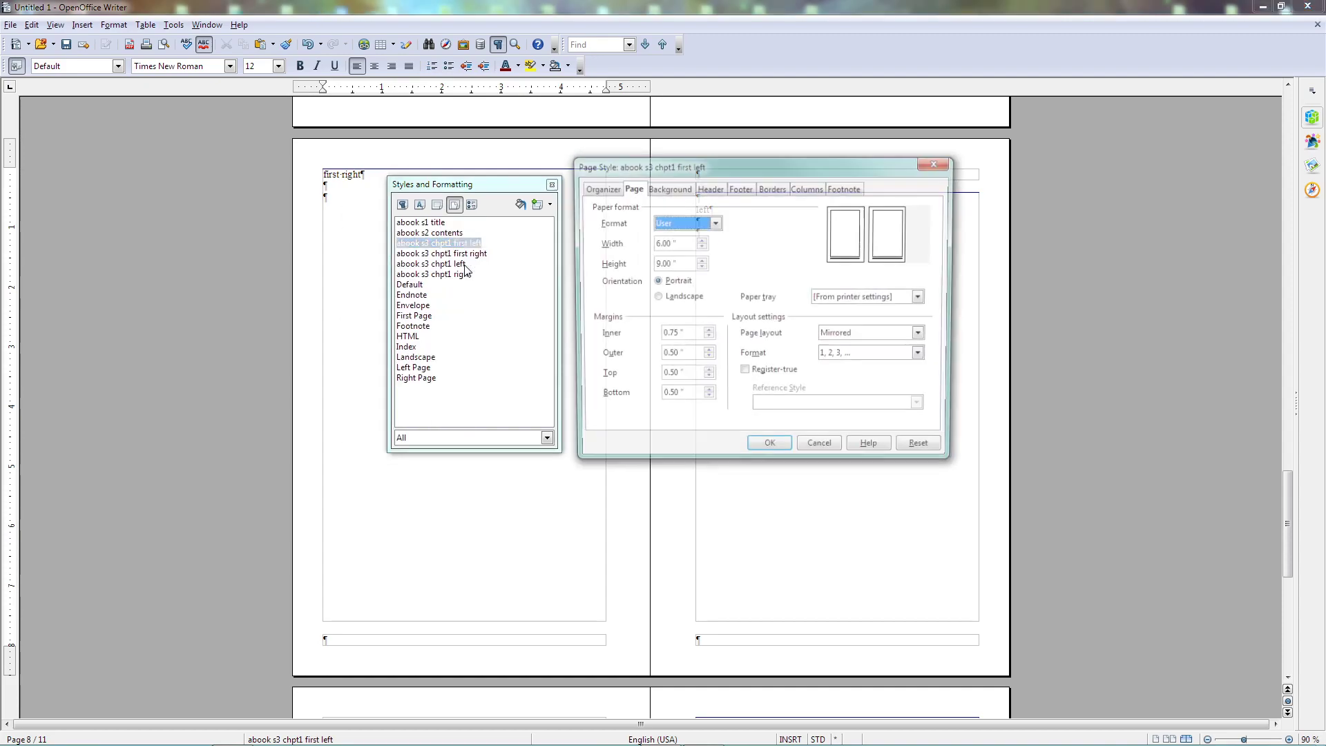
click(599, 187)
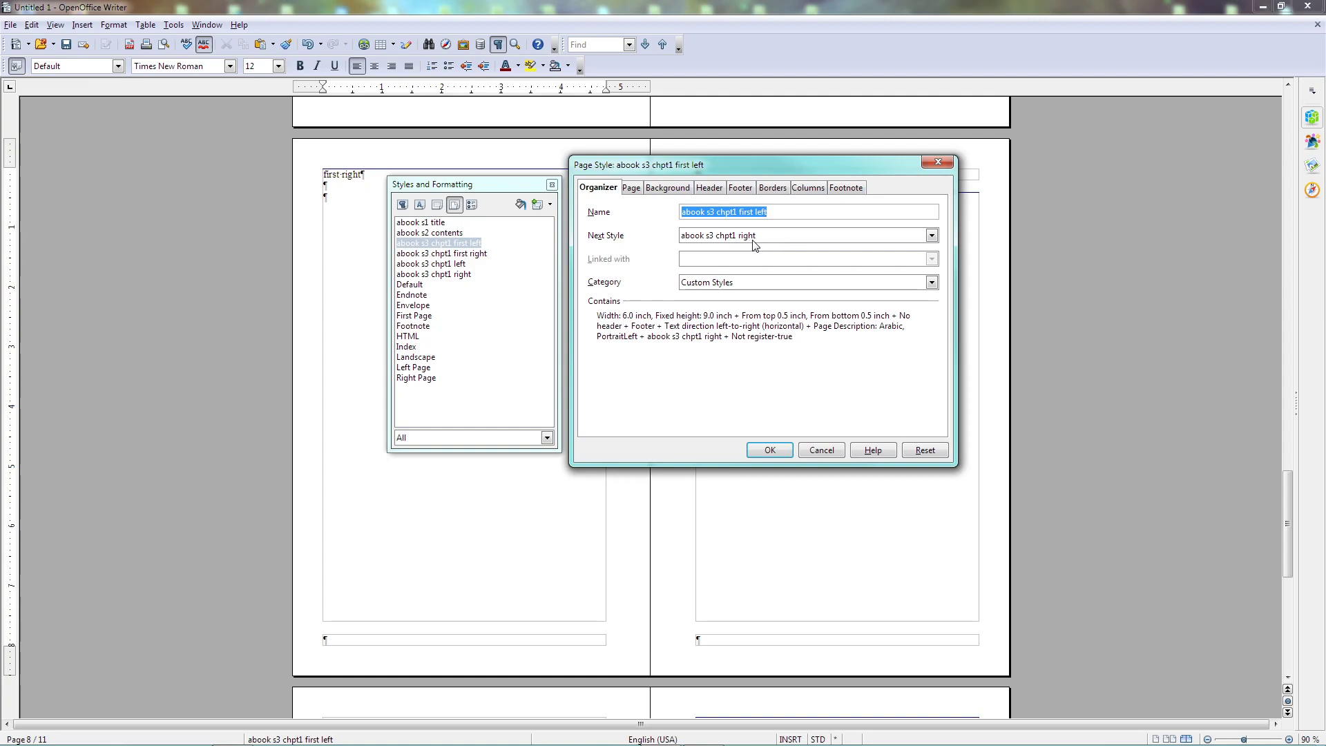
click(816, 450)
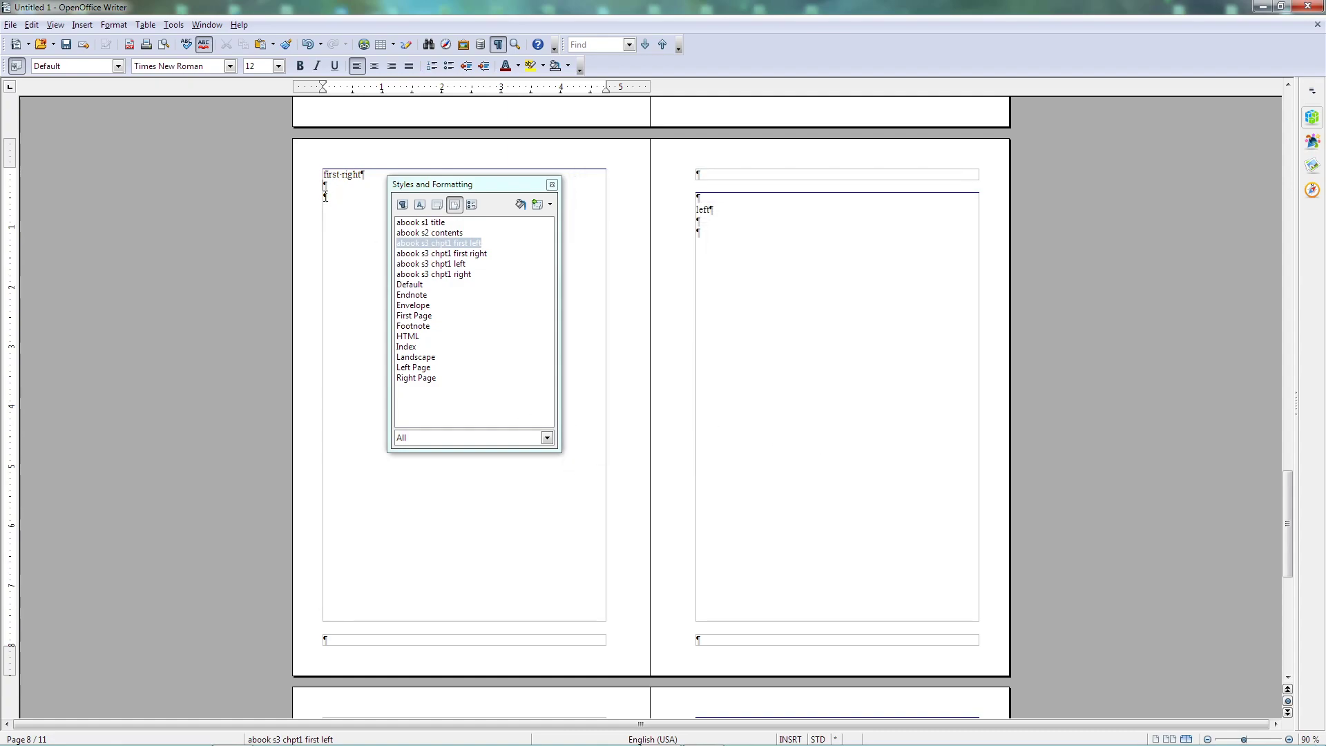
Reapply "abook s3 chpt1 first left" and add empty paragraphs below "first right" until the text runs onto a following page
double_click(418, 245)
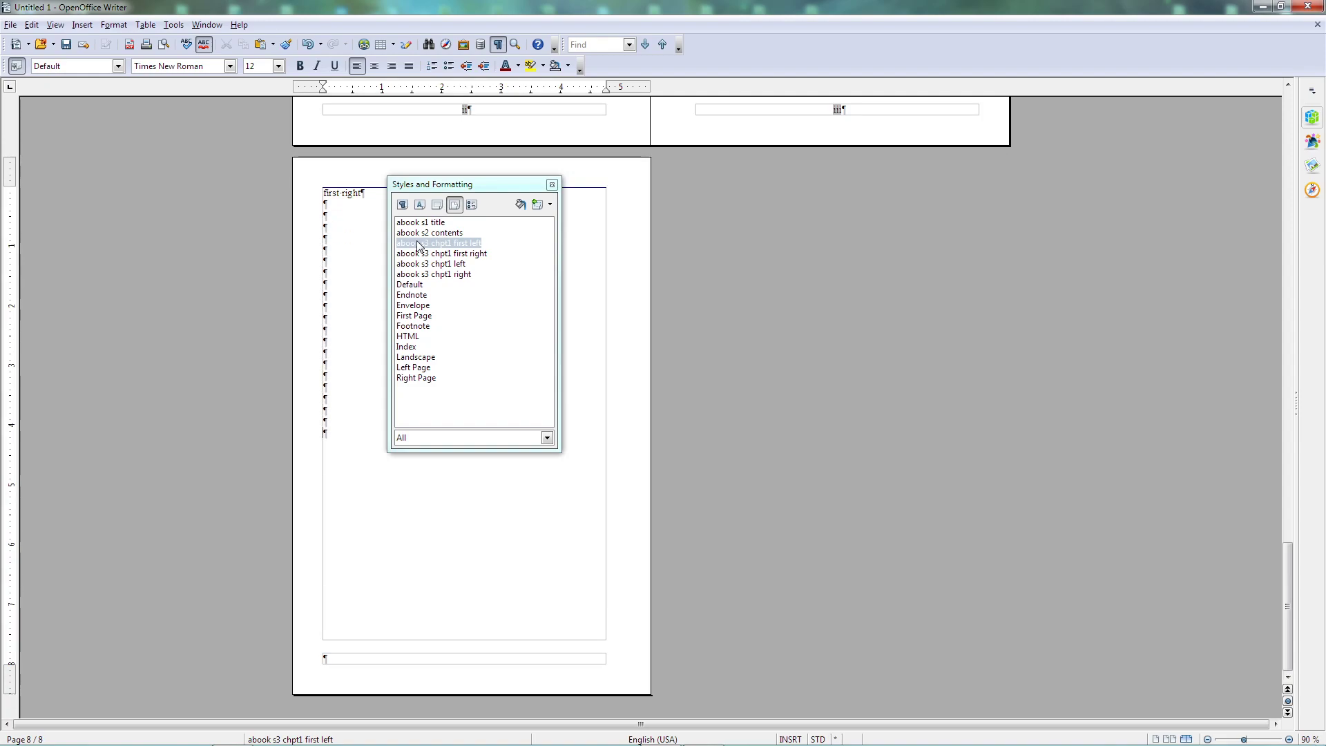
key(Return)
key(Return)
key(Return)
key(Return)
key(Return)
key(Return)
key(Return)
key(Return)
key(Return)
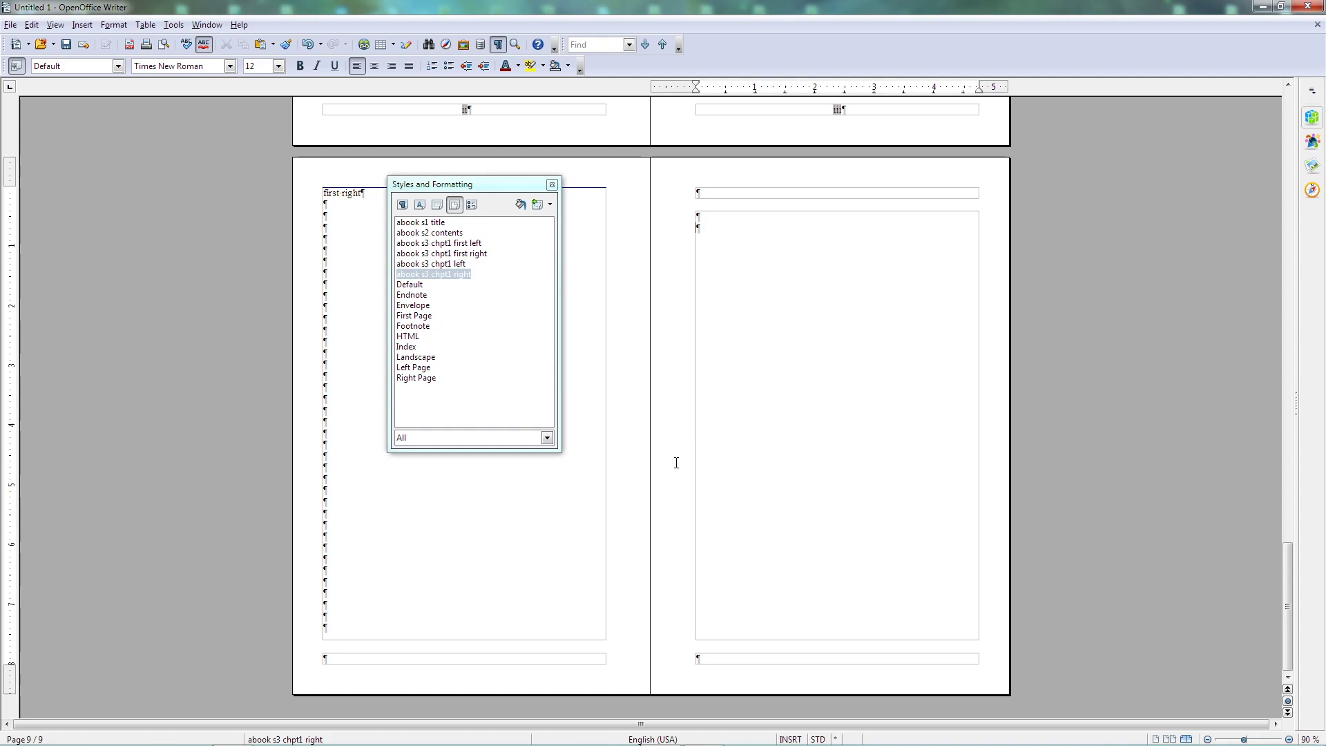
Review the headers and footers of the contents pages and the two chapter 1 pages, checking the chapter's page styles
scroll(621, 487, up, 9)
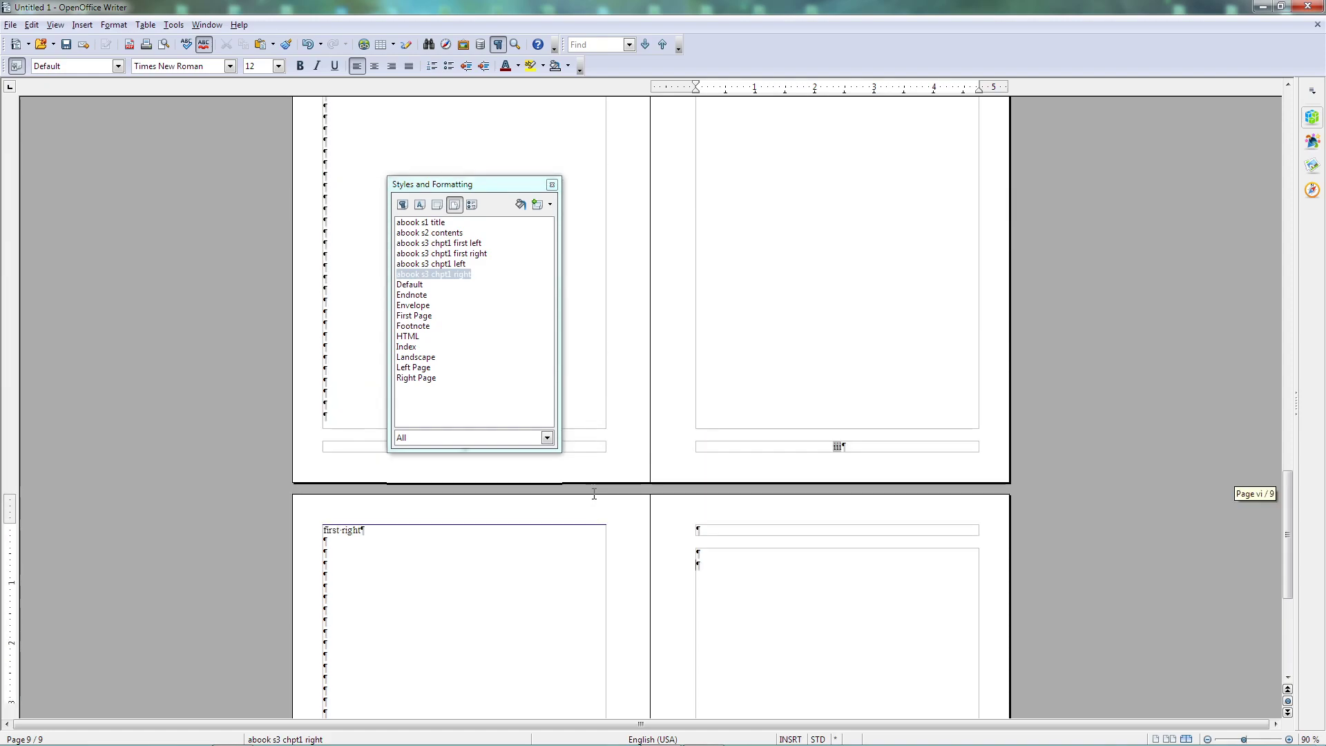
scroll(594, 495, down, 6)
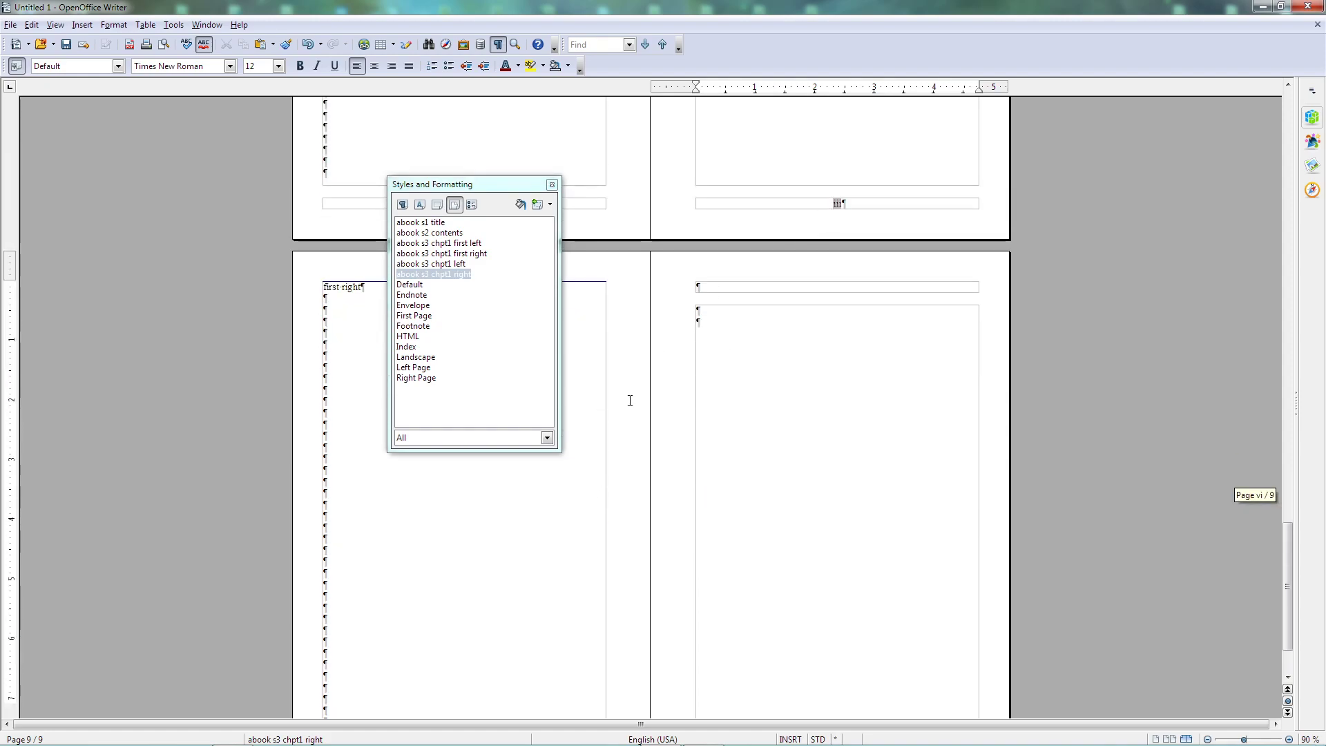
scroll(629, 399, down, 2)
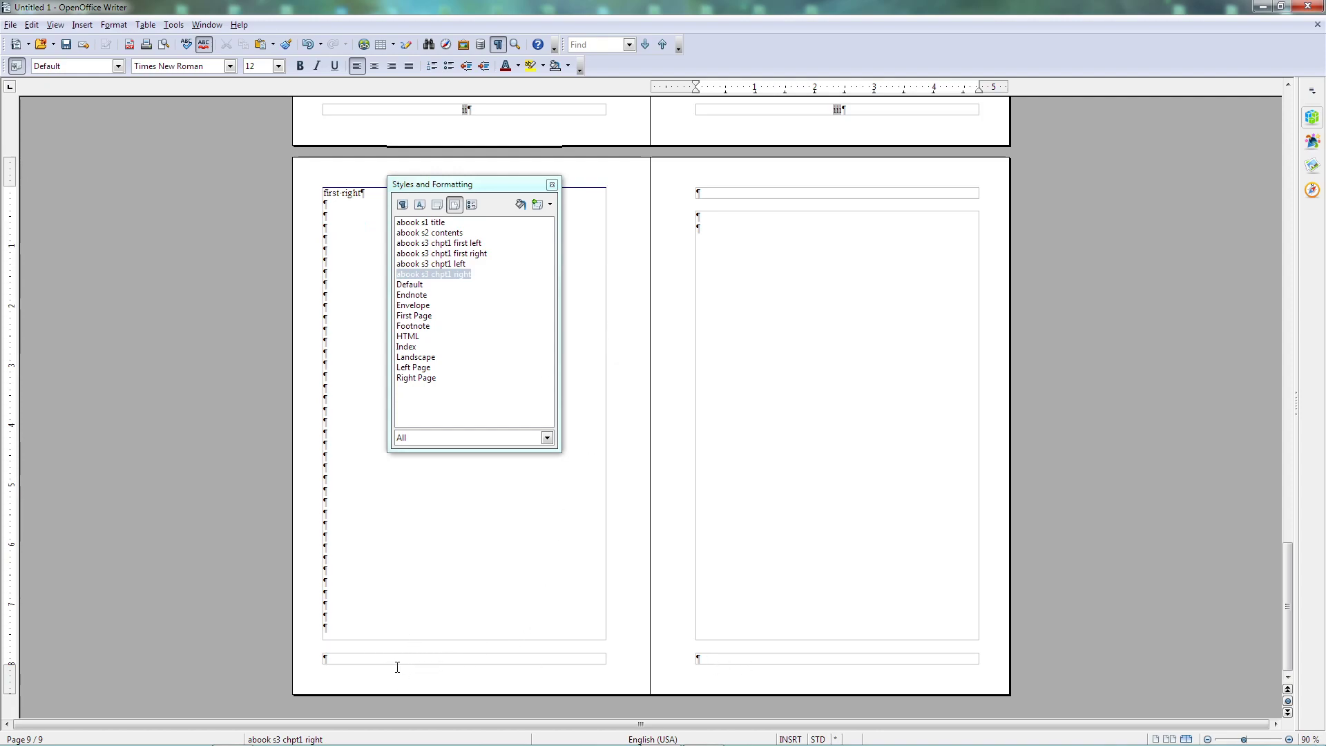
click(397, 662)
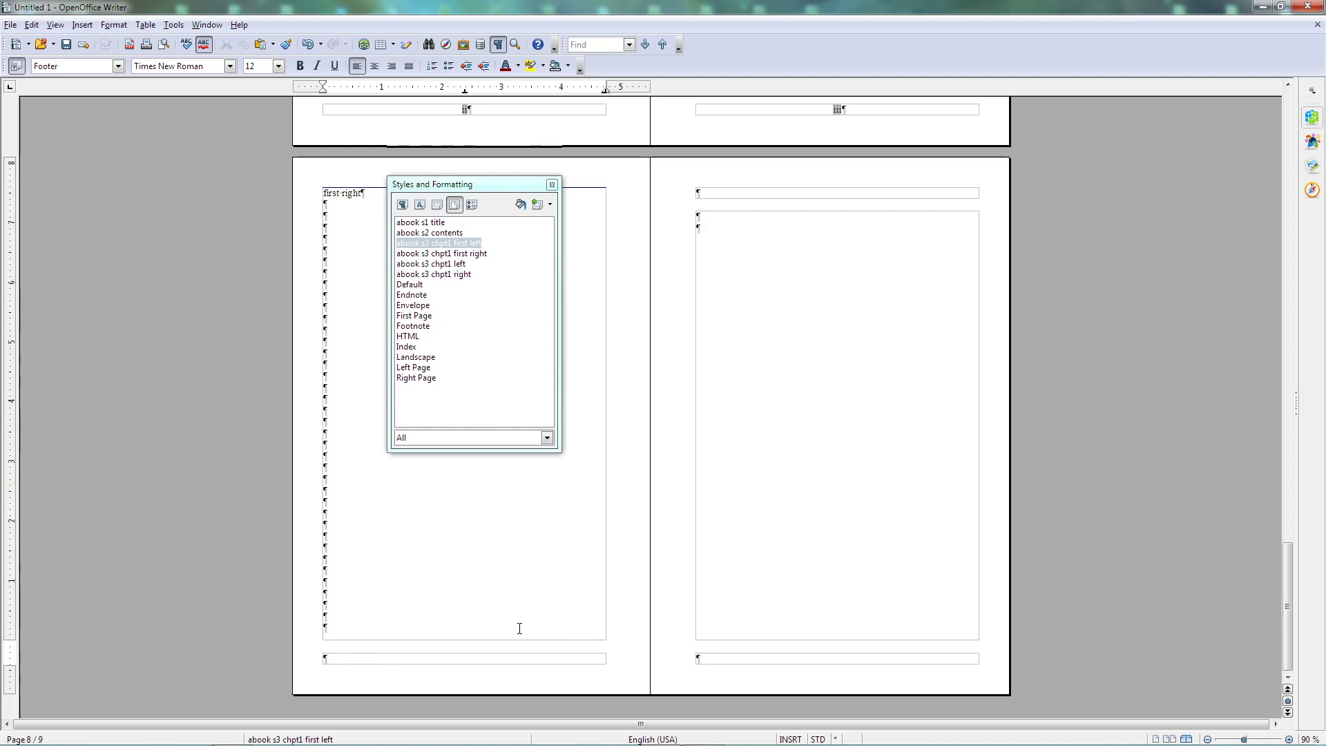
scroll(463, 635, up, 8)
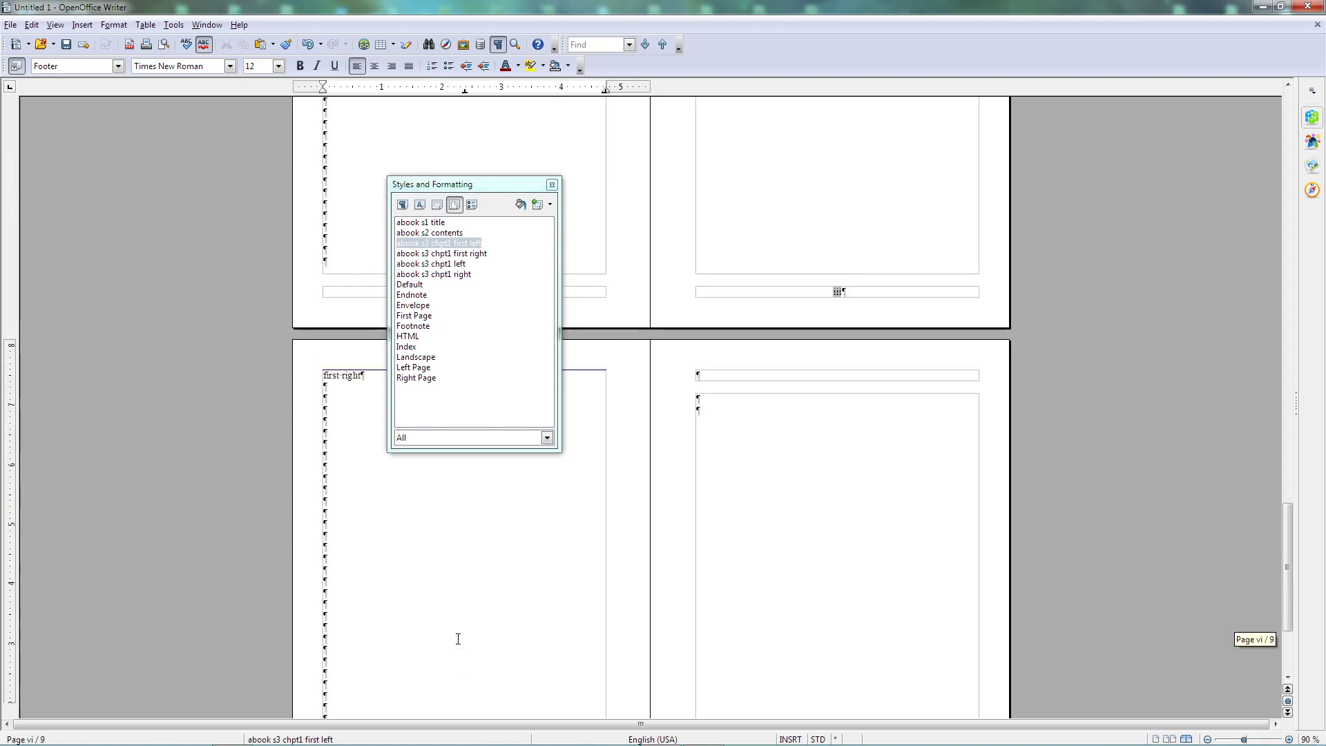
scroll(480, 636, down, 4)
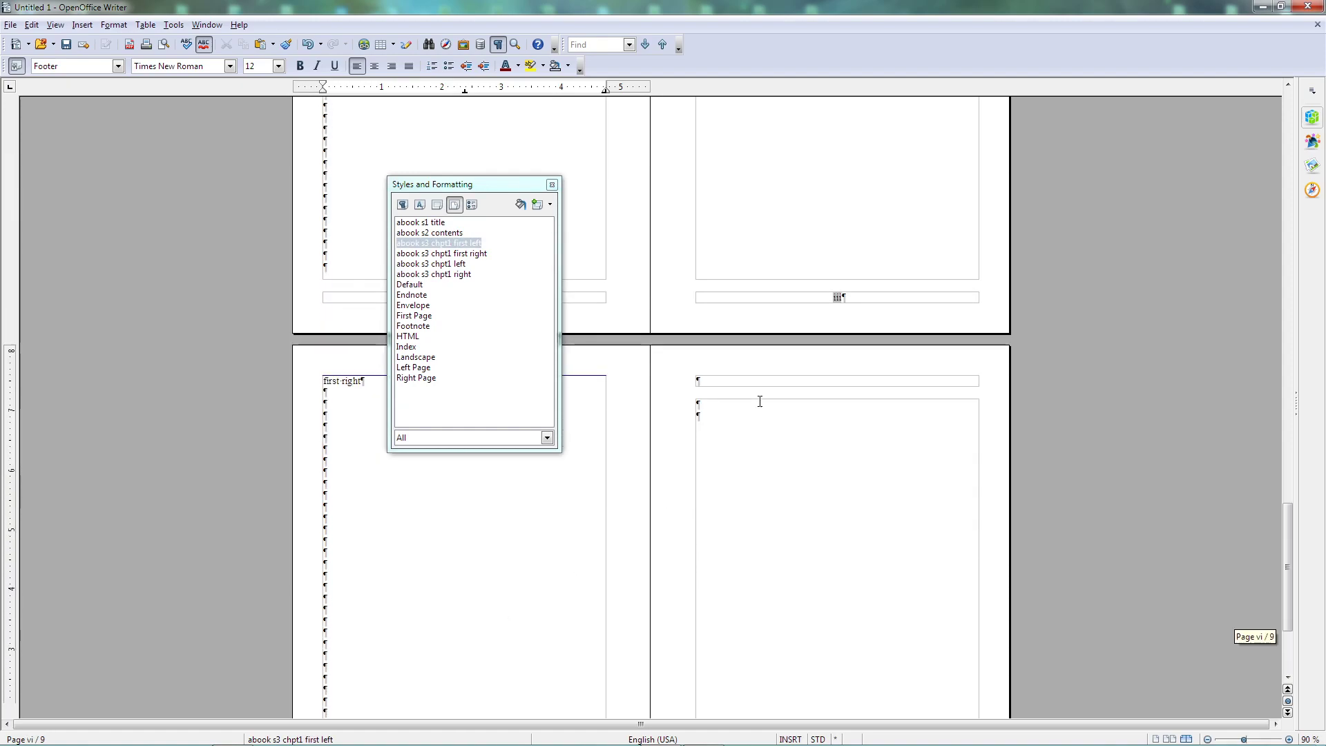
scroll(470, 619, down, 5)
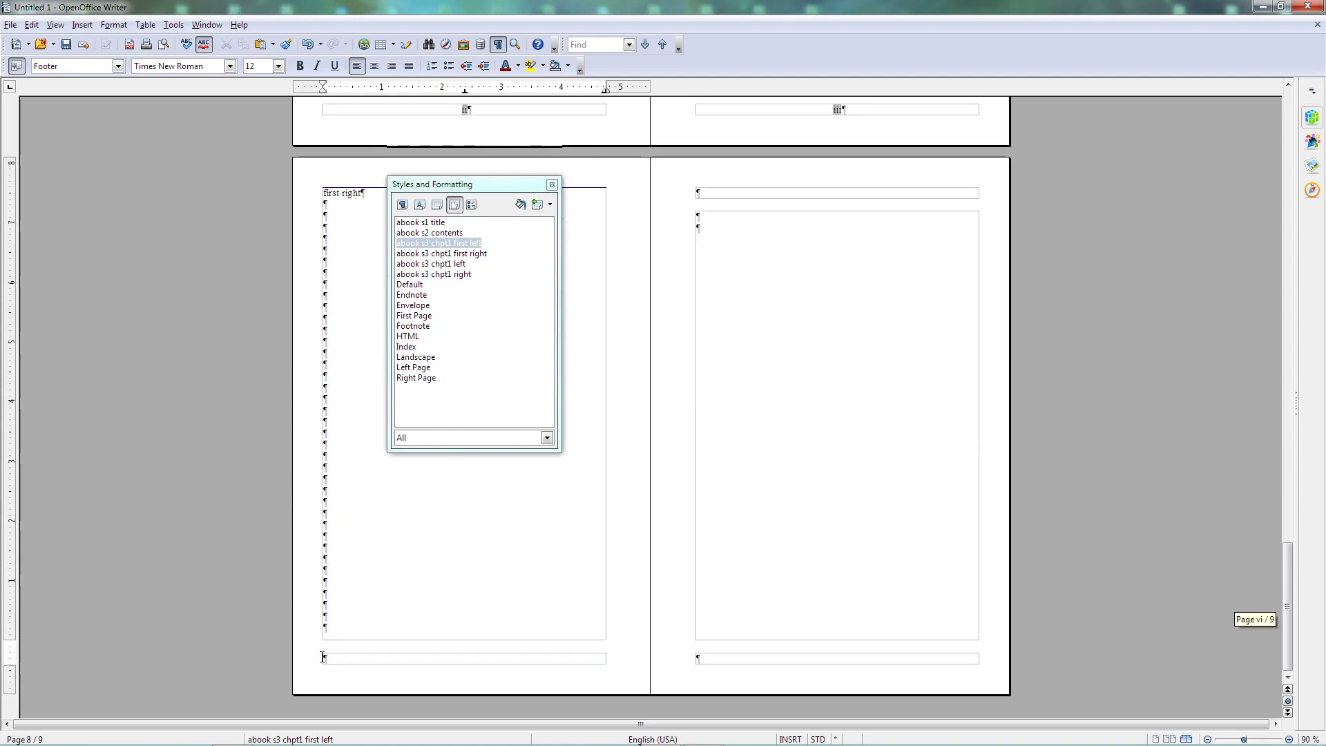
Remove the trailing empty paragraphs that spill onto the second chapter page, and toggle nonprinting characters off and back on
click(341, 606)
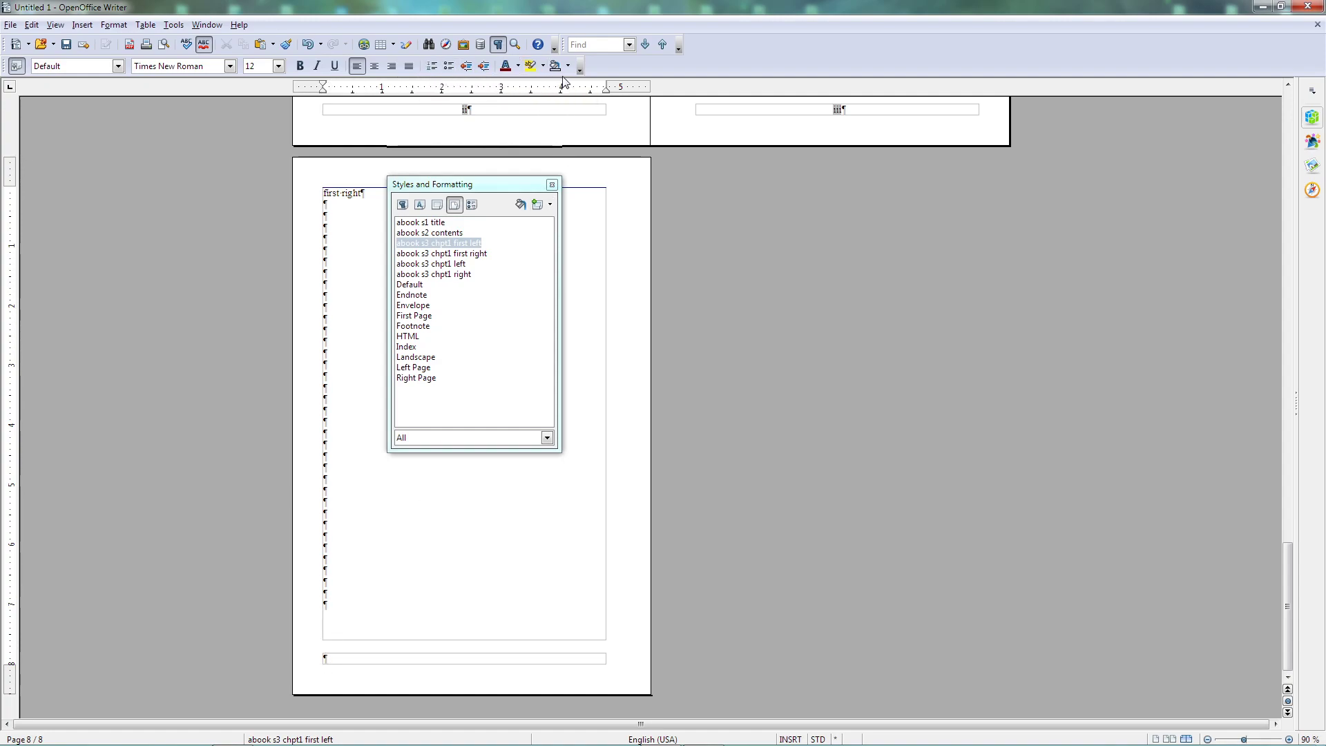
click(499, 45)
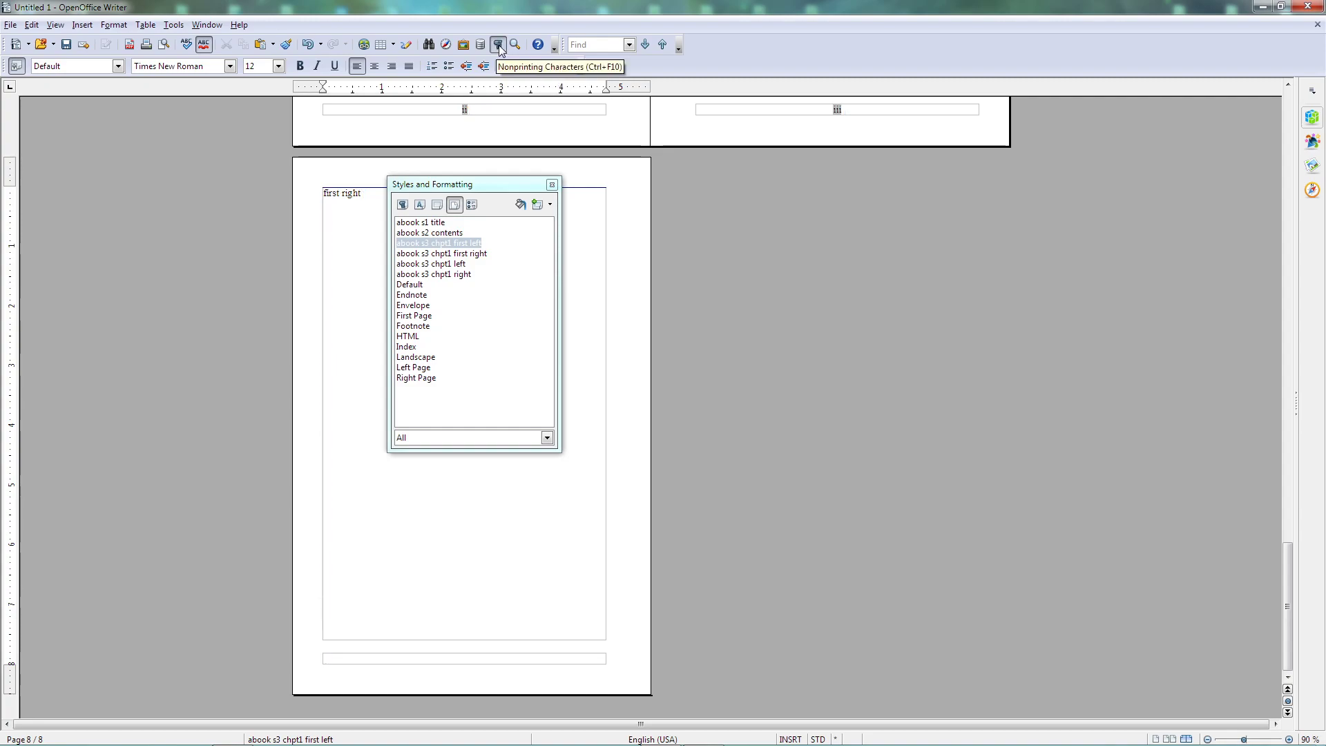
click(499, 45)
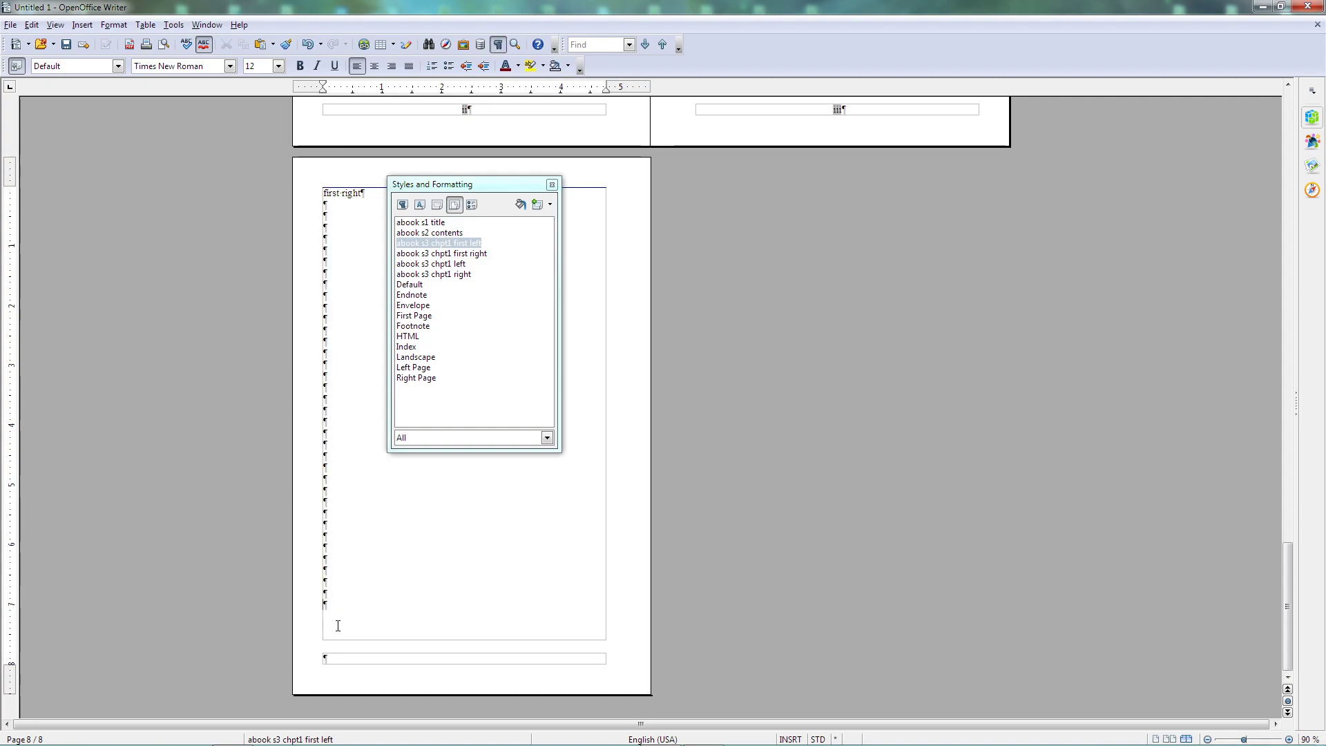
Enter several spaces in the footer of the "first right" page and select them
click(325, 657)
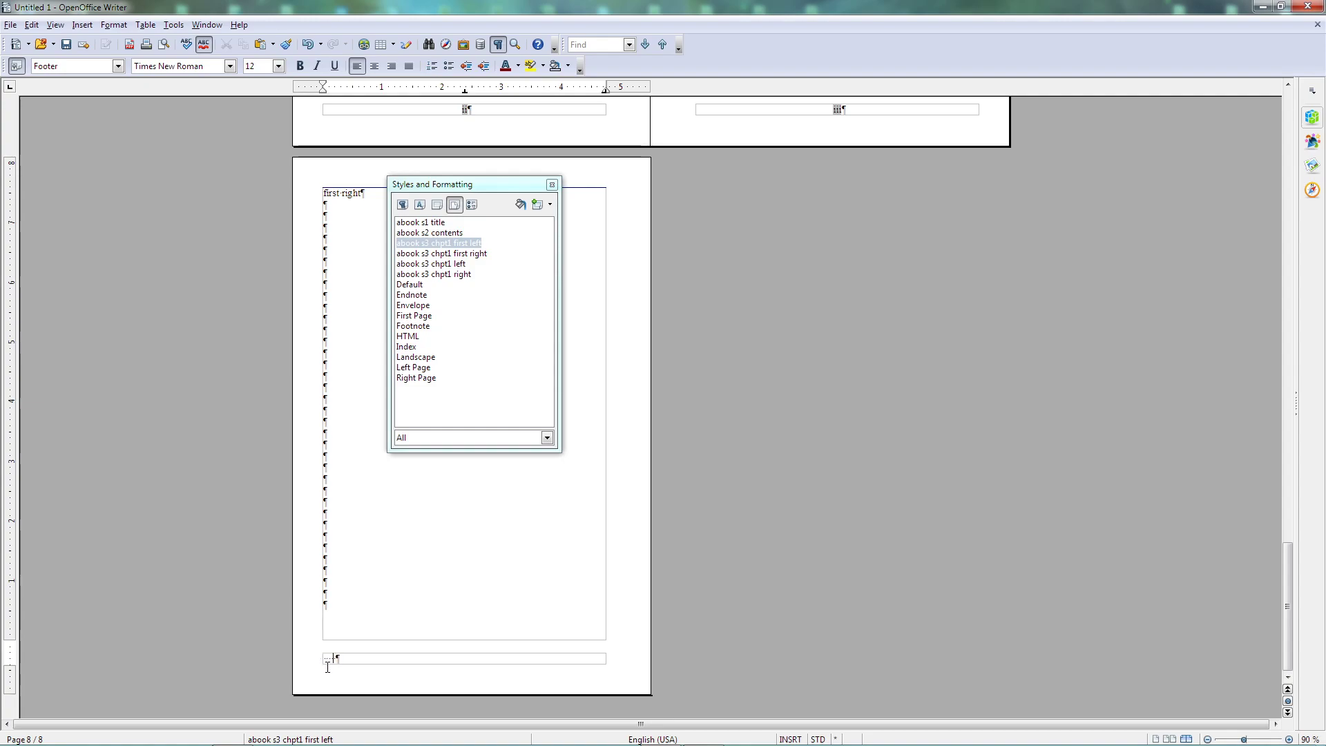
drag(335, 659, 322, 658)
right_click(326, 658)
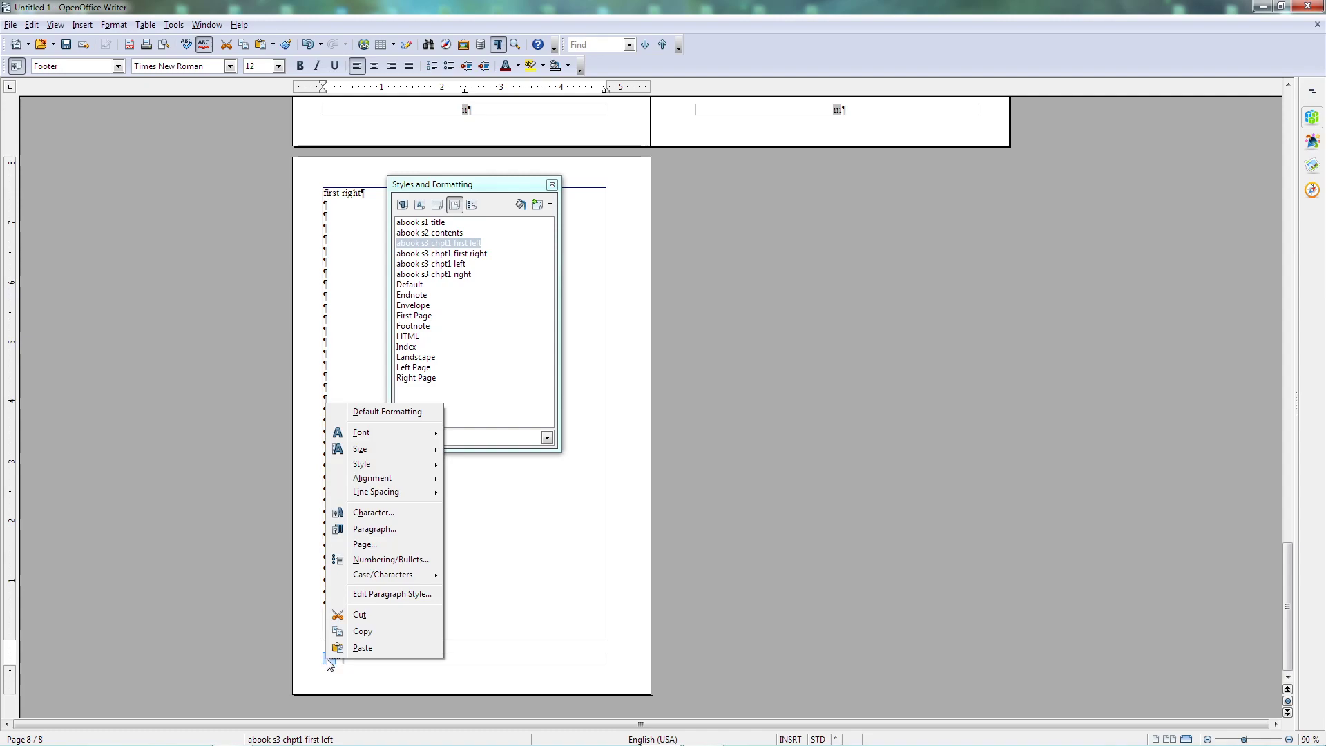
key(Escape)
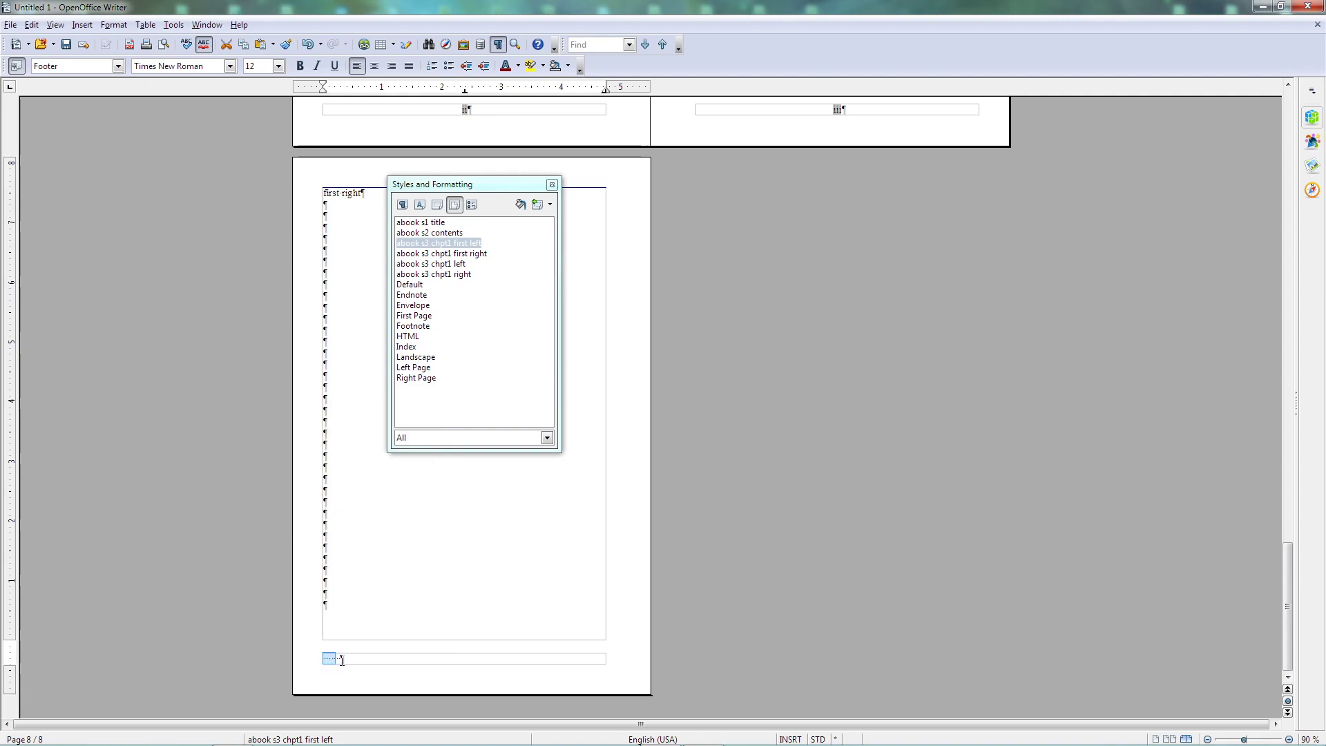
drag(343, 660, 314, 662)
Format the selected footer spaces as two unequal columns, with the first column 0.5" wide
click(112, 26)
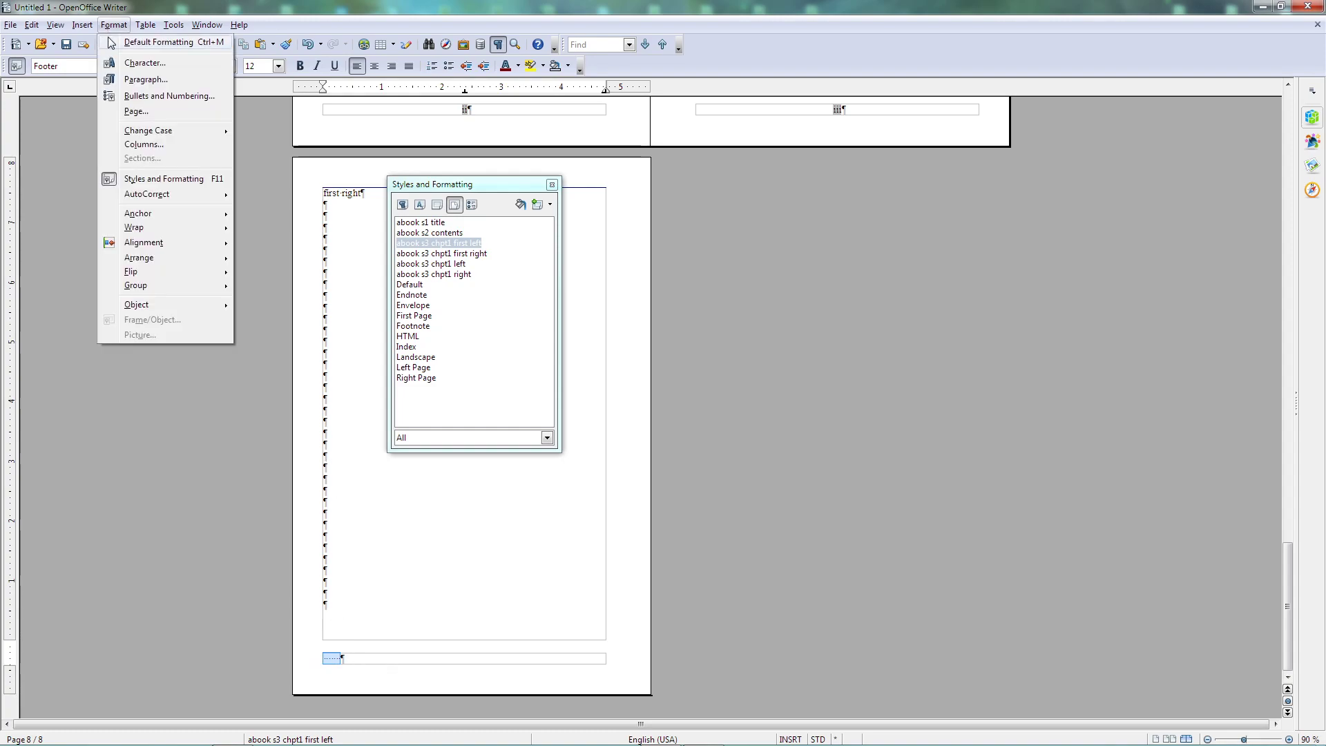
click(136, 145)
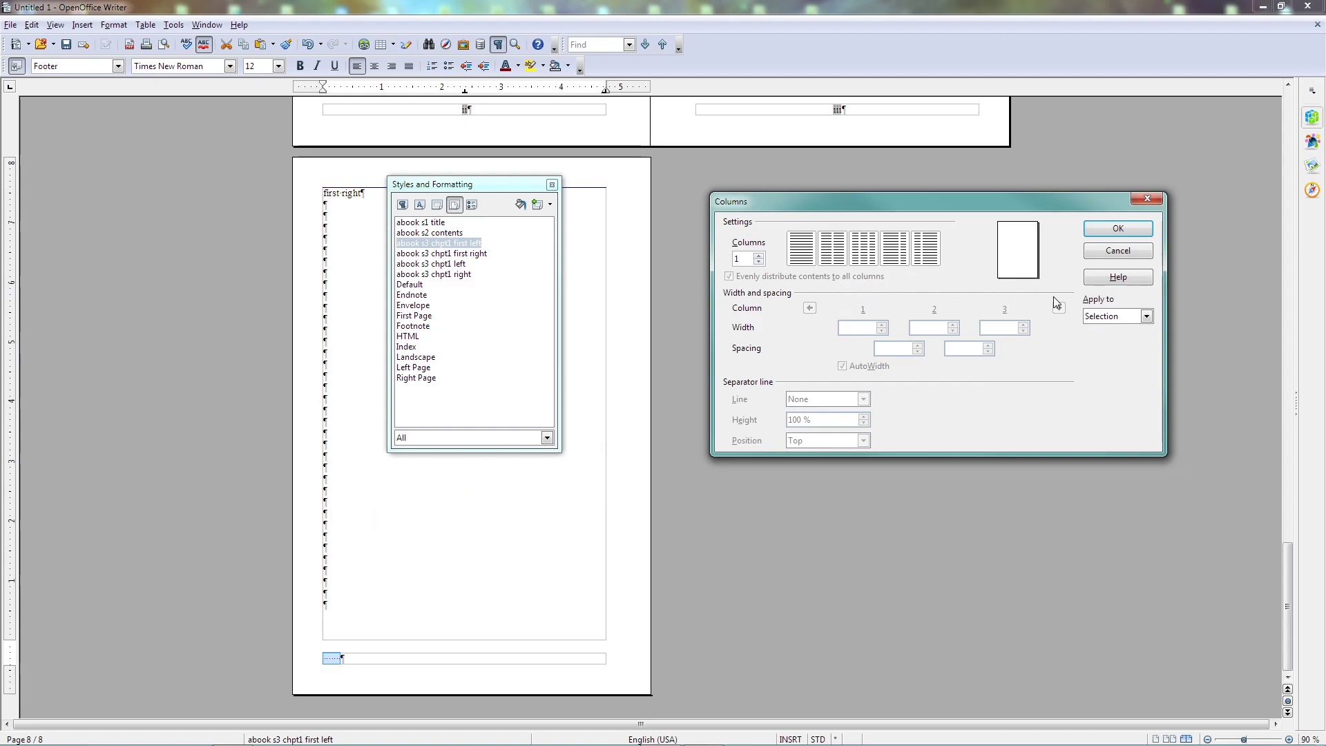
click(929, 254)
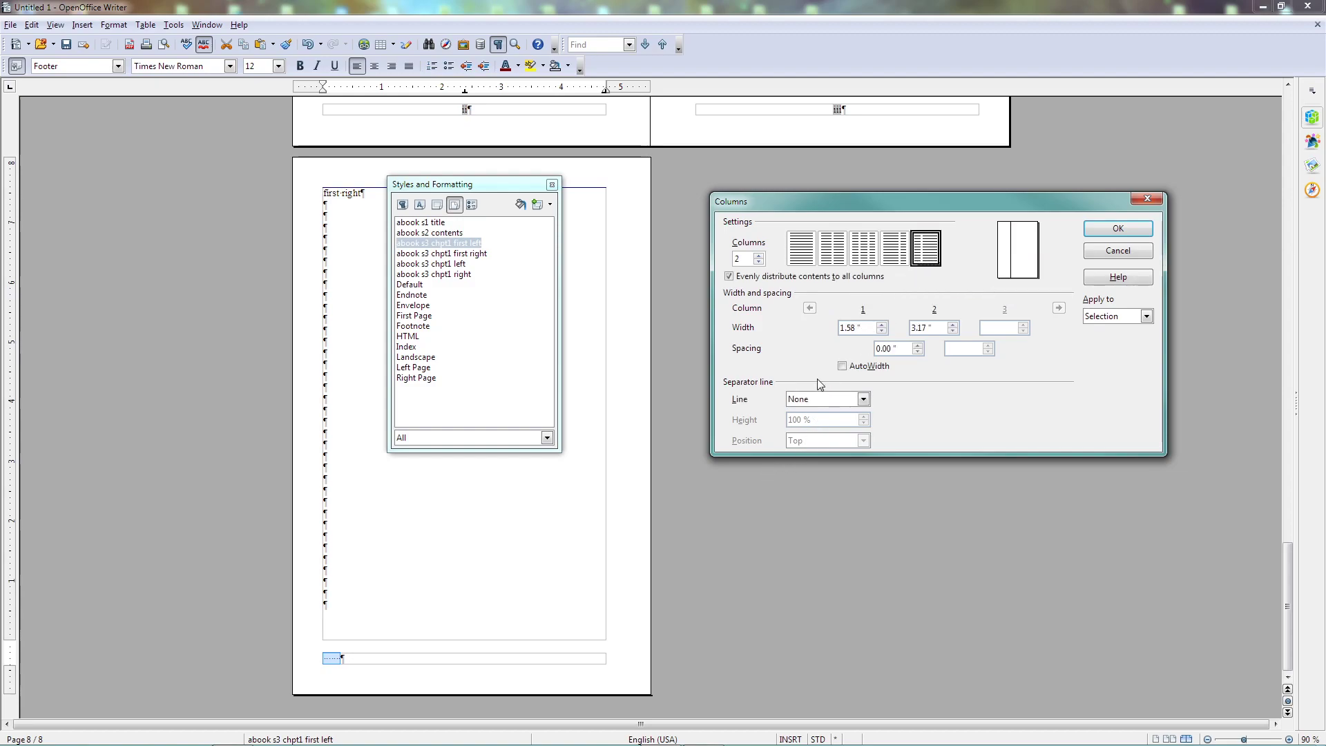
key(Tab)
text(.5)
click(1097, 231)
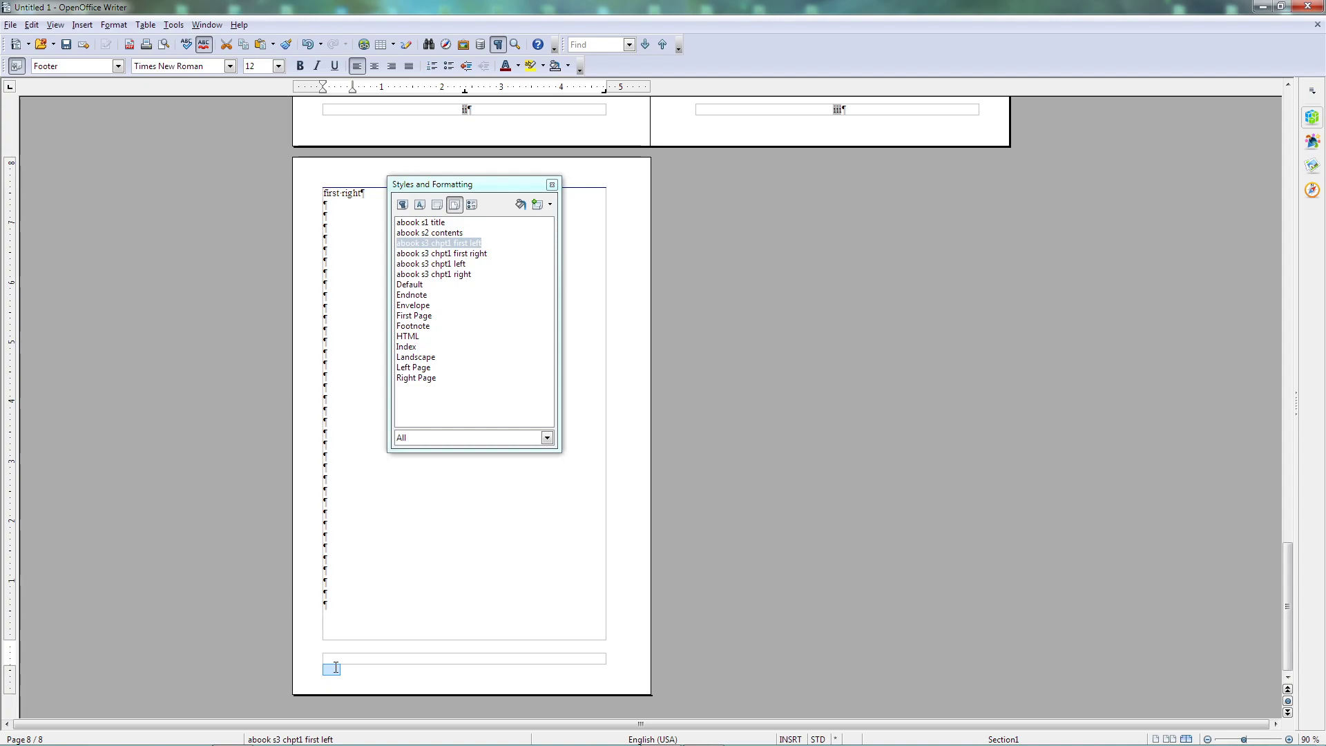
Clear the spaces from the footer columns and insert a page number field in the narrow first column
key(Delete)
click(332, 661)
click(112, 25)
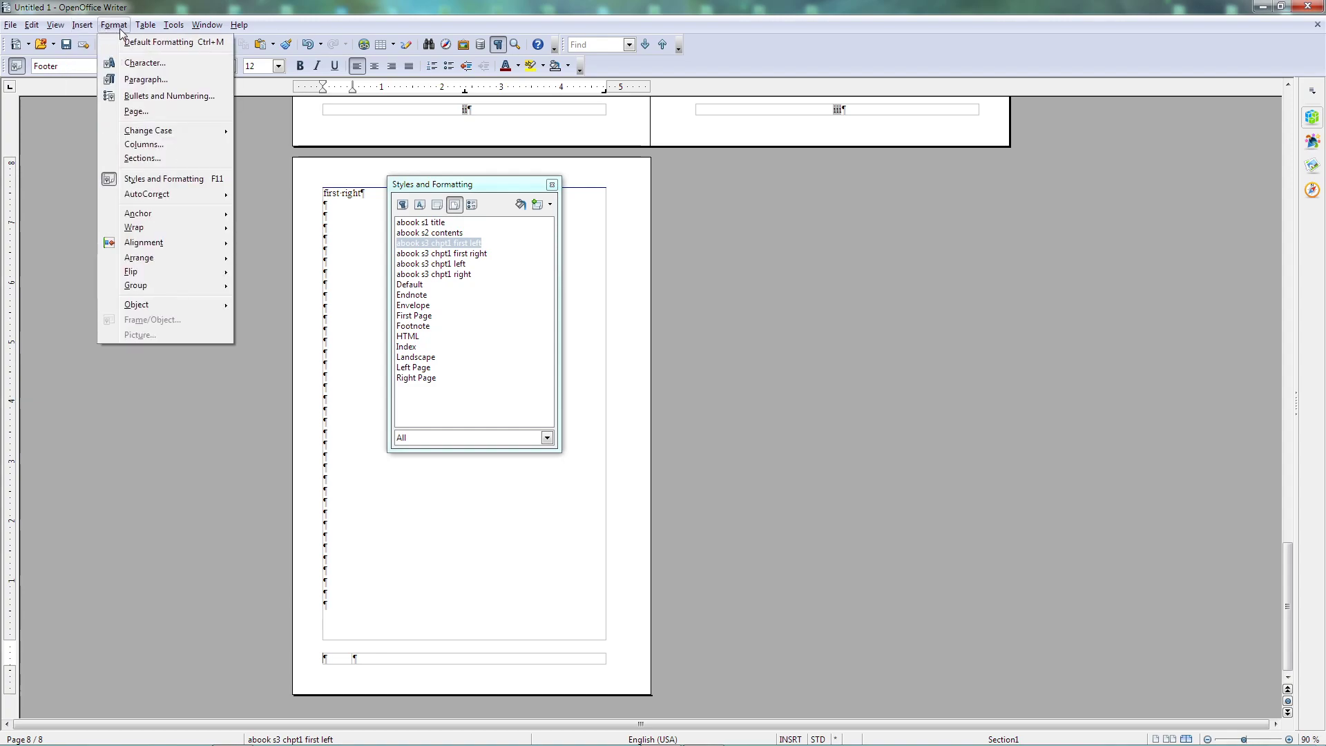
mouse_move(90, 33)
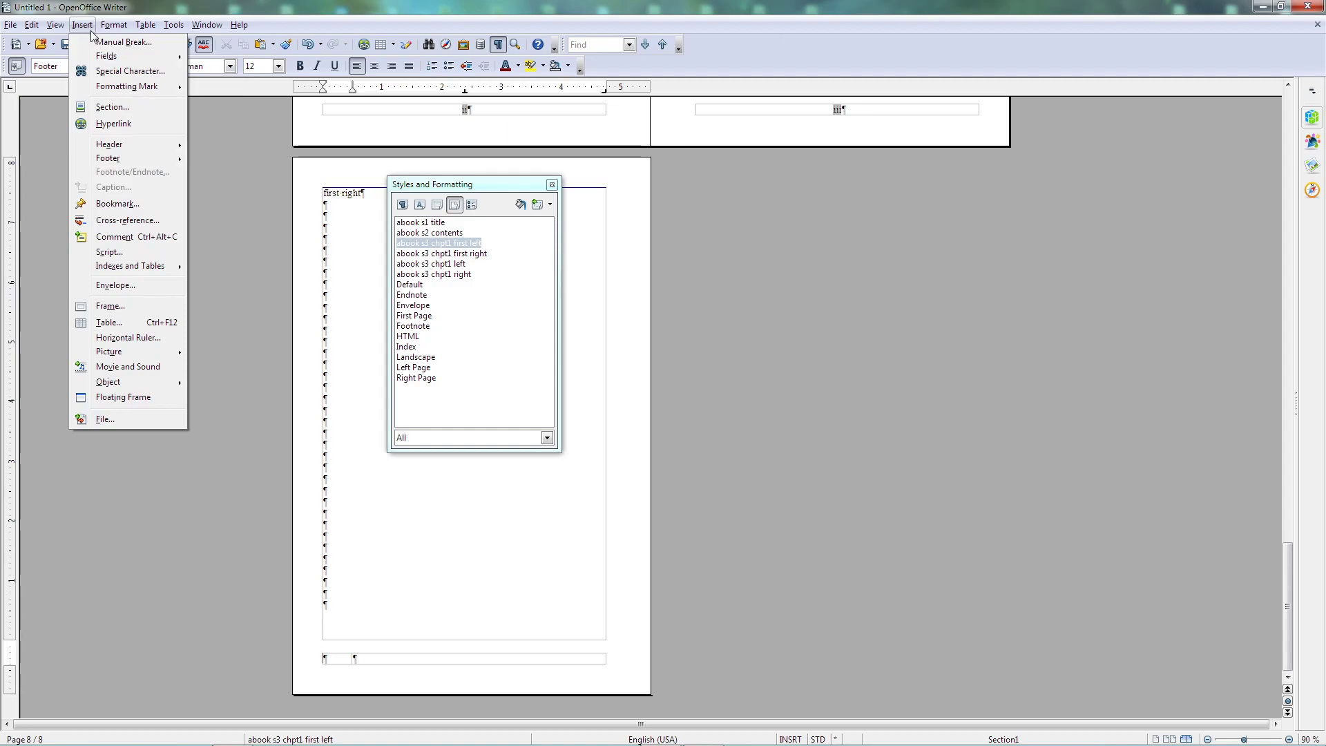
mouse_move(105, 58)
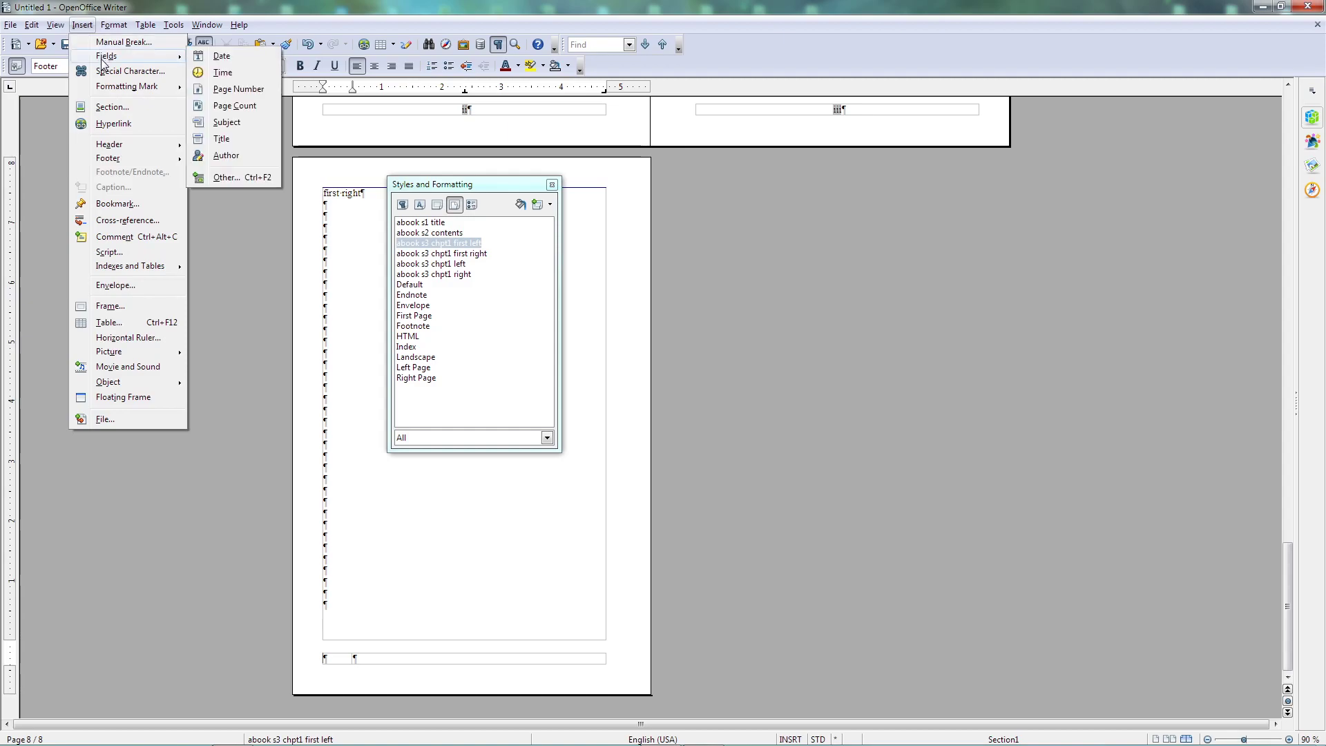
click(232, 90)
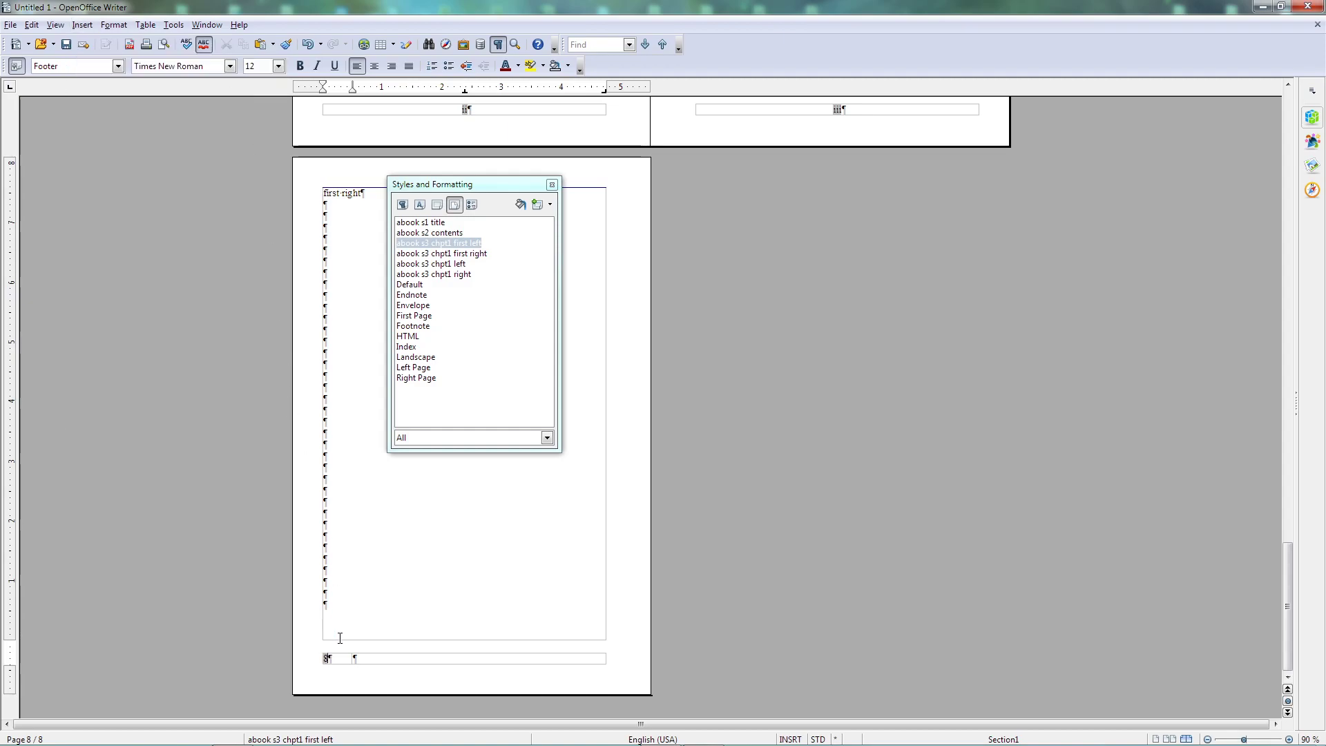
scroll(349, 619, up, 8)
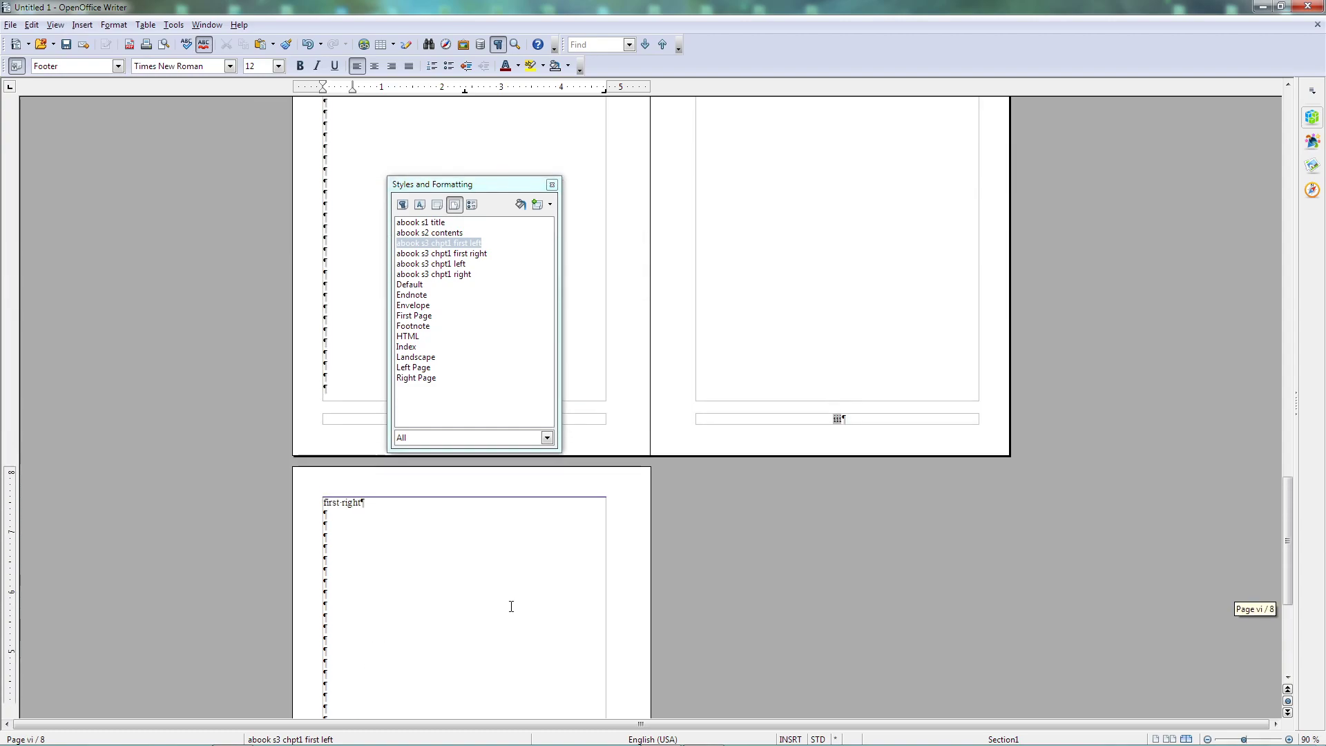
Set the offset of the page number field in the "first right" page's footer to -7
scroll(367, 544, down, 8)
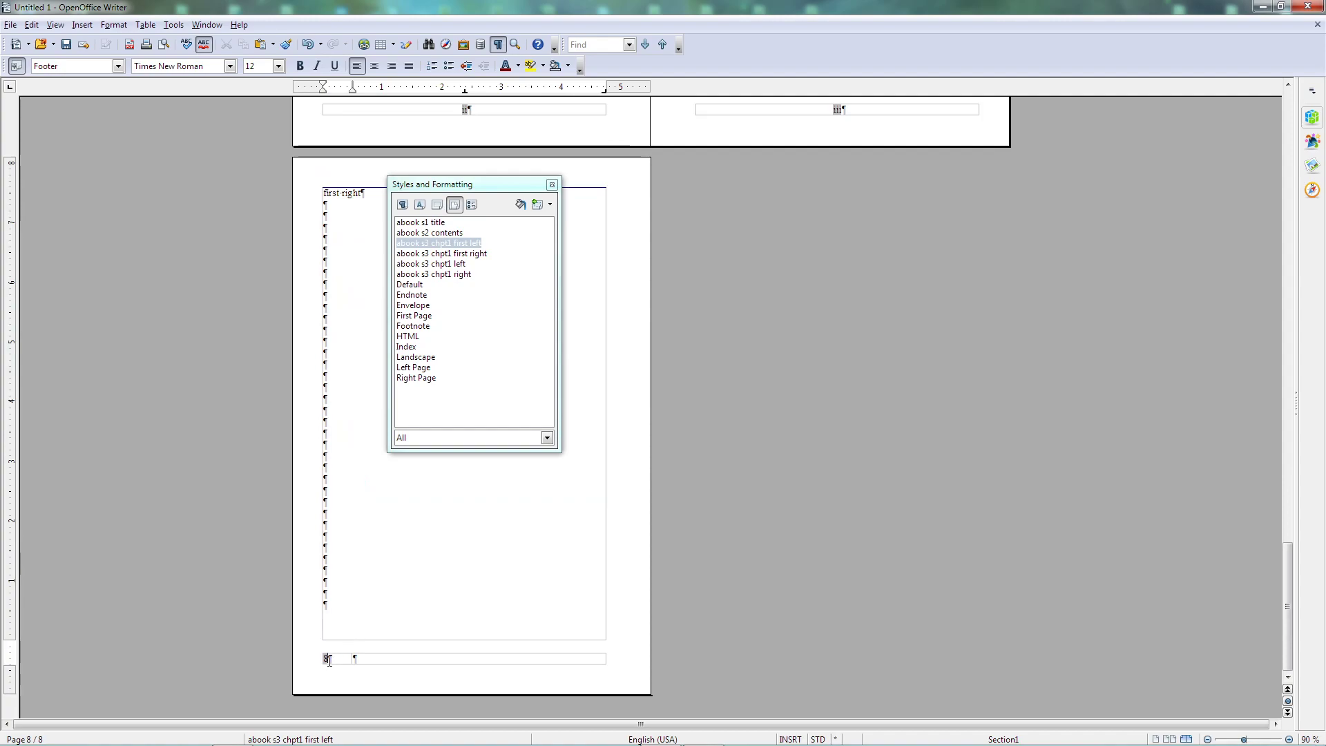
double_click(325, 658)
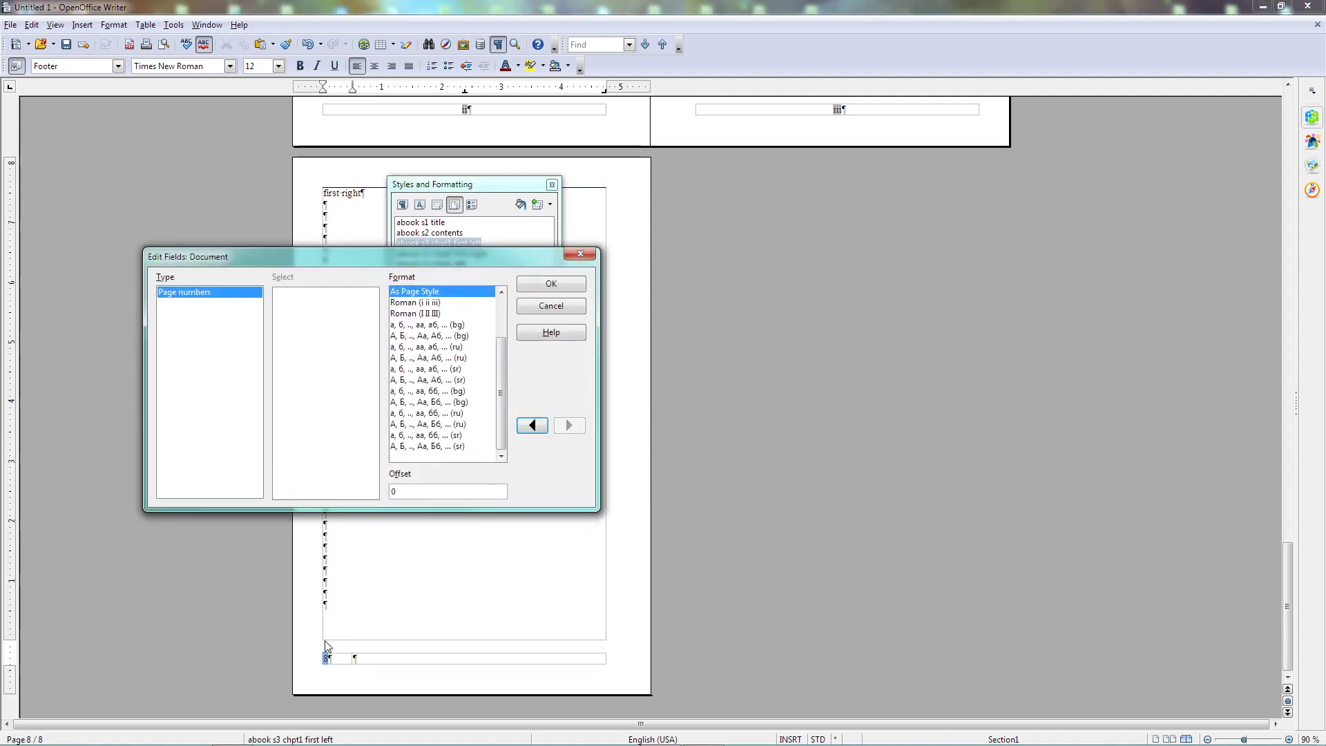
click(389, 494)
text(-7)
click(552, 283)
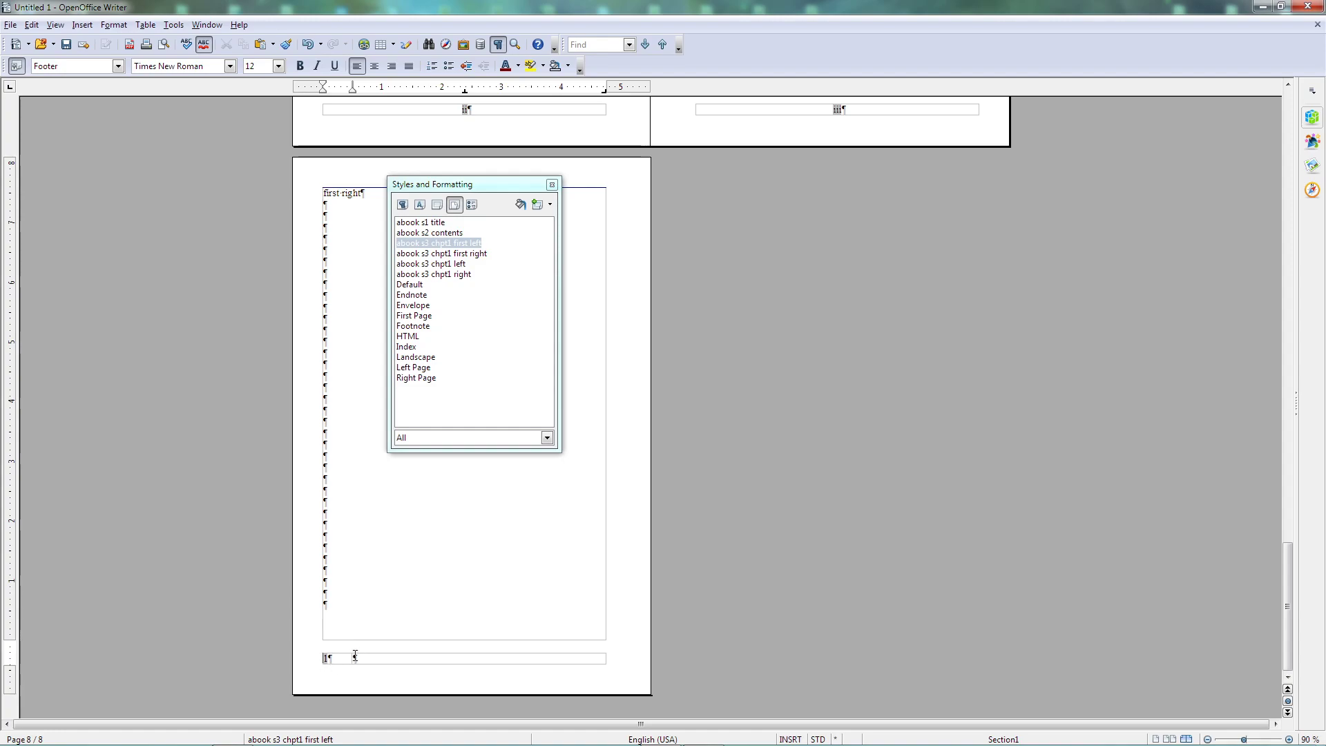
click(368, 660)
click(375, 67)
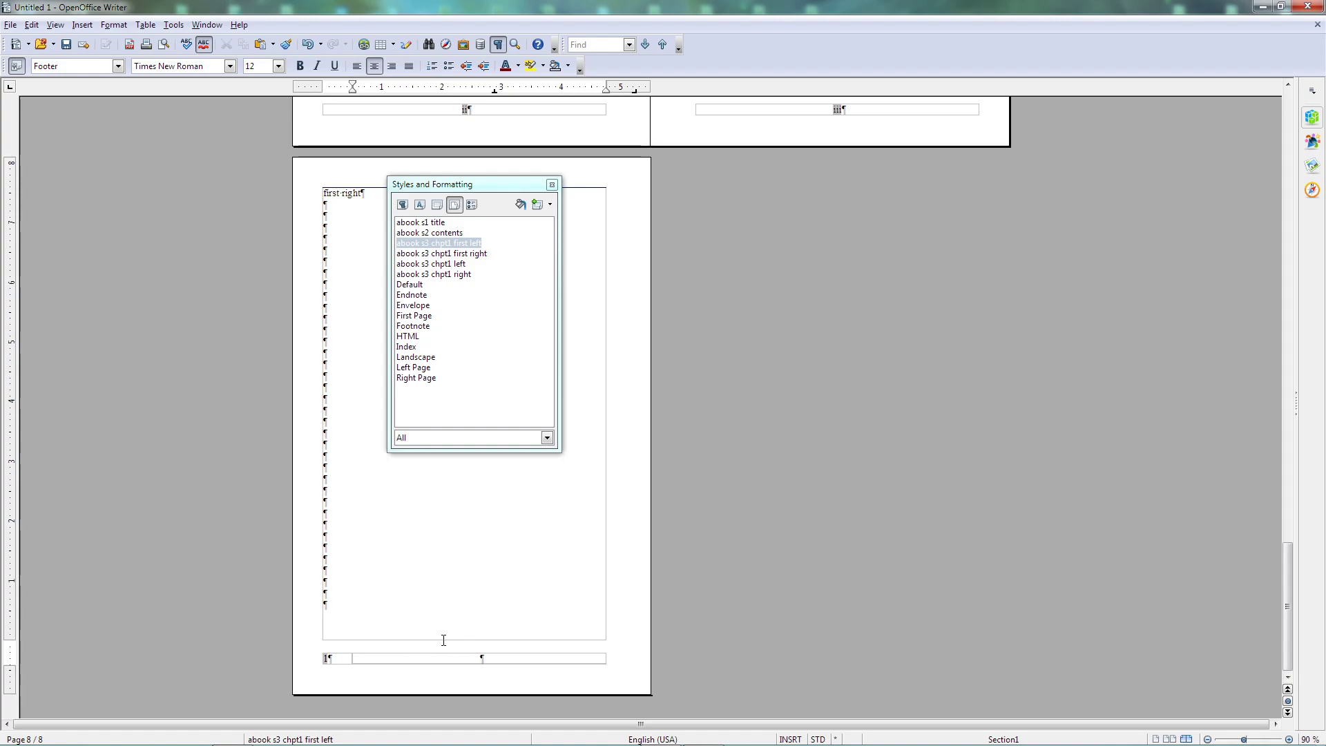
text(www.name.com)
right_click(468, 664)
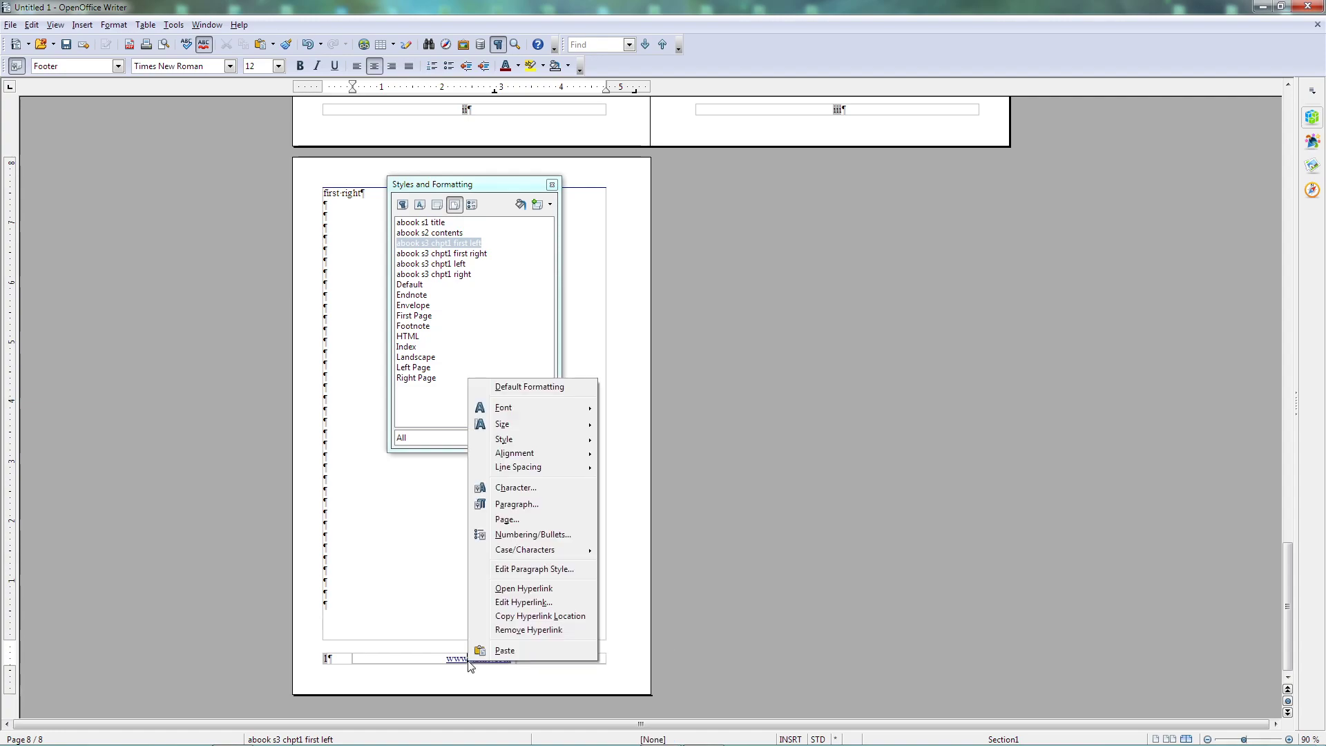
click(520, 631)
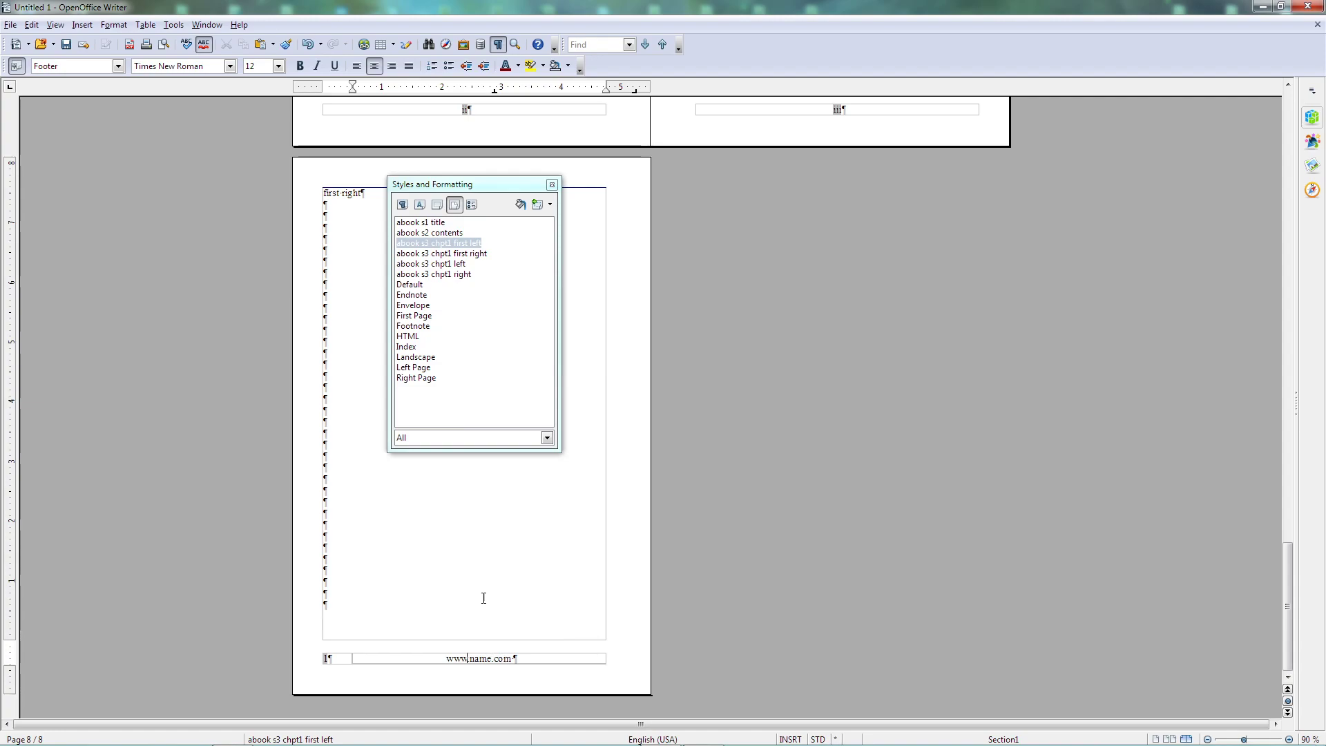
click(465, 585)
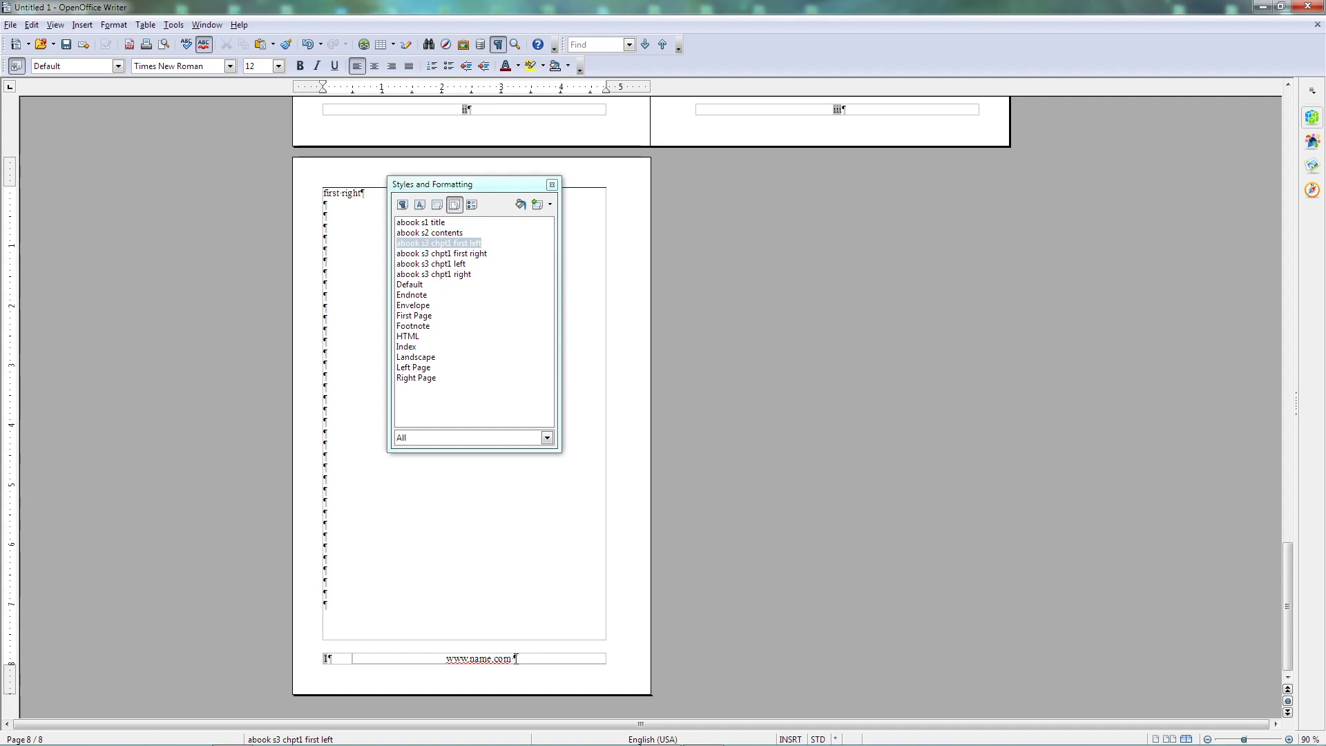
click(545, 658)
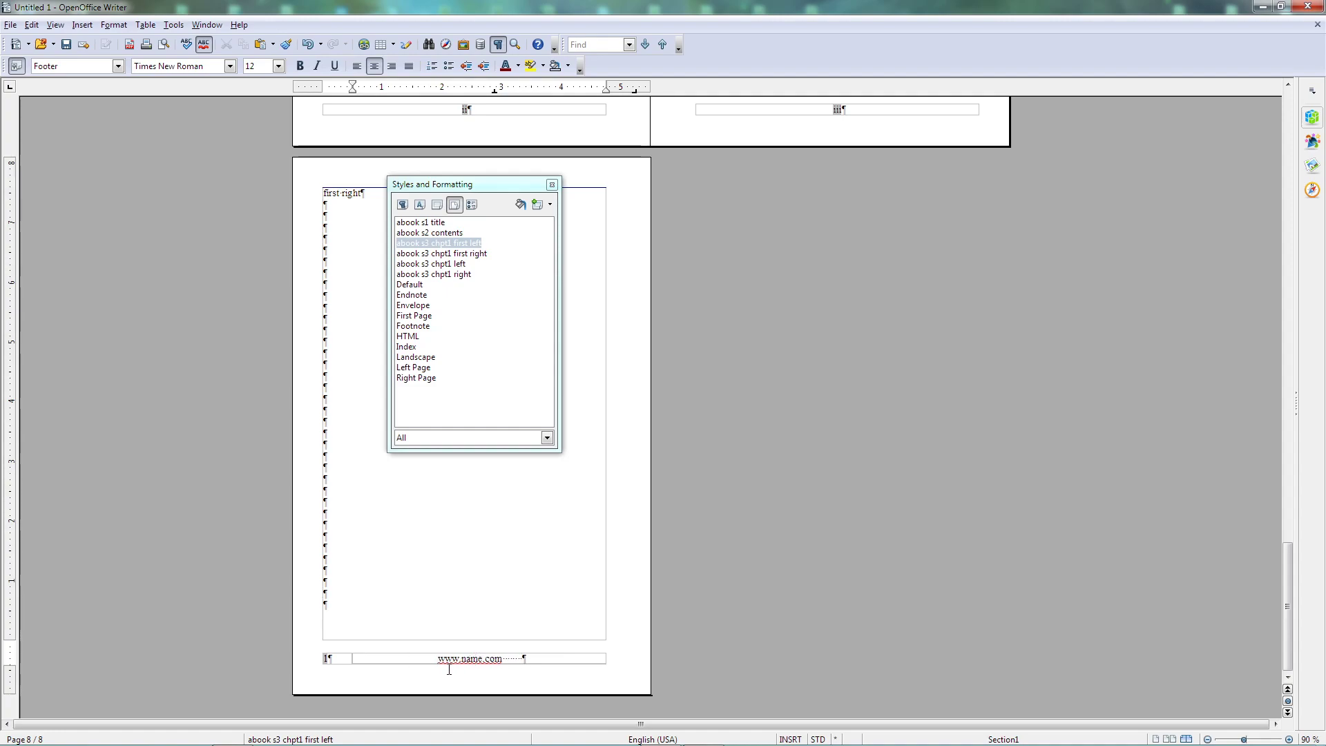
Add empty paragraphs at the end of the "first right" page until a new page follows, and place the cursor there
click(393, 562)
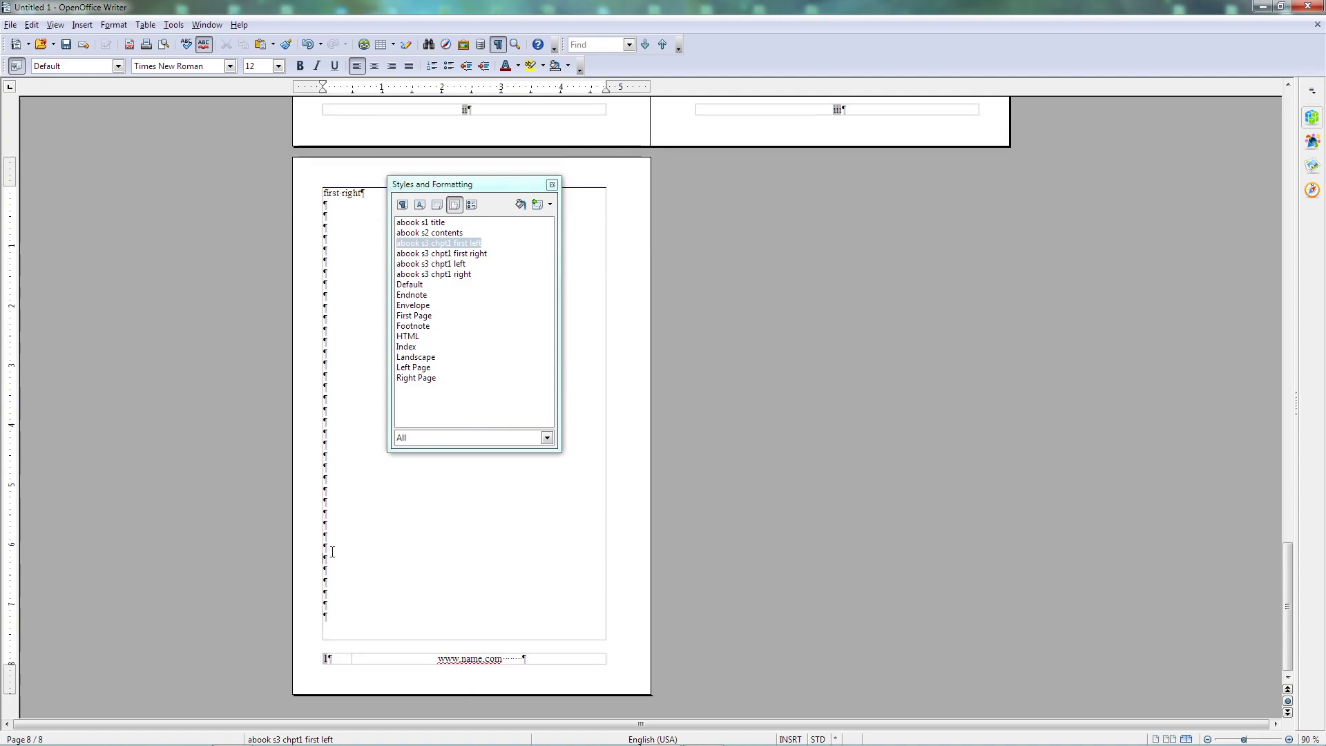
key(Return)
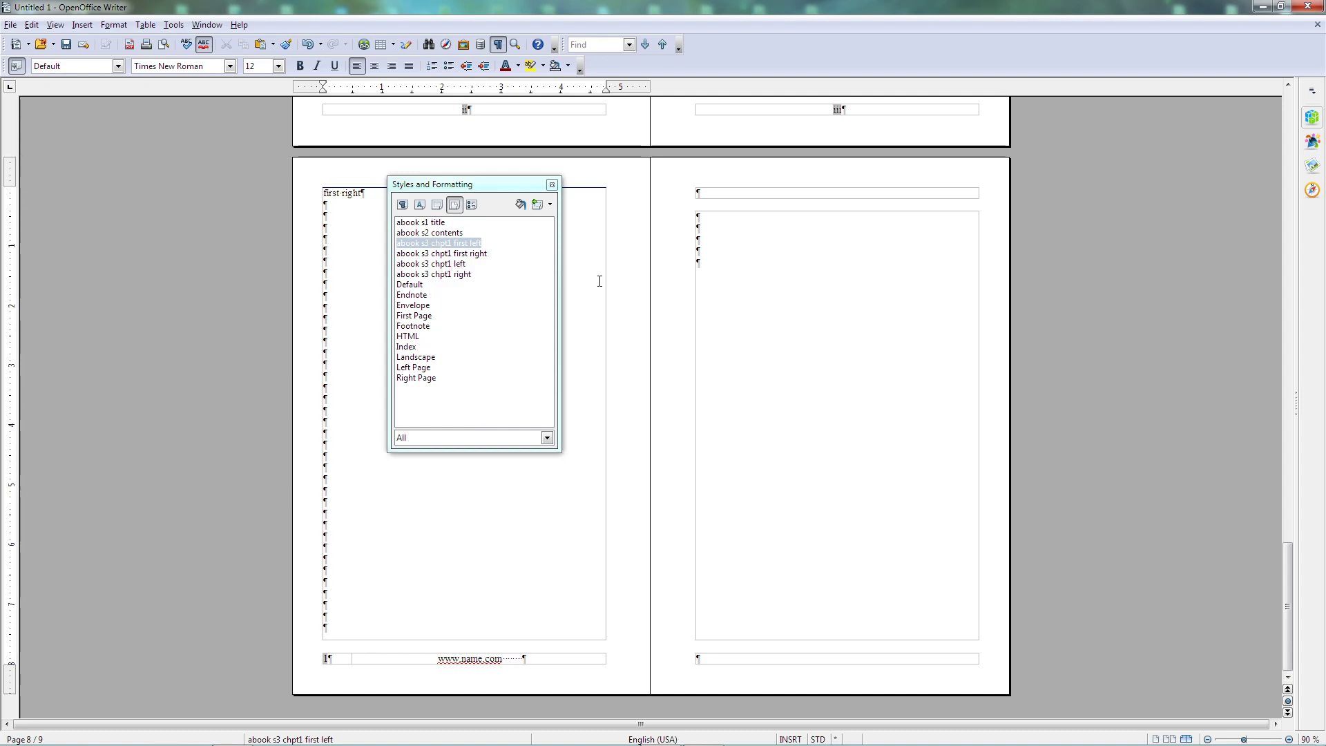
click(765, 554)
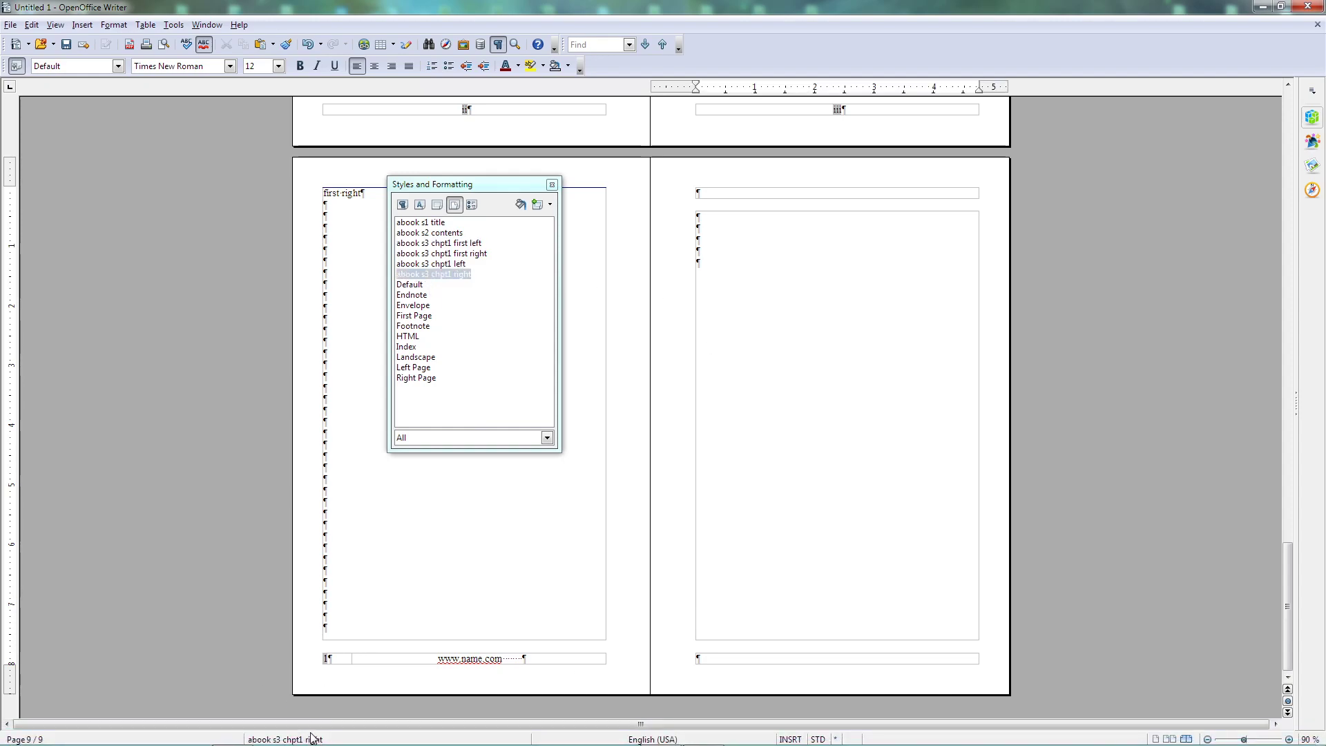
right_click(456, 277)
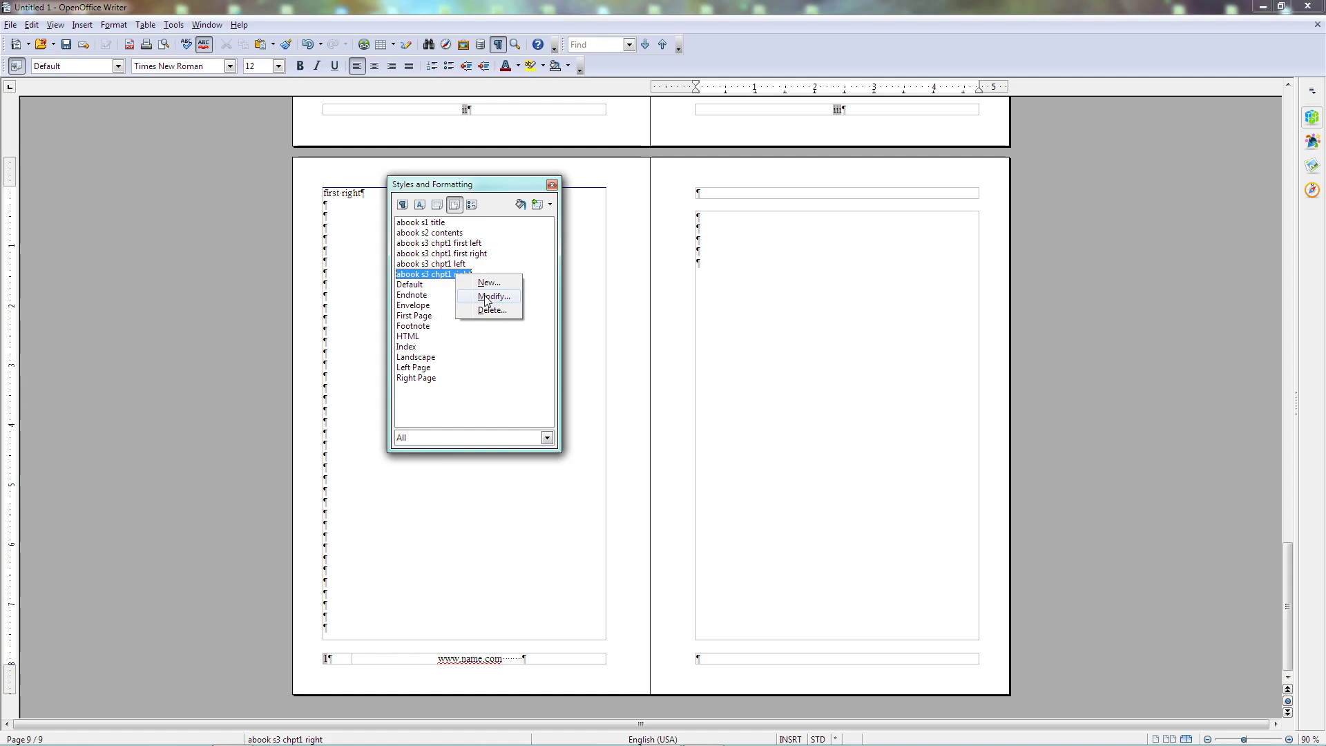
click(722, 307)
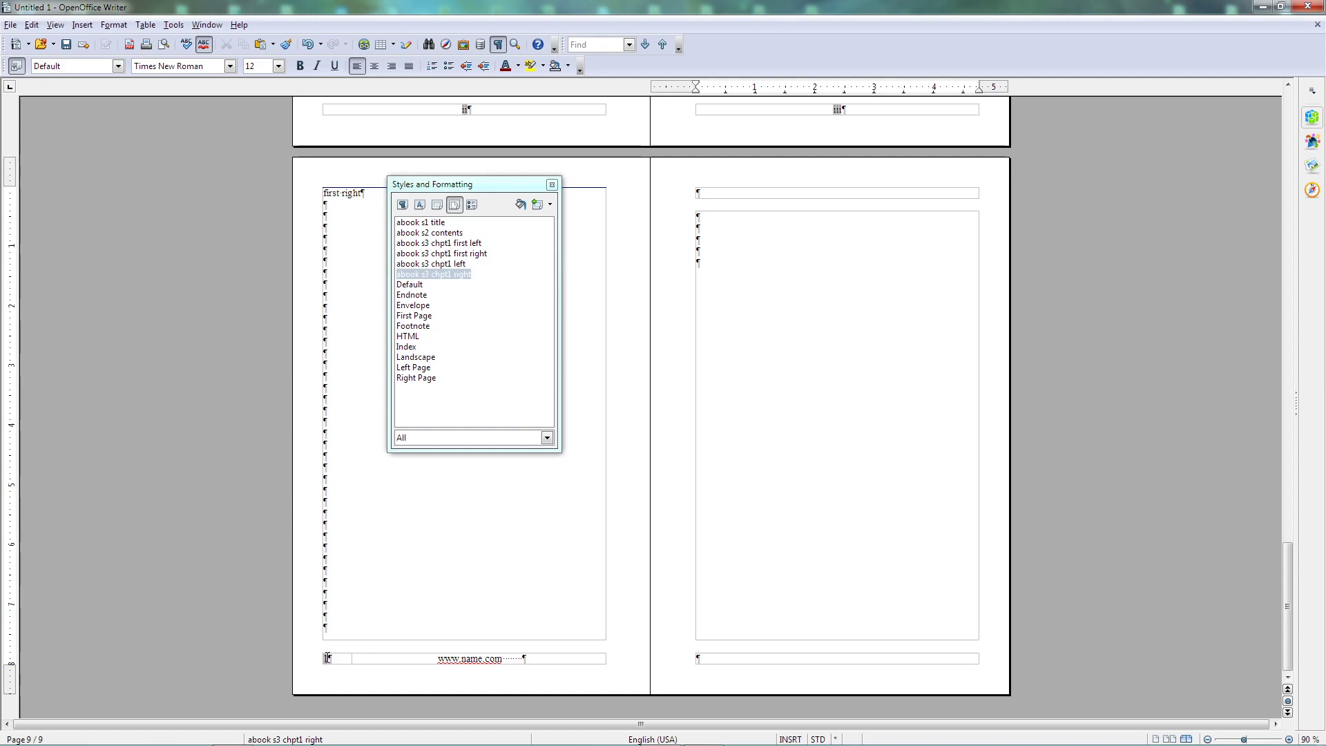
Copy the page number field into the footer of the new facing page and check its field settings
click(384, 651)
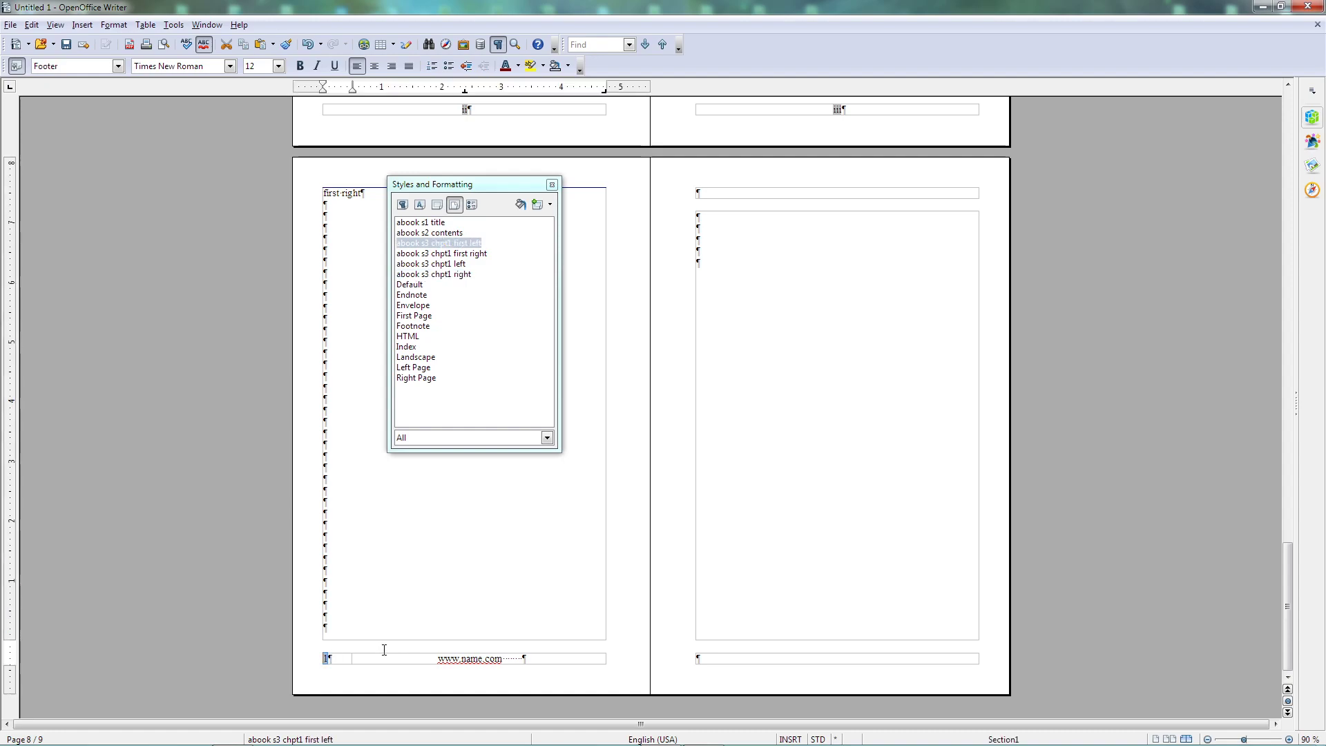
click(717, 663)
text(2)
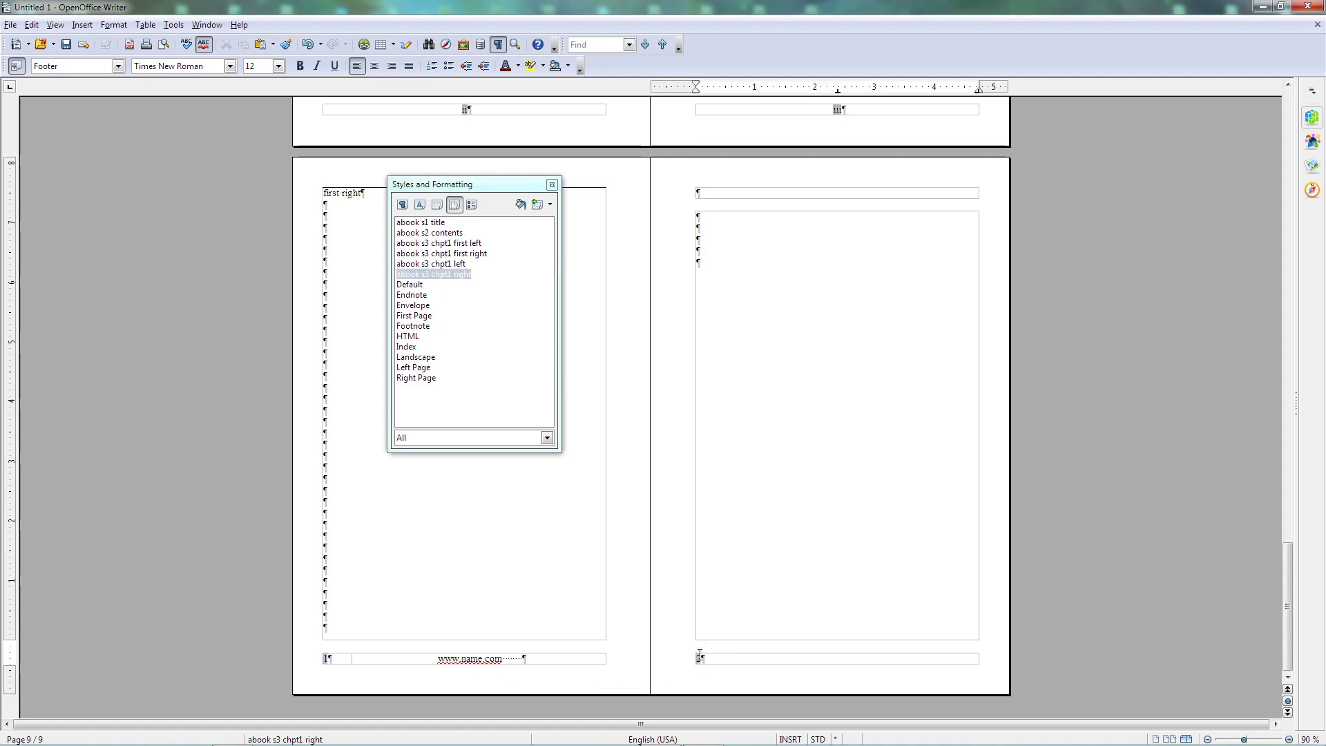
mouse_move(702, 659)
mouse_down()
mouse_move(683, 664)
mouse_move(699, 661)
mouse_up()
double_click(699, 659)
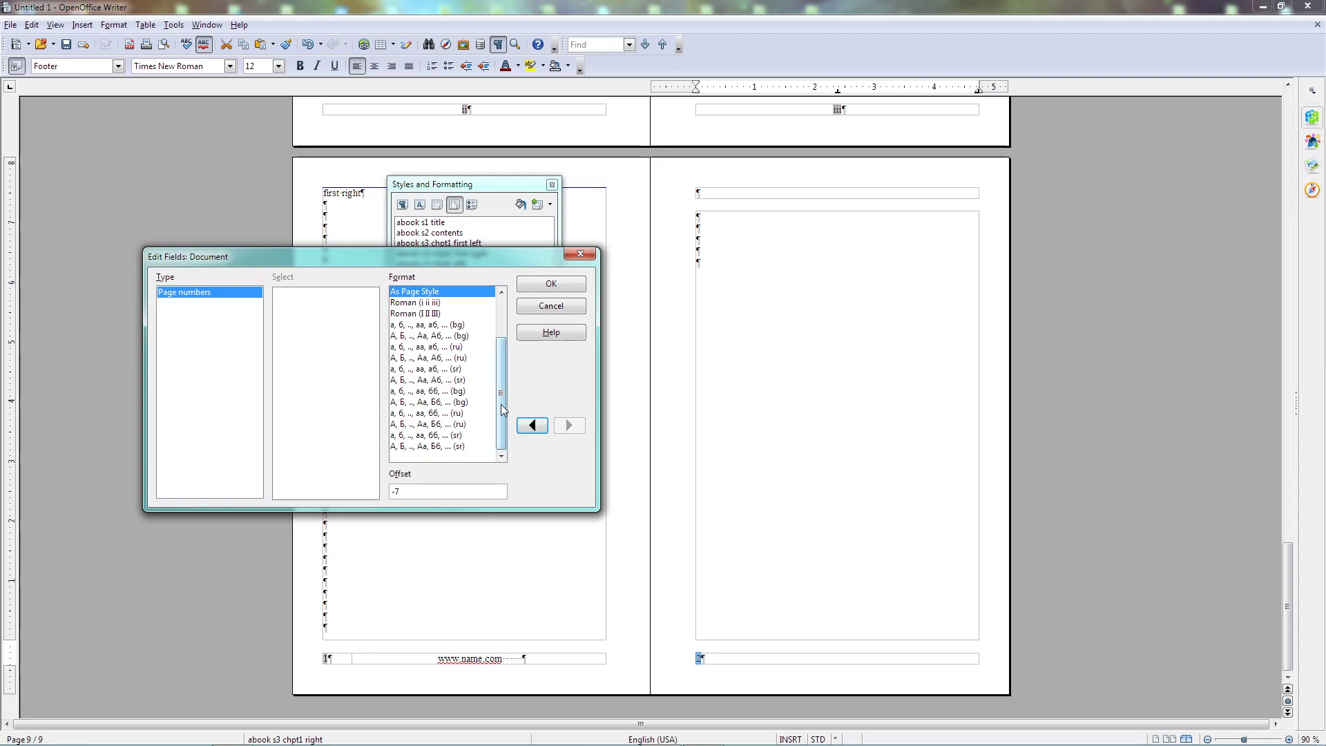
click(580, 253)
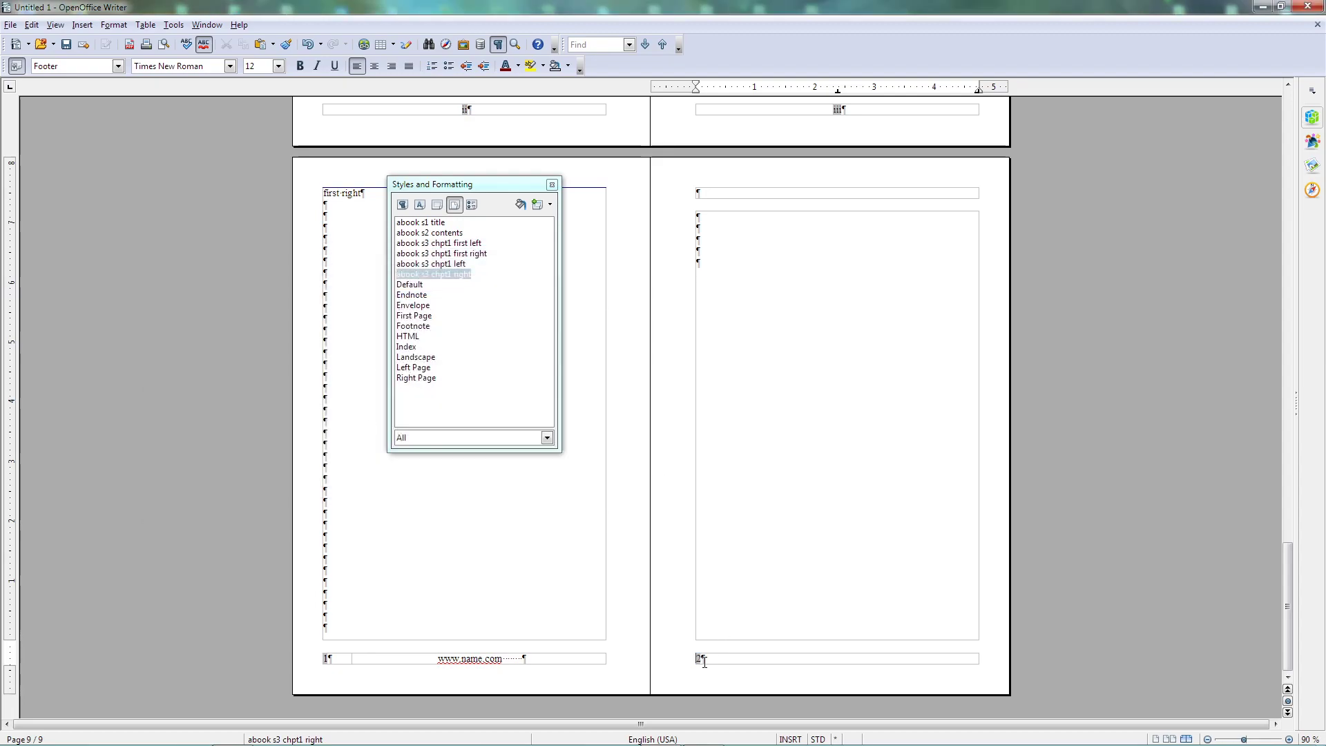
Format the new page's footer content as two unequal columns, with the second column 0.5" wide
drag(701, 660, 693, 661)
click(114, 25)
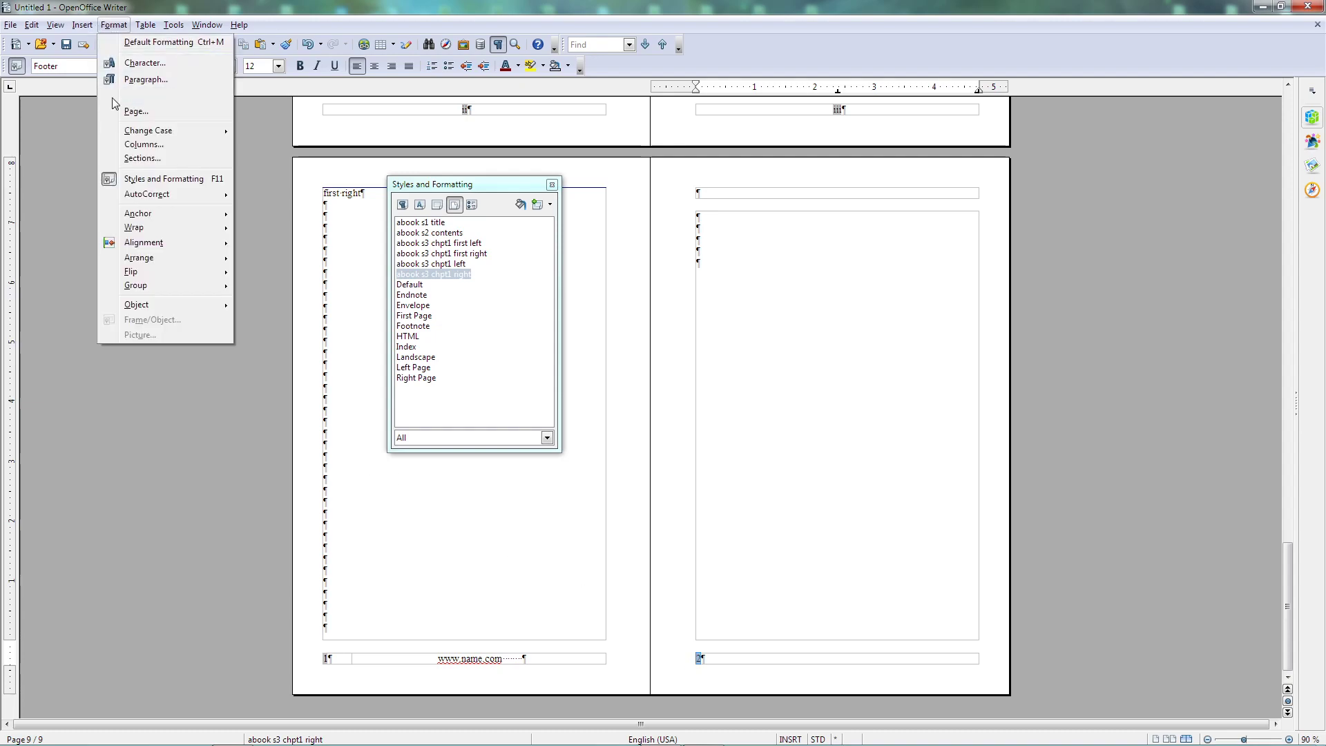
click(138, 145)
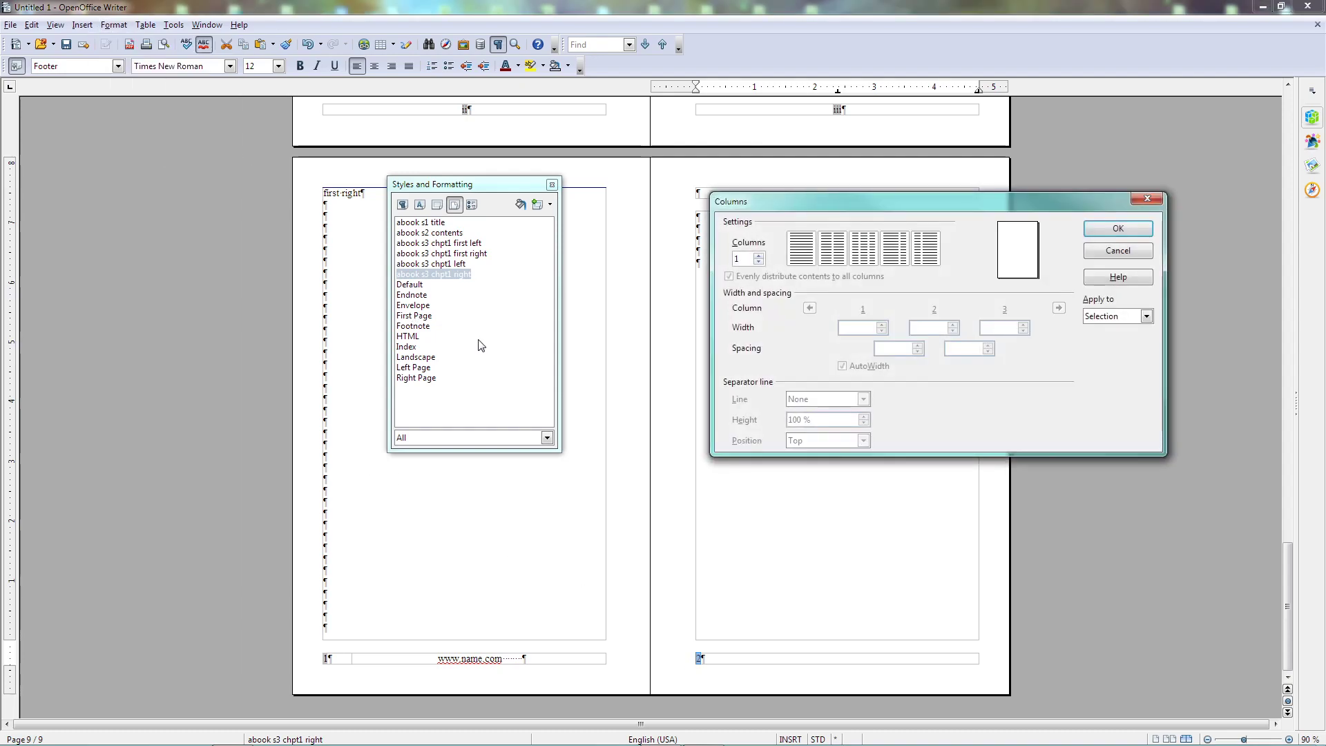
click(901, 259)
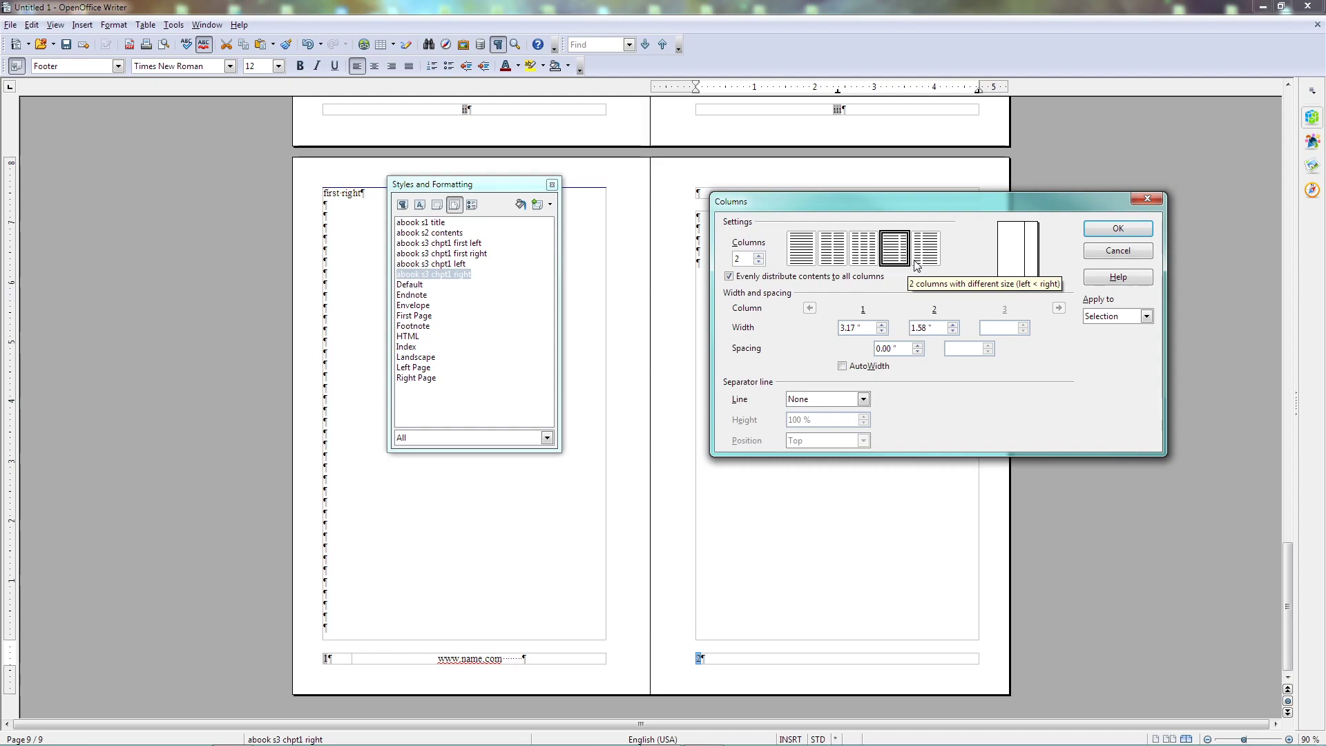
double_click(933, 328)
text(.5)
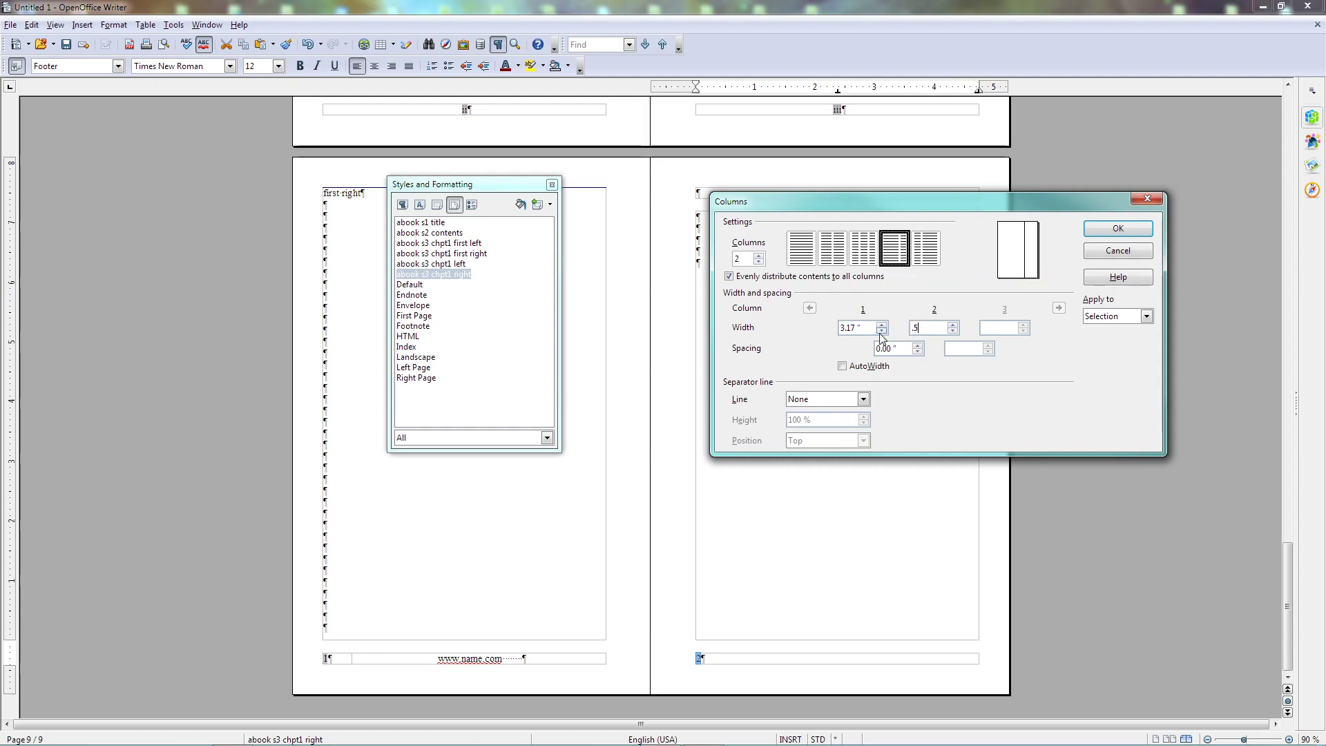
click(879, 346)
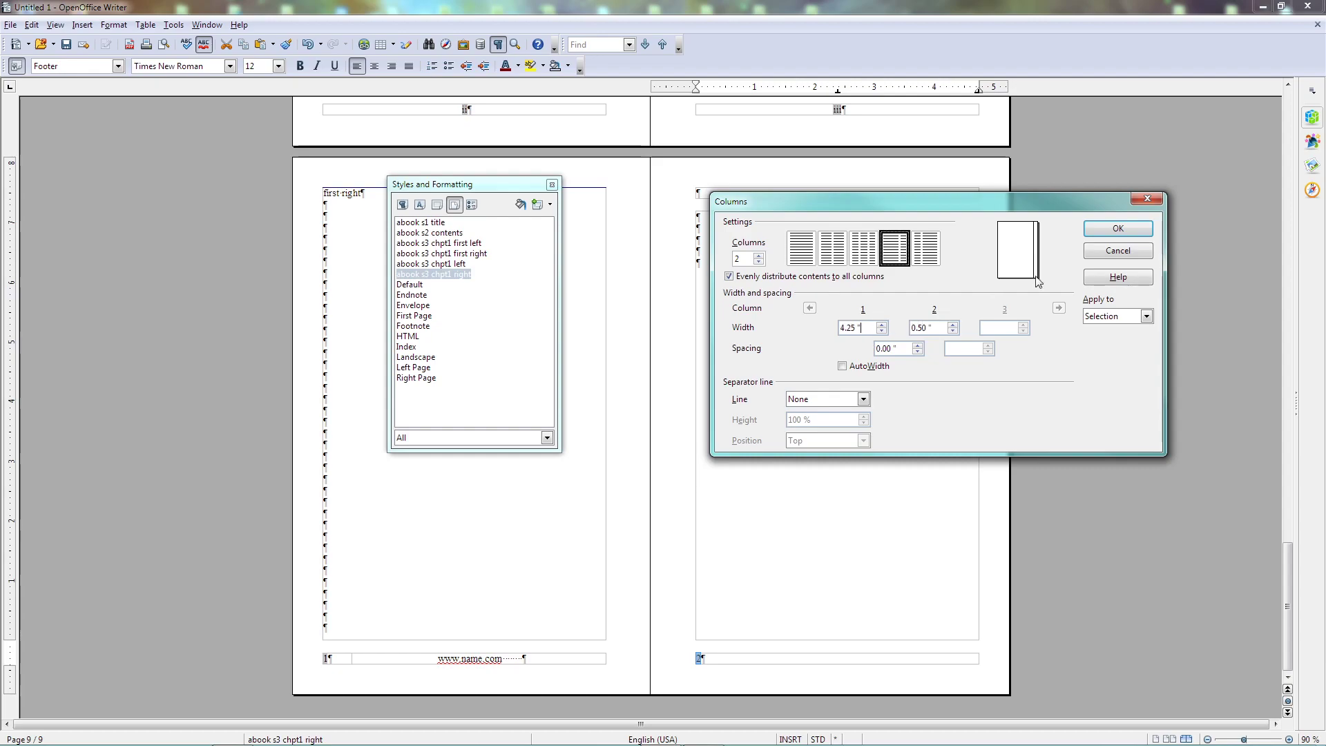
click(1130, 229)
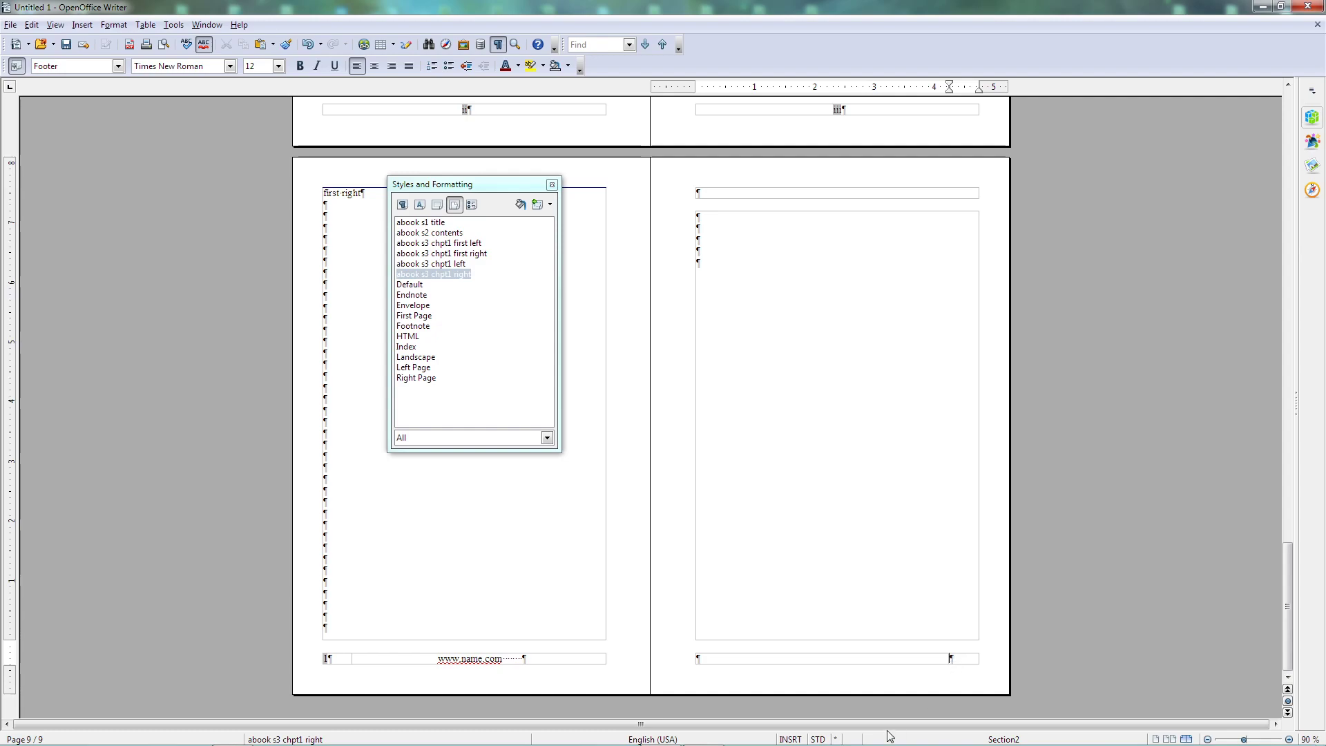
Place the page number field right-aligned in the narrow footer column and enter a centred "Name of chapter one" in the wide column
text(2)
click(395, 69)
click(696, 659)
text(nam)
text(e of cah)
key(BackSpace)
key(BackSpace)
text(hapter one)
click(374, 66)
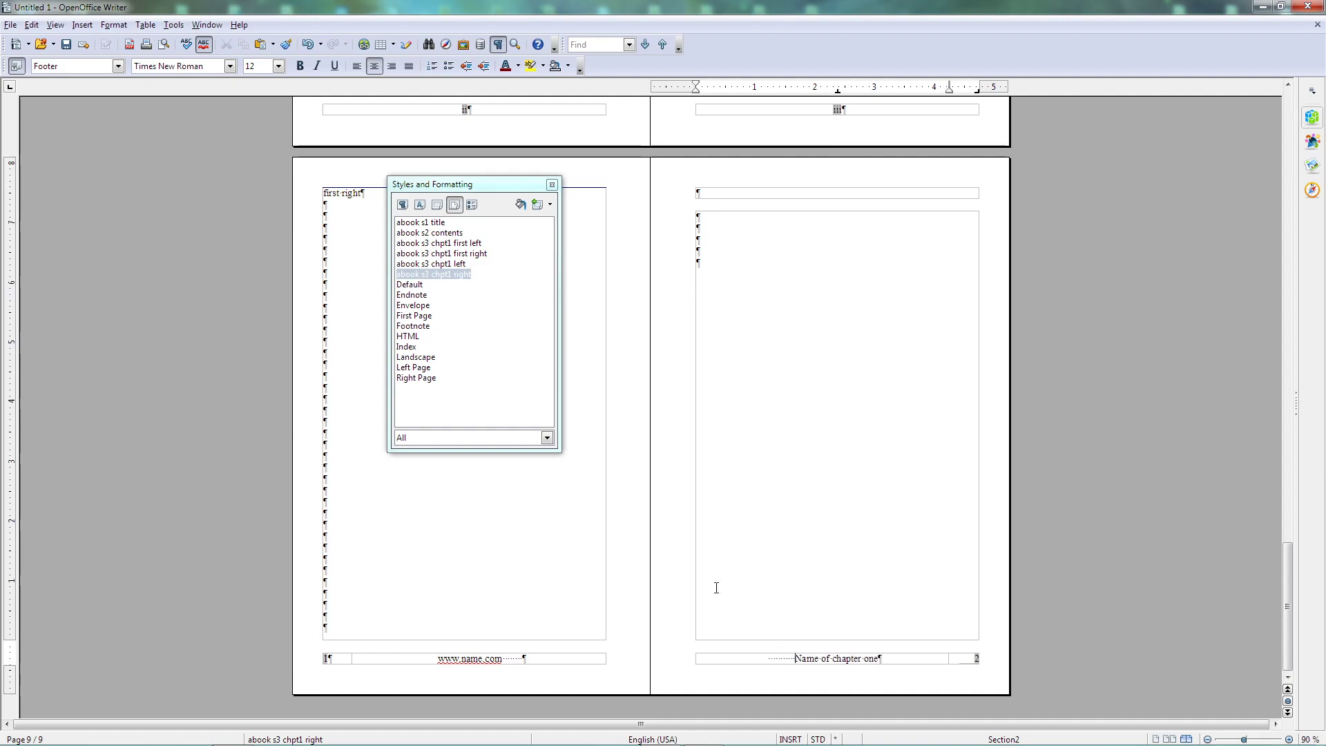
Change the wide footer column's text on the new page to "Name of story one"
click(793, 194)
scroll(768, 286, up, 3)
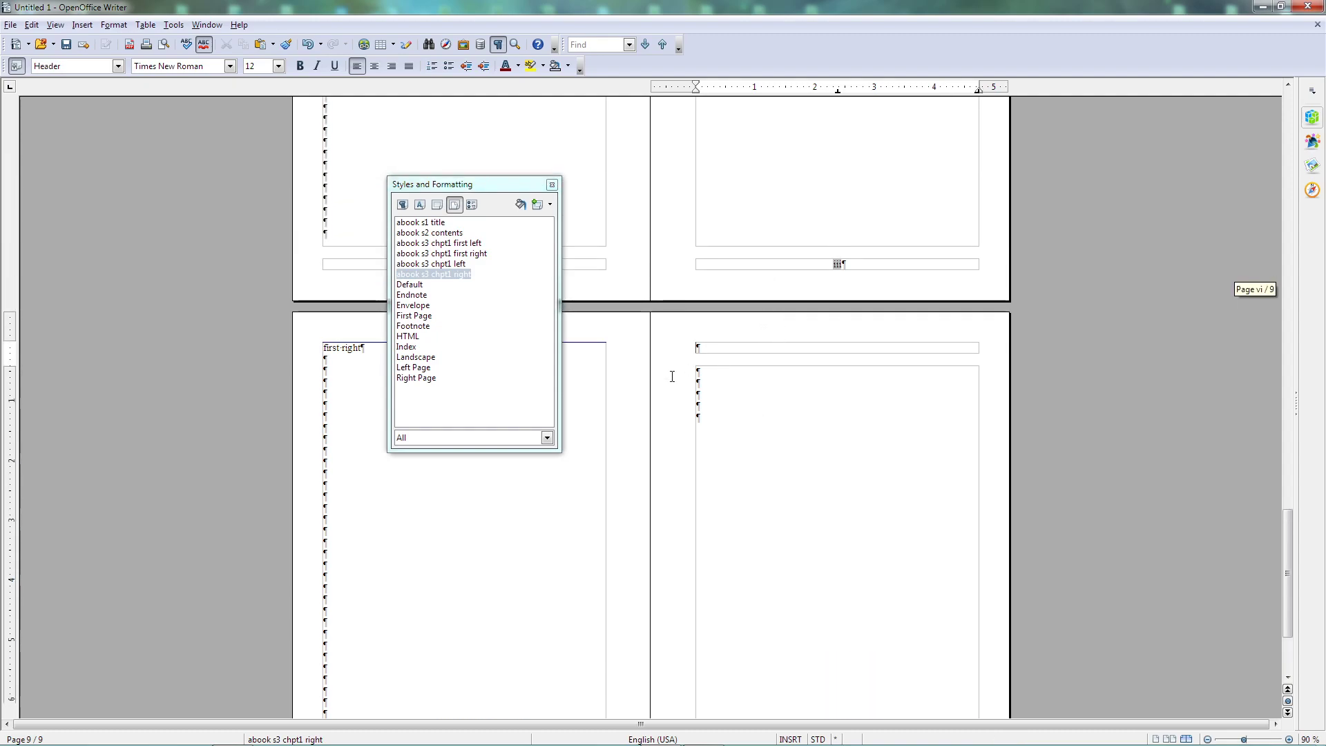
scroll(722, 366, down, 3)
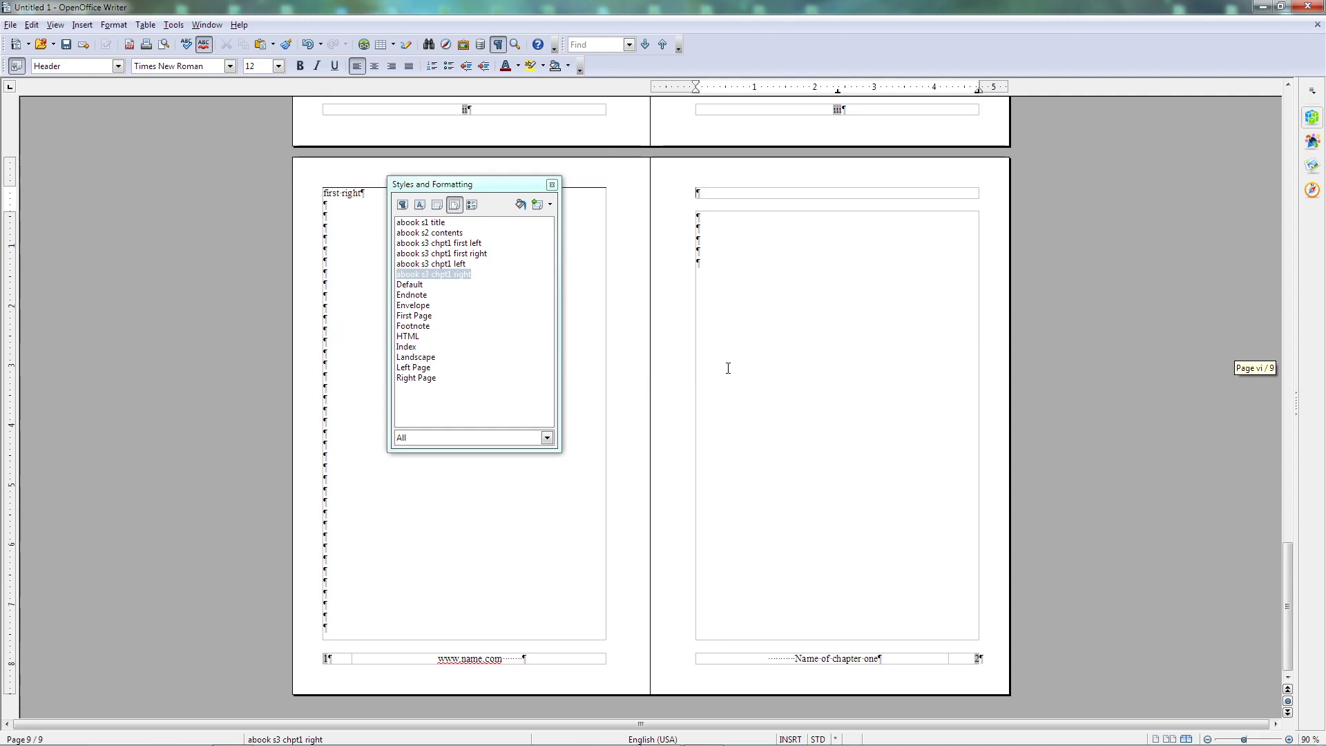
scroll(730, 359, up, 9)
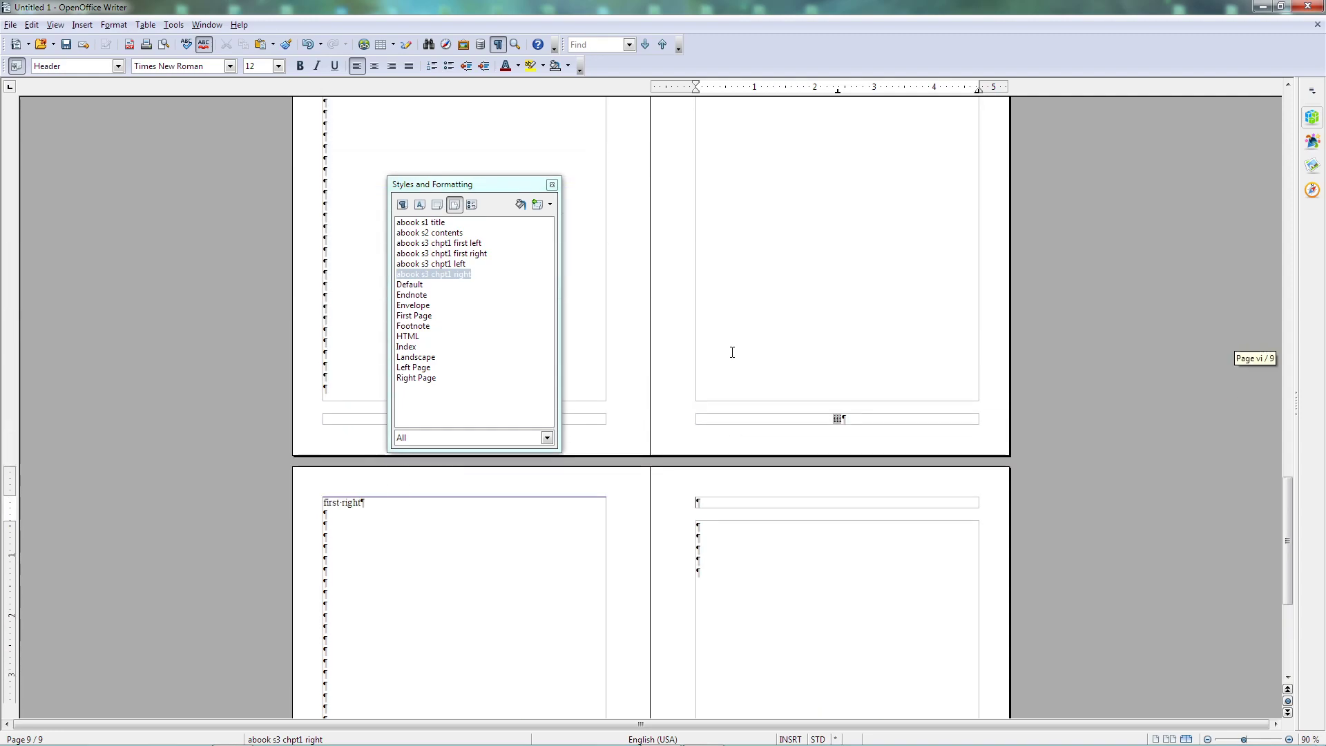
scroll(734, 350, down, 9)
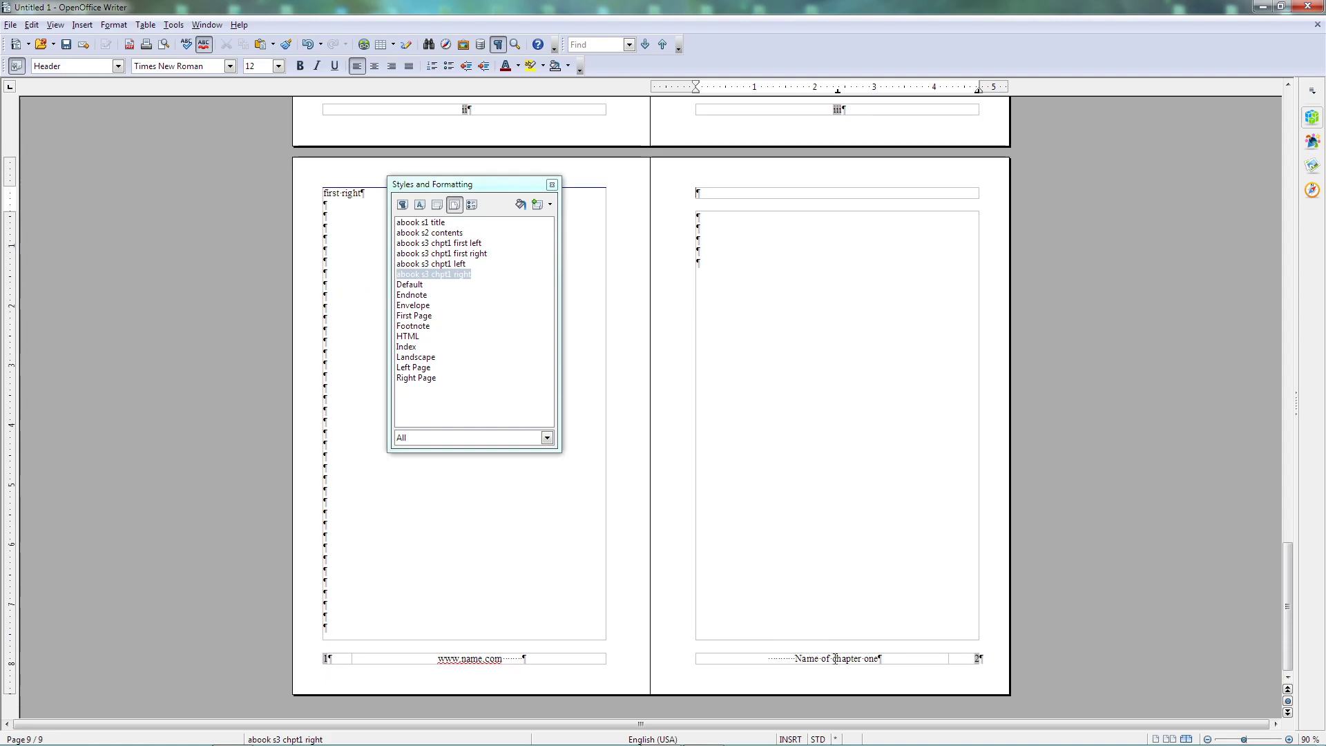
drag(832, 659, 857, 665)
text(story)
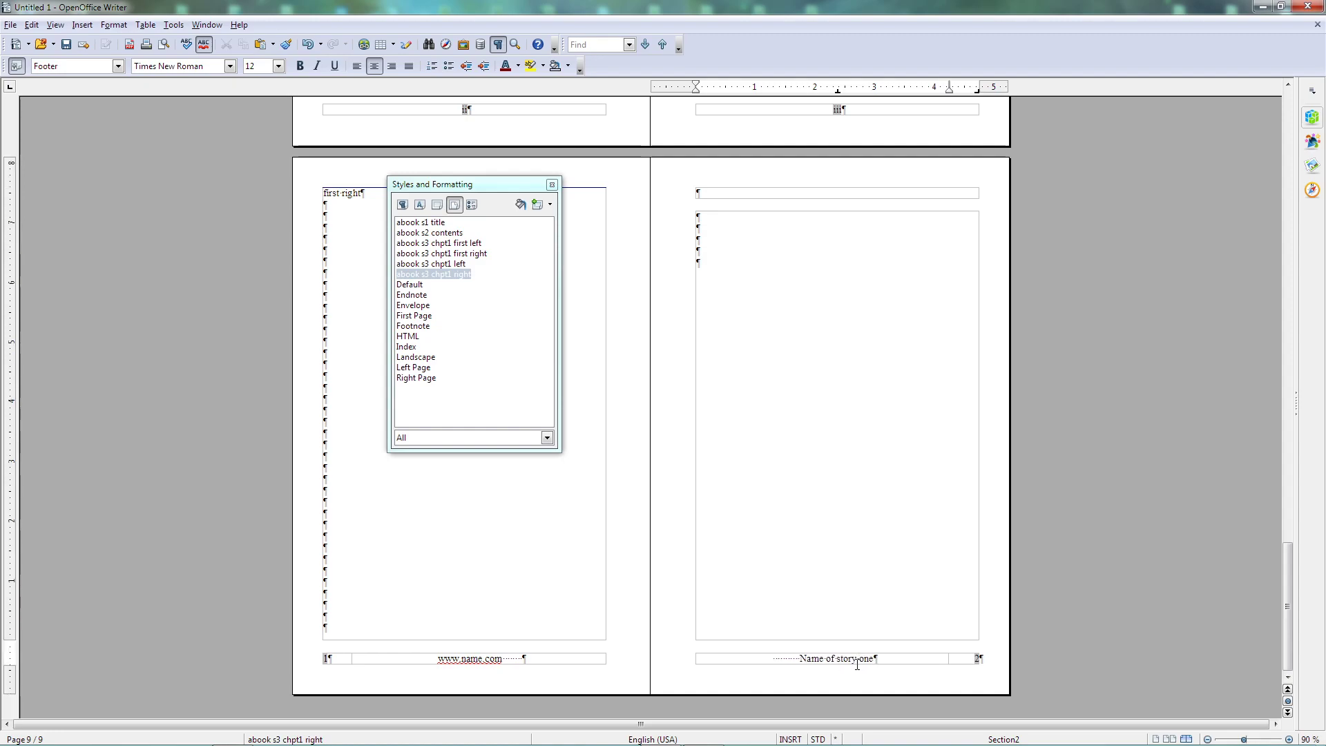
Copy the footer title into the same page's header and change the header text to "Name of chapter one"
triple_click(828, 658)
key(ctrl+c)
click(791, 198)
key(ctrl+v)
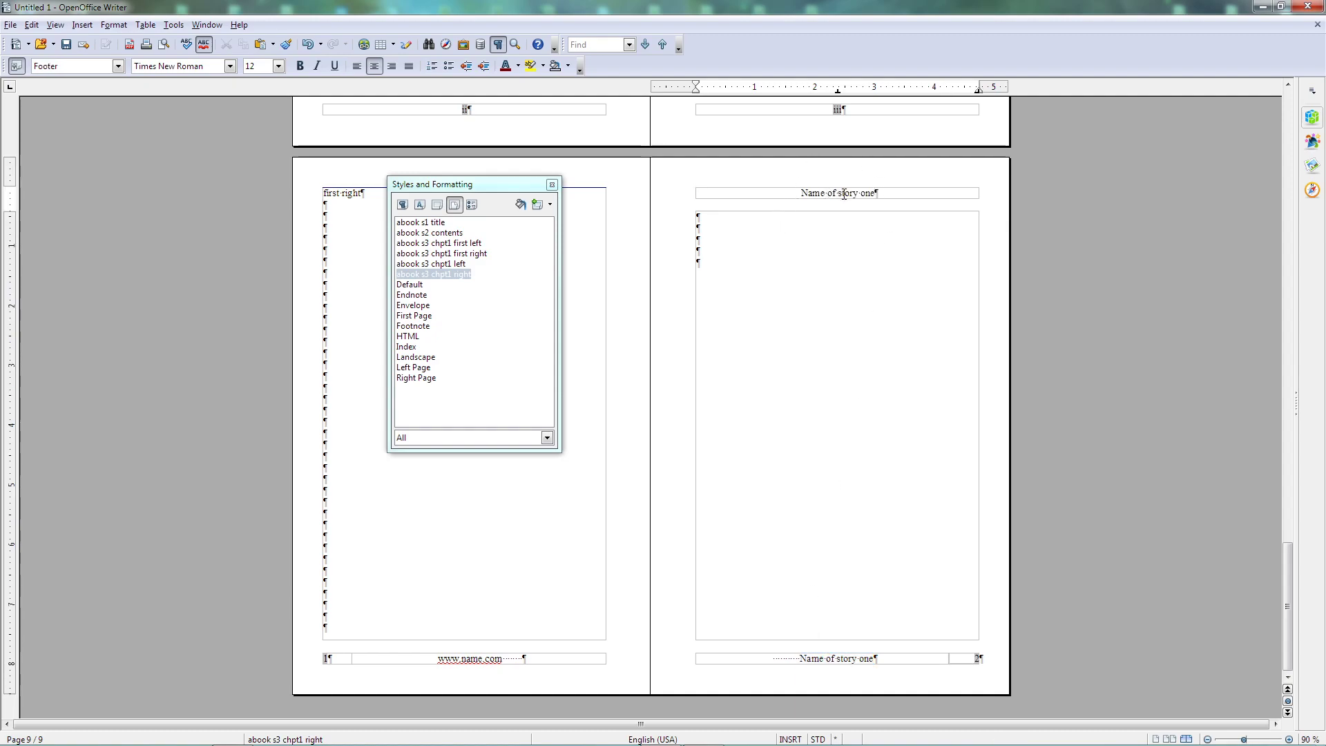
double_click(844, 193)
text(chapter)
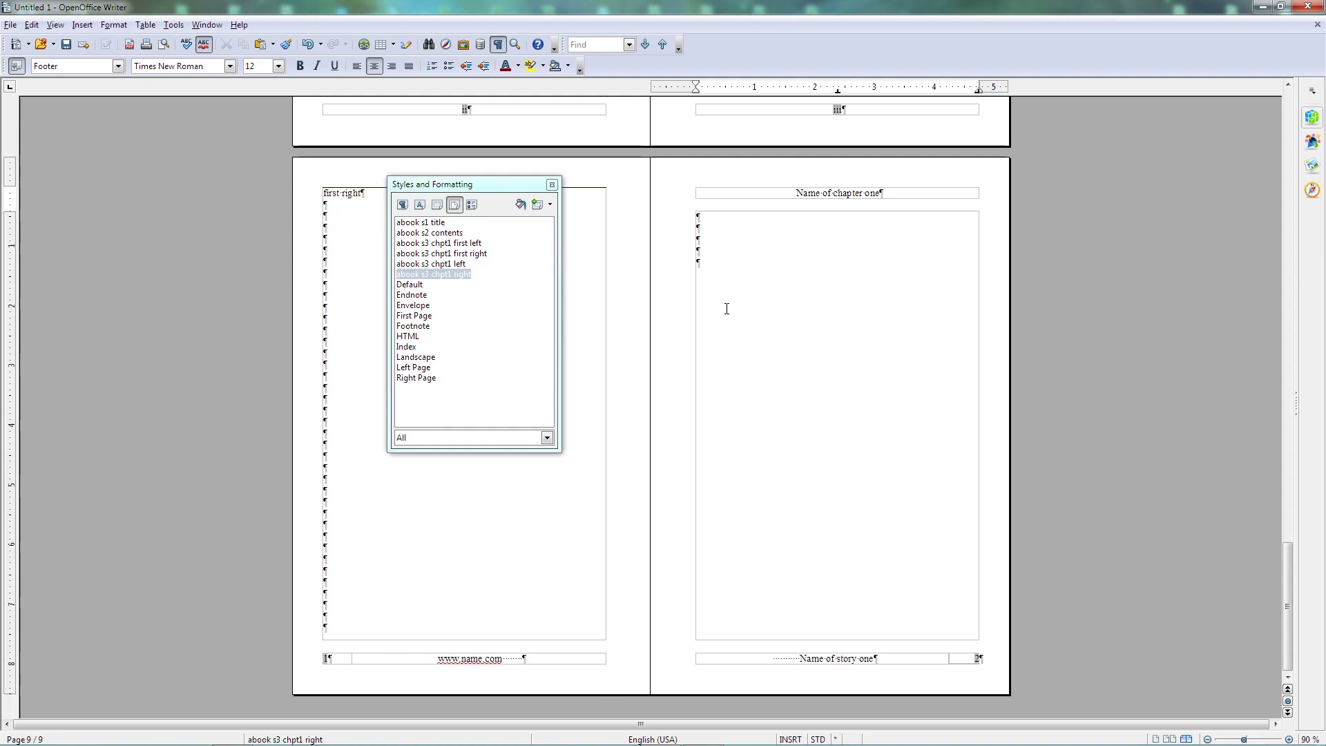
Fill the page with empty paragraphs until another page is created after it
click(863, 409)
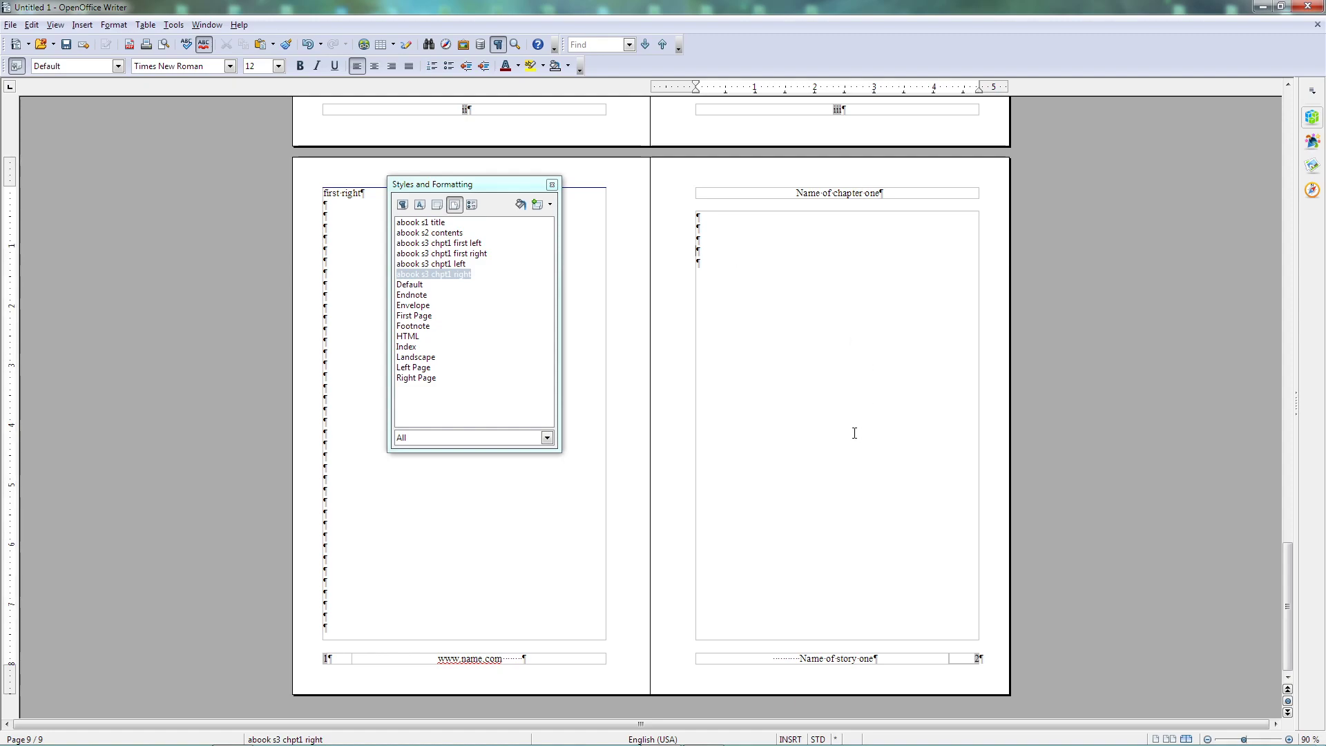
key(Return)
key(Return)
key(Return)
key(Return)
key(Return)
key(Return)
key(Return)
key(Return)
key(Return)
key(Return)
key(Return)
key(Return)
key(Return)
key(Return)
key(Return)
key(Return)
key(Return)
key(Return)
key(Return)
key(Return)
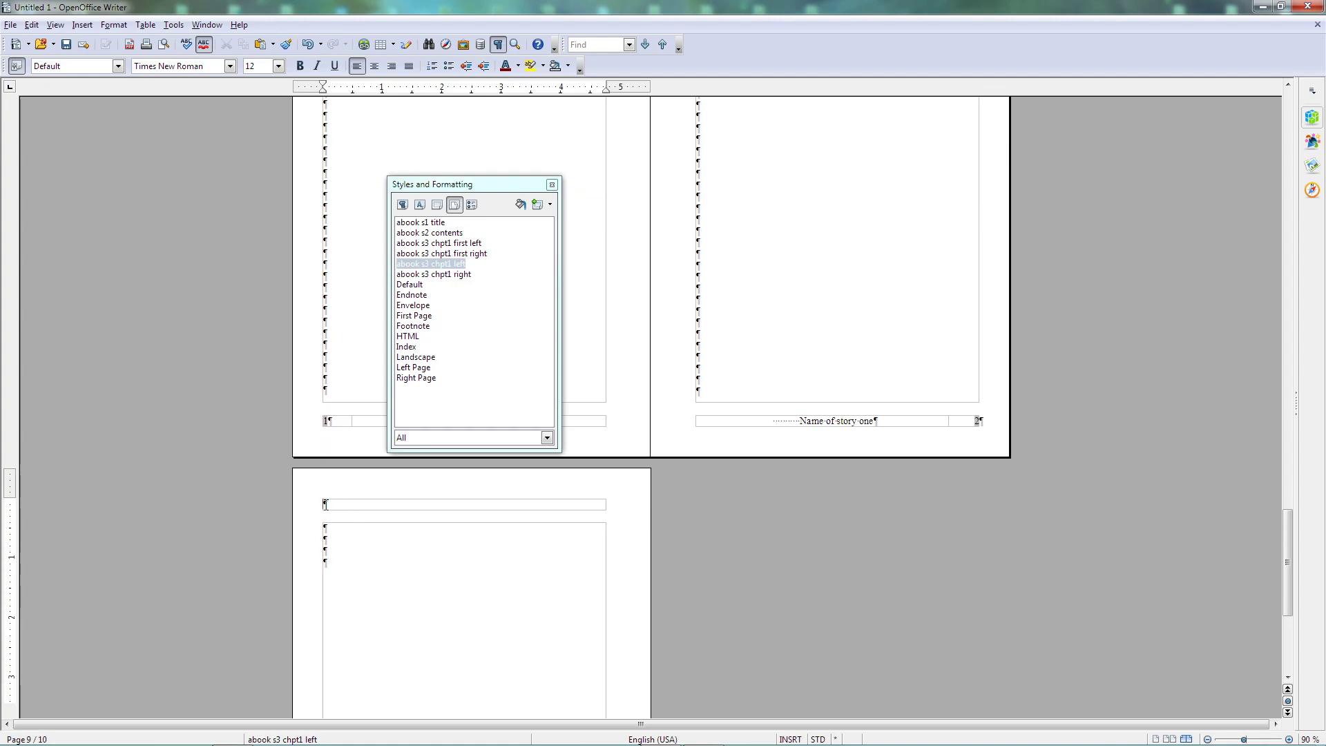
Enter a centred "Chapter one" in the header of the newly created "abook s3 chpt1 left" page
click(391, 510)
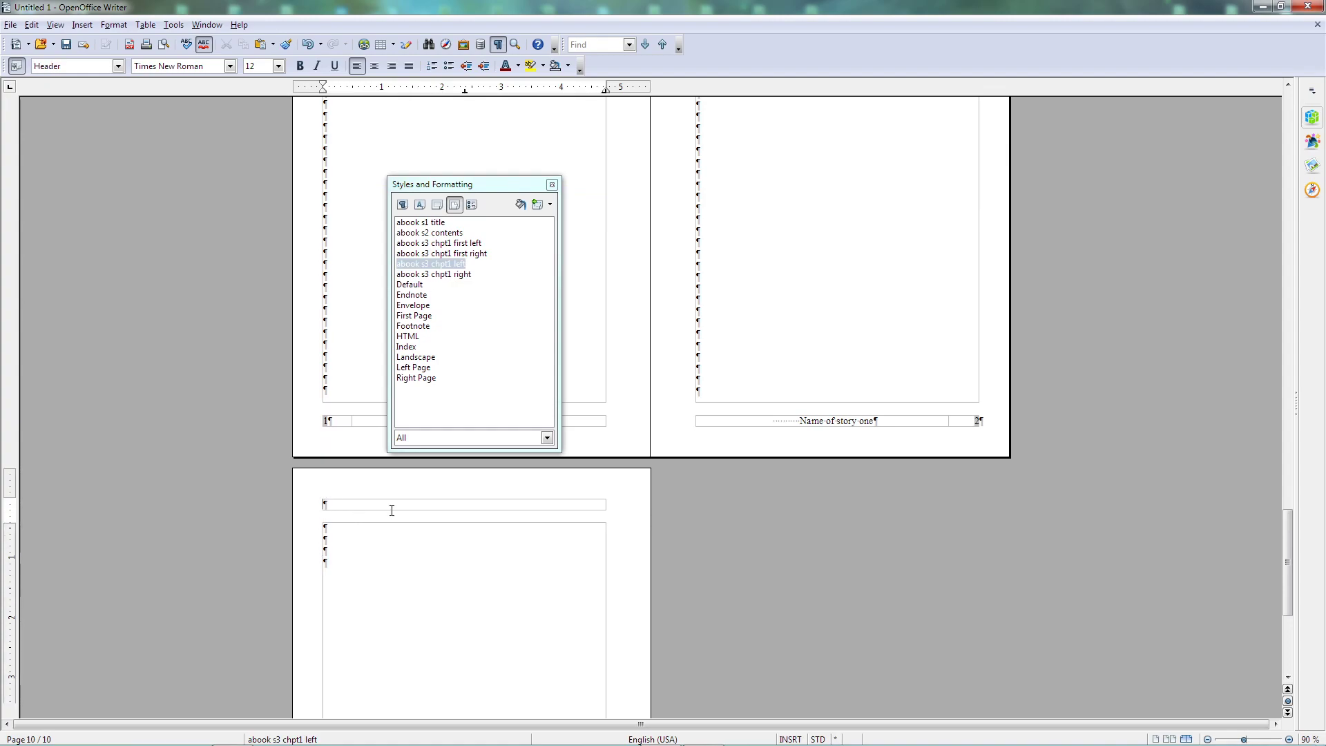
text(Chapter one)
click(374, 65)
scroll(497, 592, down, 5)
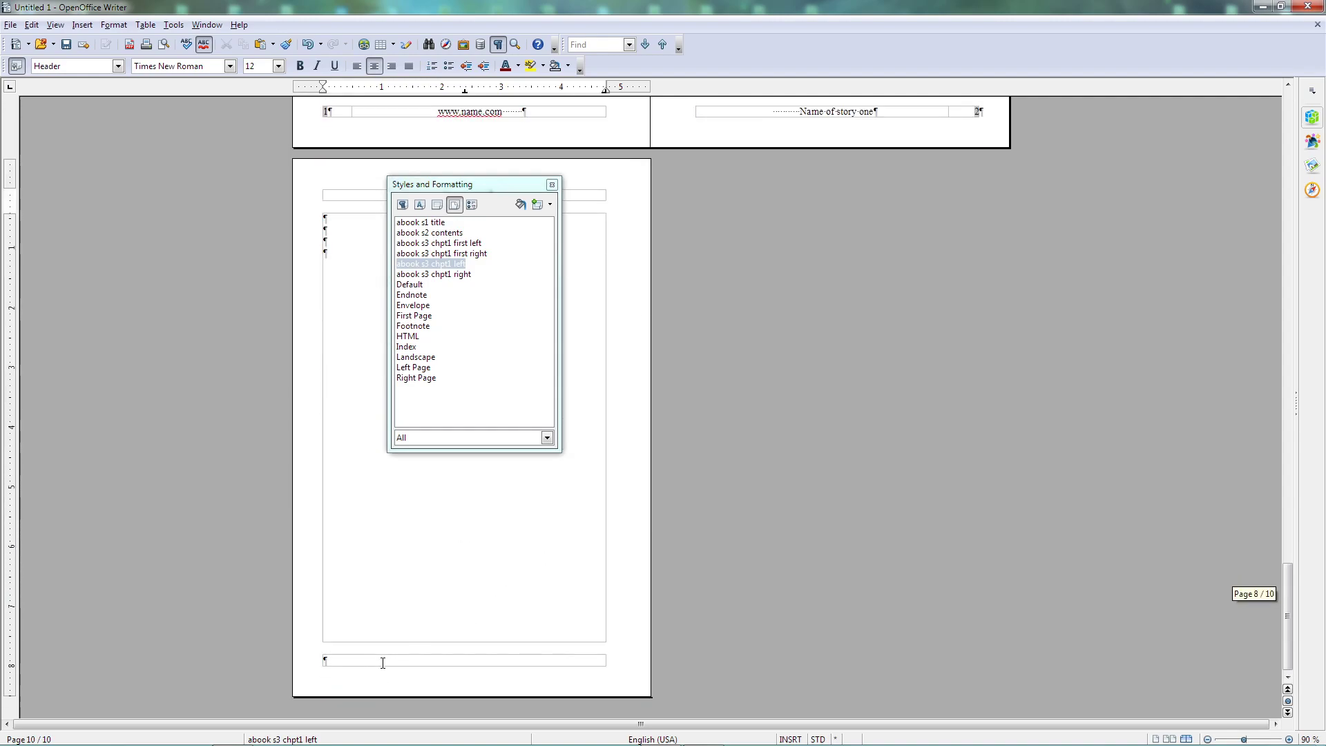
Copy the page number from the preceding page's footer into the new "abook s3 chpt1 left" page's footer and left-align it
click(374, 661)
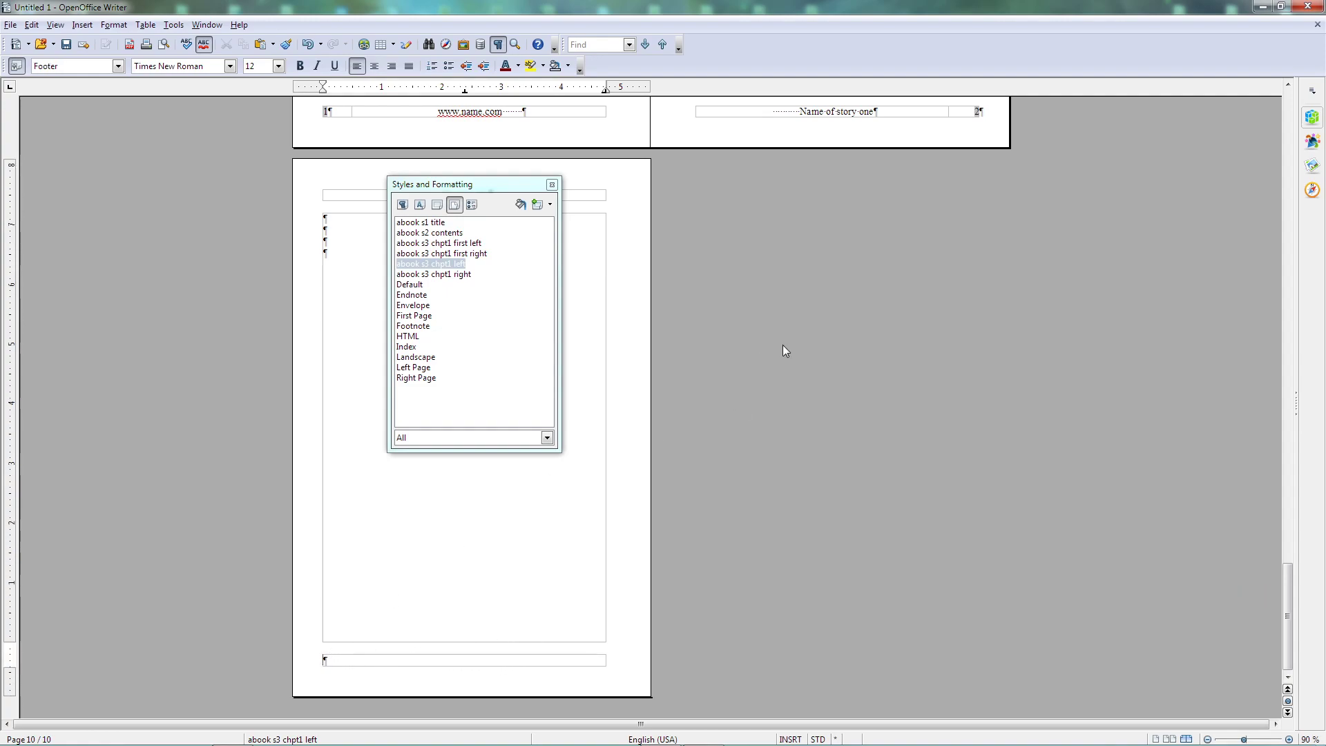
click(976, 111)
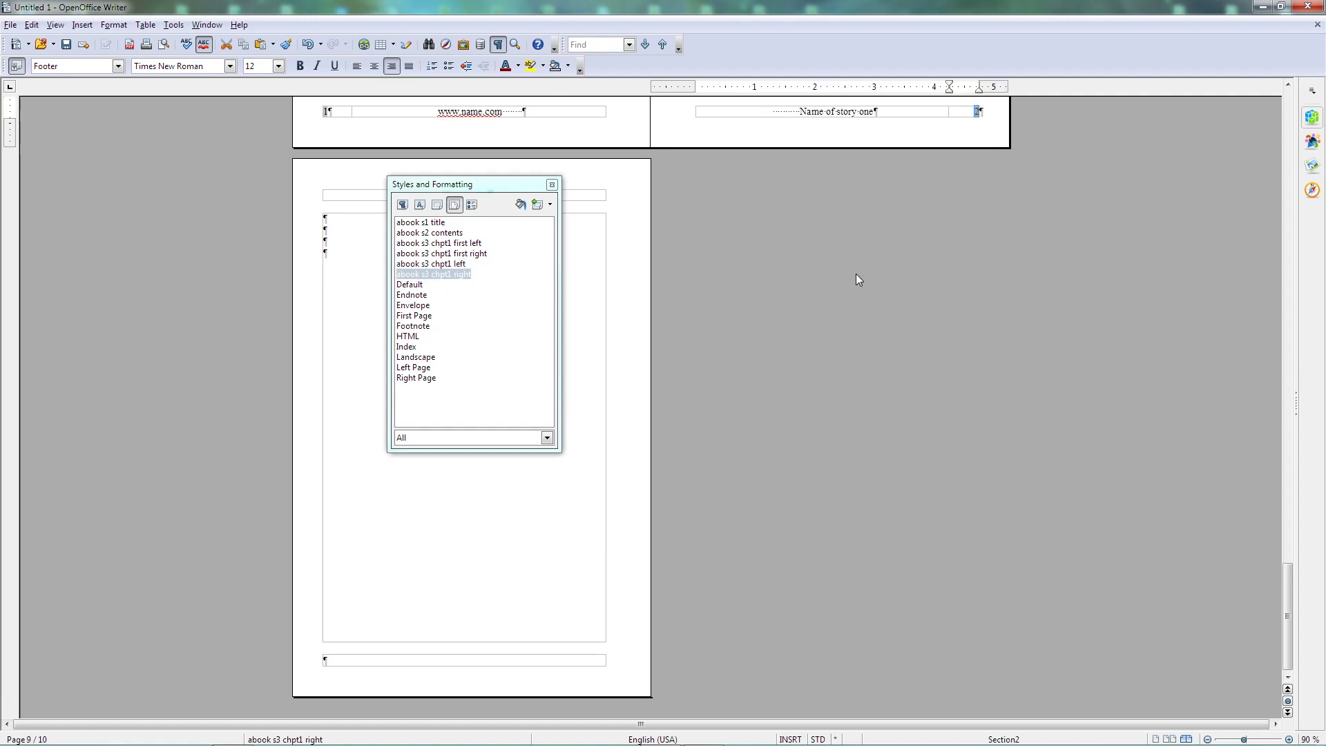
click(326, 662)
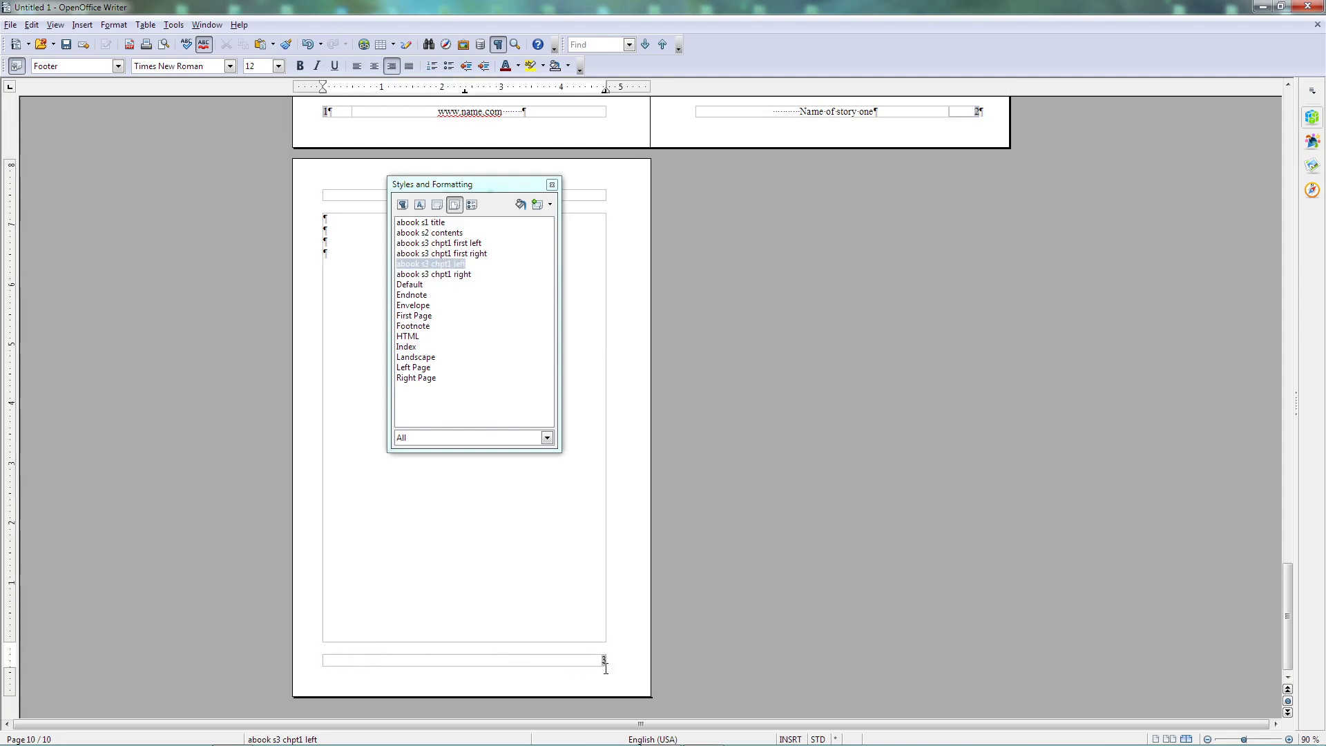
click(359, 69)
Format the selected footer page number as a two-column section with a narrow first column, a wide second column and no spacing
drag(322, 662, 333, 661)
key(ctrl+c)
click(116, 27)
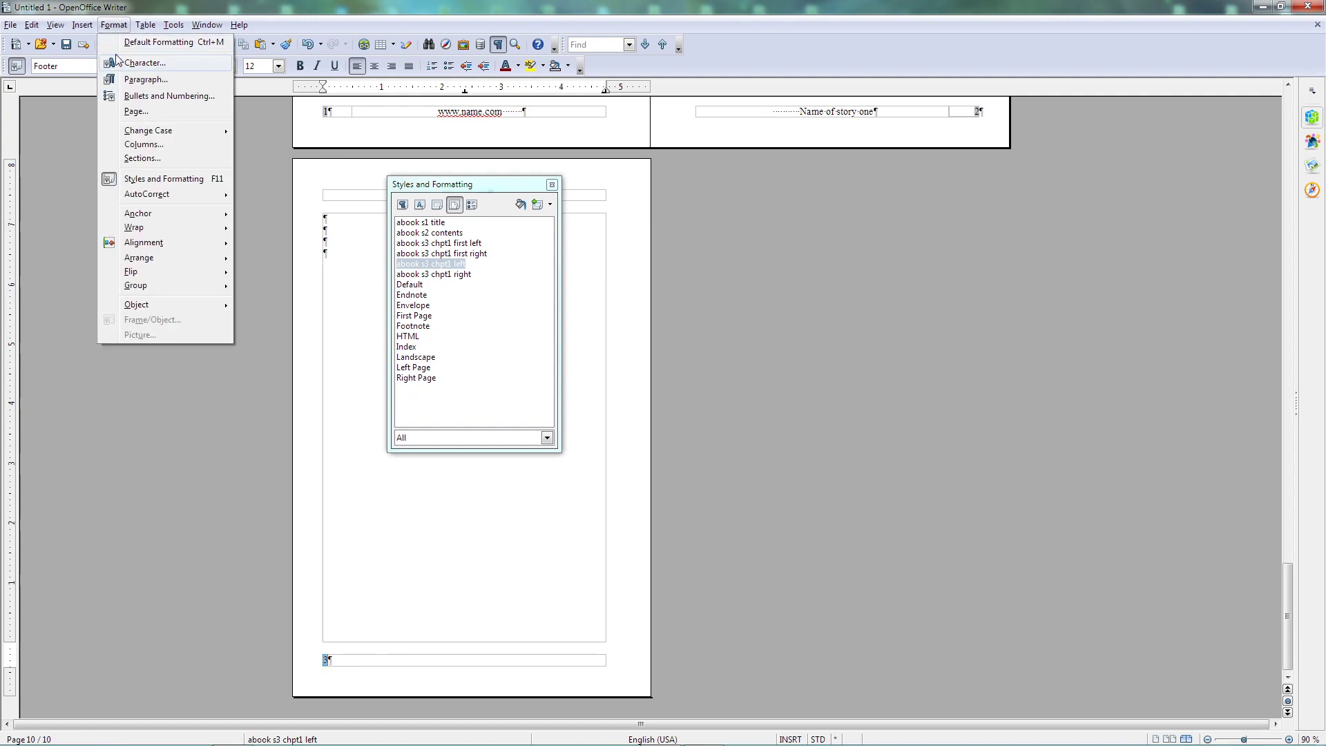
click(144, 145)
click(926, 255)
key(Tab)
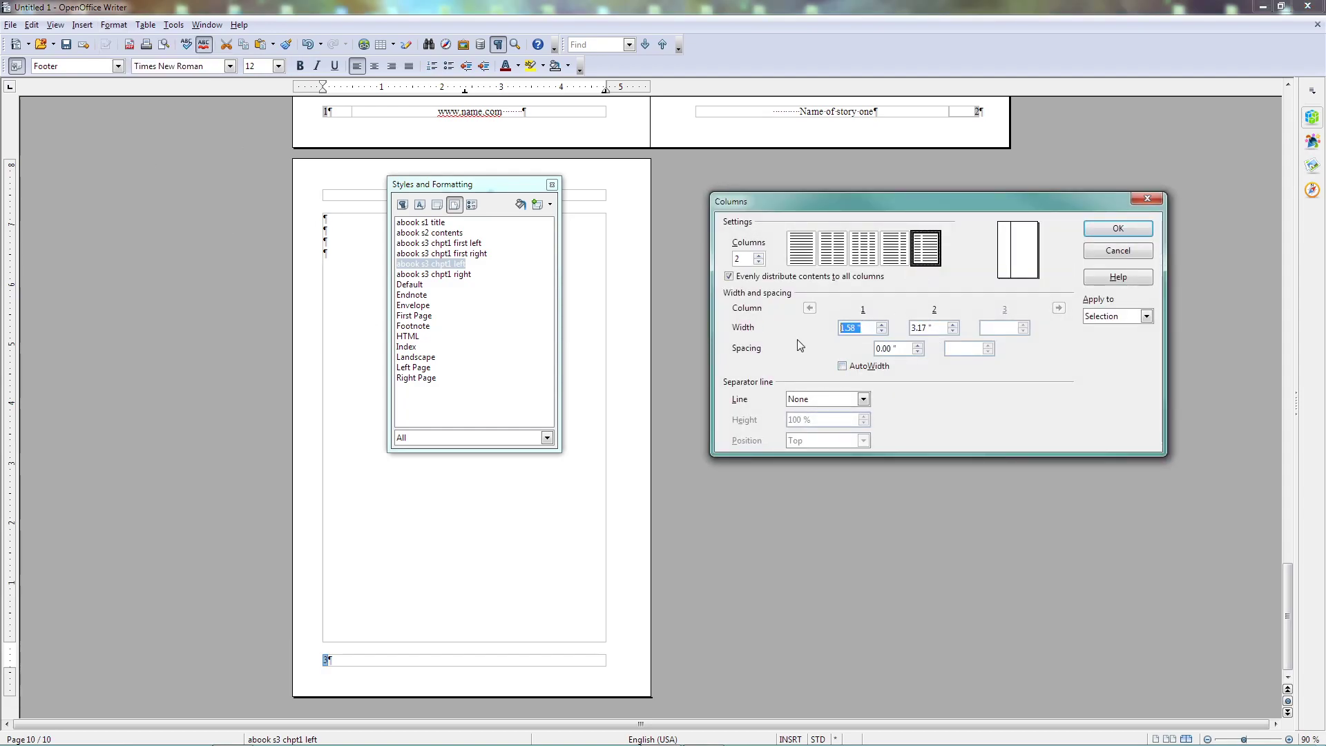
key(BackSpace)
click(940, 329)
click(1117, 229)
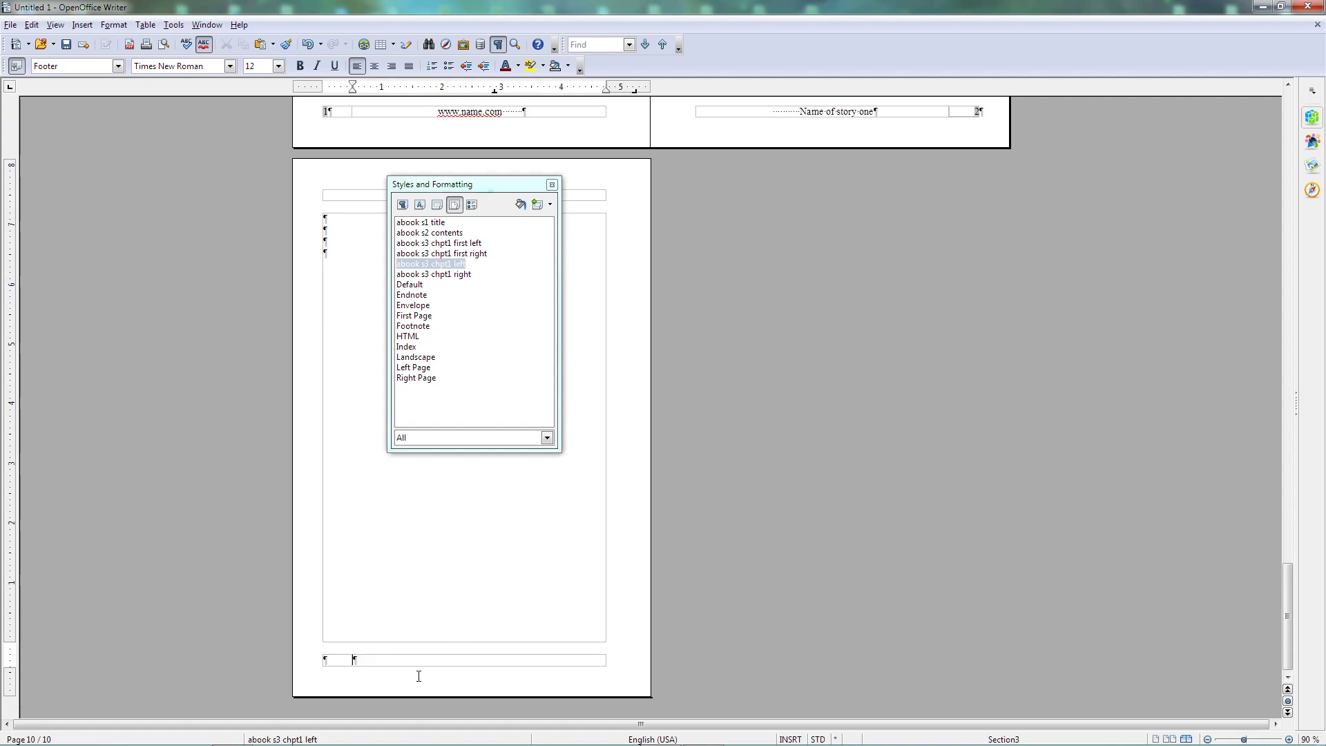
Paste the page number into the narrow footer column and left-align it
click(341, 658)
key(ctrl+v)
click(358, 67)
click(356, 660)
text(www.name.com)
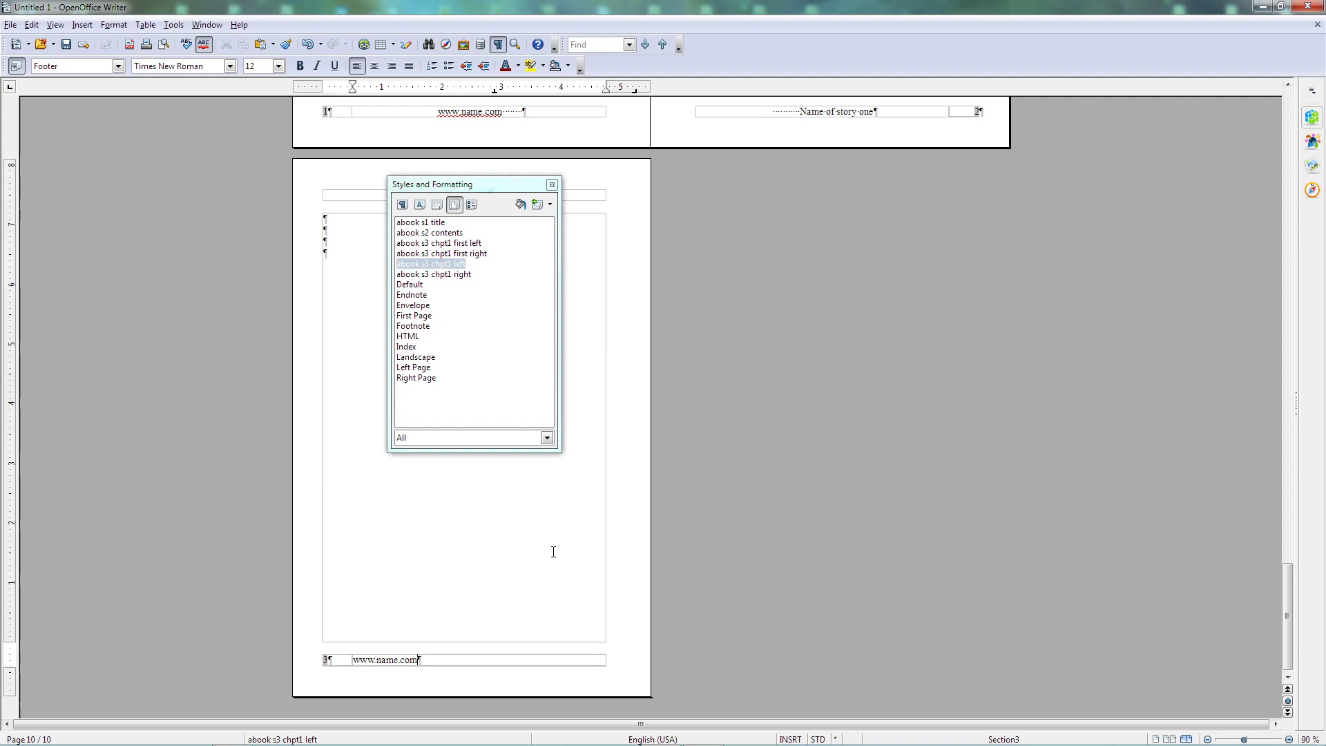
click(376, 67)
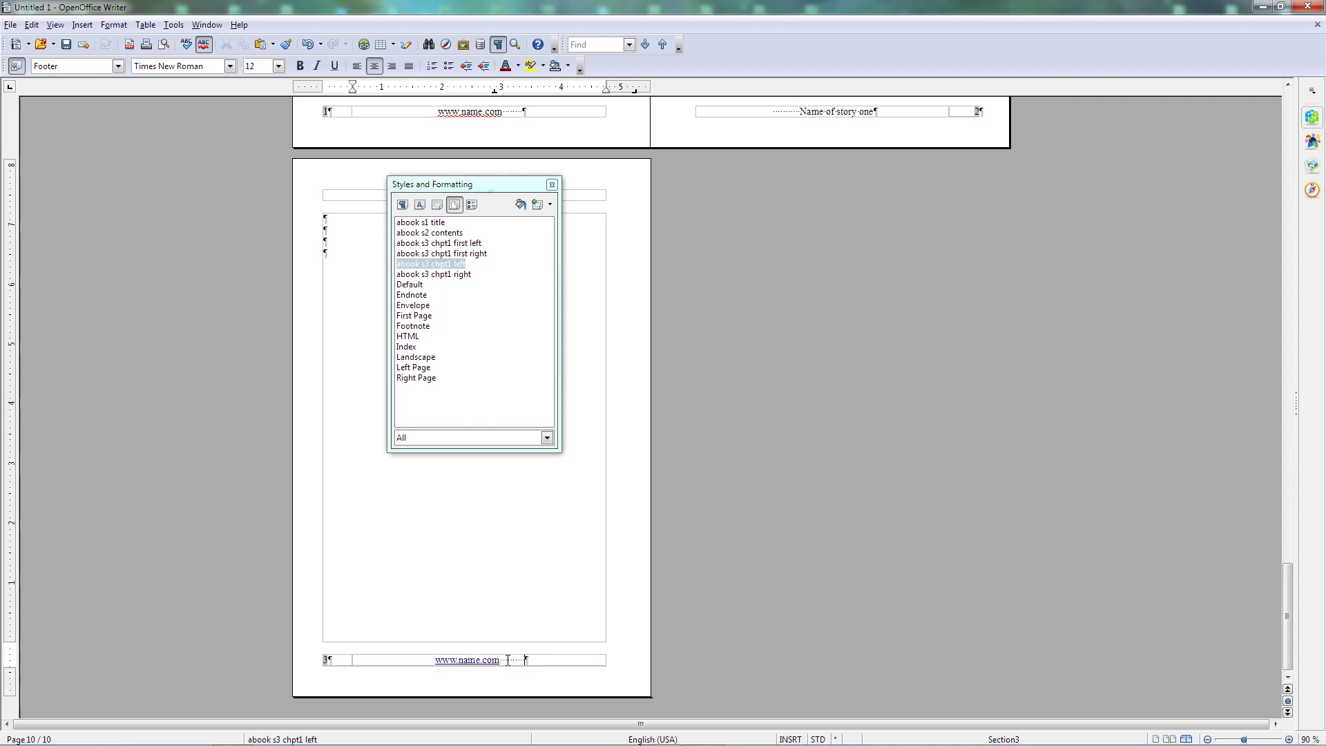
click(411, 627)
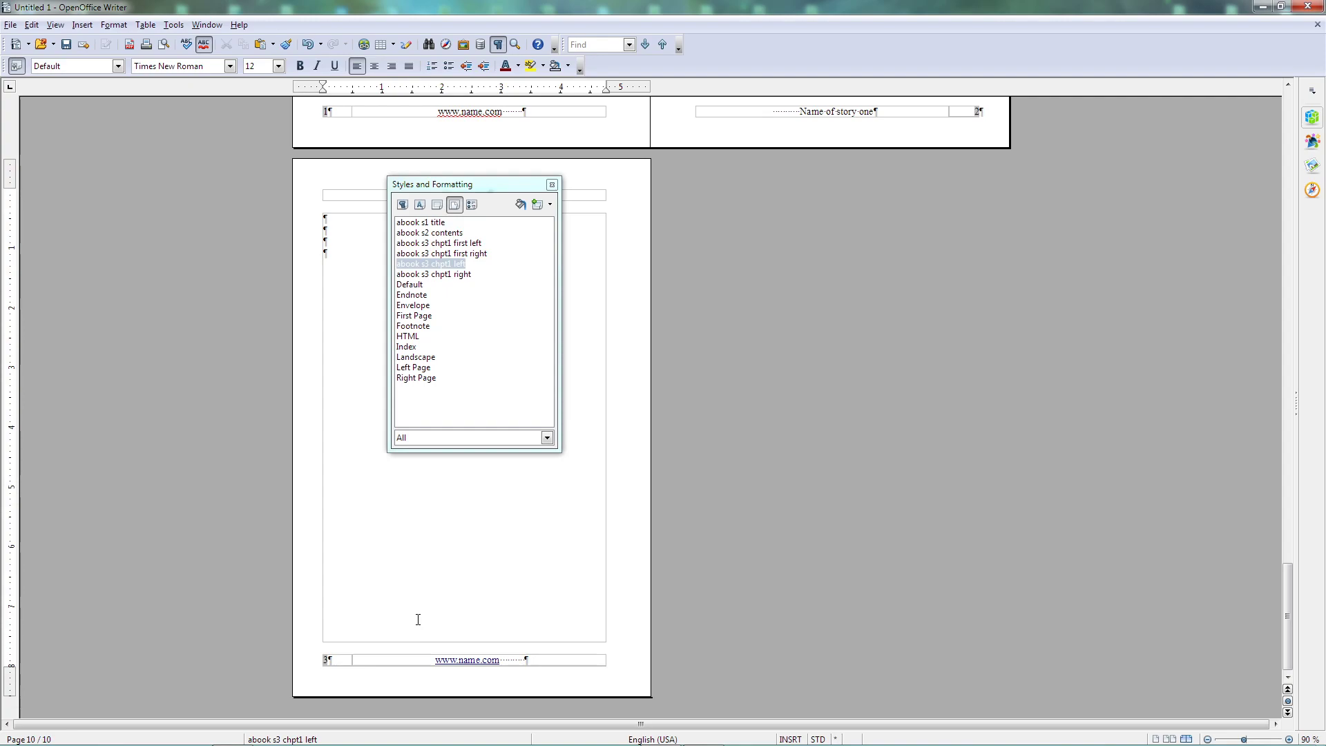
right_click(468, 661)
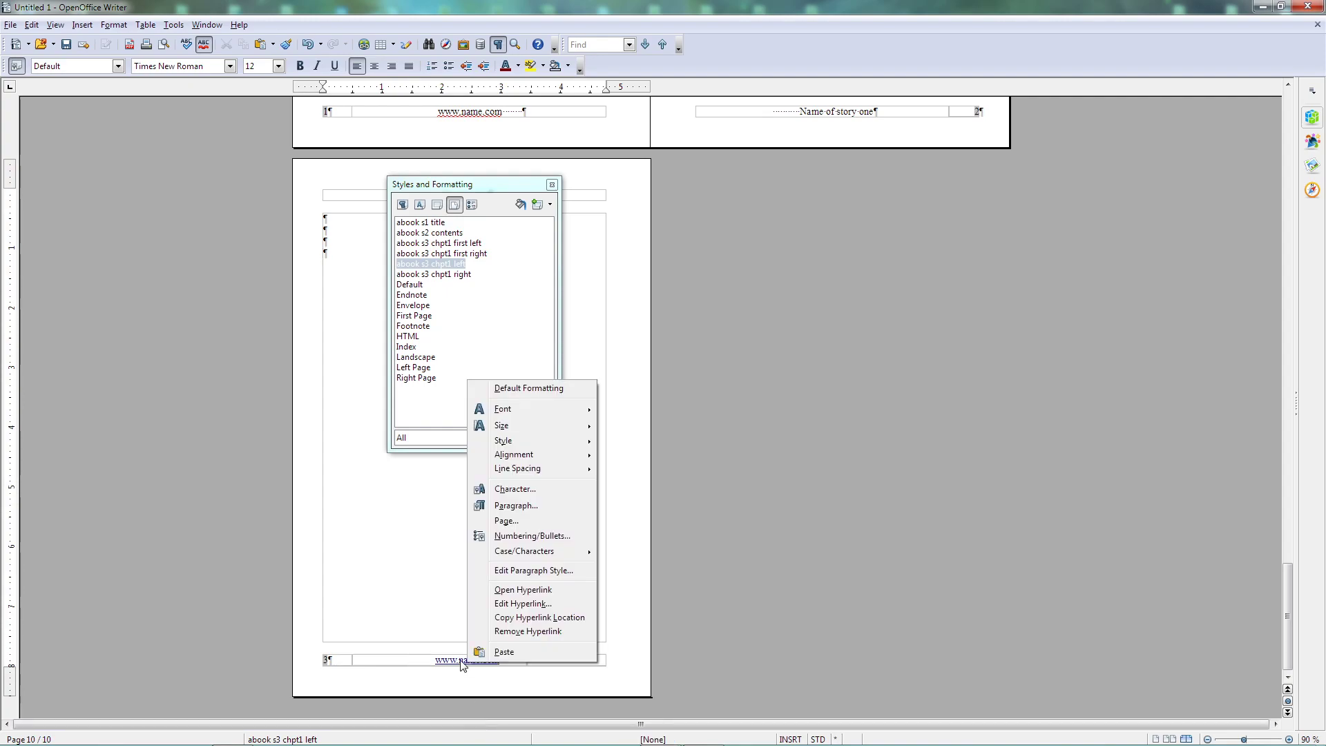
click(516, 631)
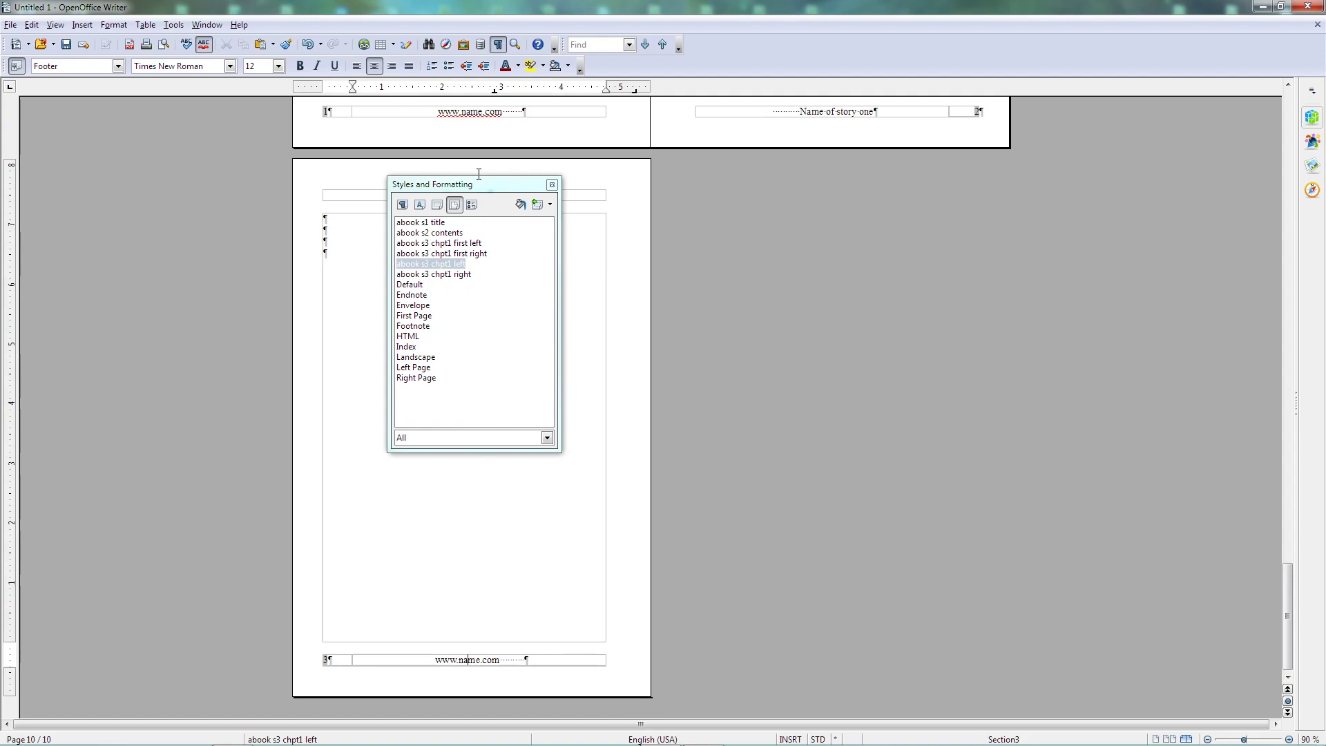
Move the styles window clear of the page and fill the "Chapter one" page with empty paragraphs until another page is created
drag(498, 188, 210, 190)
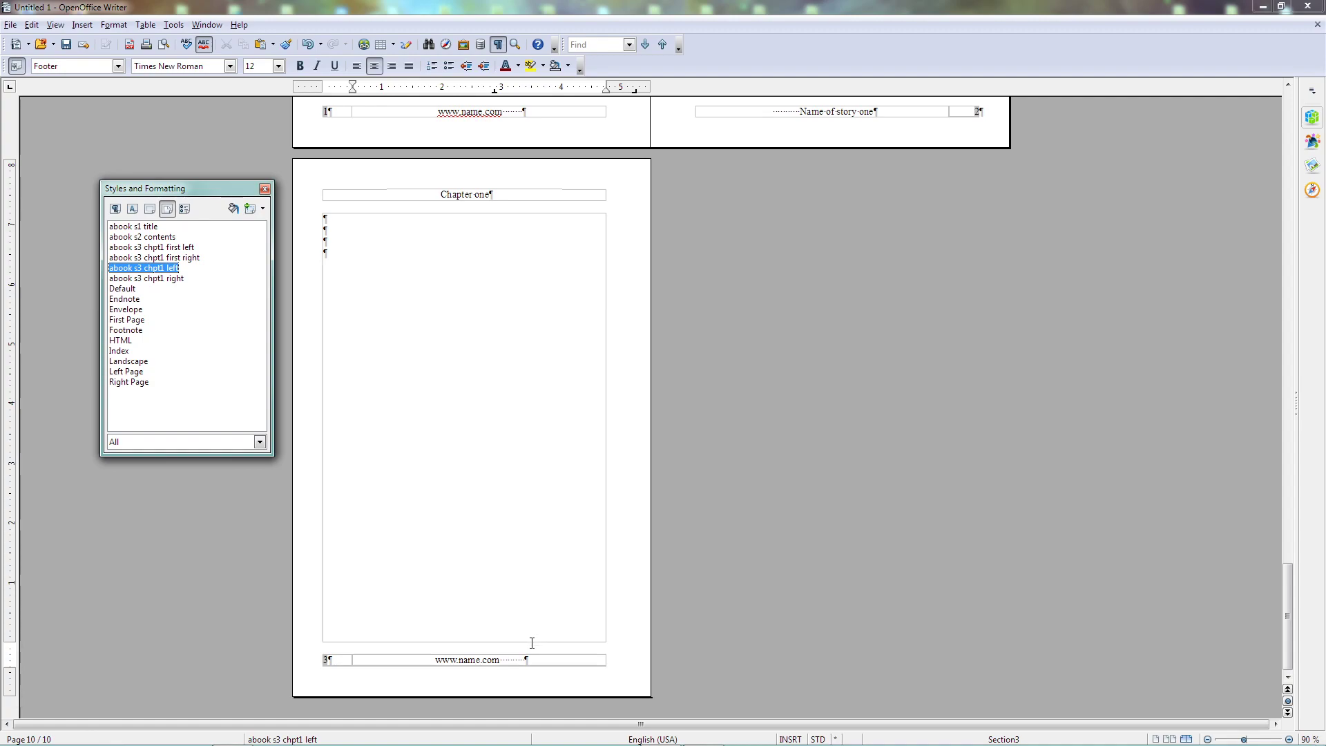
click(370, 242)
key(Return)
key(Return)
key(Return)
key(Return)
key(Return)
key(Return)
key(Return)
key(Return)
key(Return)
key(Return)
key(Return)
key(Return)
key(Return)
key(Return)
key(Return)
key(Return)
key(Return)
key(Return)
key(Return)
key(Return)
key(Return)
key(Return)
key(Return)
key(Return)
key(Return)
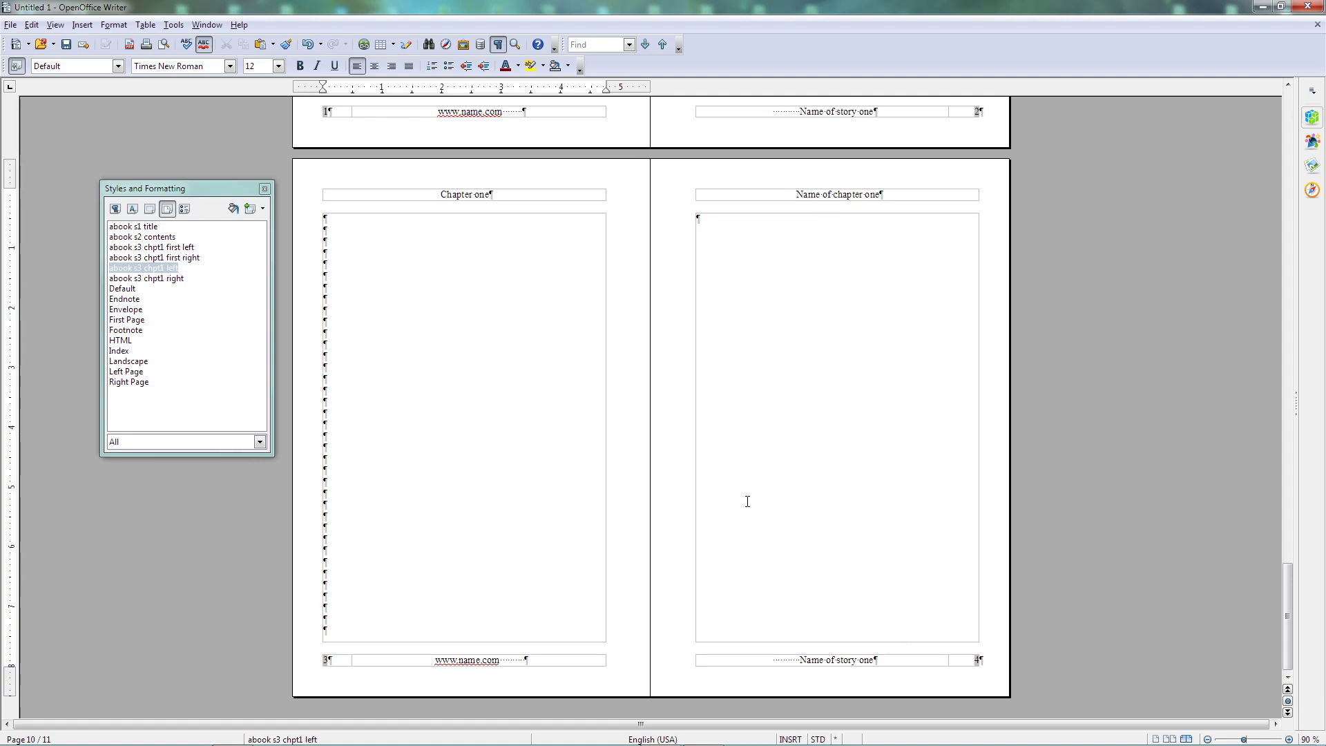
Turn on the header in the "abook s2 contents" page style
scroll(747, 501, up, 15)
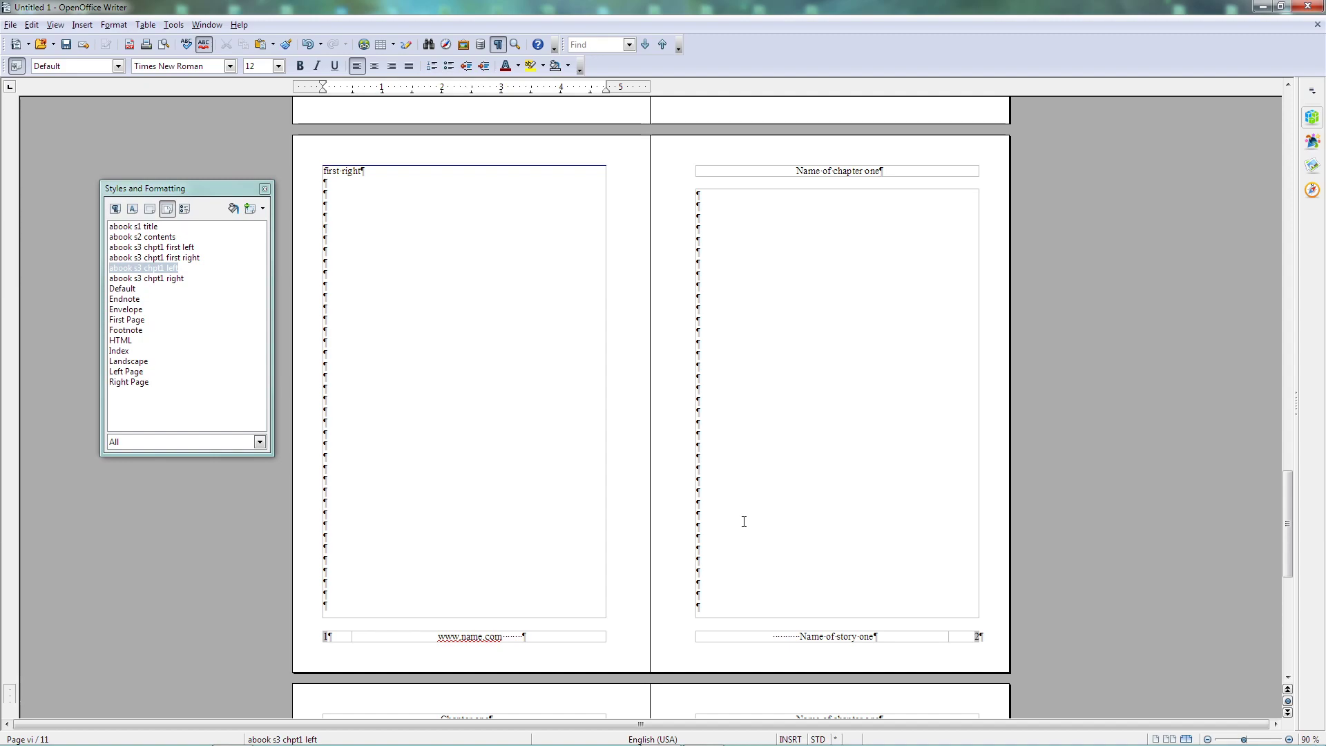
scroll(744, 521, up, 8)
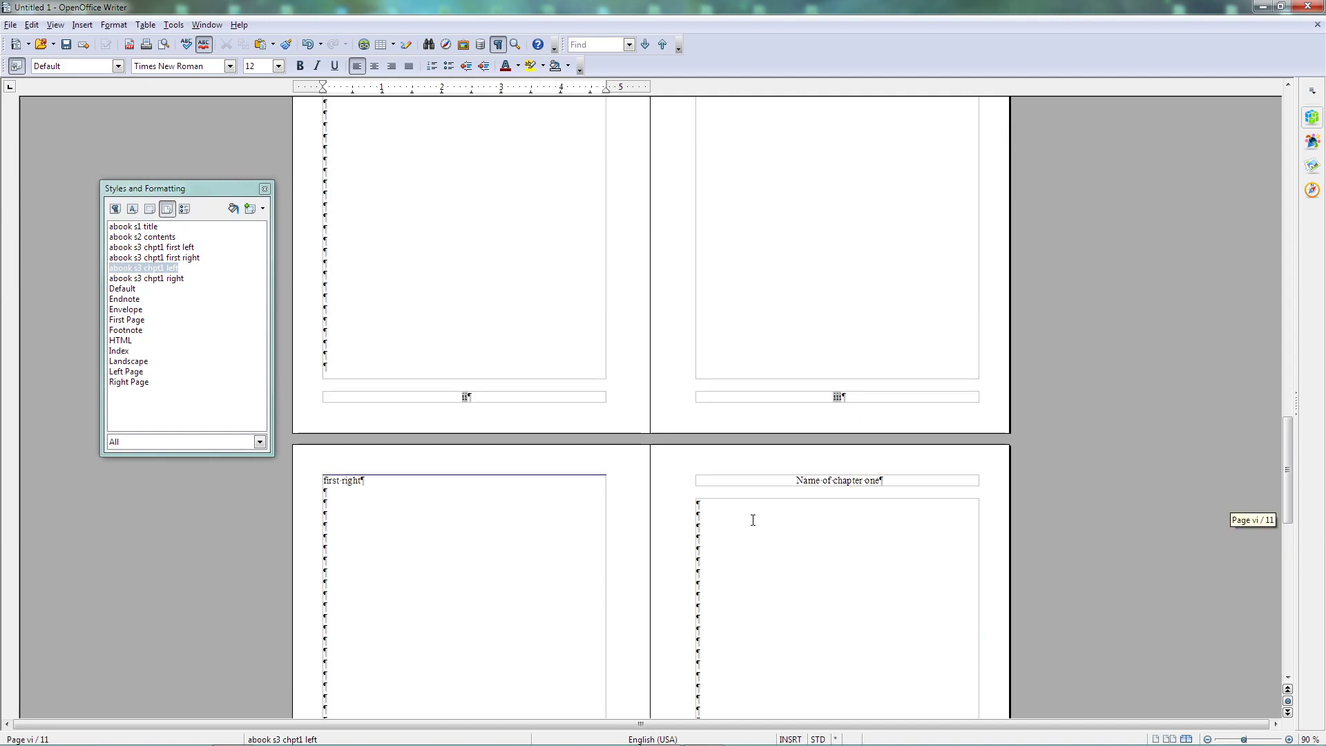
scroll(752, 520, up, 7)
scroll(811, 579, up, 3)
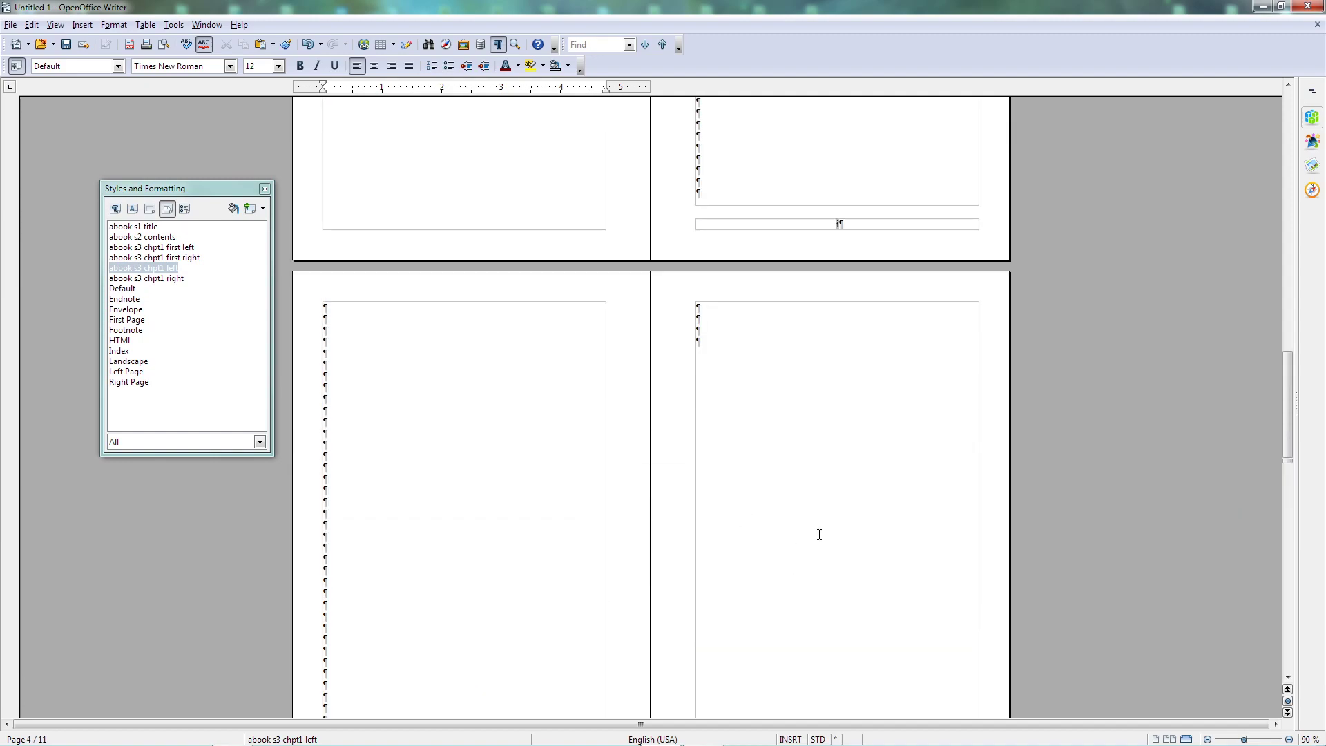
scroll(766, 373, down, 4)
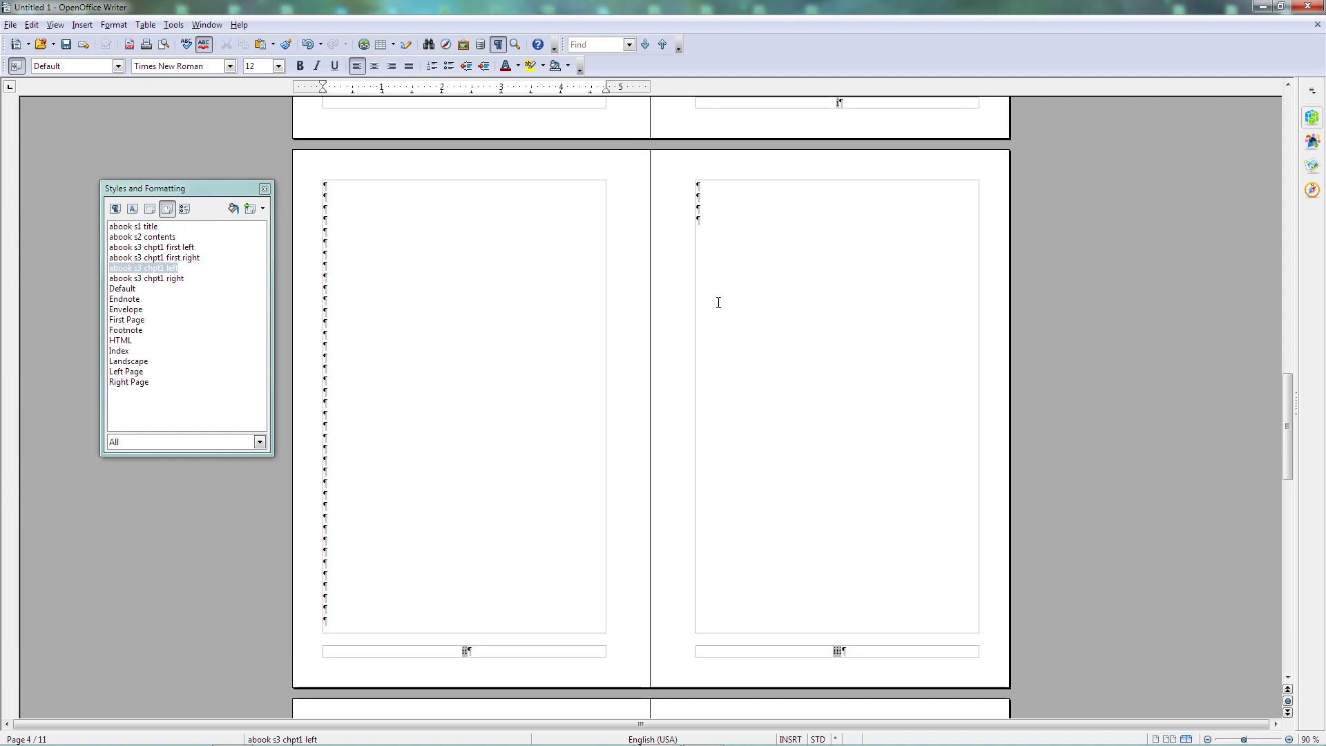
scroll(616, 352, up, 7)
scroll(662, 375, down, 5)
scroll(662, 375, down, 1)
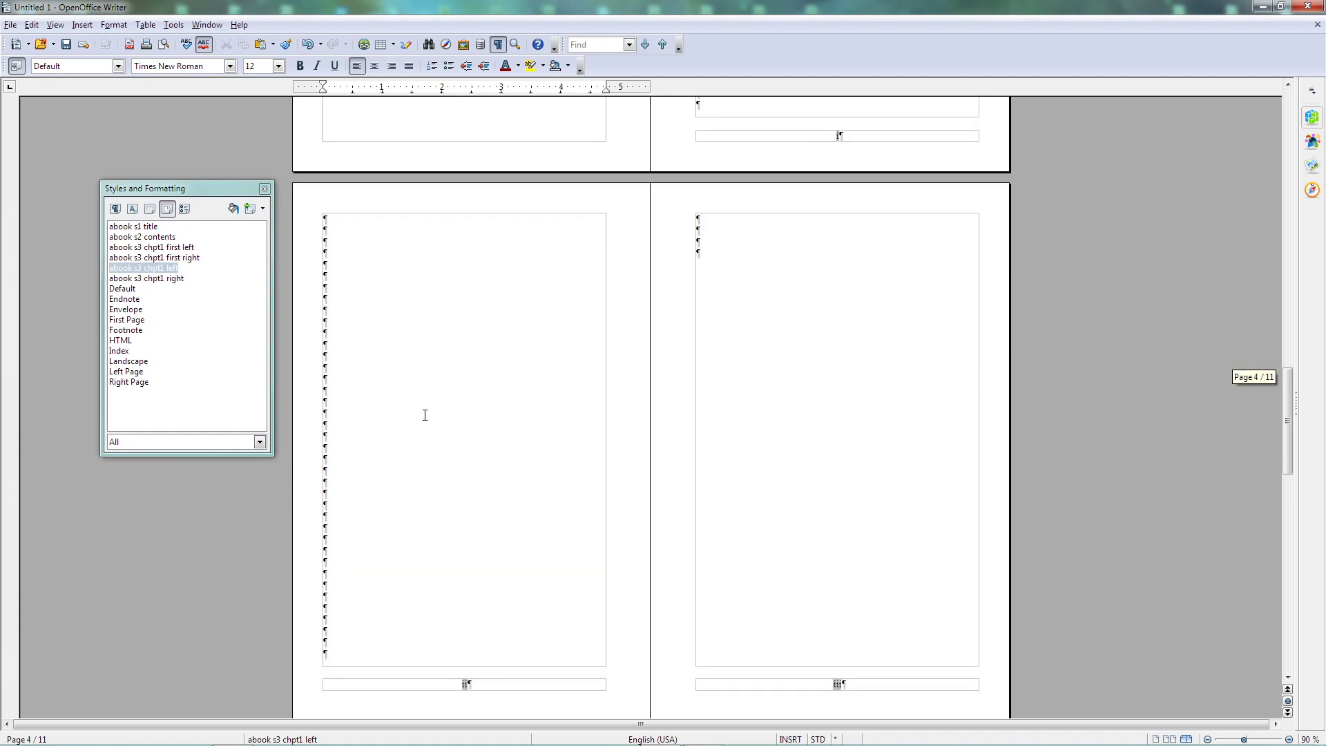
click(157, 238)
right_click(157, 242)
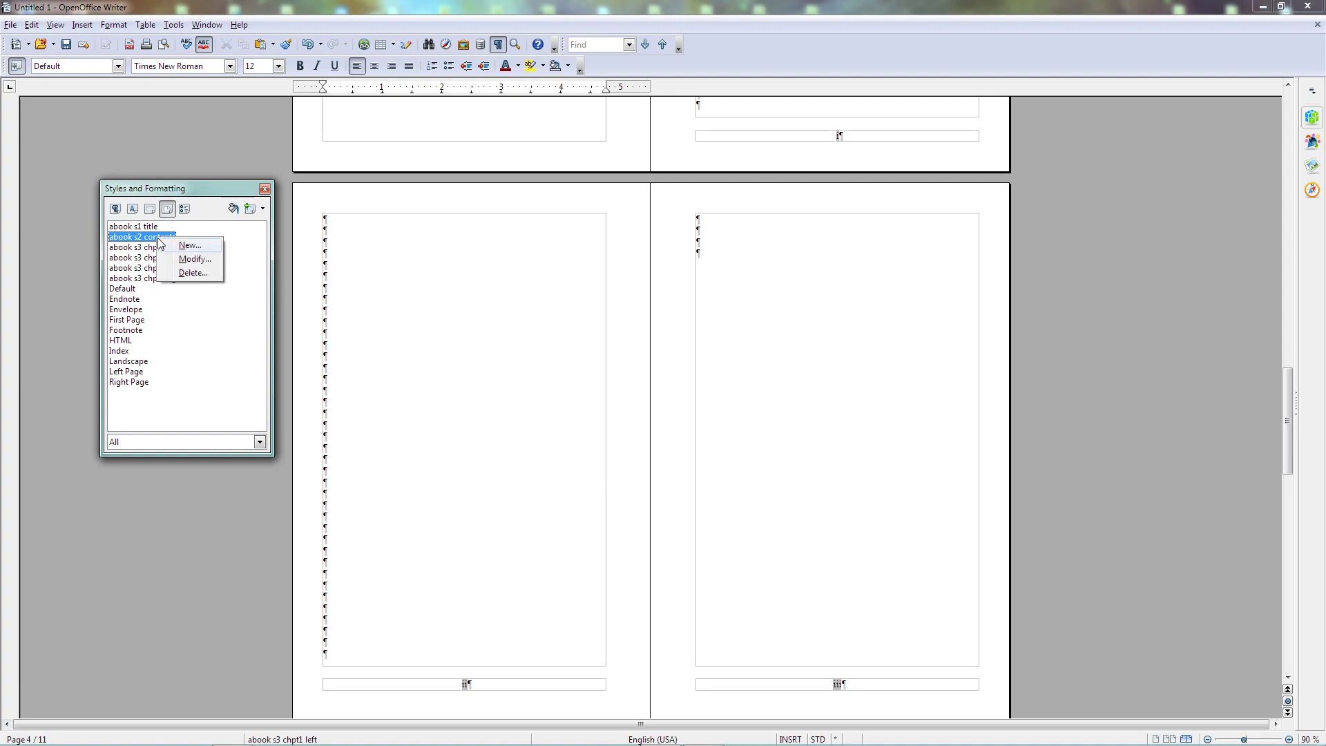
click(183, 263)
click(714, 189)
click(600, 219)
click(769, 449)
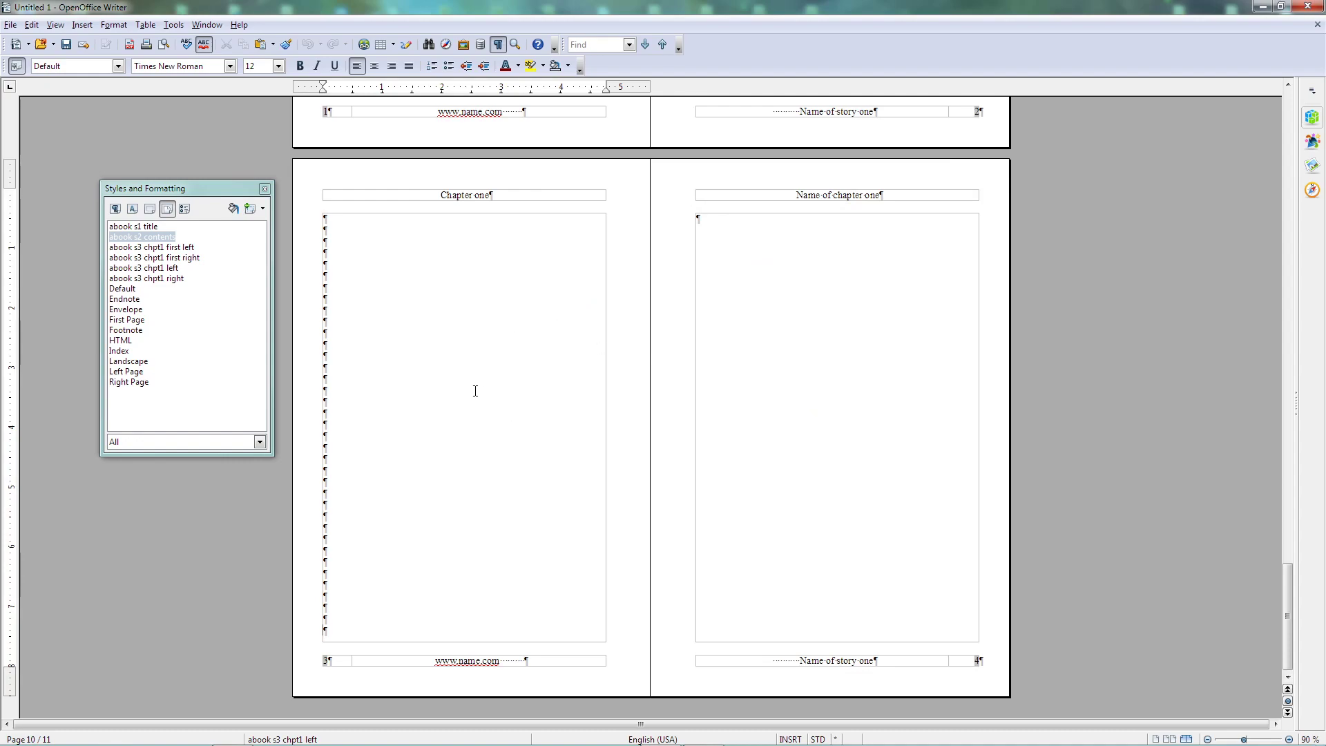
Enter a centred "Table of contents" in the header of the contents pages
click(463, 195)
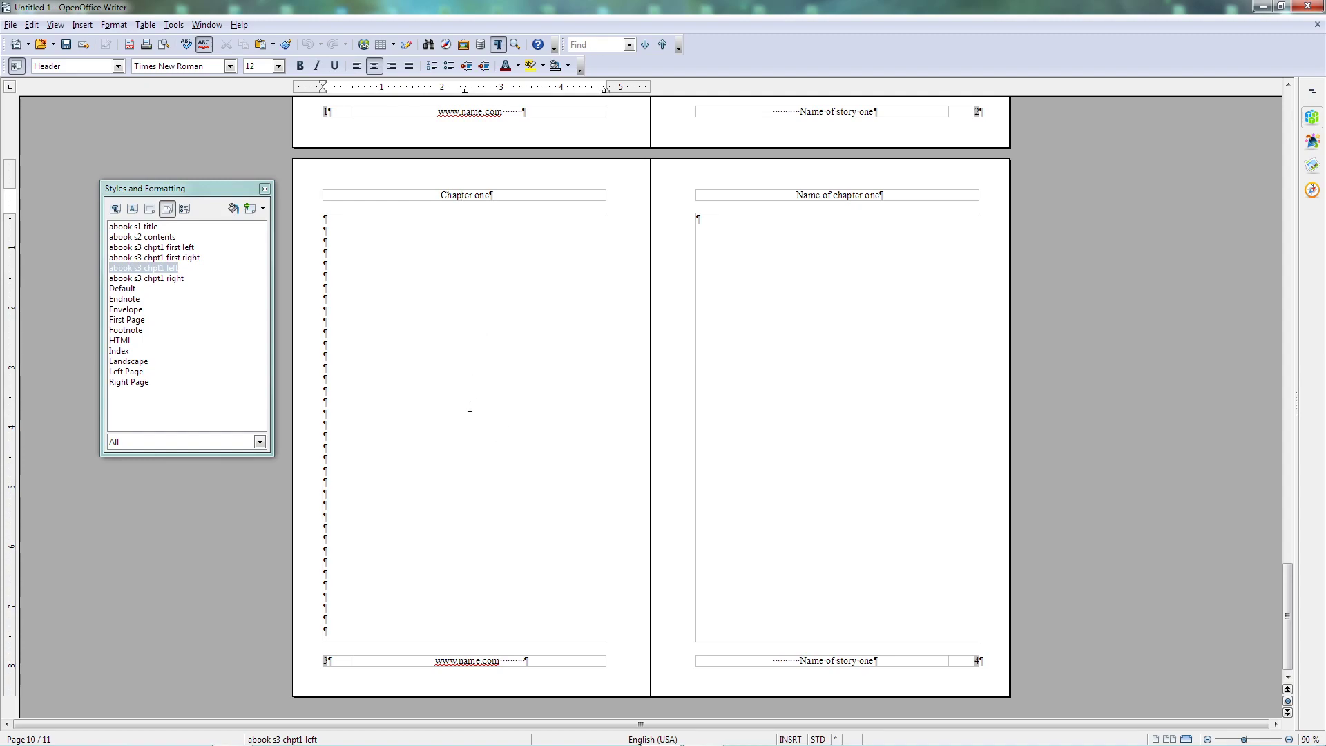
scroll(479, 312, up, 10)
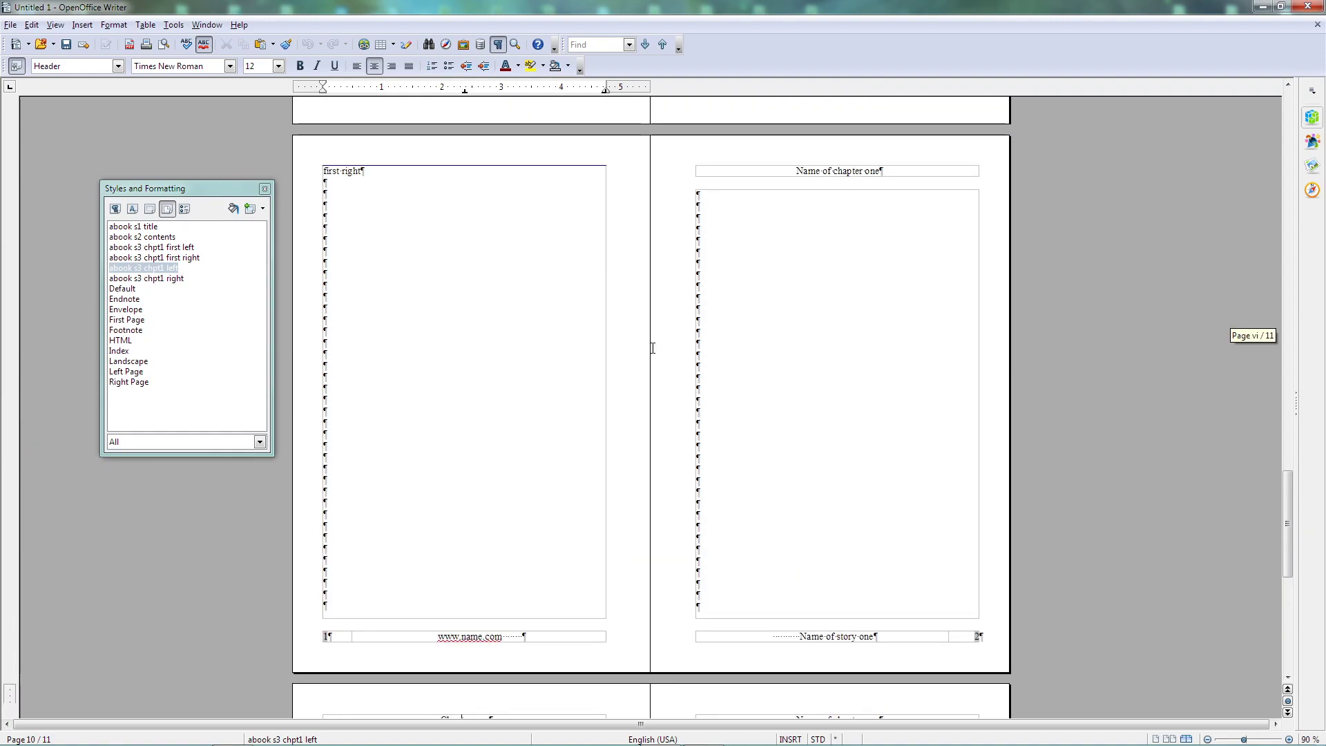
scroll(646, 347, up, 10)
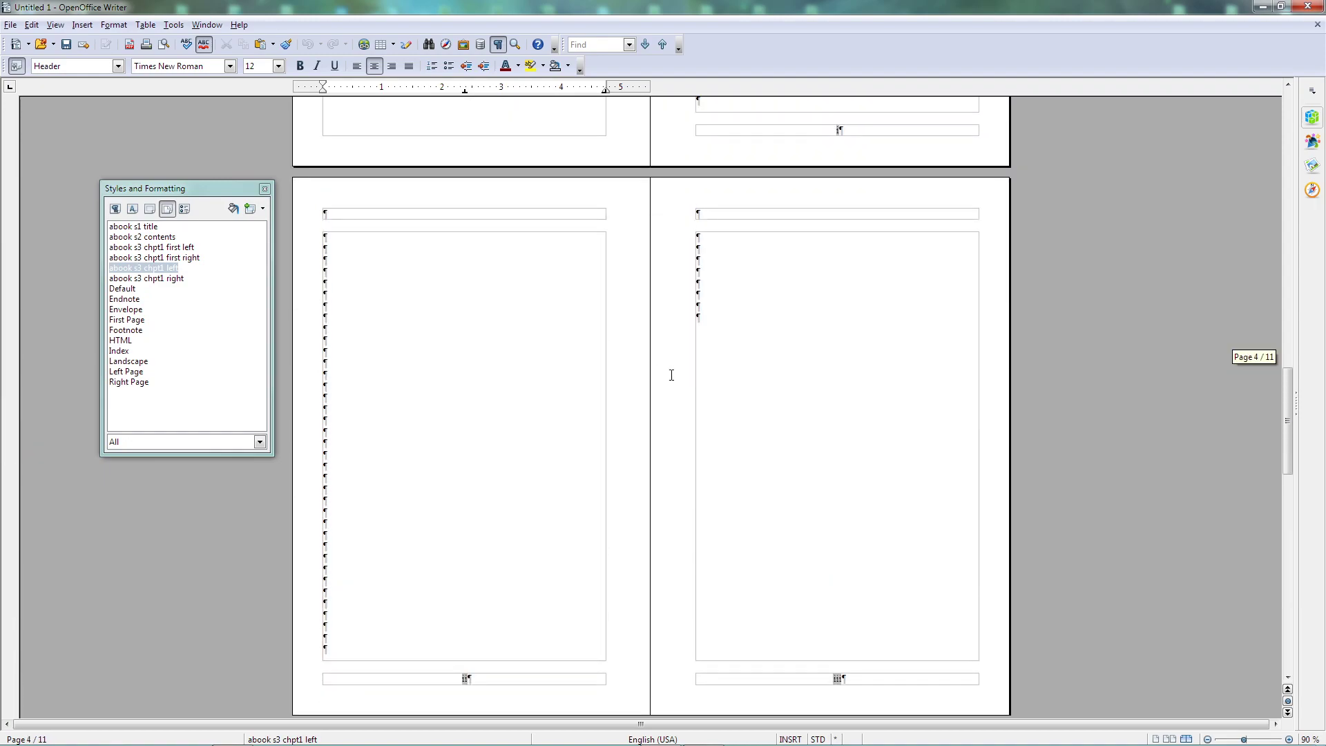
scroll(500, 419, up, 3)
scroll(509, 375, down, 3)
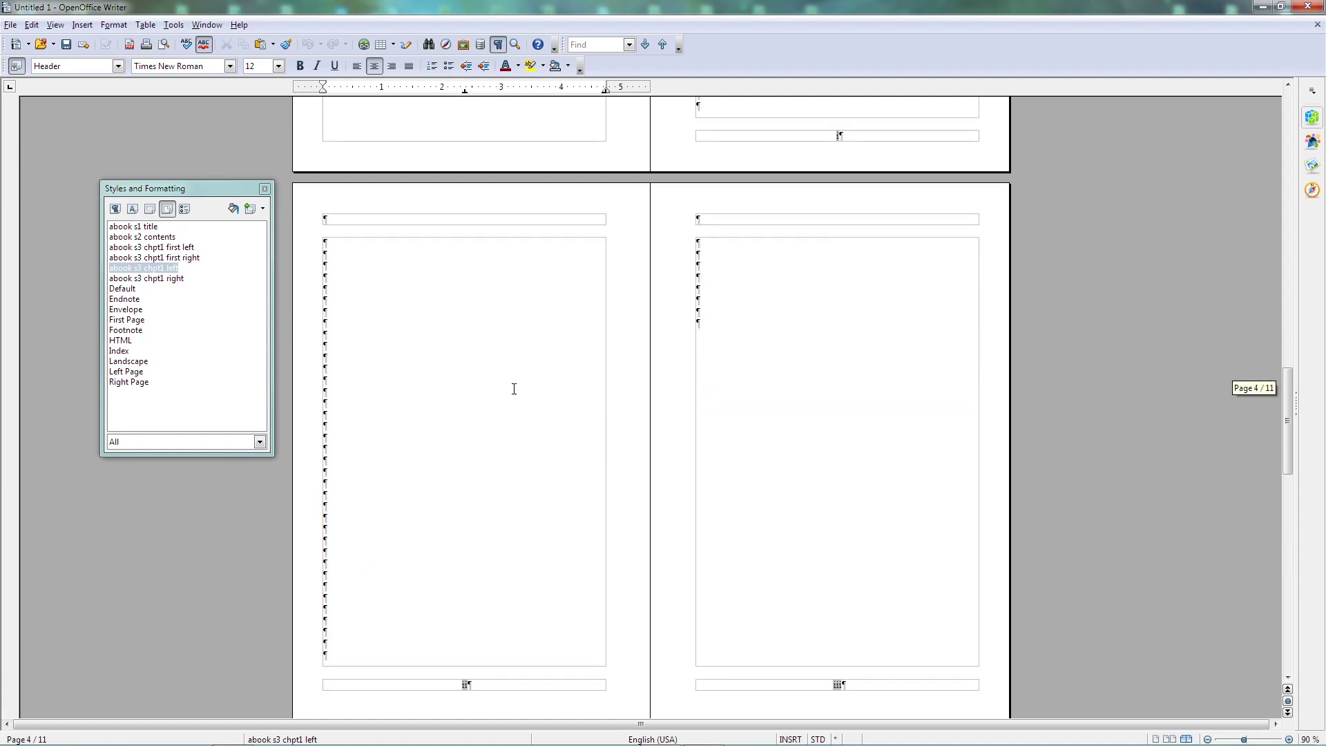
scroll(512, 388, up, 2)
click(438, 343)
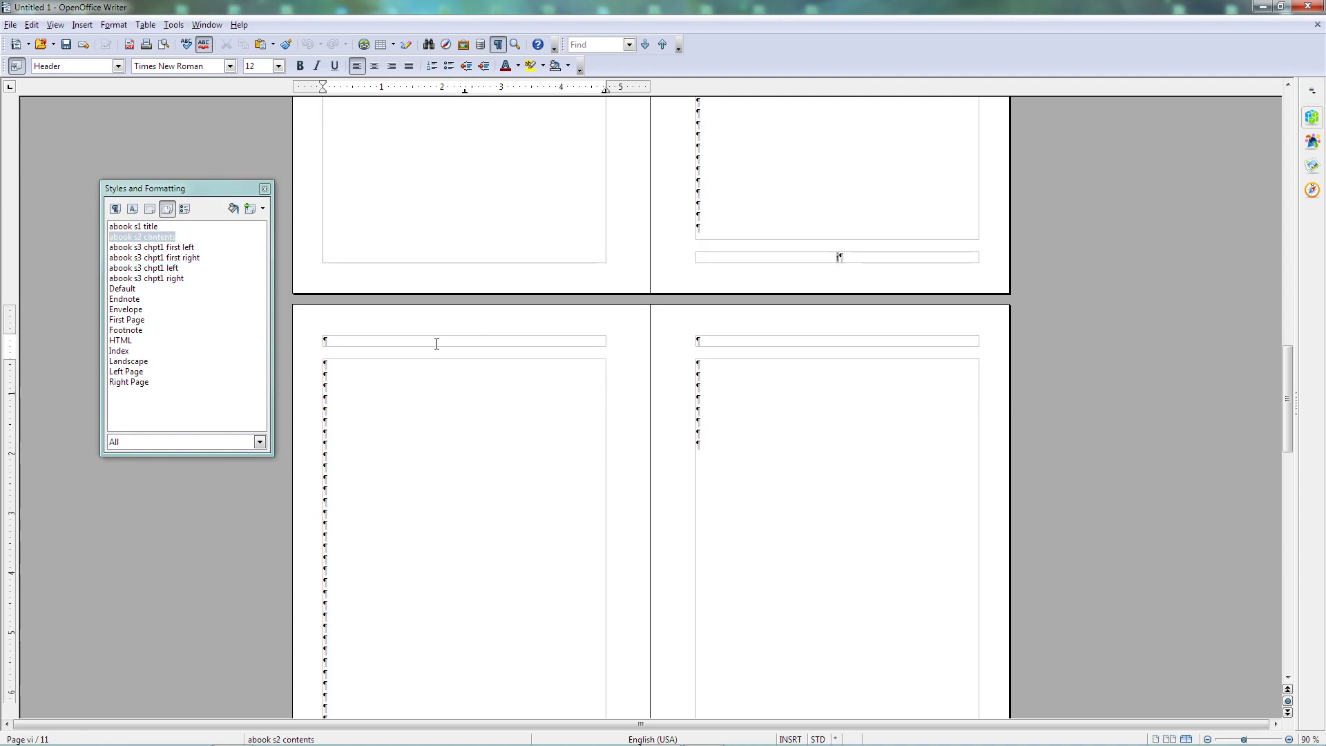
text(Table of contents)
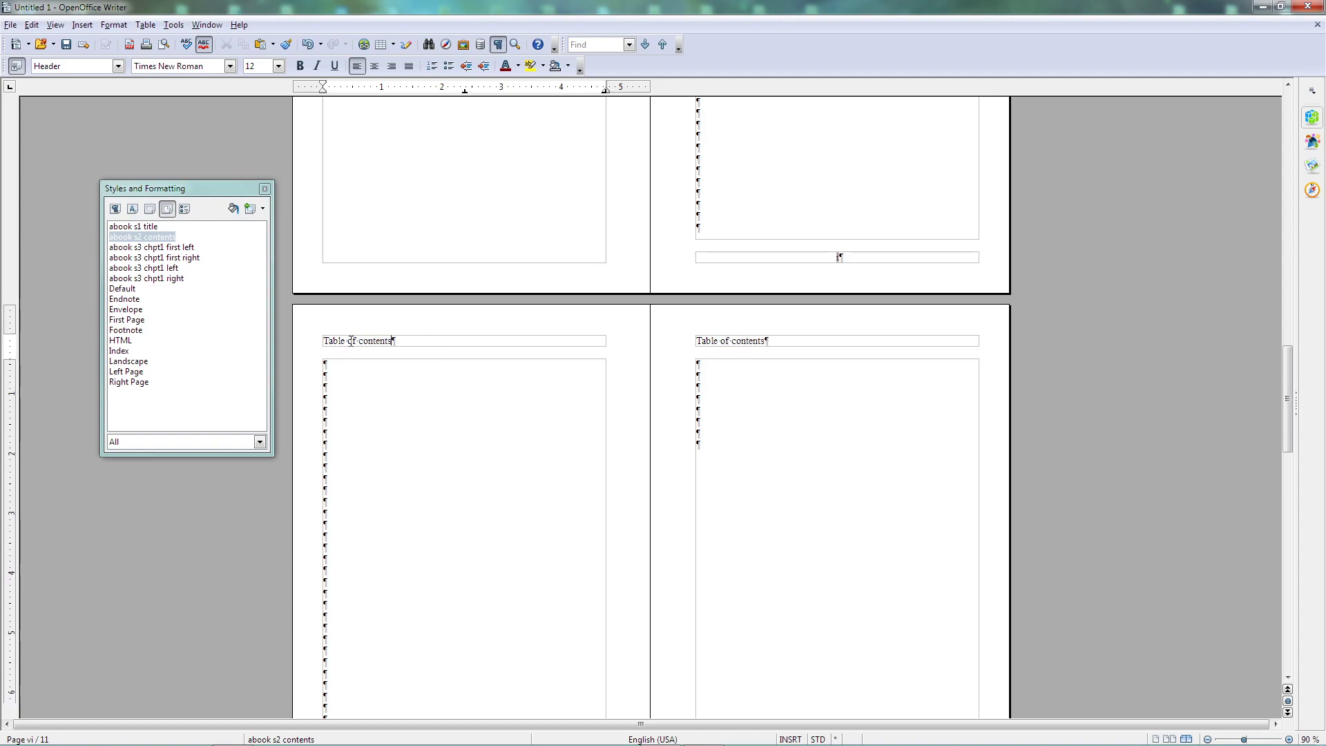
click(374, 65)
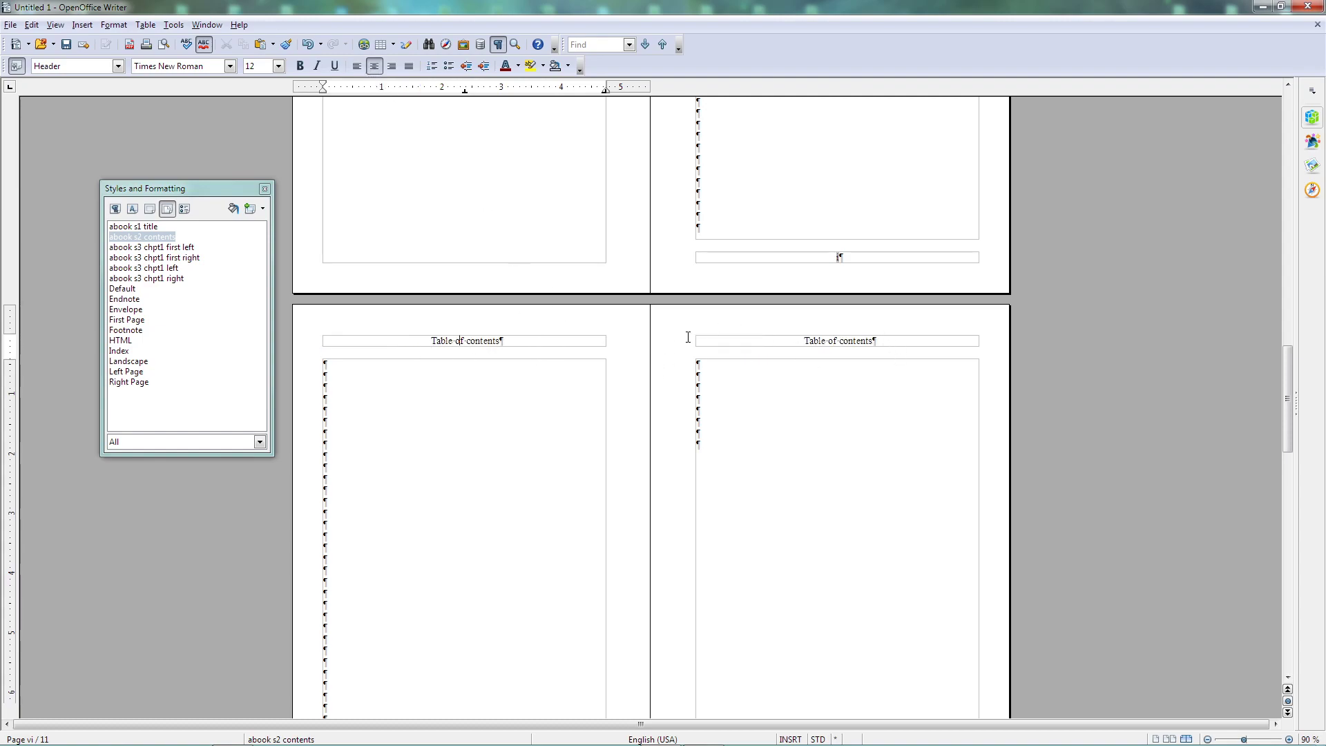
Review the headers and footers of the contents pages and the pages back to the start of the book
scroll(690, 386, down, 5)
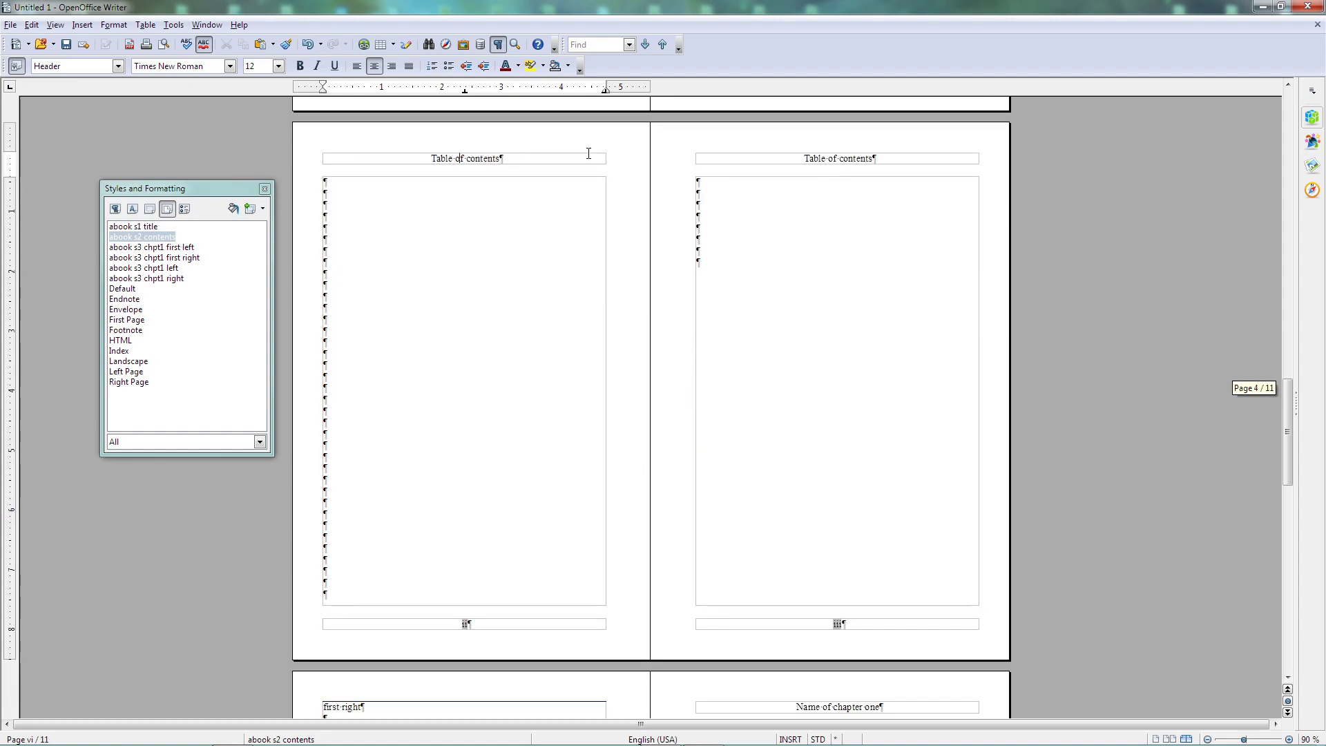
scroll(784, 531, down, 3)
scroll(791, 511, up, 15)
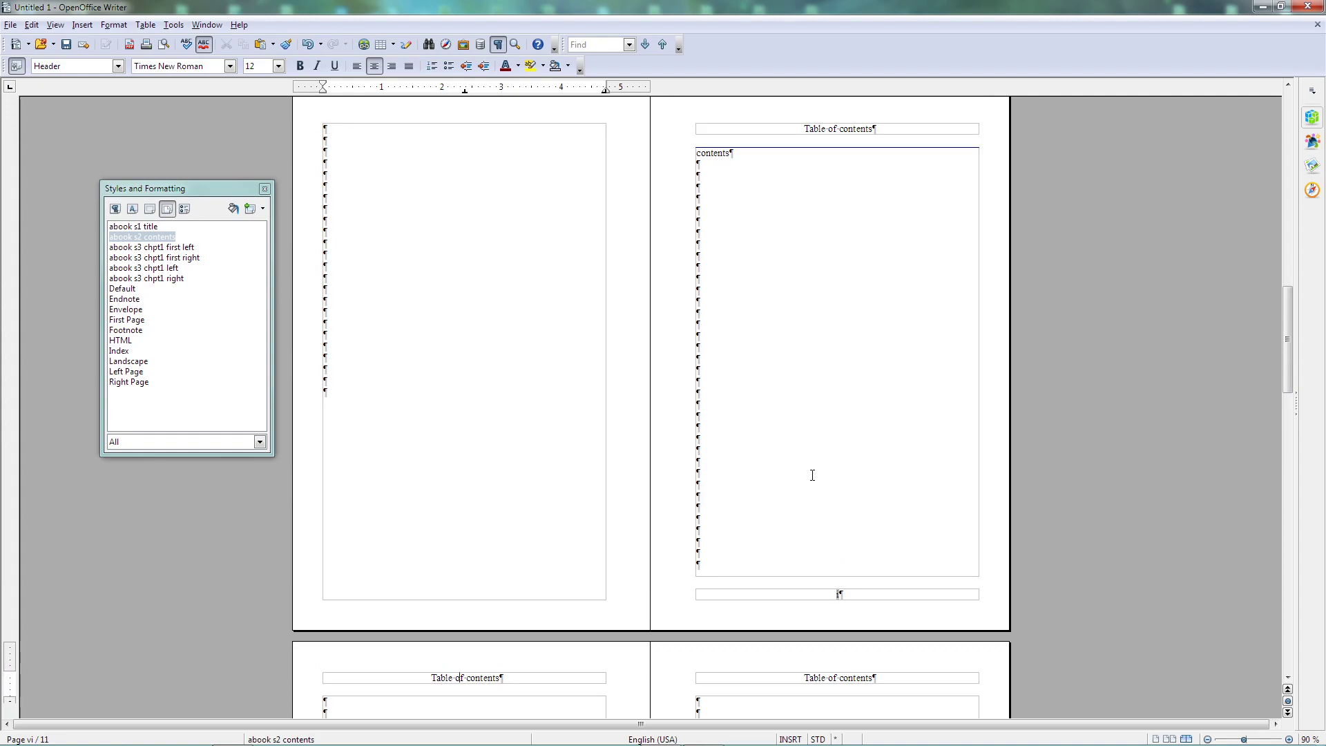
scroll(805, 643, down, 1)
scroll(794, 625, up, 10)
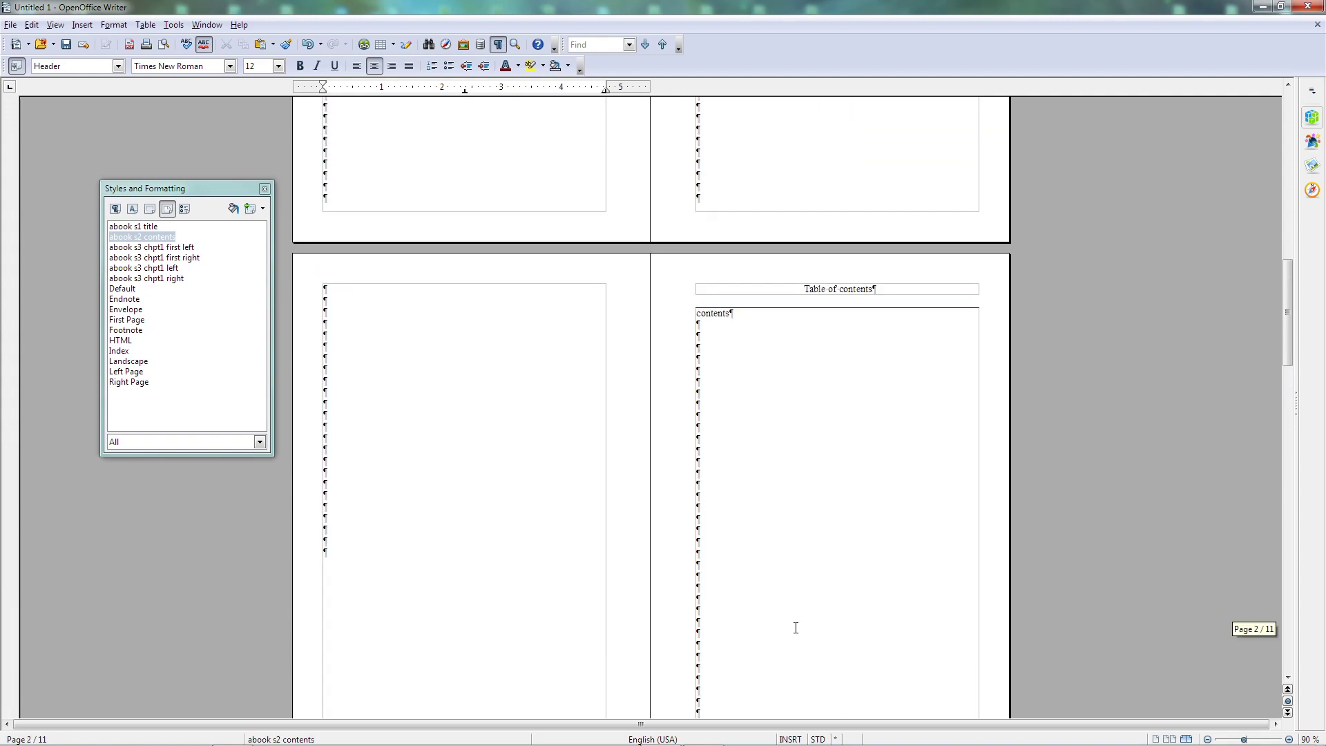
scroll(657, 613, up, 20)
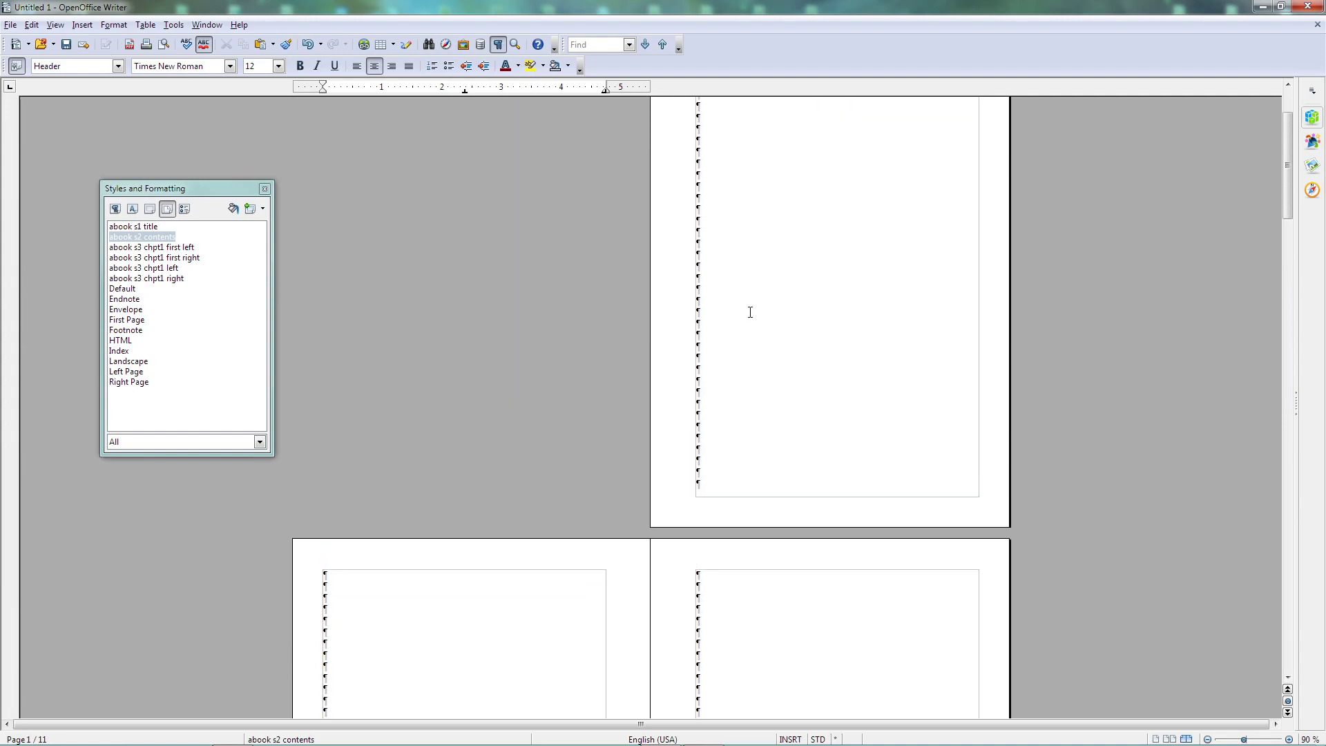
scroll(750, 312, down, 12)
scroll(758, 322, up, 10)
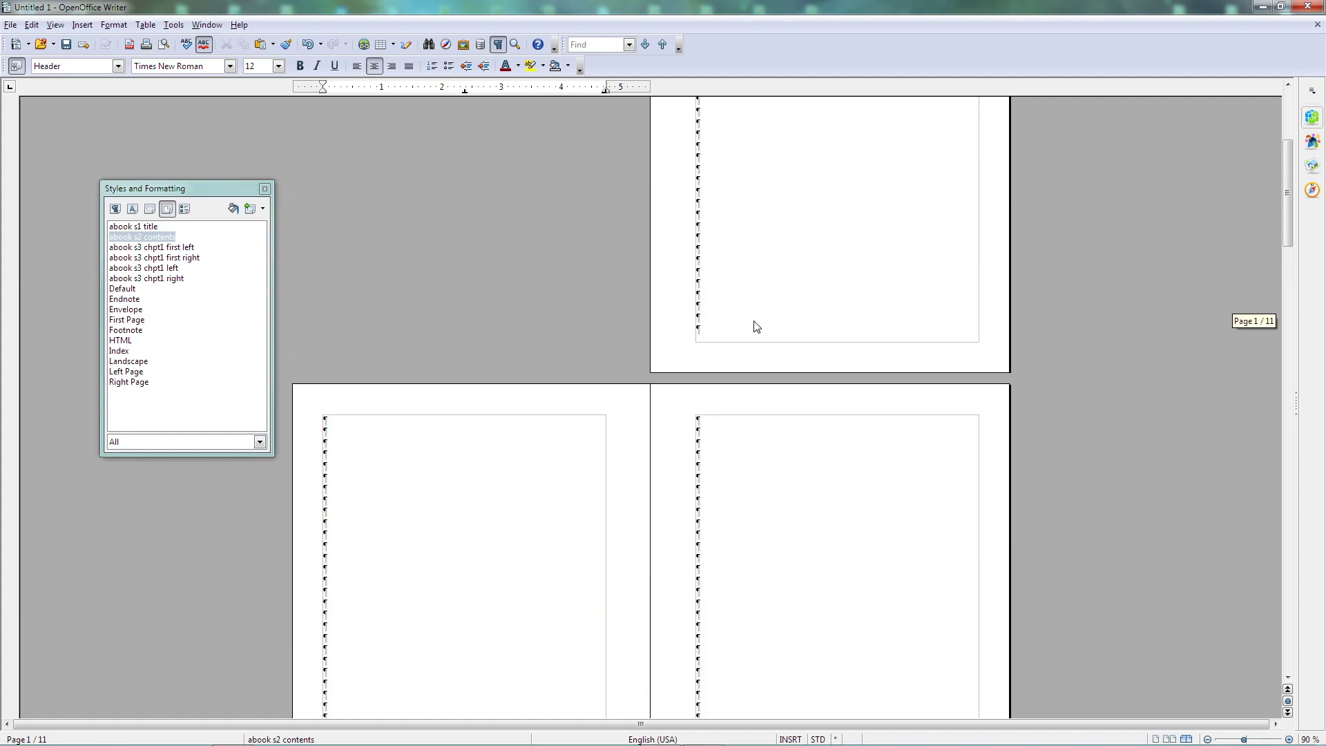
scroll(732, 297, up, 3)
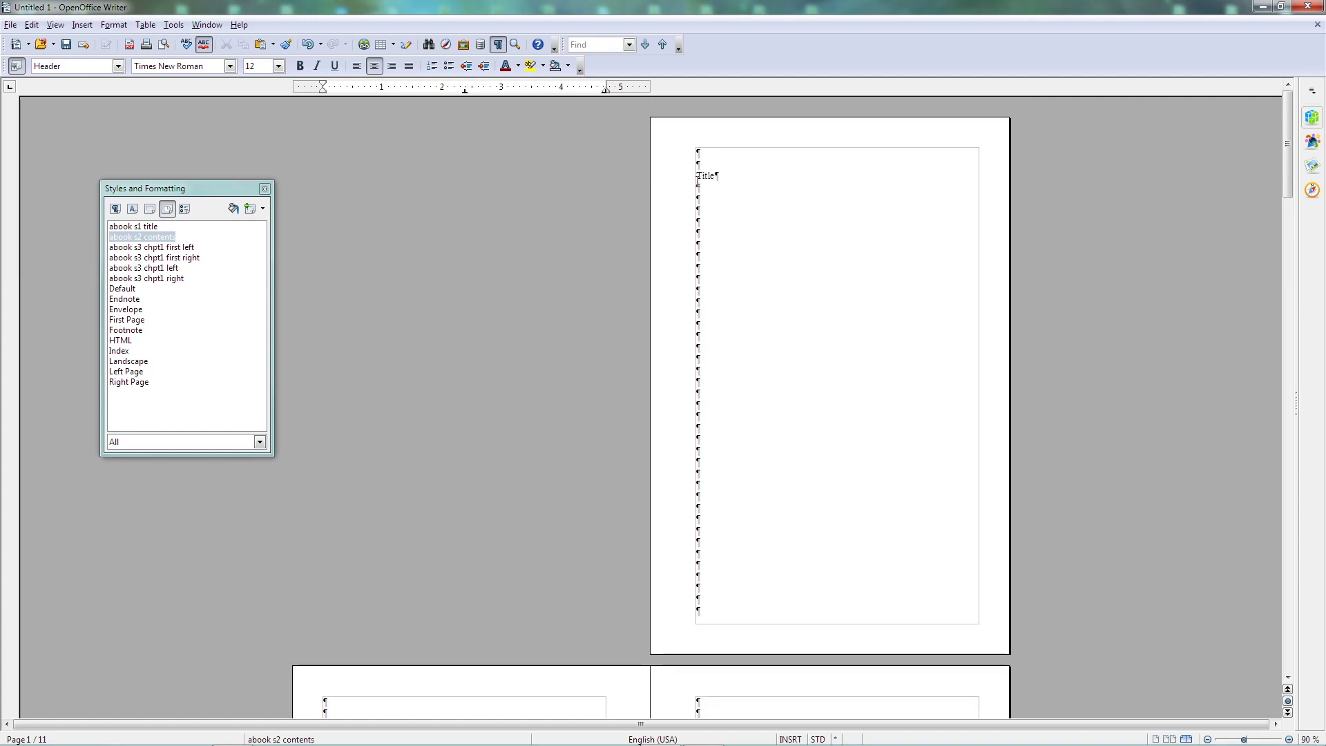
Enter a centred 36 pt "Title" partway down the first page and delete the small "Title" above it
click(753, 379)
text(Title)
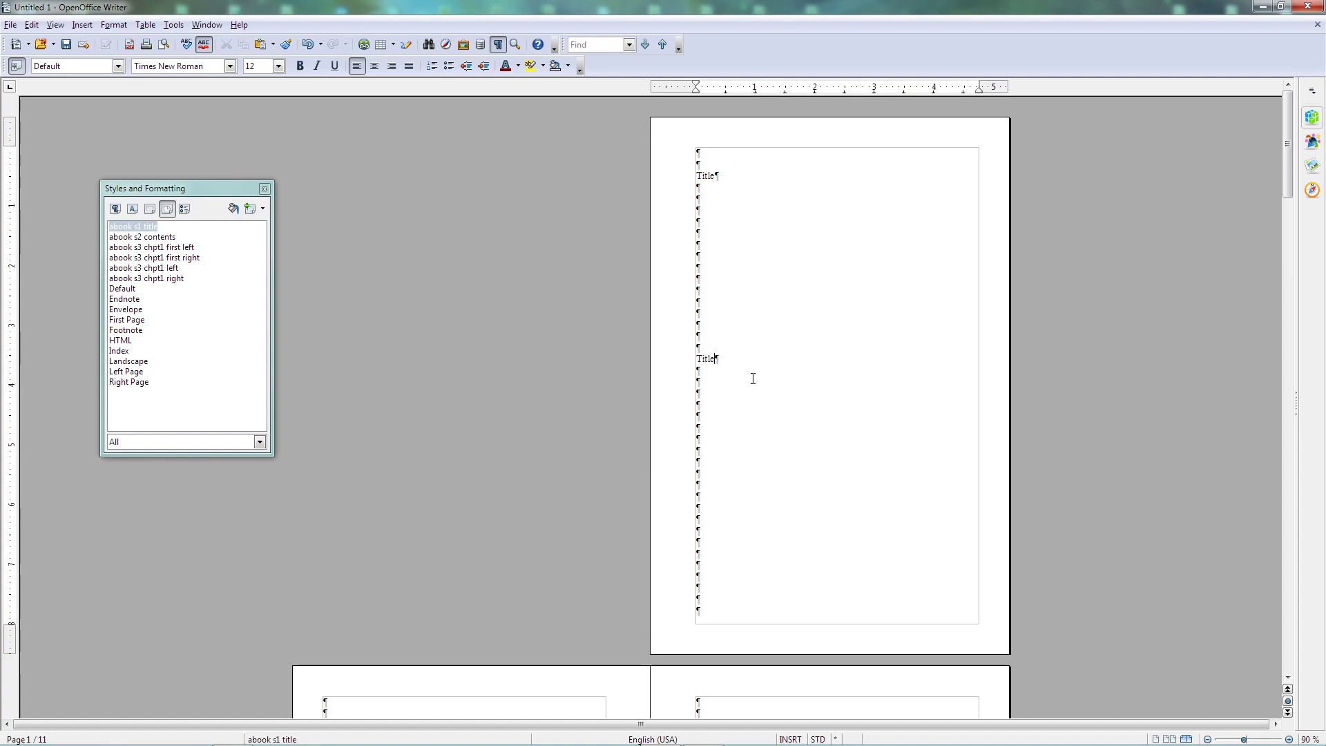
drag(696, 358, 726, 359)
click(278, 67)
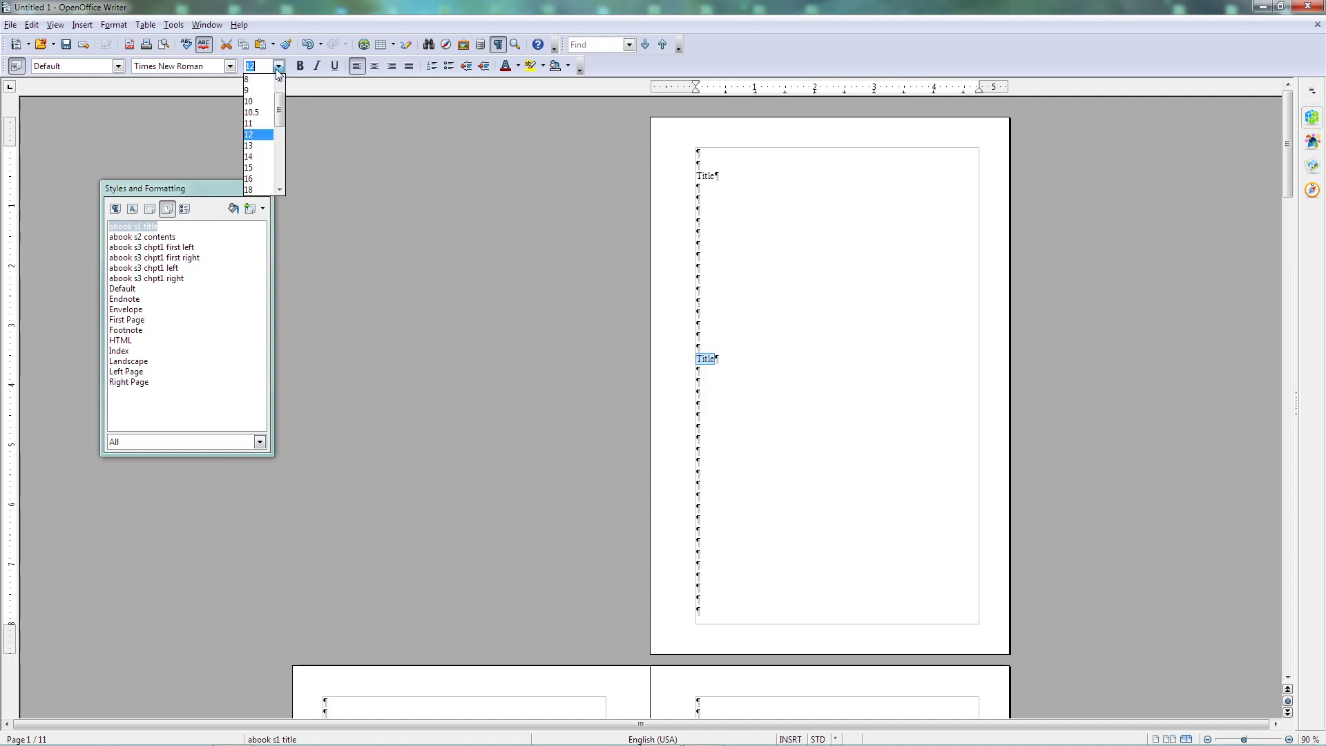
drag(279, 110, 278, 153)
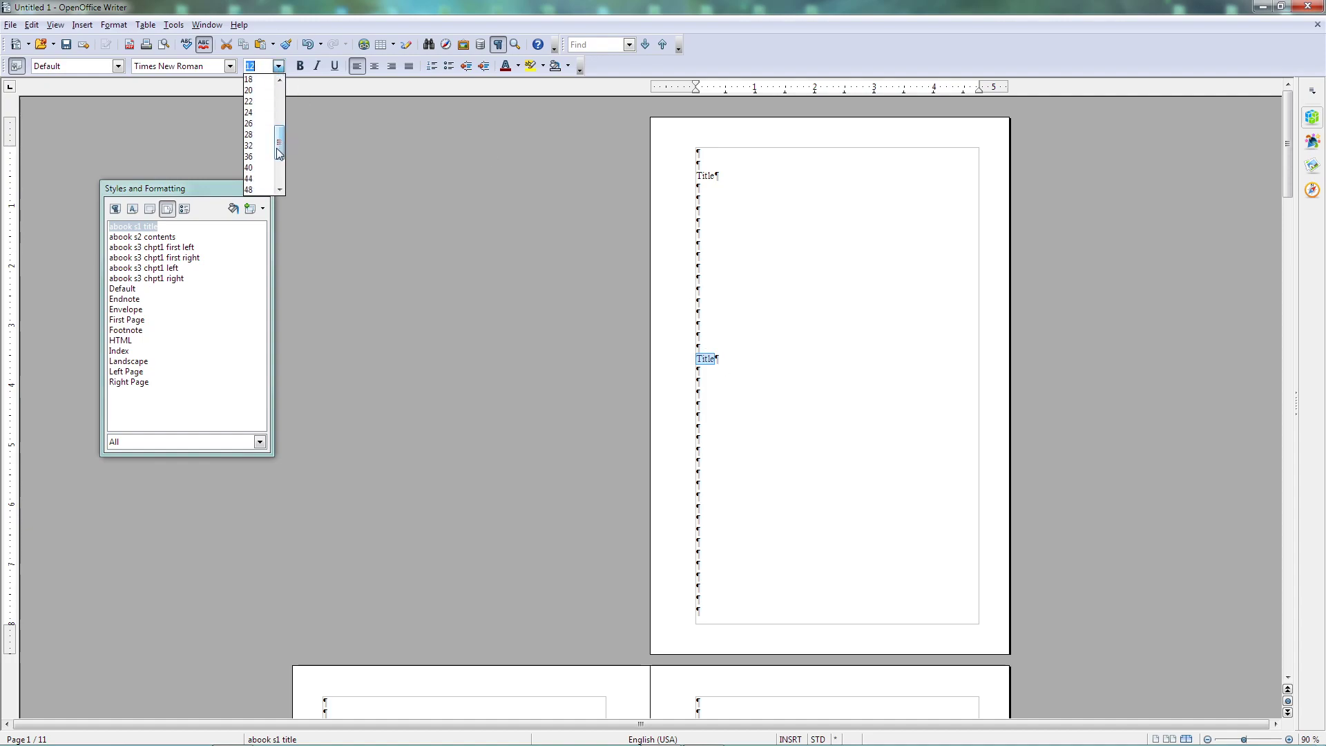
click(250, 156)
click(703, 372)
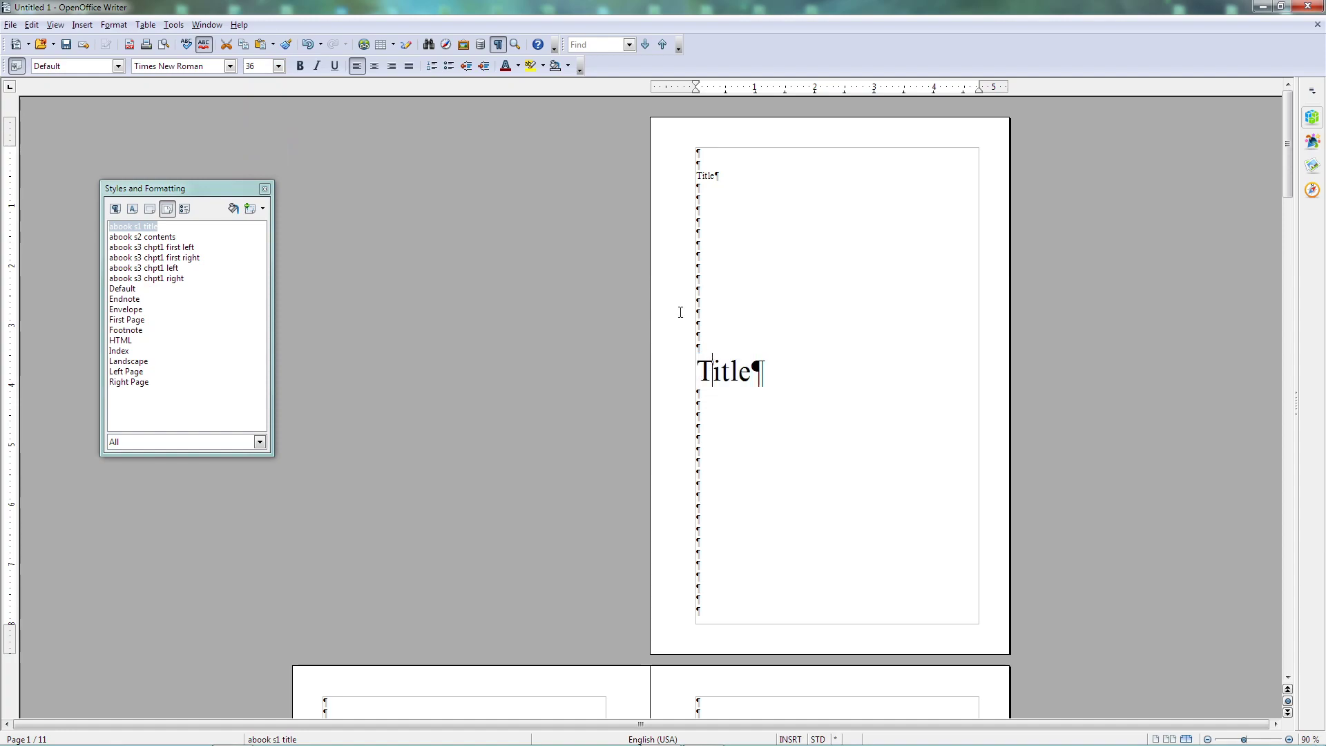
click(374, 66)
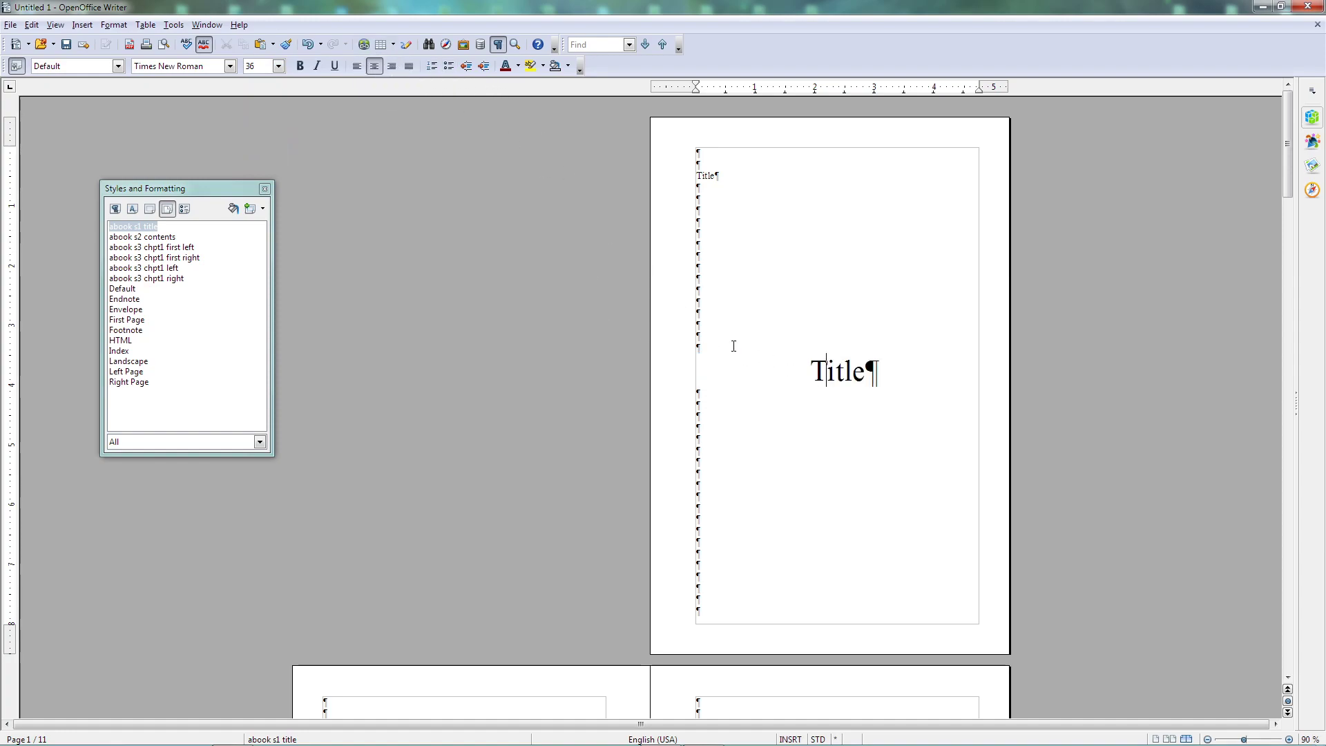
double_click(702, 176)
key(Delete)
Copy the large centred "Title" line from the first page to the middle of page 3
drag(698, 368, 704, 390)
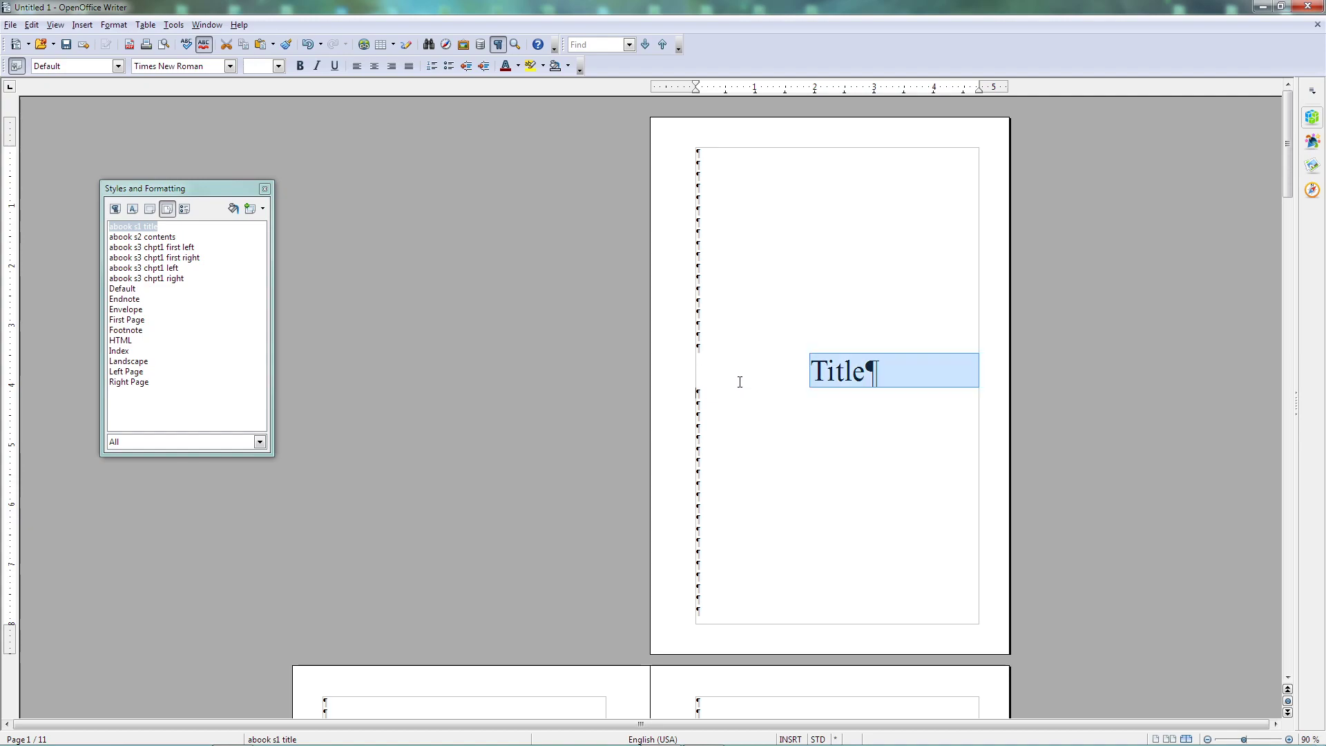
scroll(735, 380, down, 5)
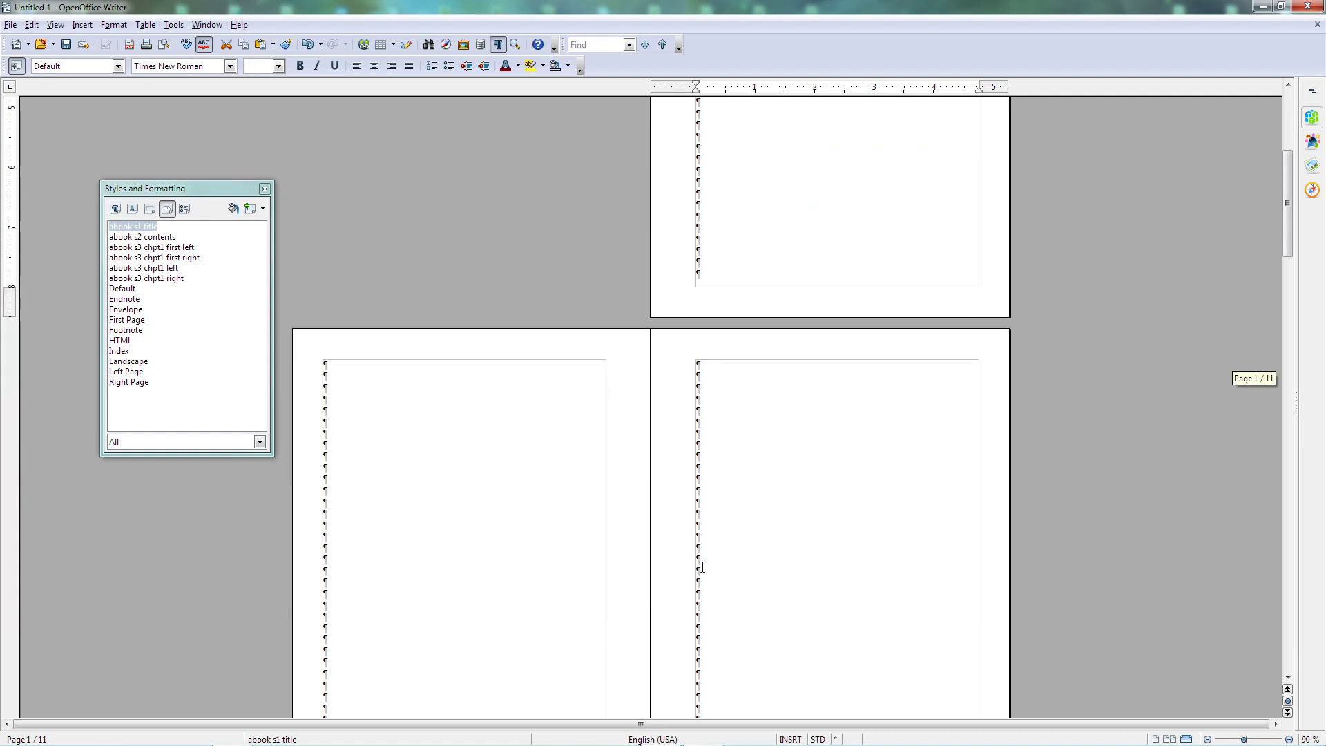
click(738, 567)
text(Title)
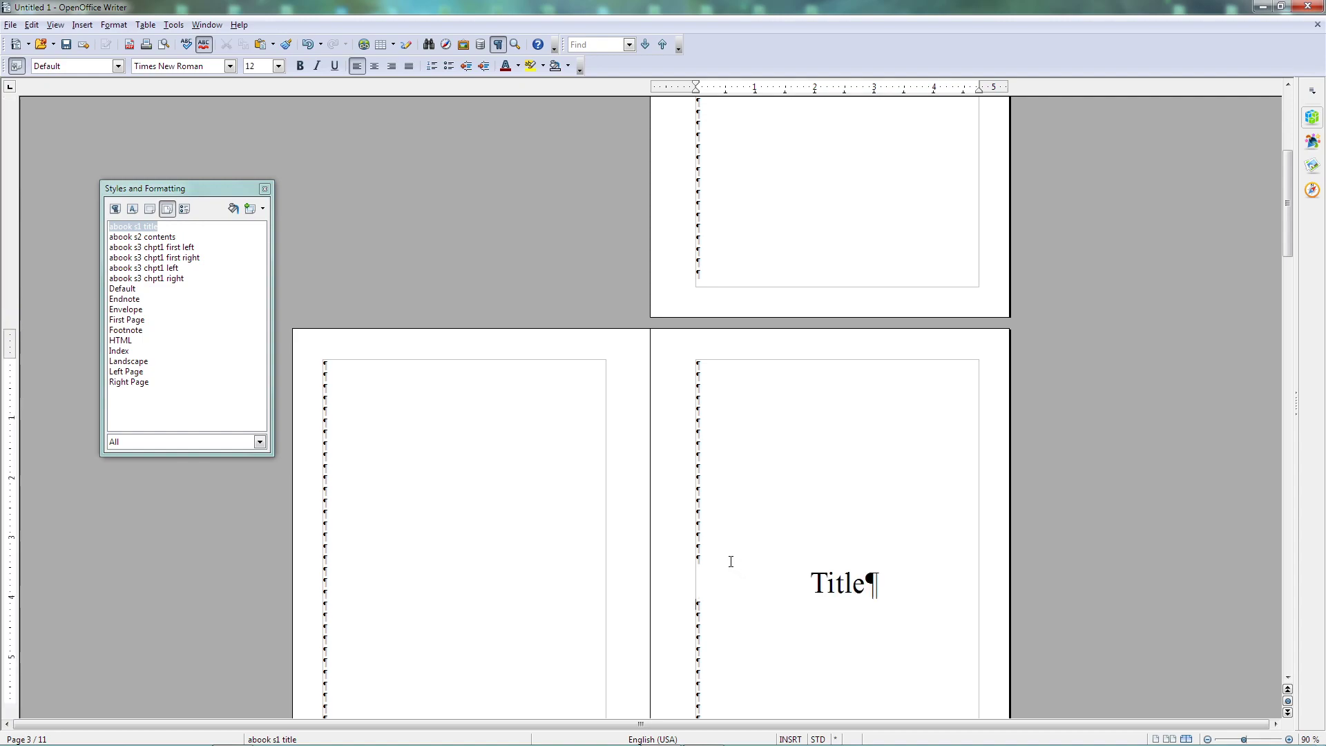
Add a centred "by me" line below the title on page 3
scroll(737, 528, up, 5)
scroll(819, 371, up, 4)
scroll(828, 387, down, 5)
click(842, 349)
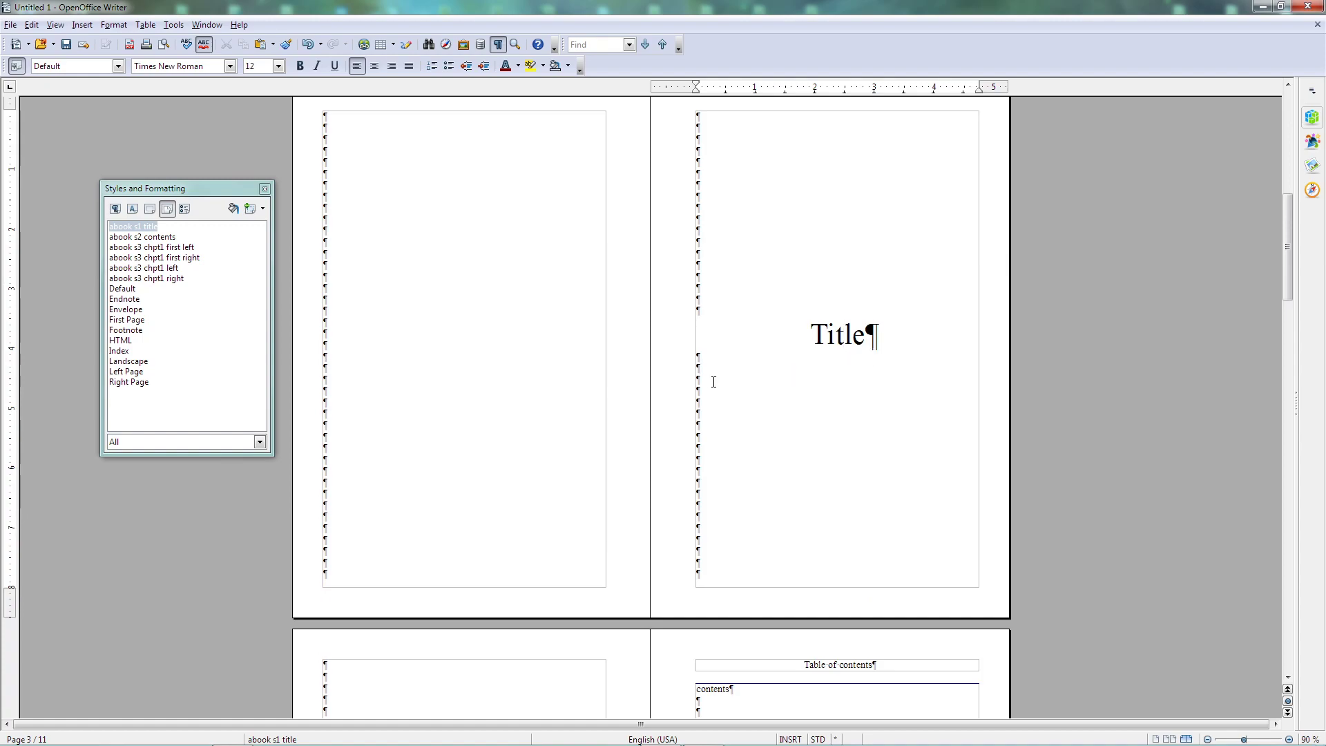
text(by me)
click(375, 66)
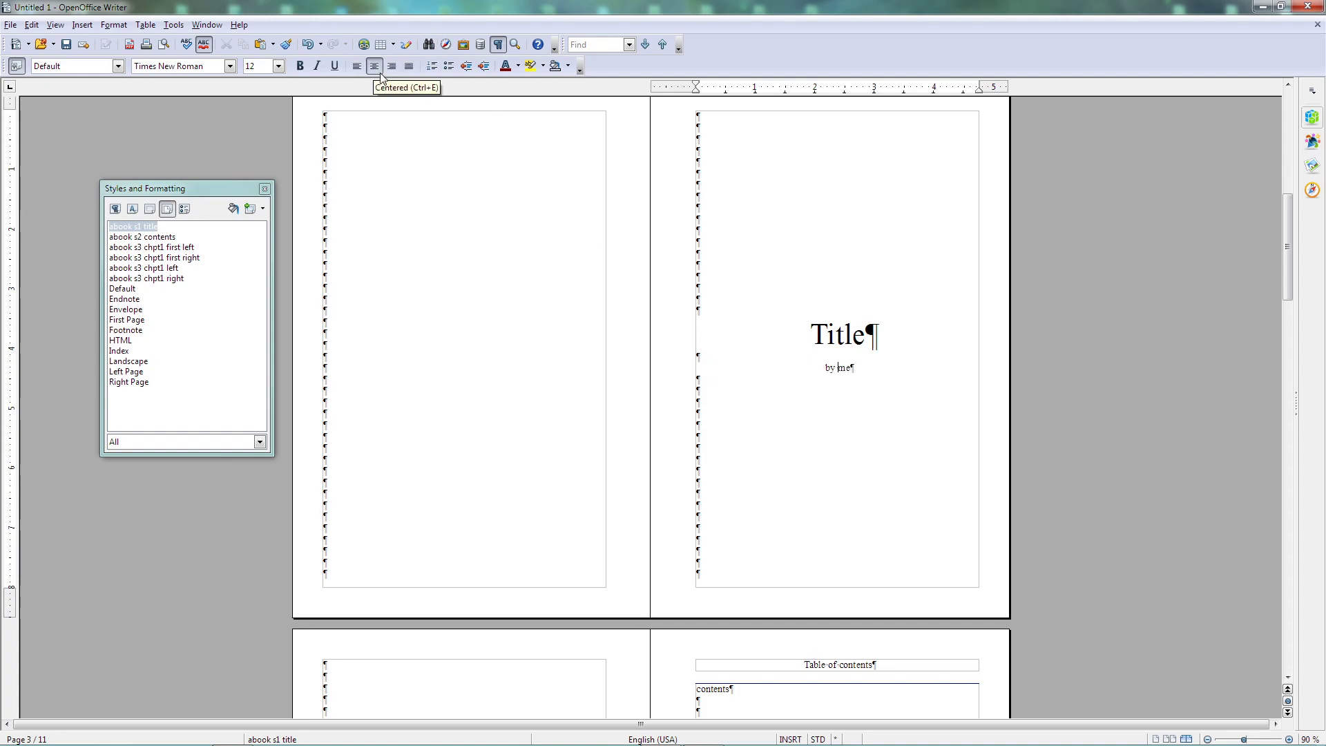
Enter the line "Copright c 2020 by me" on page 4, facing the first contents page
scroll(792, 442, down, 10)
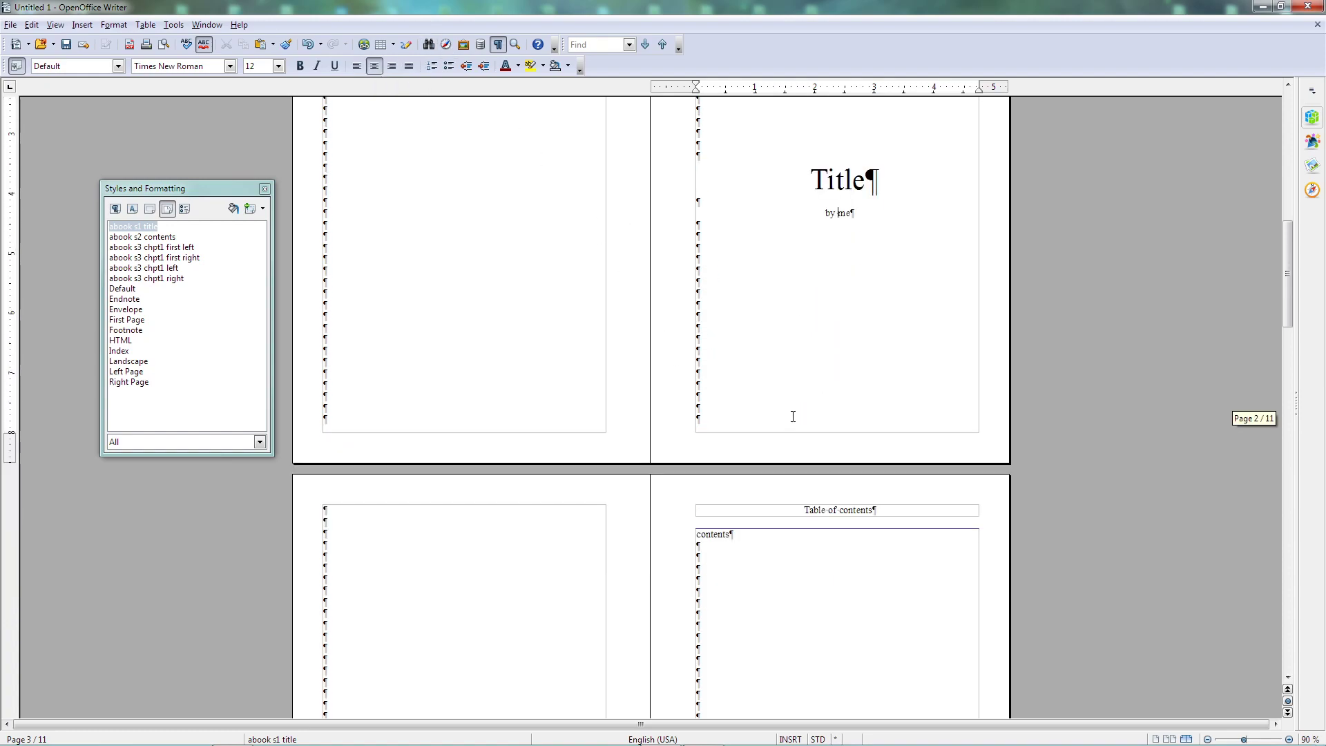
click(532, 546)
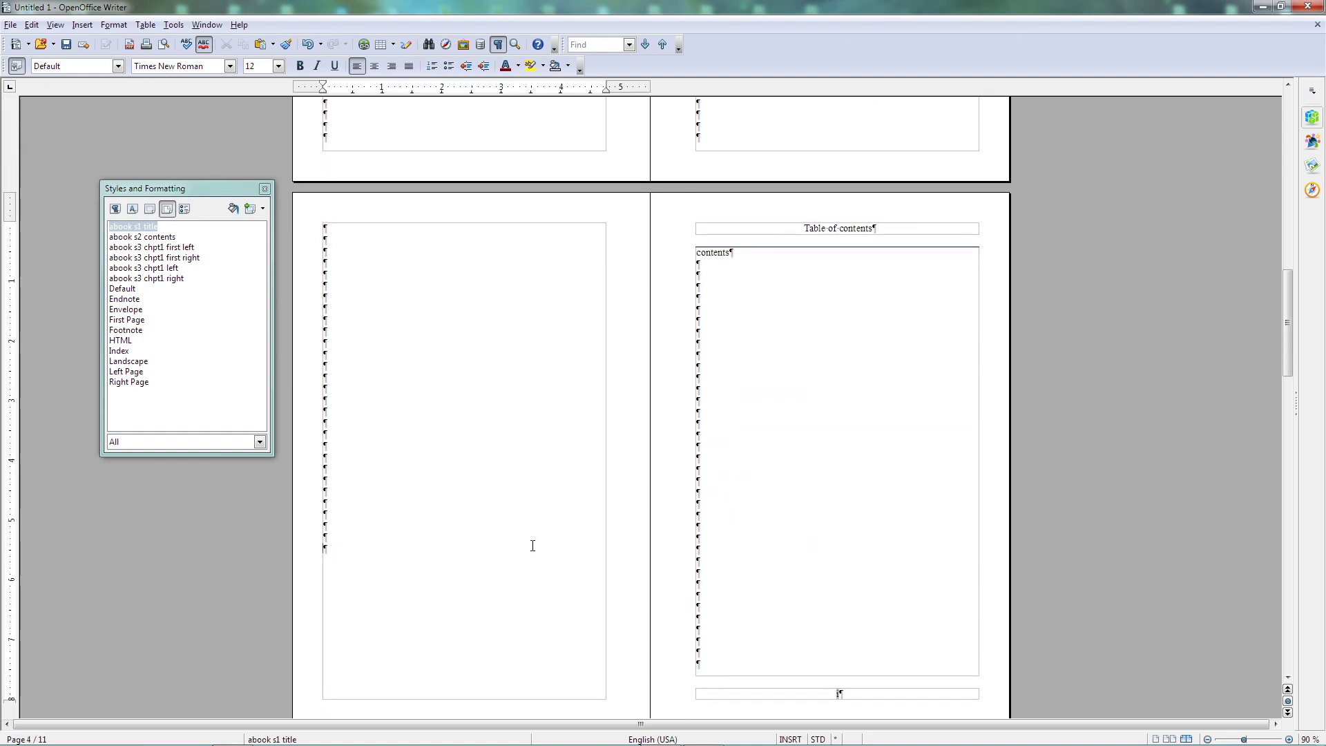
text(Copri)
text(ght)
text( Â)
key(BackSpace)
key(BackSpace)
text(Â)
key(BackSpace)
text(©)
text( 2020)
text( by )
text(me)
Push the copyright line down to near the foot of its page with empty paragraphs
key(Return)
key(Return)
key(Return)
key(Return)
key(Return)
key(Return)
key(Return)
key(Return)
key(Return)
key(Return)
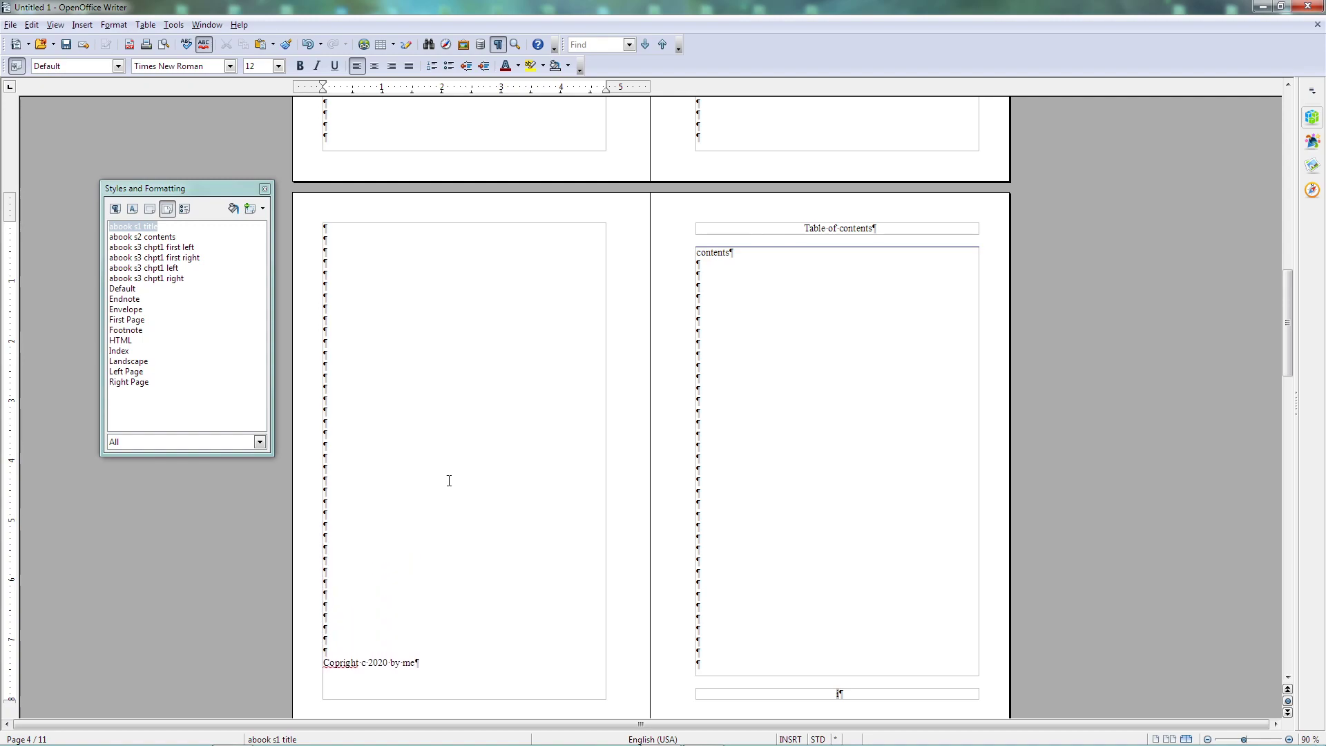
Review the front matter from the title pages to the copyright page and the first contents page
scroll(450, 482, down, 5)
scroll(444, 497, up, 5)
scroll(829, 387, up, 15)
scroll(866, 355, up, 1)
scroll(863, 355, down, 3)
scroll(860, 357, up, 5)
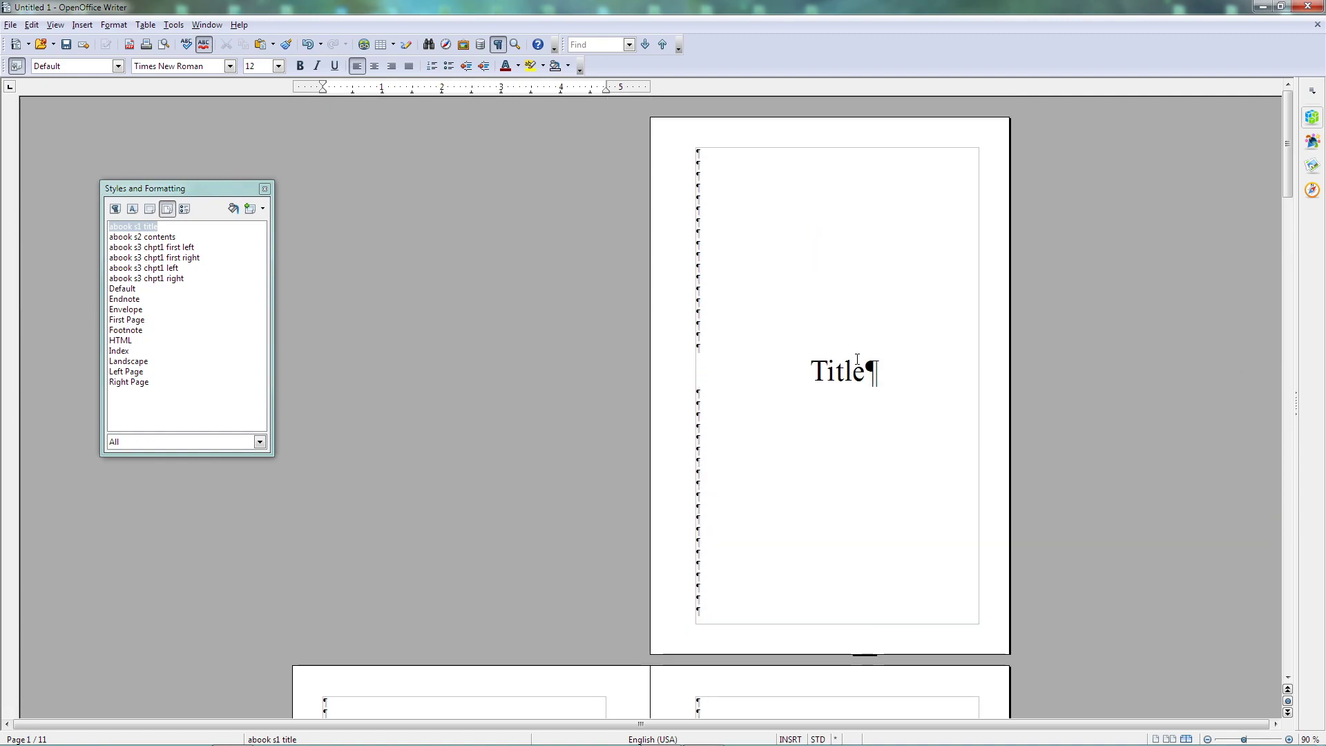
scroll(862, 358, down, 10)
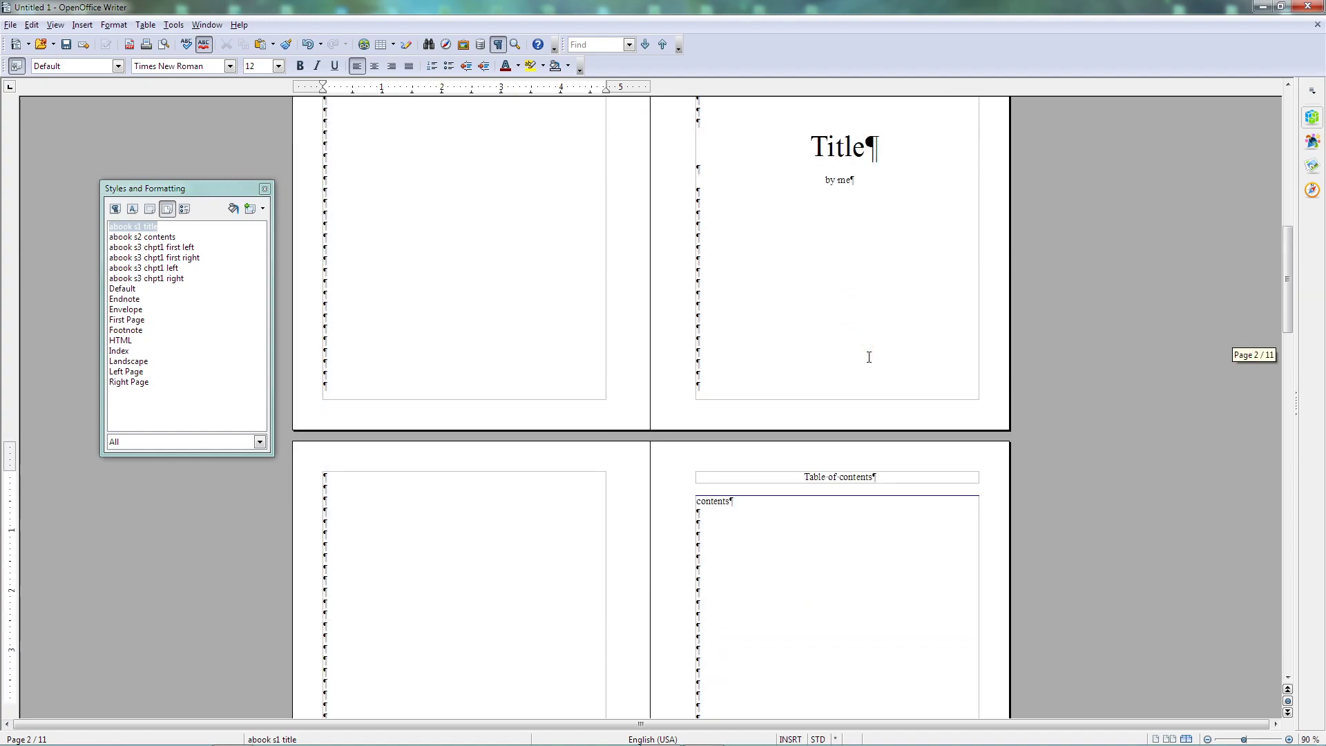
scroll(865, 360, down, 10)
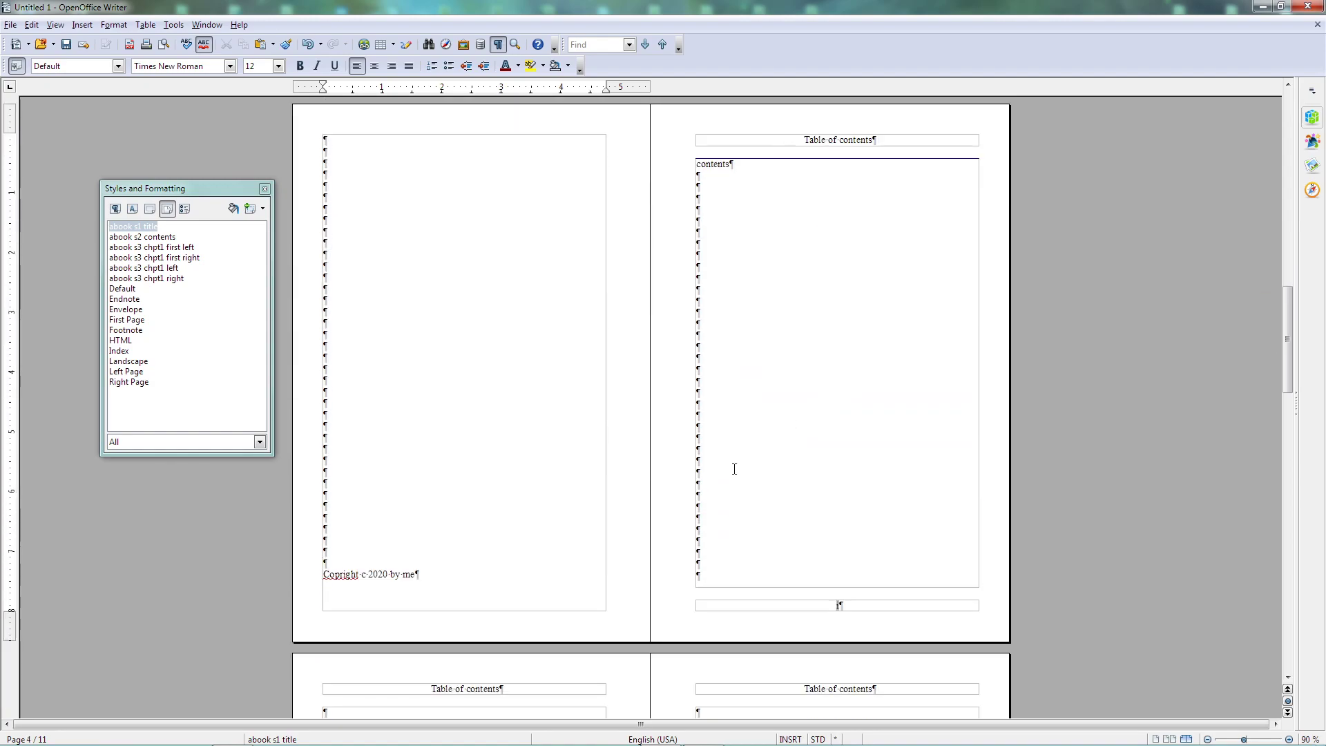
Check the headers, footers and page numbering across the contents pages and the chapter one pages
scroll(630, 557, down, 5)
scroll(644, 563, down, 6)
scroll(643, 563, down, 20)
scroll(641, 567, down, 10)
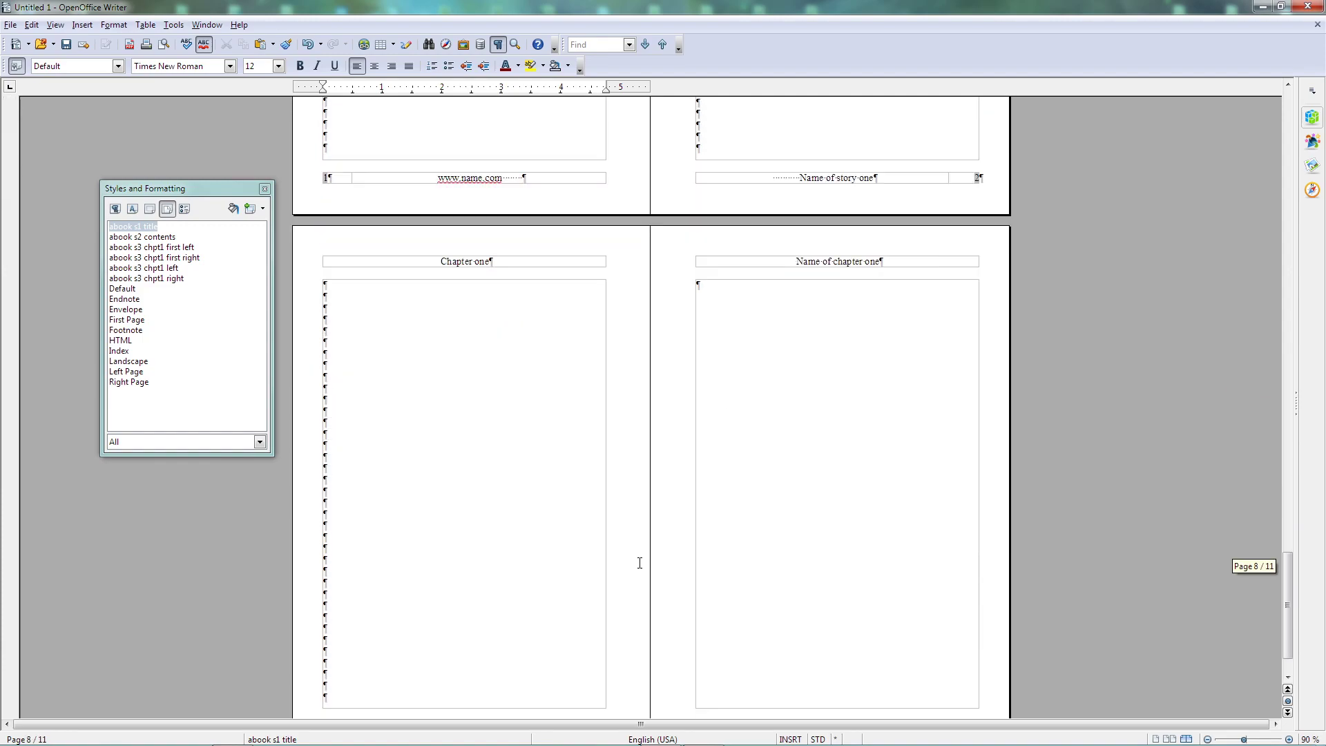
scroll(639, 563, down, 2)
scroll(837, 652, up, 3)
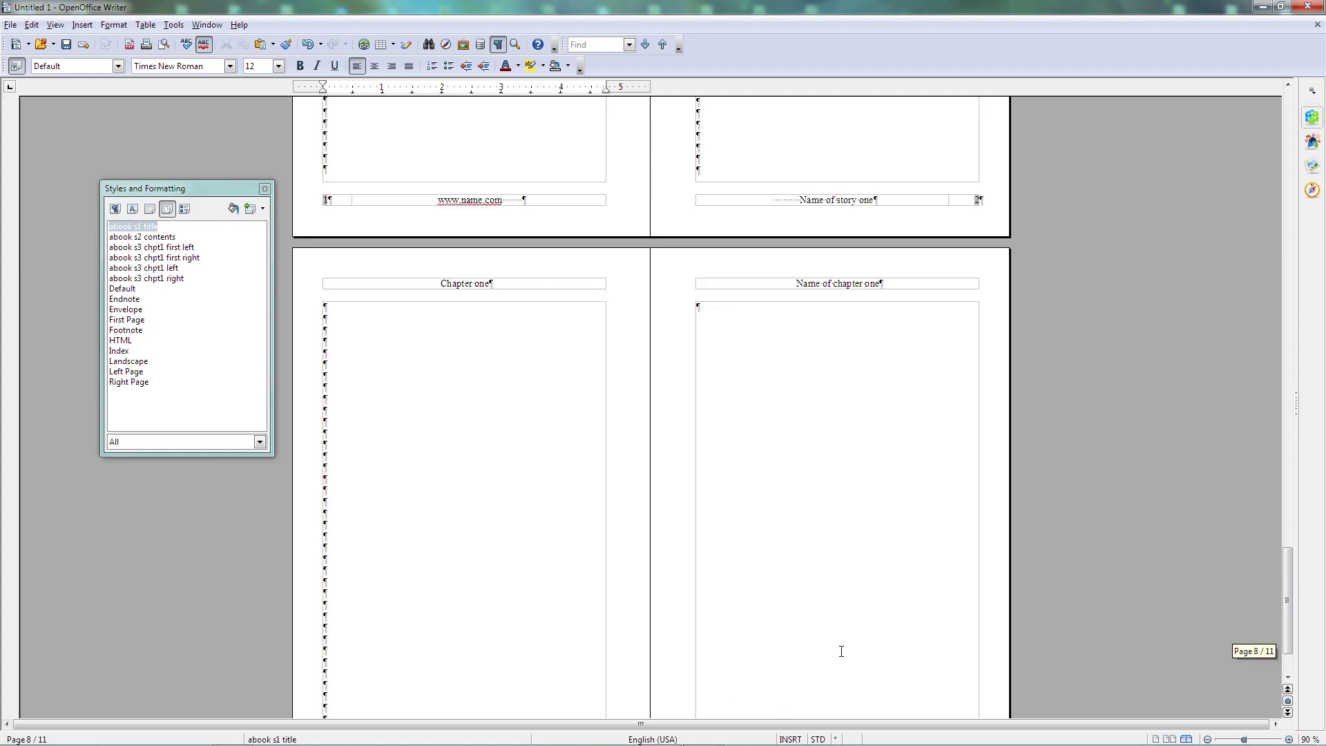
scroll(837, 652, down, 3)
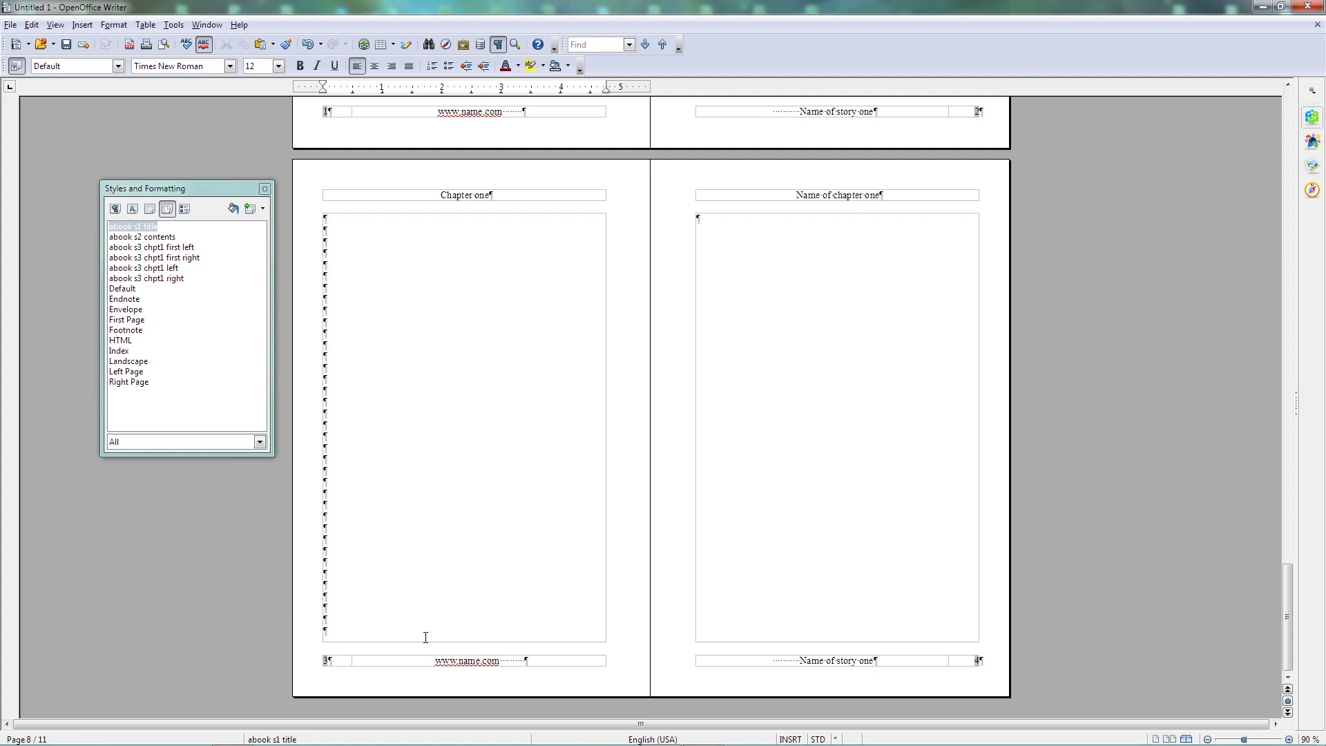
scroll(553, 651, up, 9)
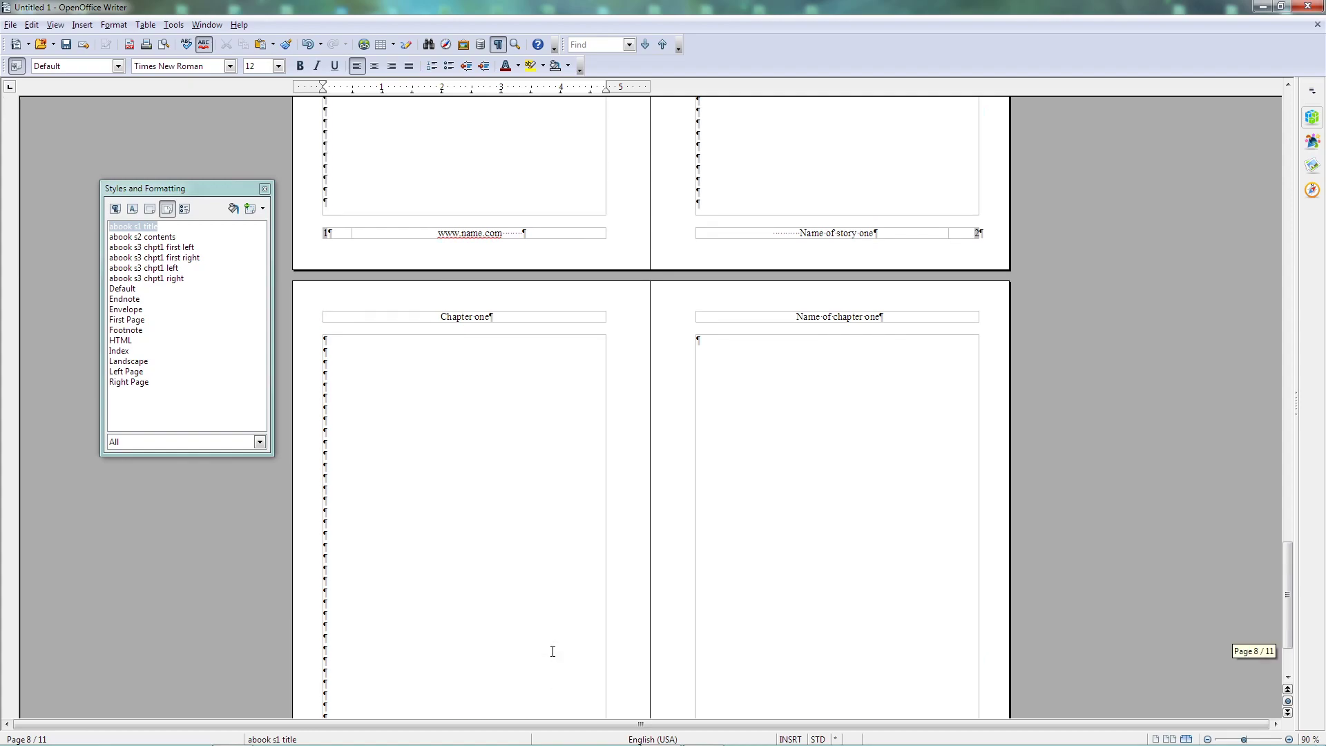
scroll(579, 650, up, 1)
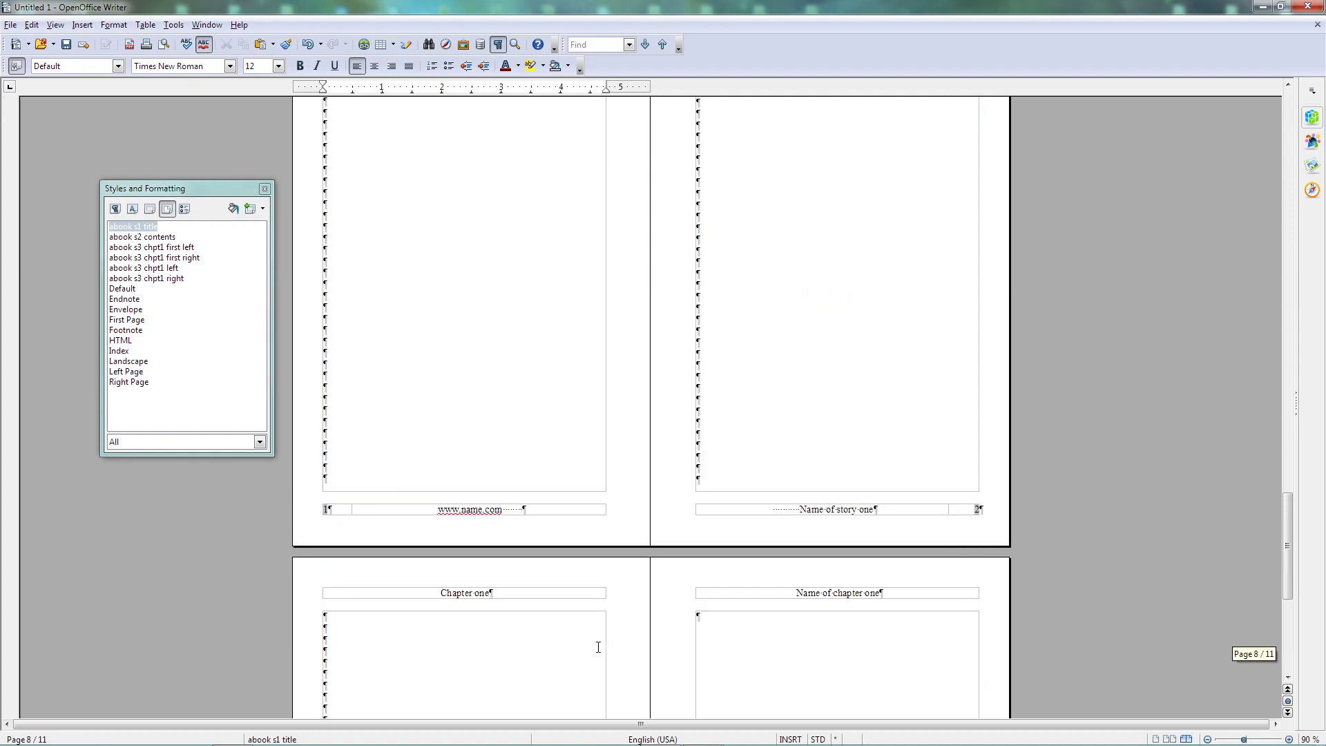
scroll(756, 568, up, 10)
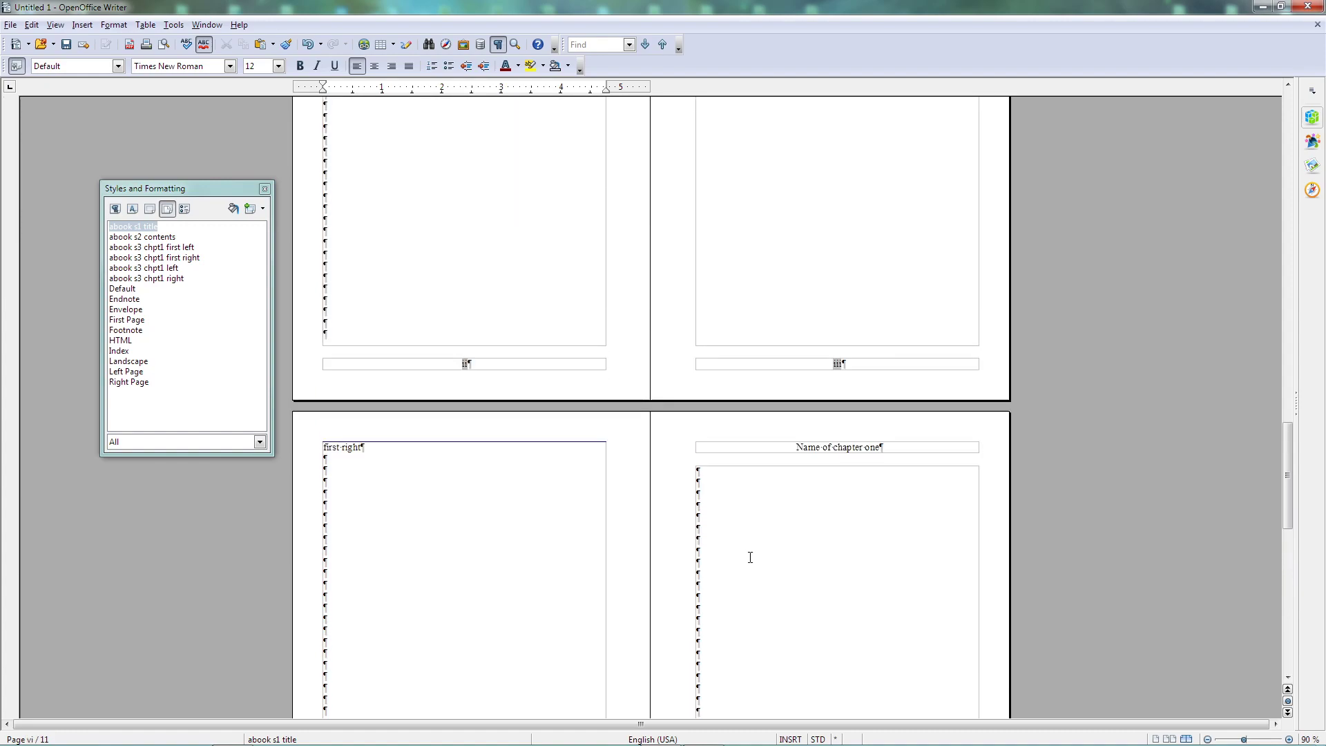
scroll(732, 570, up, 2)
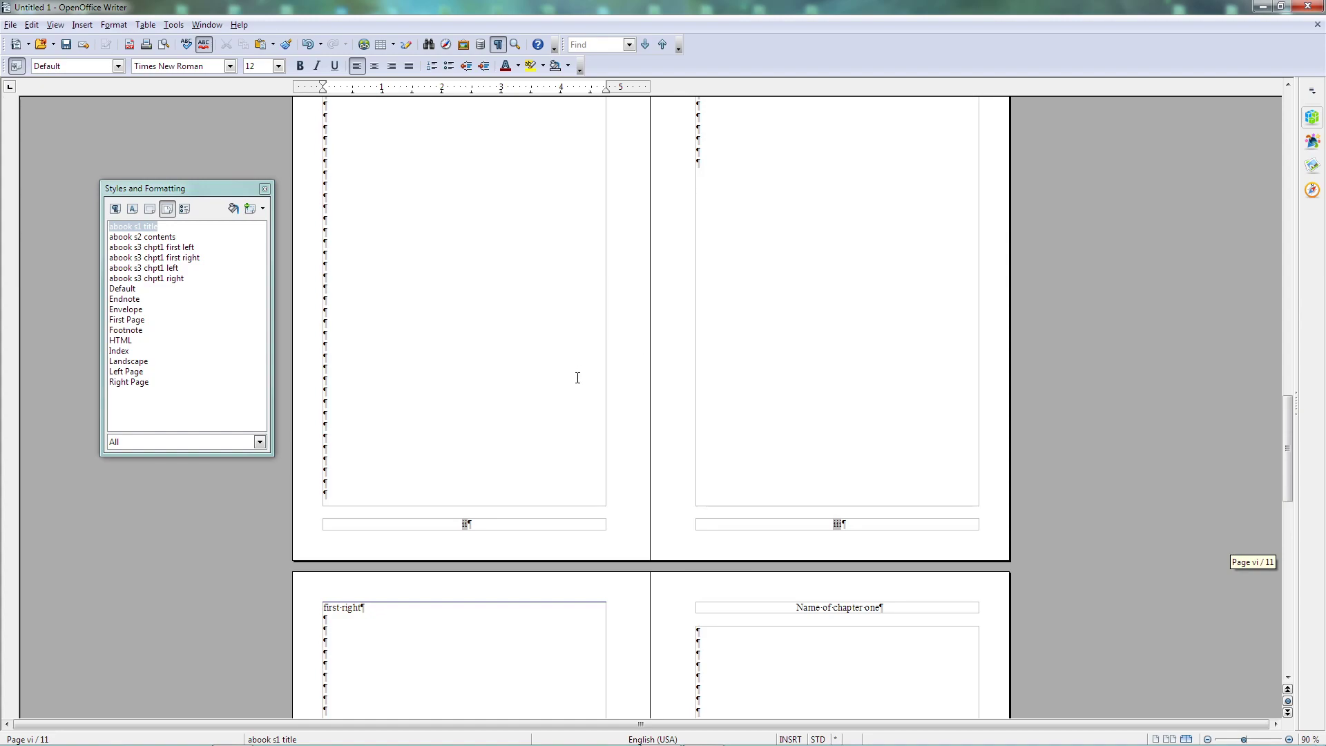
scroll(437, 469, down, 15)
scroll(455, 468, up, 10)
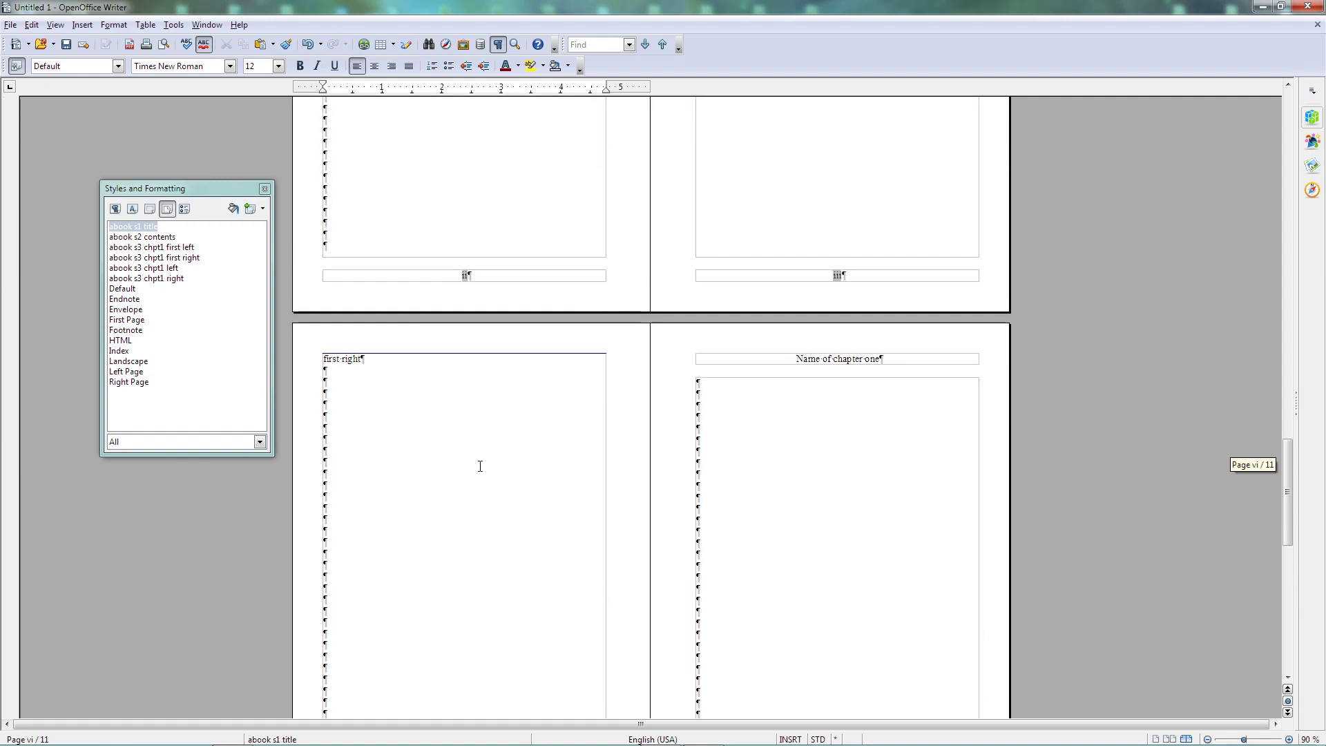